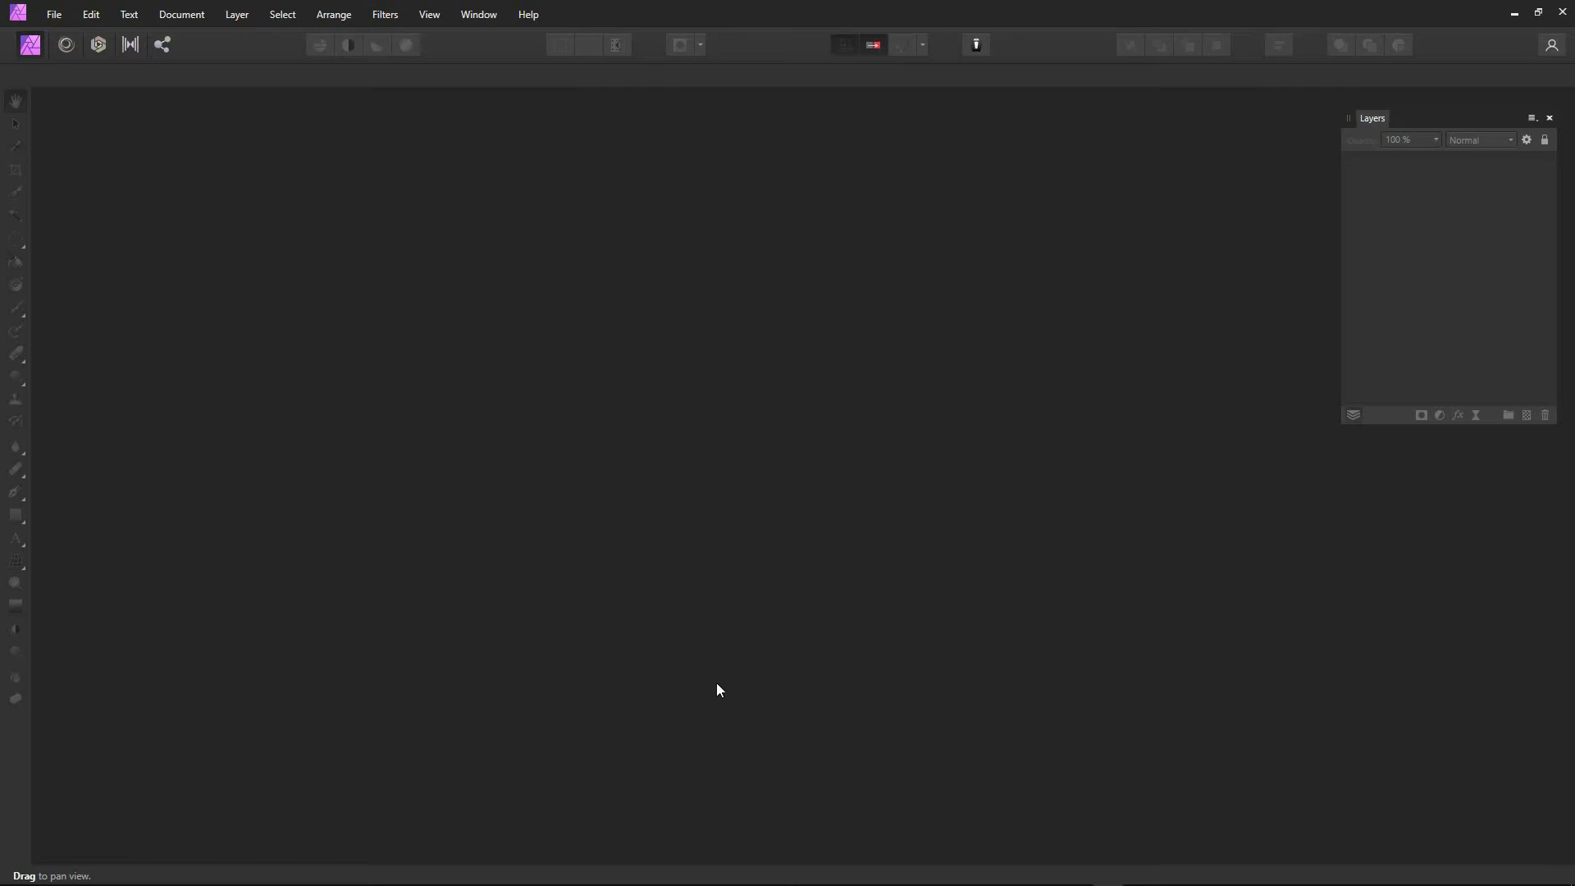
- Start a new astrophotography stack with the file group type set to Light
{"action": "left_click", "coordinate": [55, 16]}
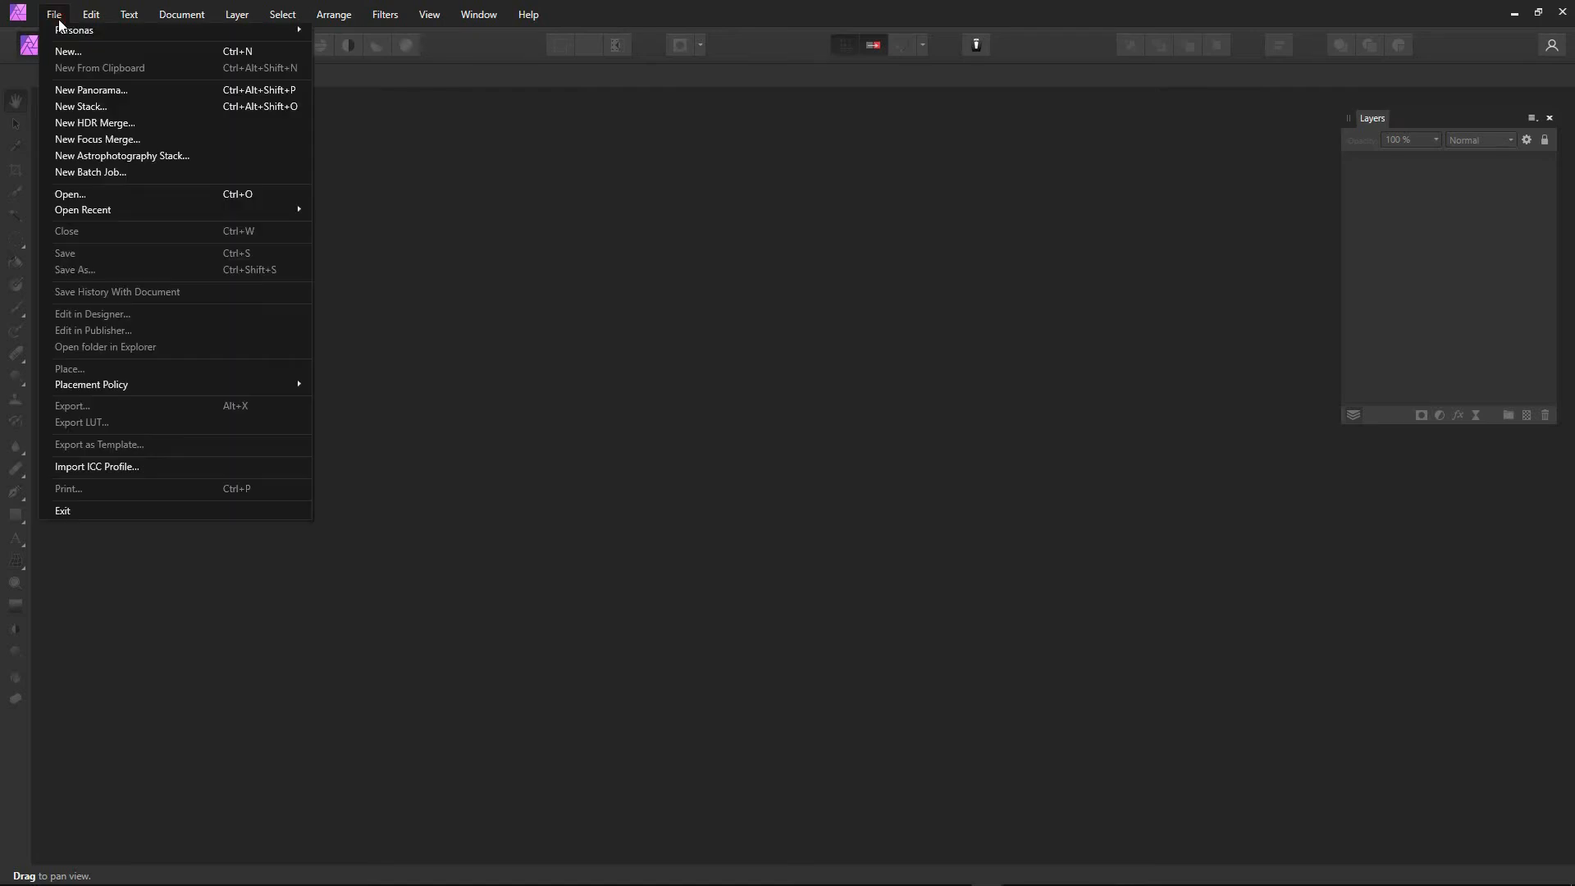
{"action": "left_click", "coordinate": [85, 158]}
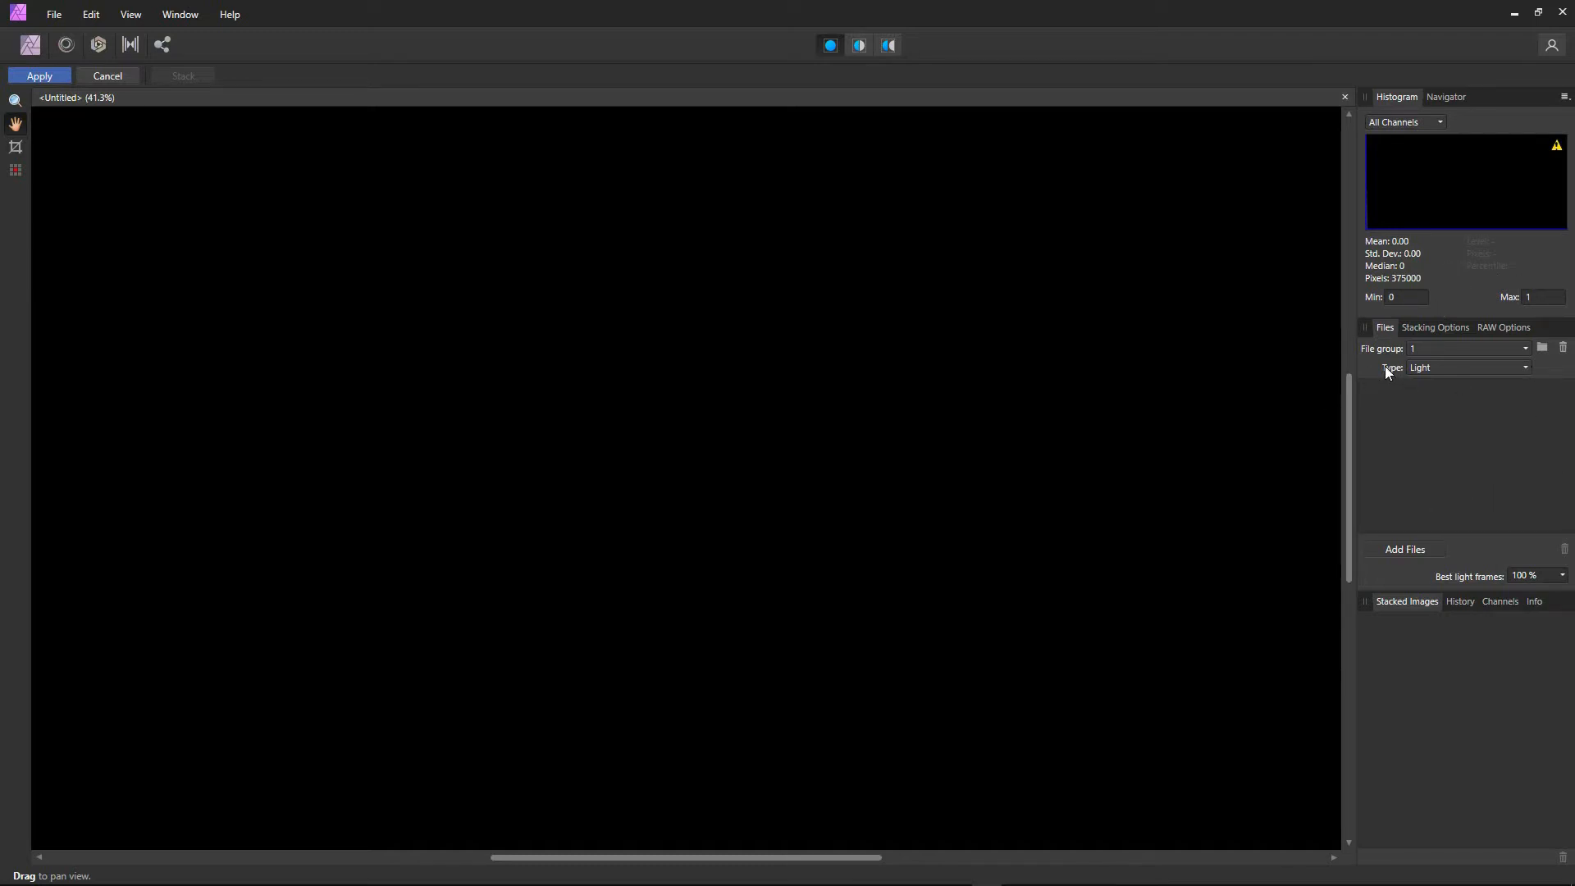
{"action": "left_click", "coordinate": [1526, 368]}
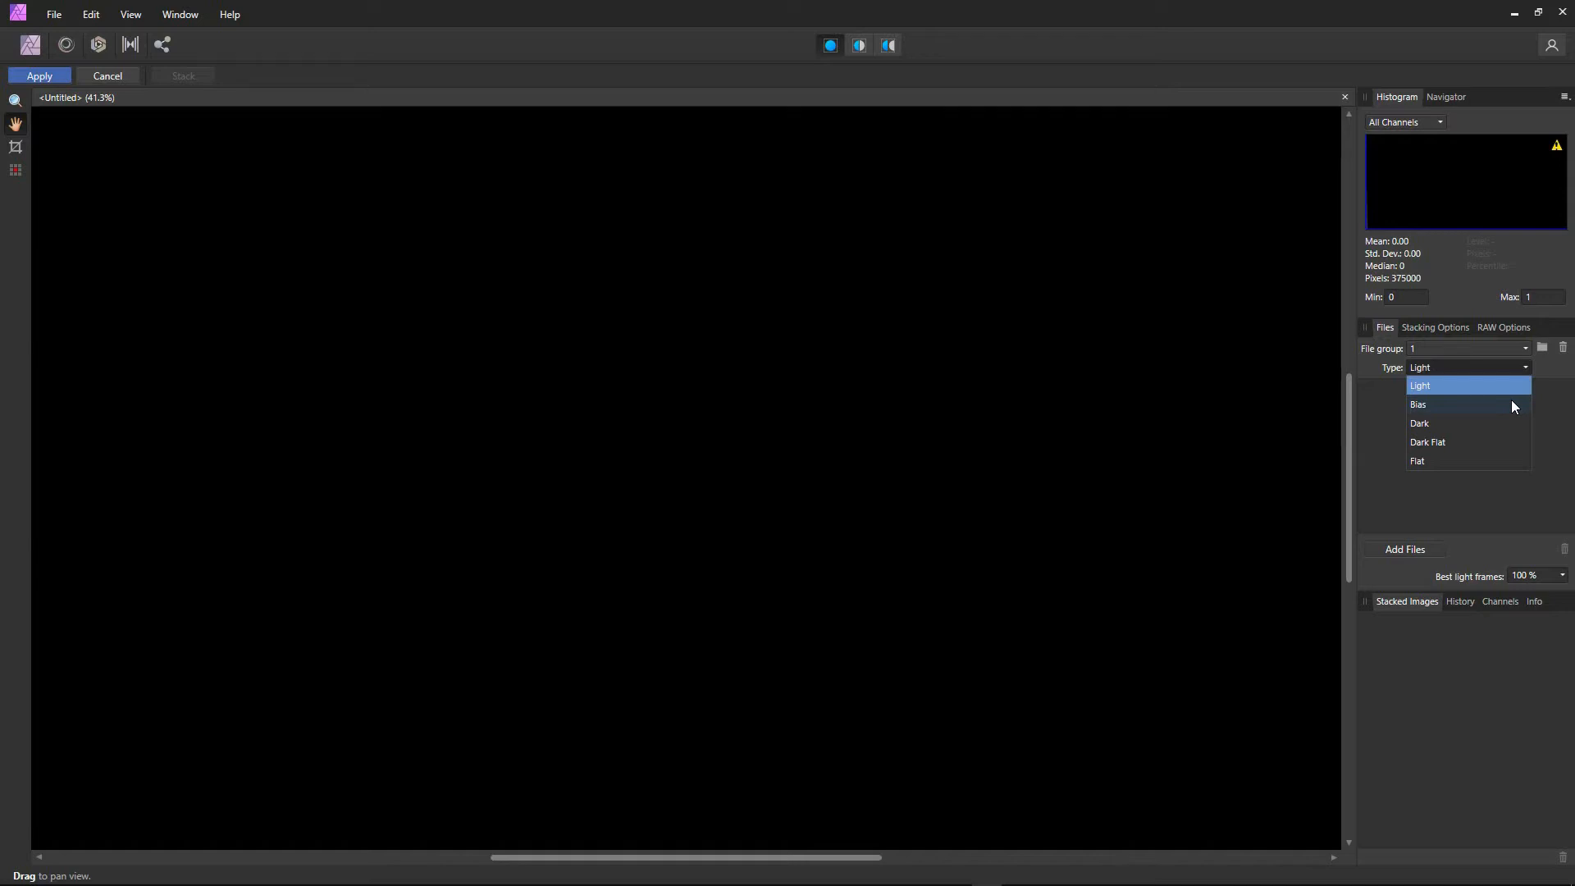
{"action": "left_click", "coordinate": [1431, 387]}
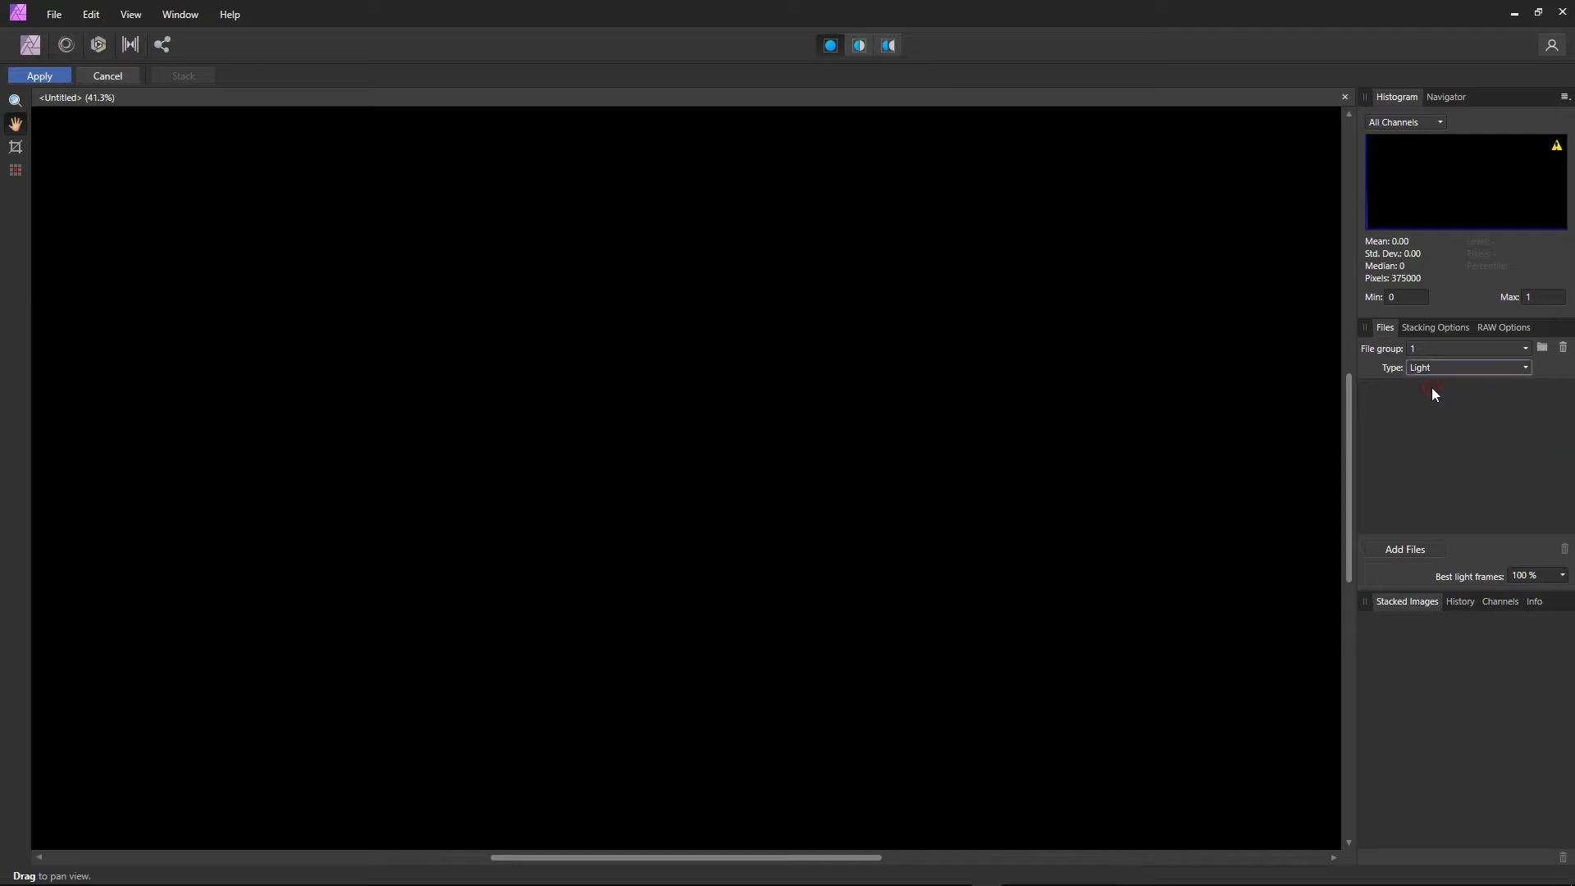
- Add the four Rosette_nebula_Halpha FITS files from the Raw Images folder, and stack and apply them
{"action": "left_click", "coordinate": [1401, 548]}
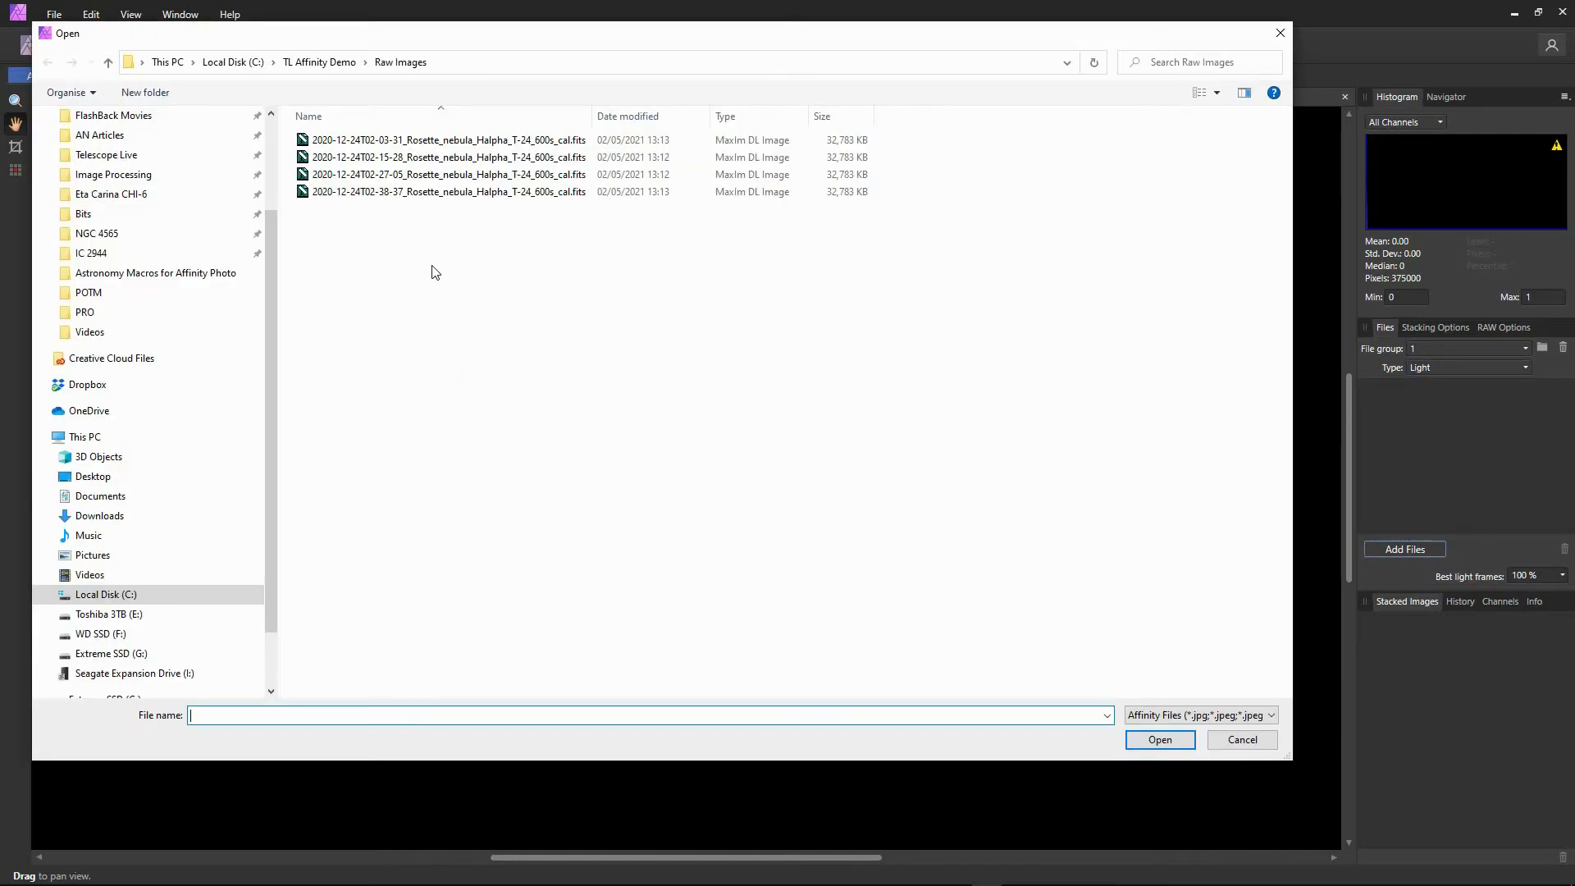
{"action": "left_click", "coordinate": [441, 140]}
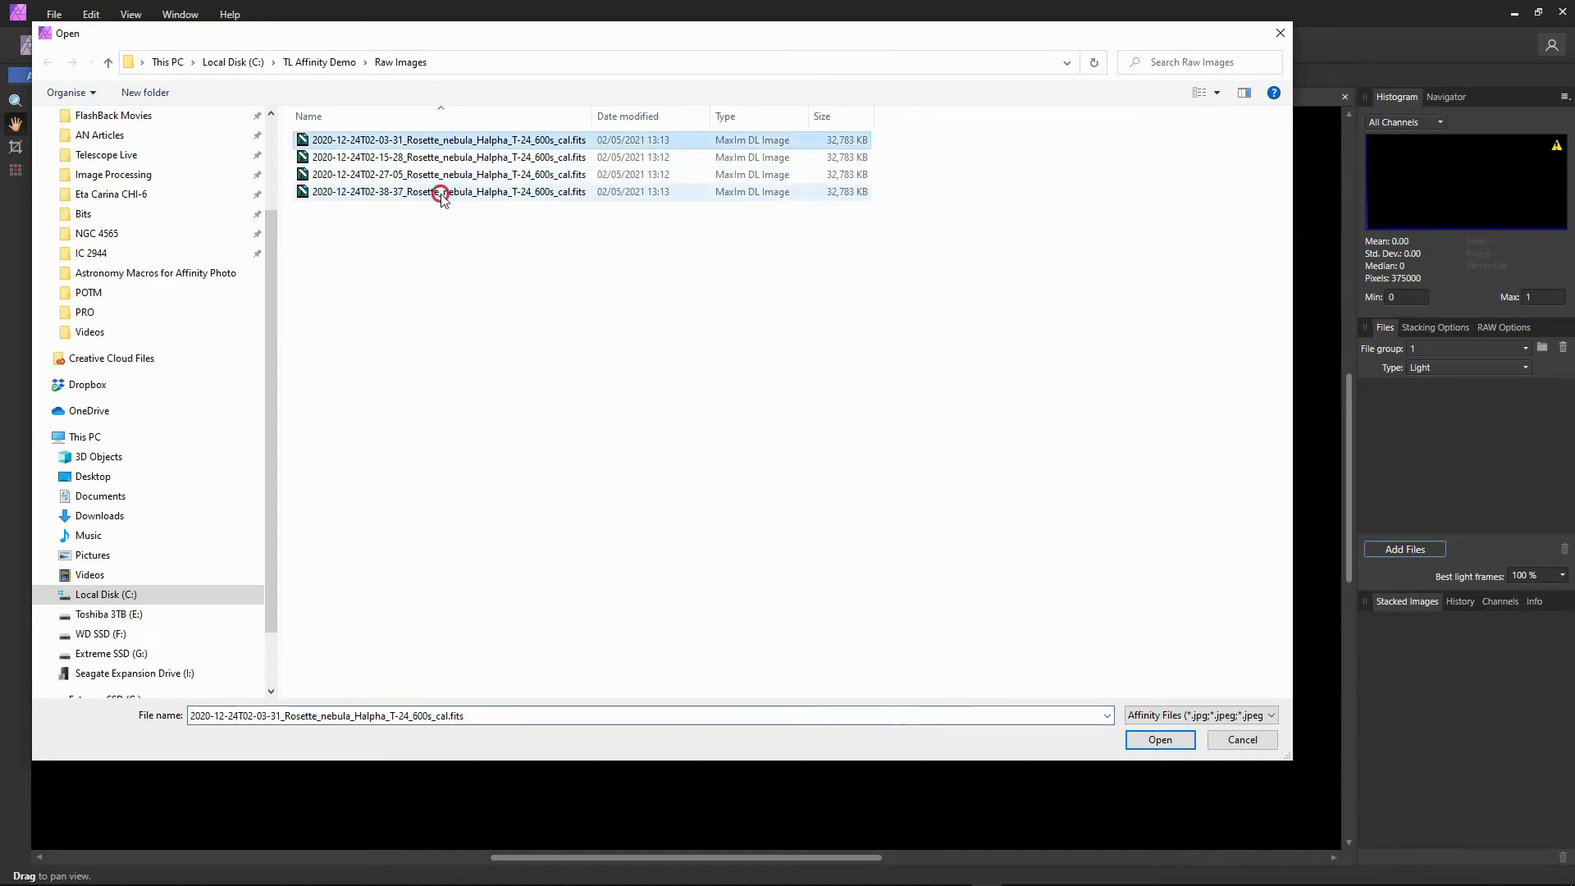
{"action": "left_click", "coordinate": [441, 192], "text": "shift"}
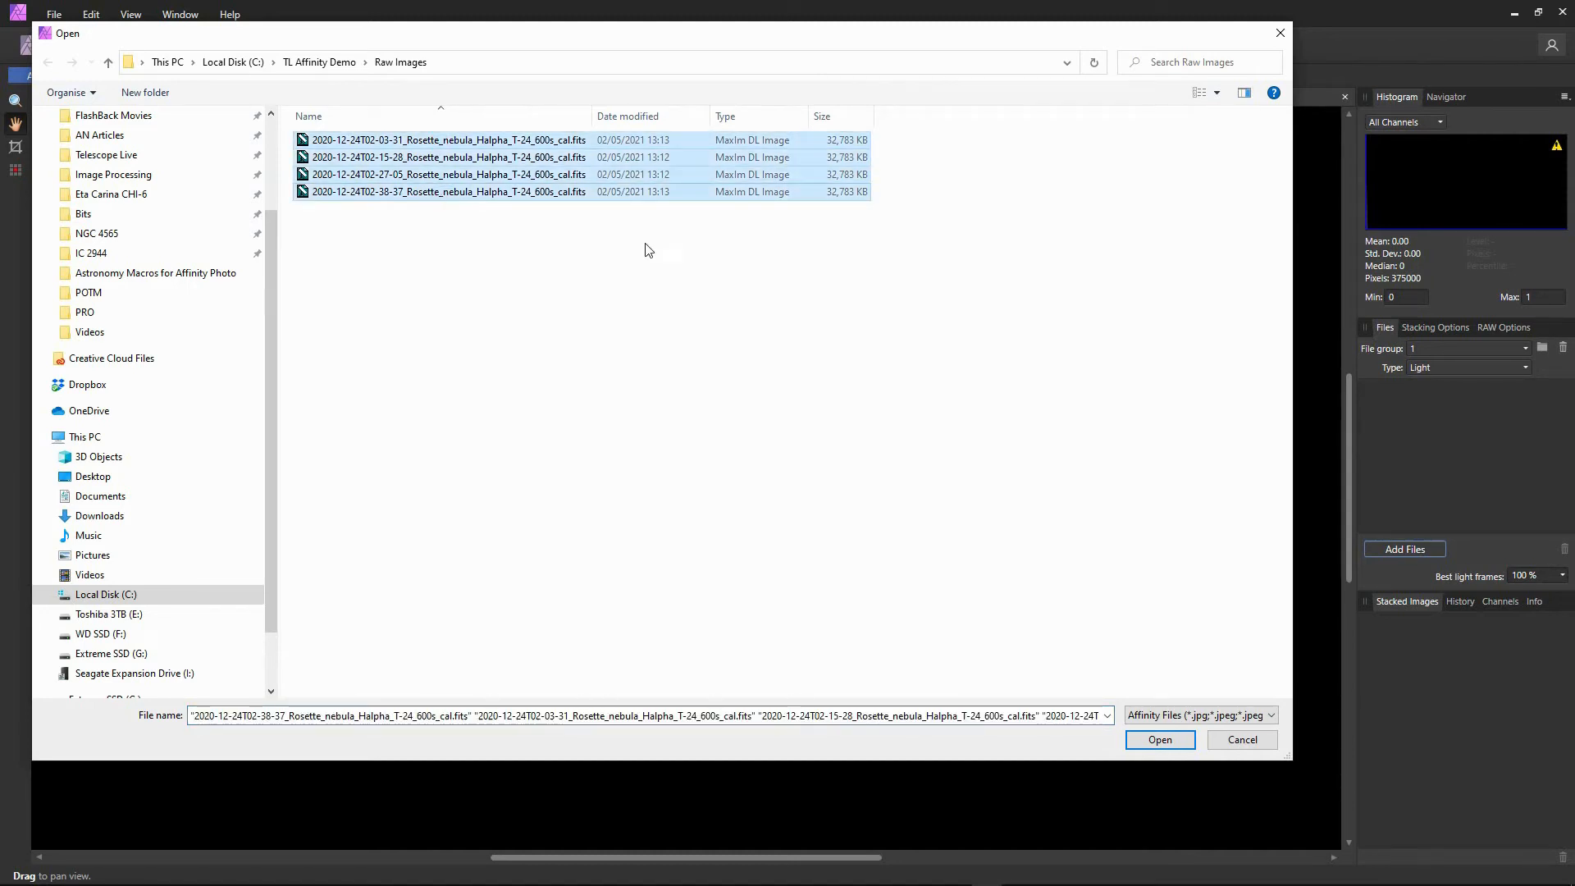
{"action": "left_click", "coordinate": [1178, 744]}
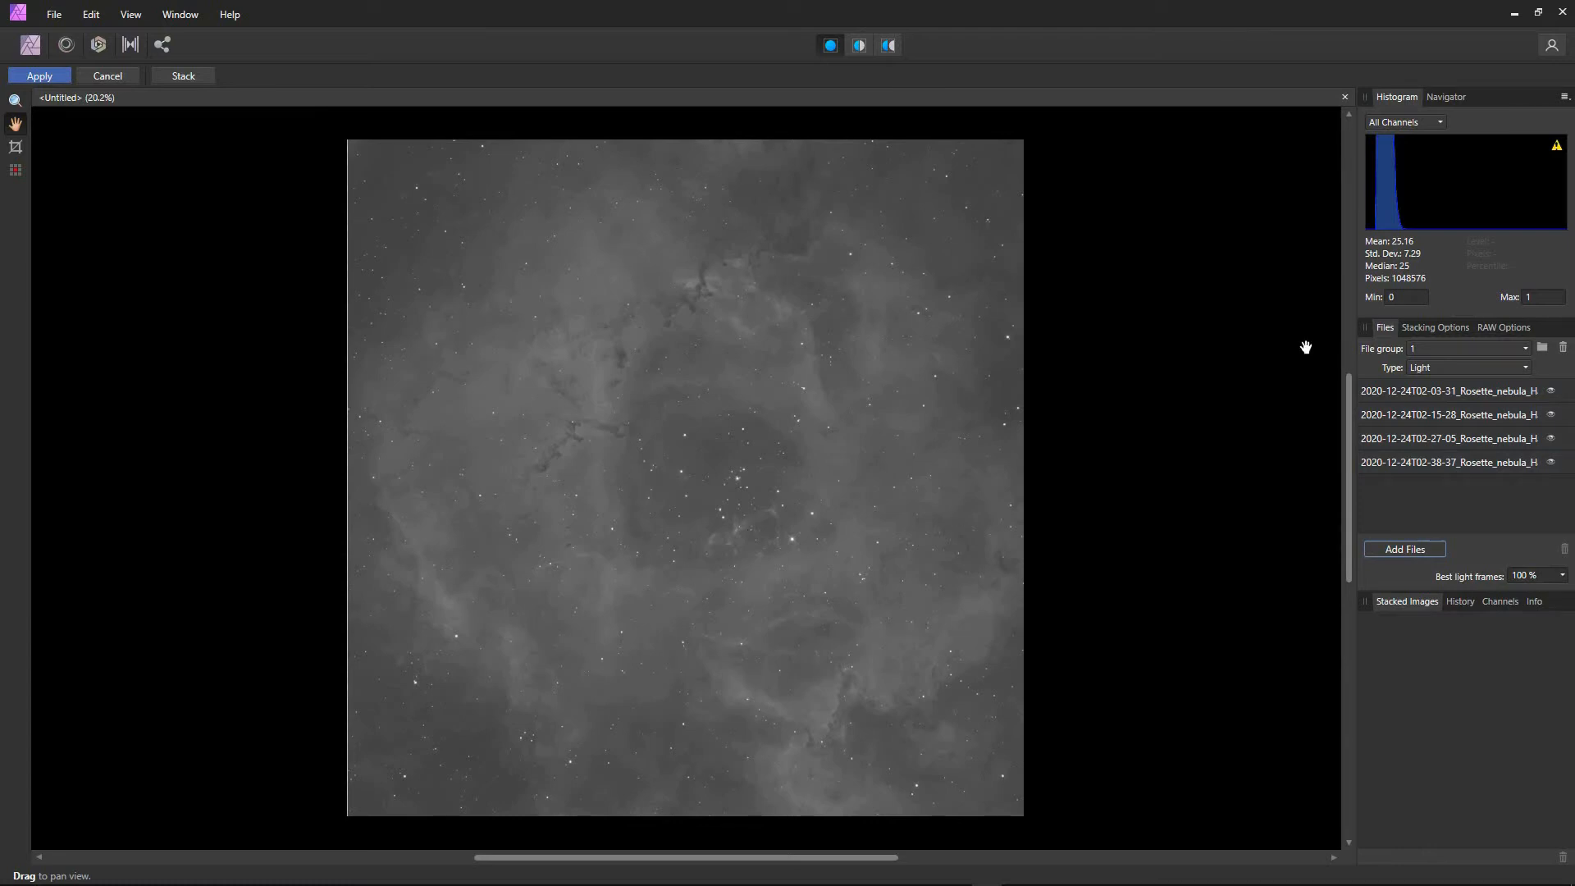
{"action": "left_click", "coordinate": [187, 76]}
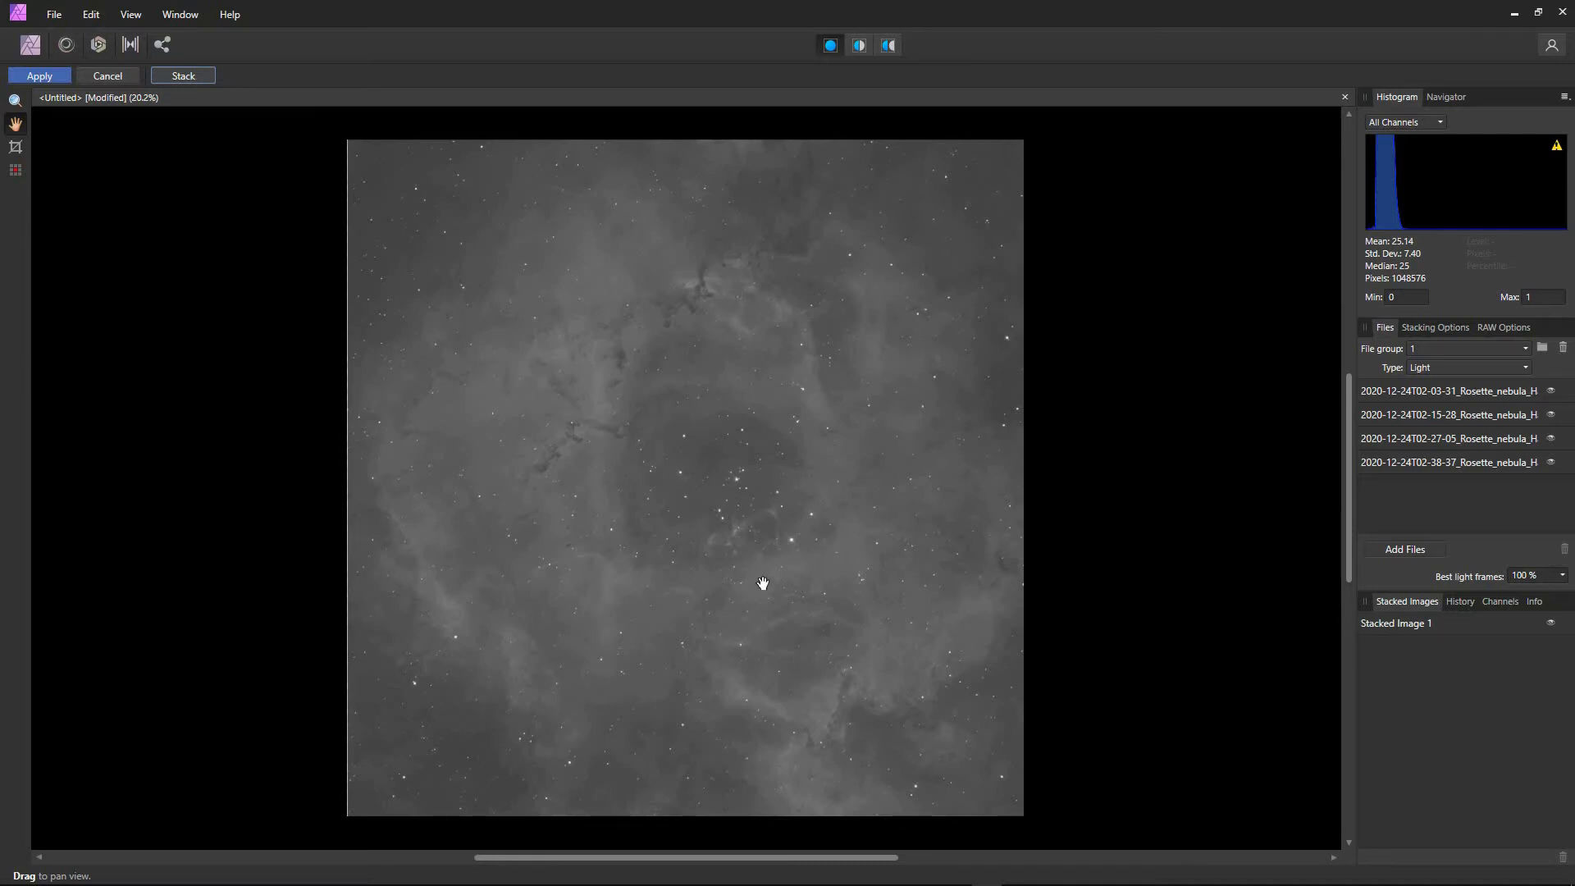
{"action": "left_click", "coordinate": [51, 76]}
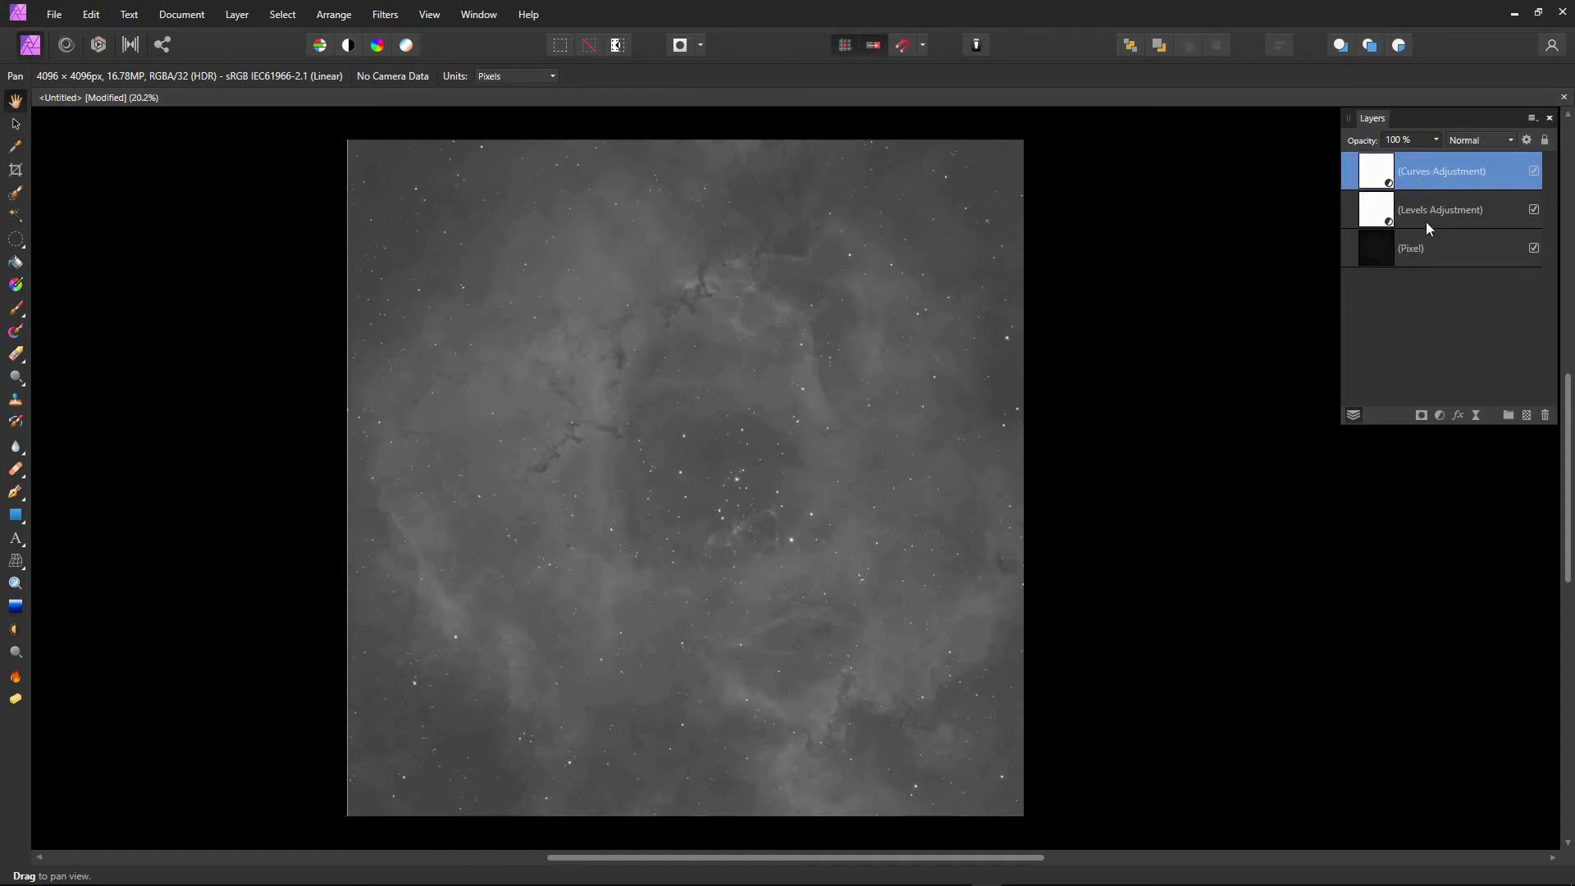
- Compare the image with the Curves and Levels adjustments switched off and on, and flatten the layers into one pixel layer
{"action": "left_click", "coordinate": [1533, 171]}
{"action": "left_click", "coordinate": [1533, 170]}
{"action": "left_click", "coordinate": [1533, 209]}
{"action": "left_click", "coordinate": [1533, 210]}
{"action": "key", "text": "ctrl+shift+f"}
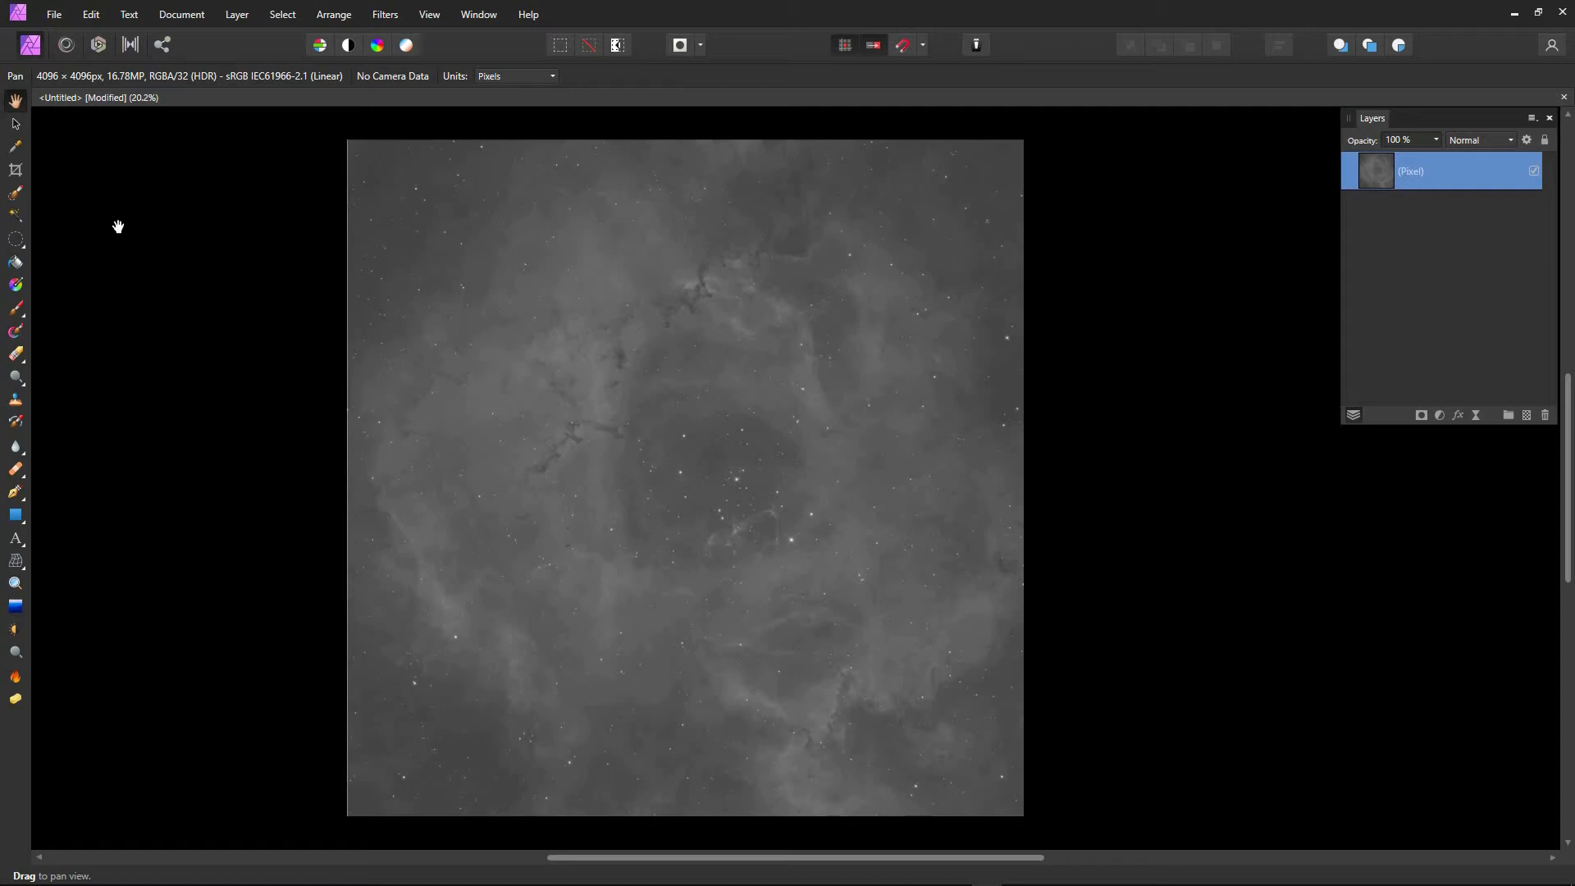
- Convert the document format to Grey/16 with the Greyscale D50 profile
{"action": "left_click", "coordinate": [183, 16]}
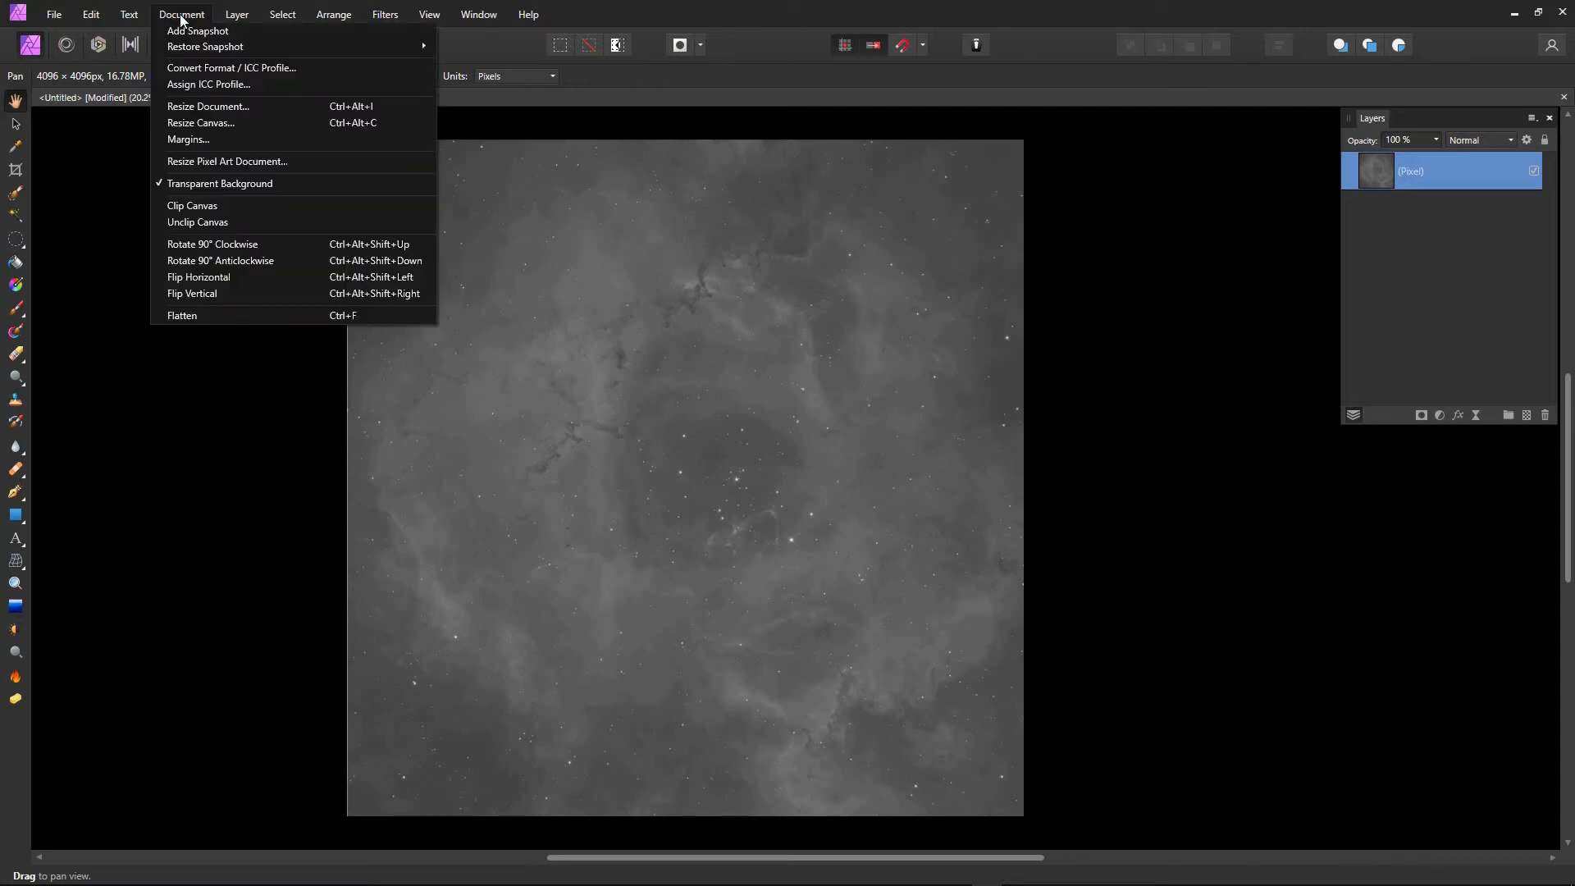
{"action": "left_click", "coordinate": [187, 69]}
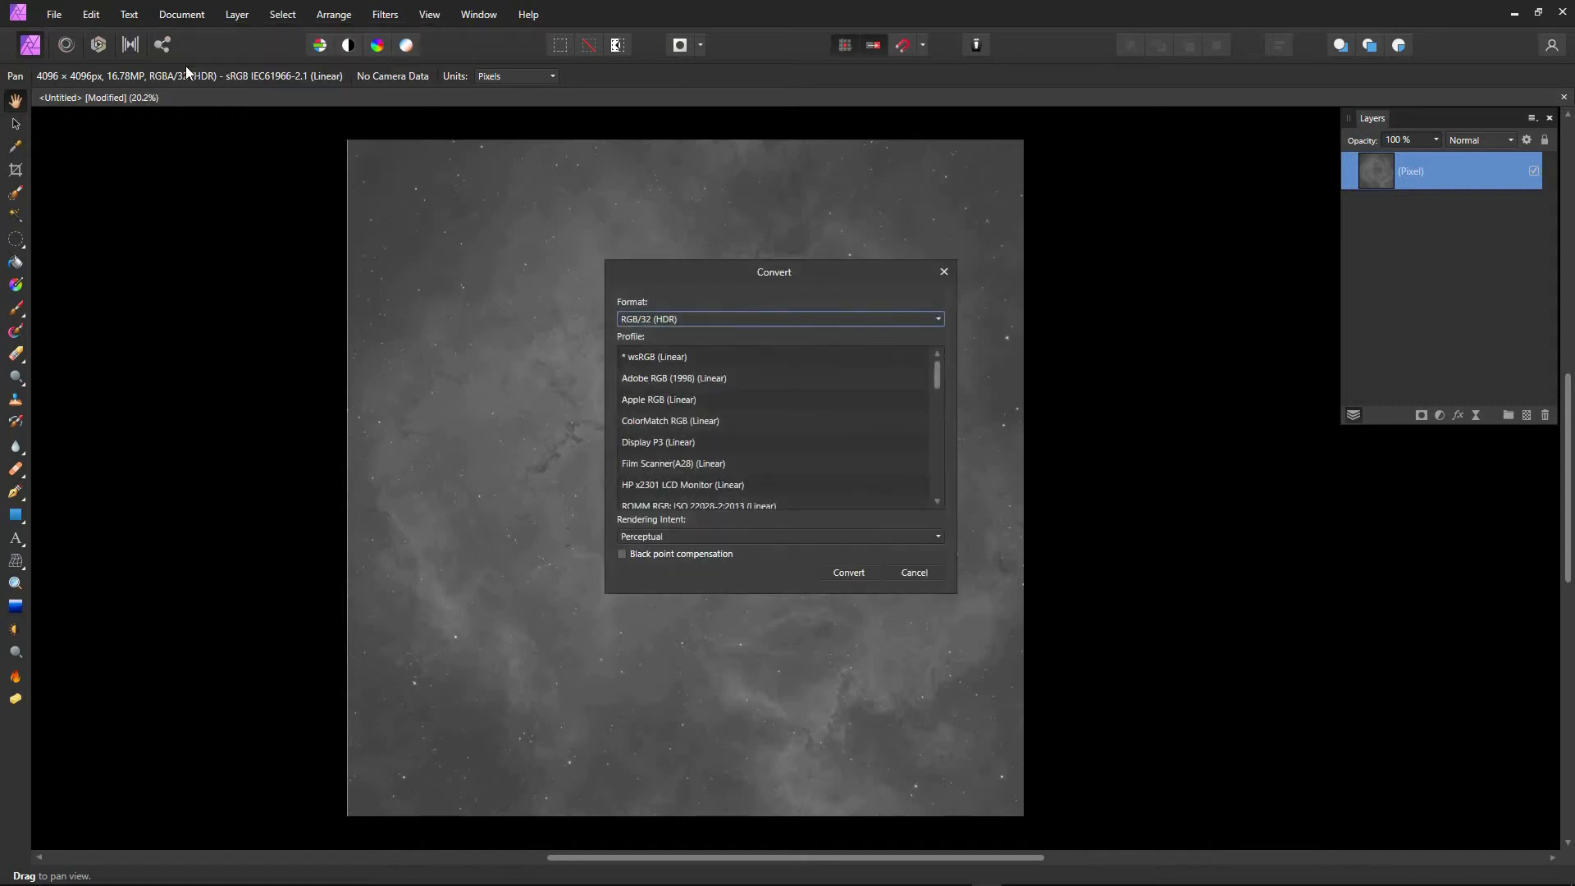
{"action": "left_click", "coordinate": [939, 319]}
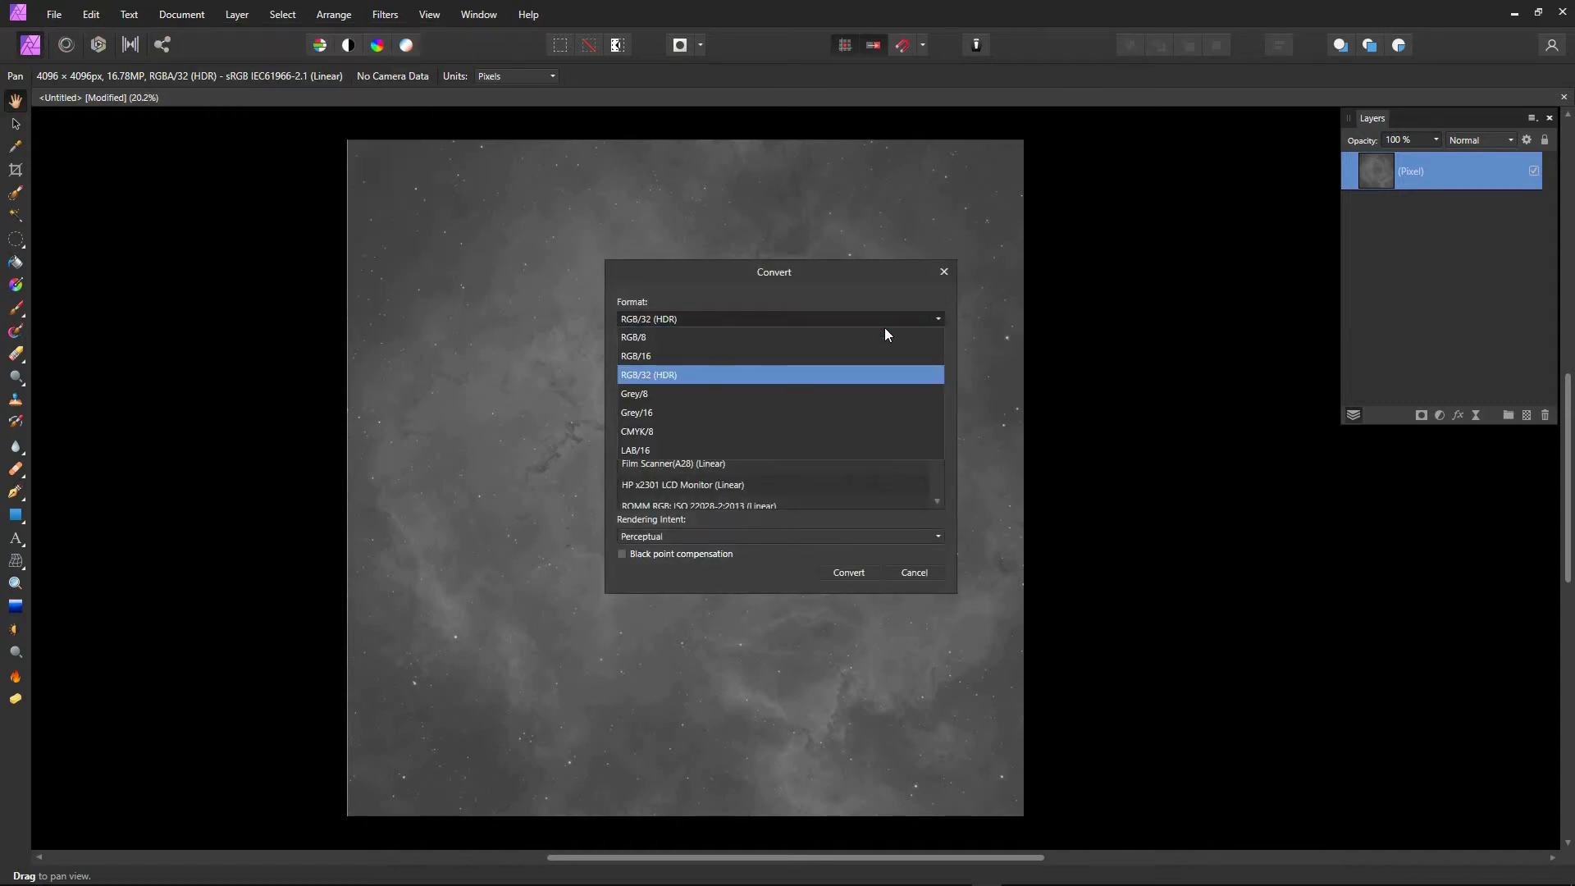
{"action": "left_click", "coordinate": [648, 413]}
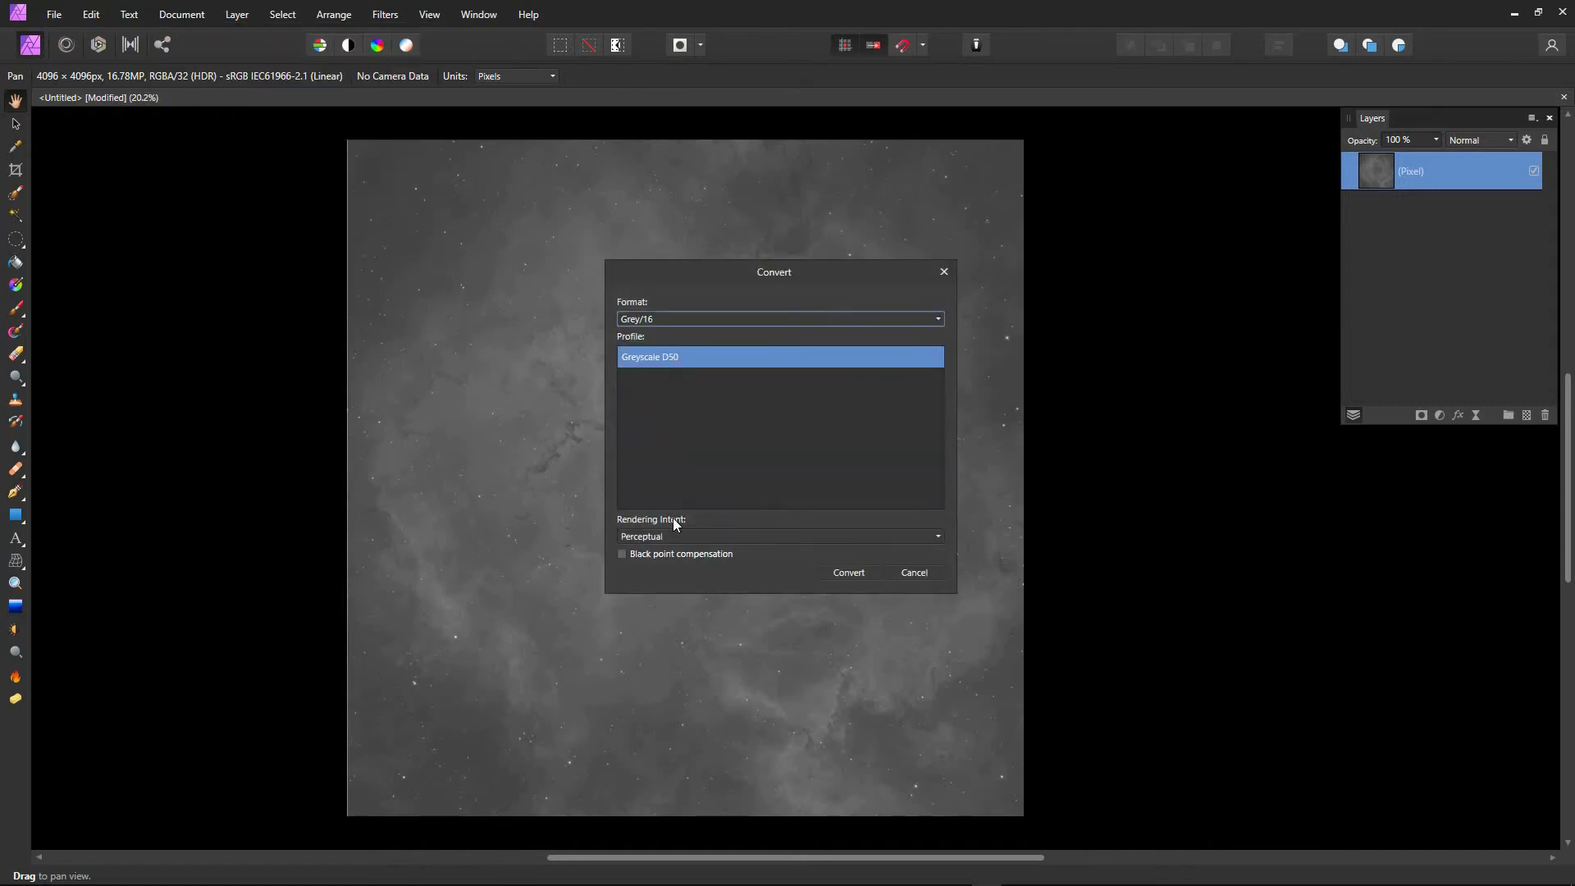
{"action": "left_click", "coordinate": [850, 572]}
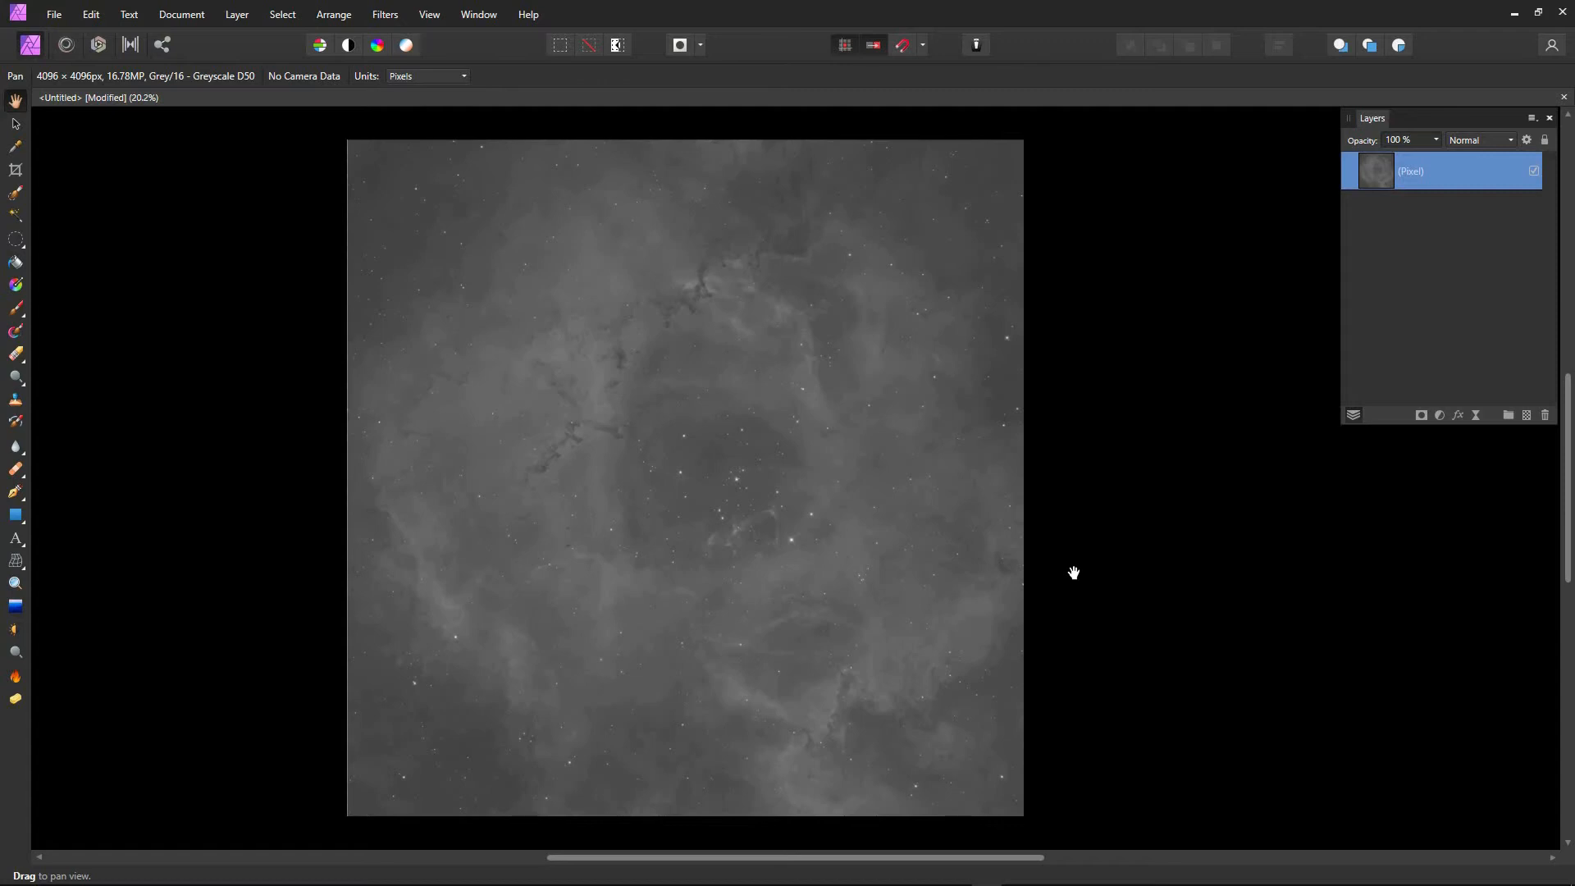
- Stretch the image with a Levels adjustment at 23% black level and 62% white level, and merge it into the pixel layer
{"action": "key", "text": "ctrl+l"}
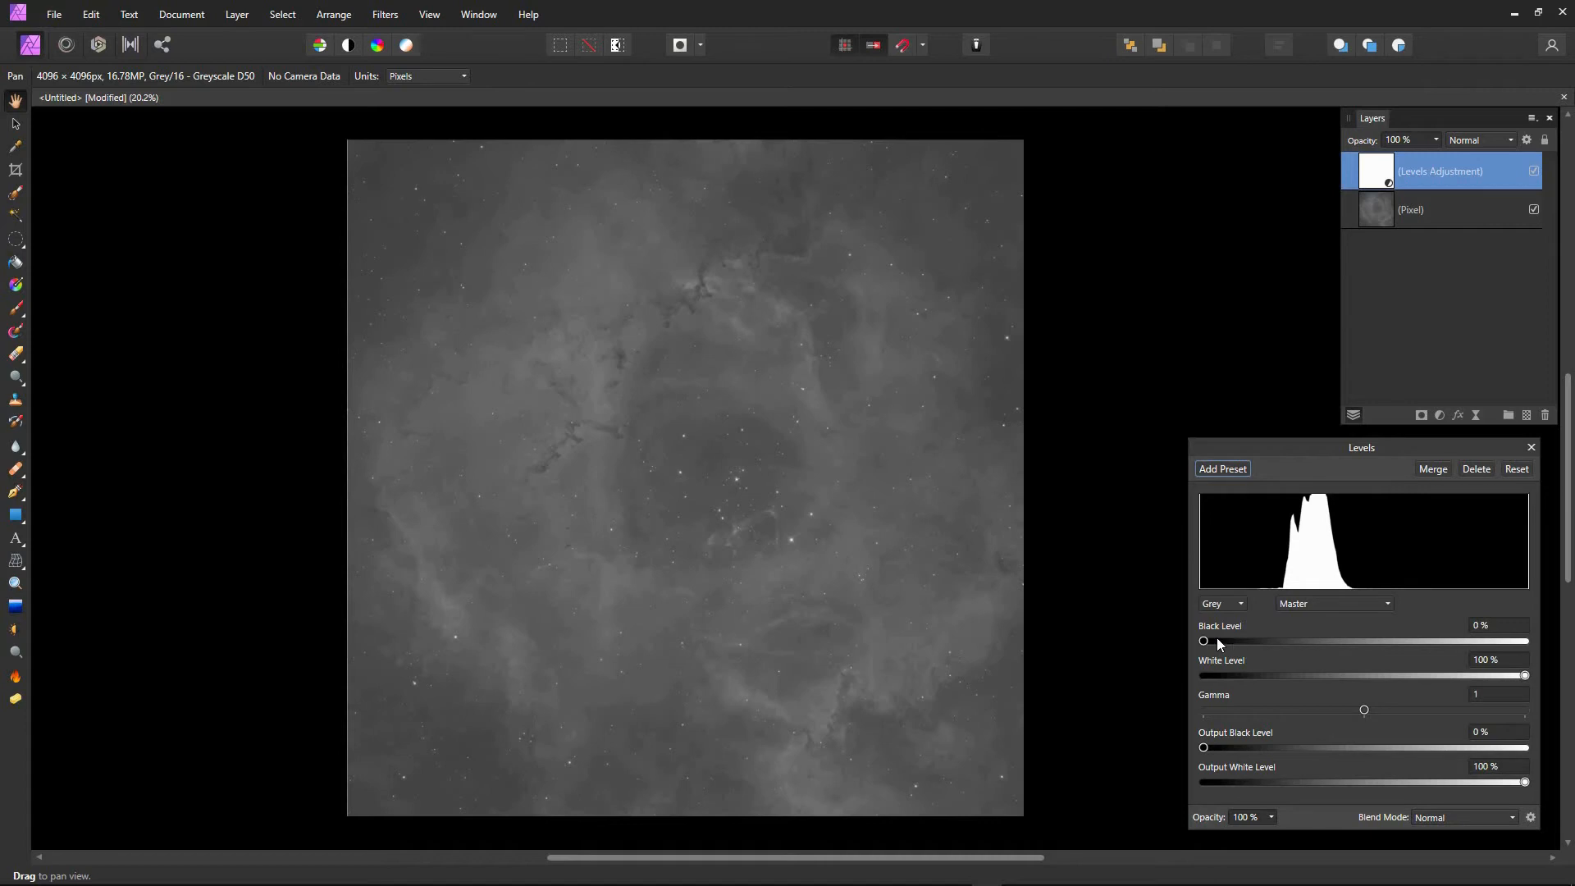
{"action": "left_click_drag", "start_coordinate": [1204, 640], "coordinate": [1271, 648]}
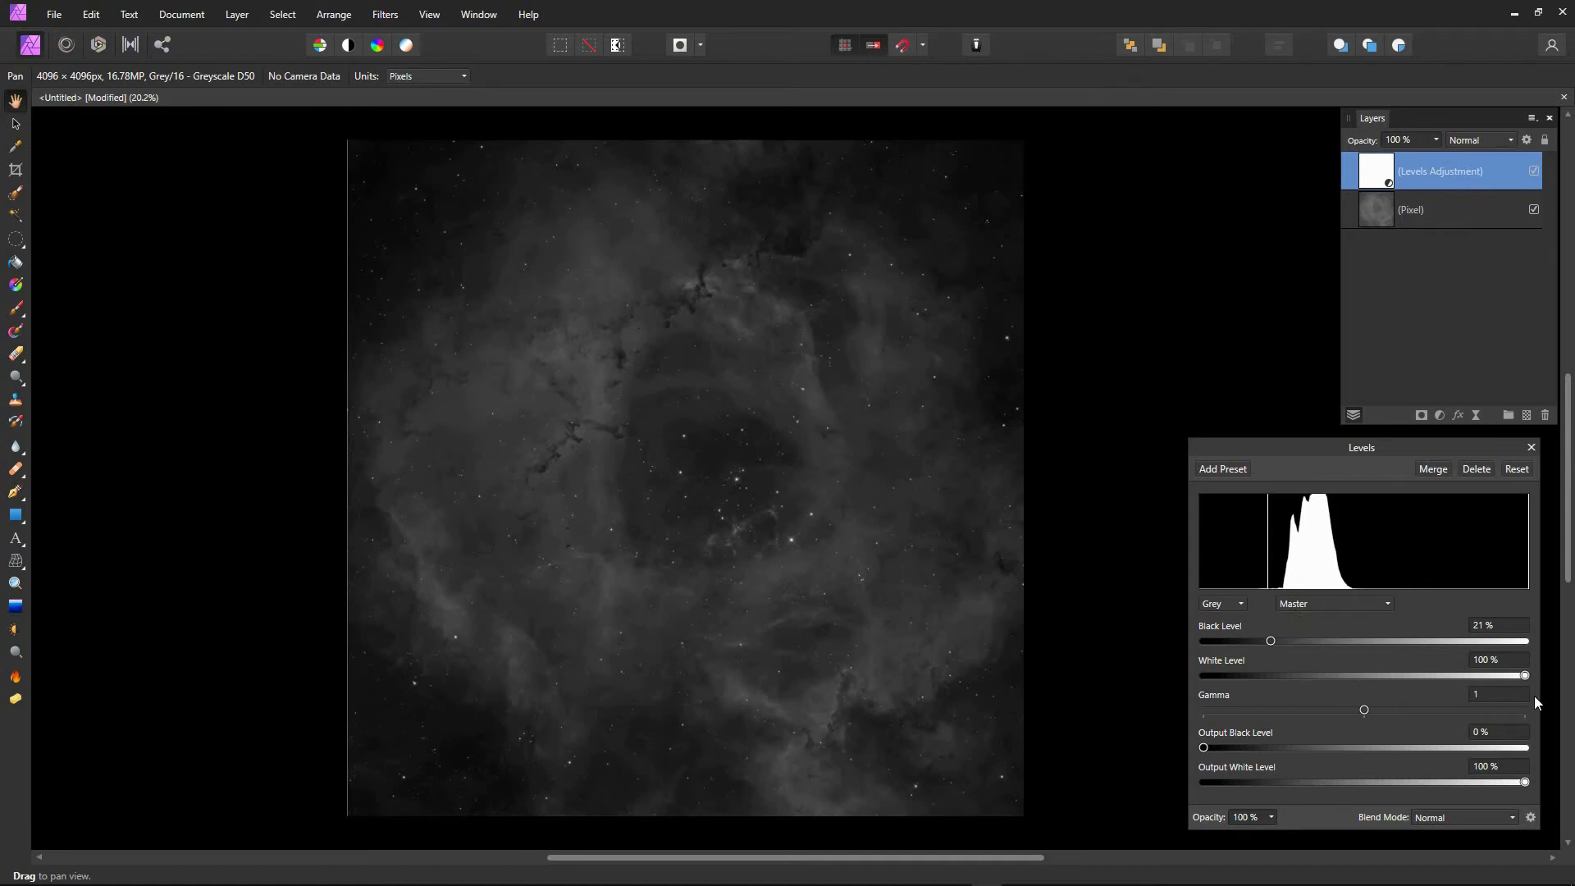
{"action": "mouse_move", "coordinate": [1524, 675]}
{"action": "left_mouse_down"}
{"action": "mouse_move", "coordinate": [1380, 676]}
{"action": "mouse_move", "coordinate": [1401, 672]}
{"action": "left_mouse_up"}
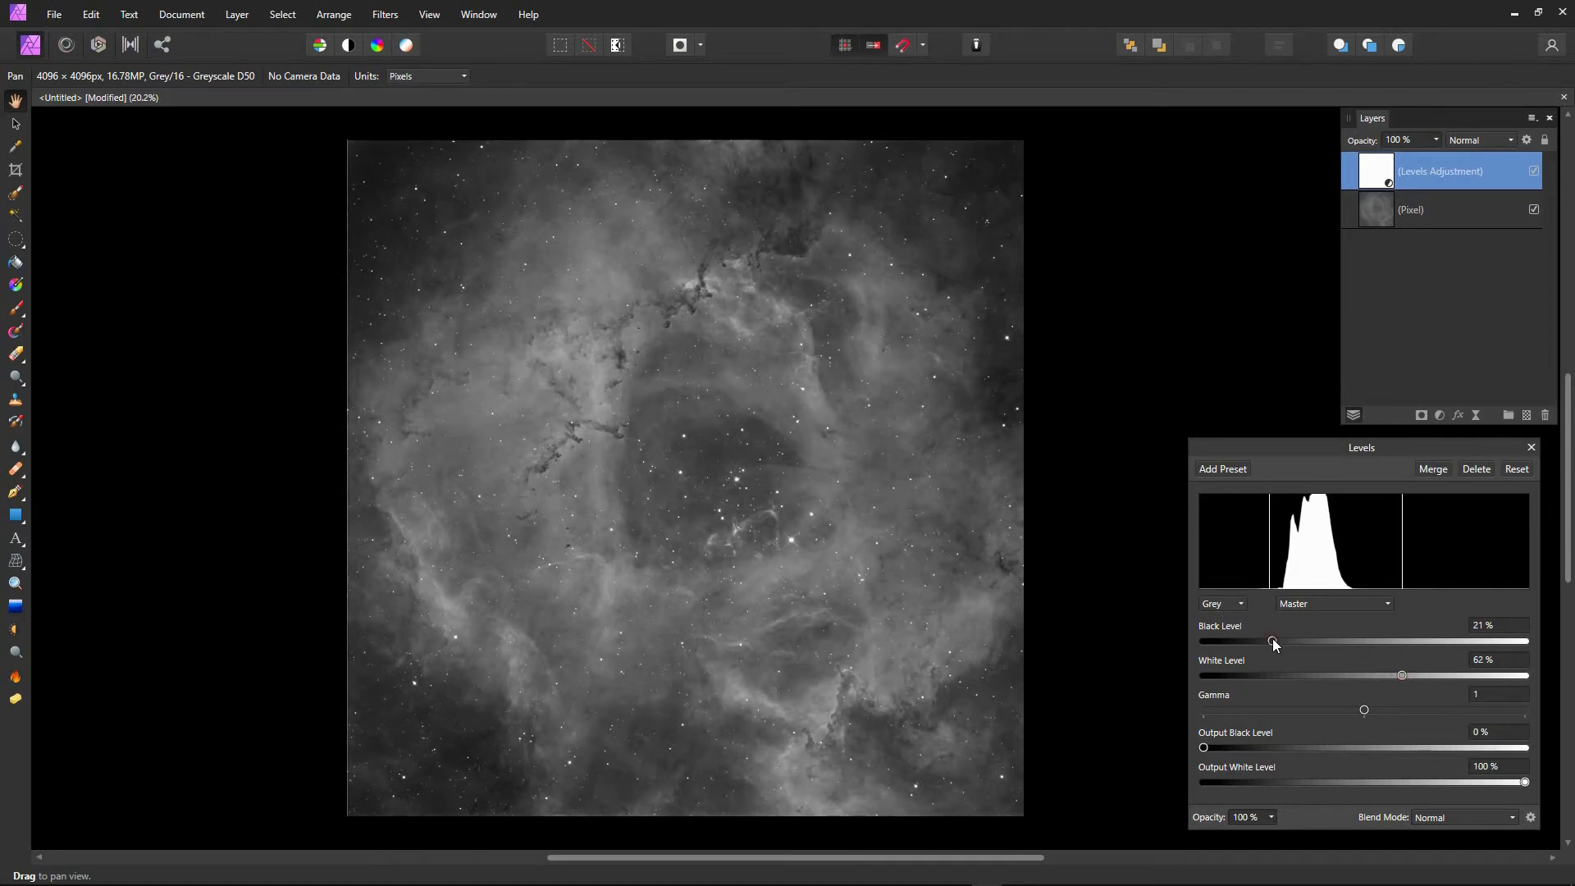
{"action": "left_click_drag", "start_coordinate": [1273, 640], "coordinate": [1277, 640]}
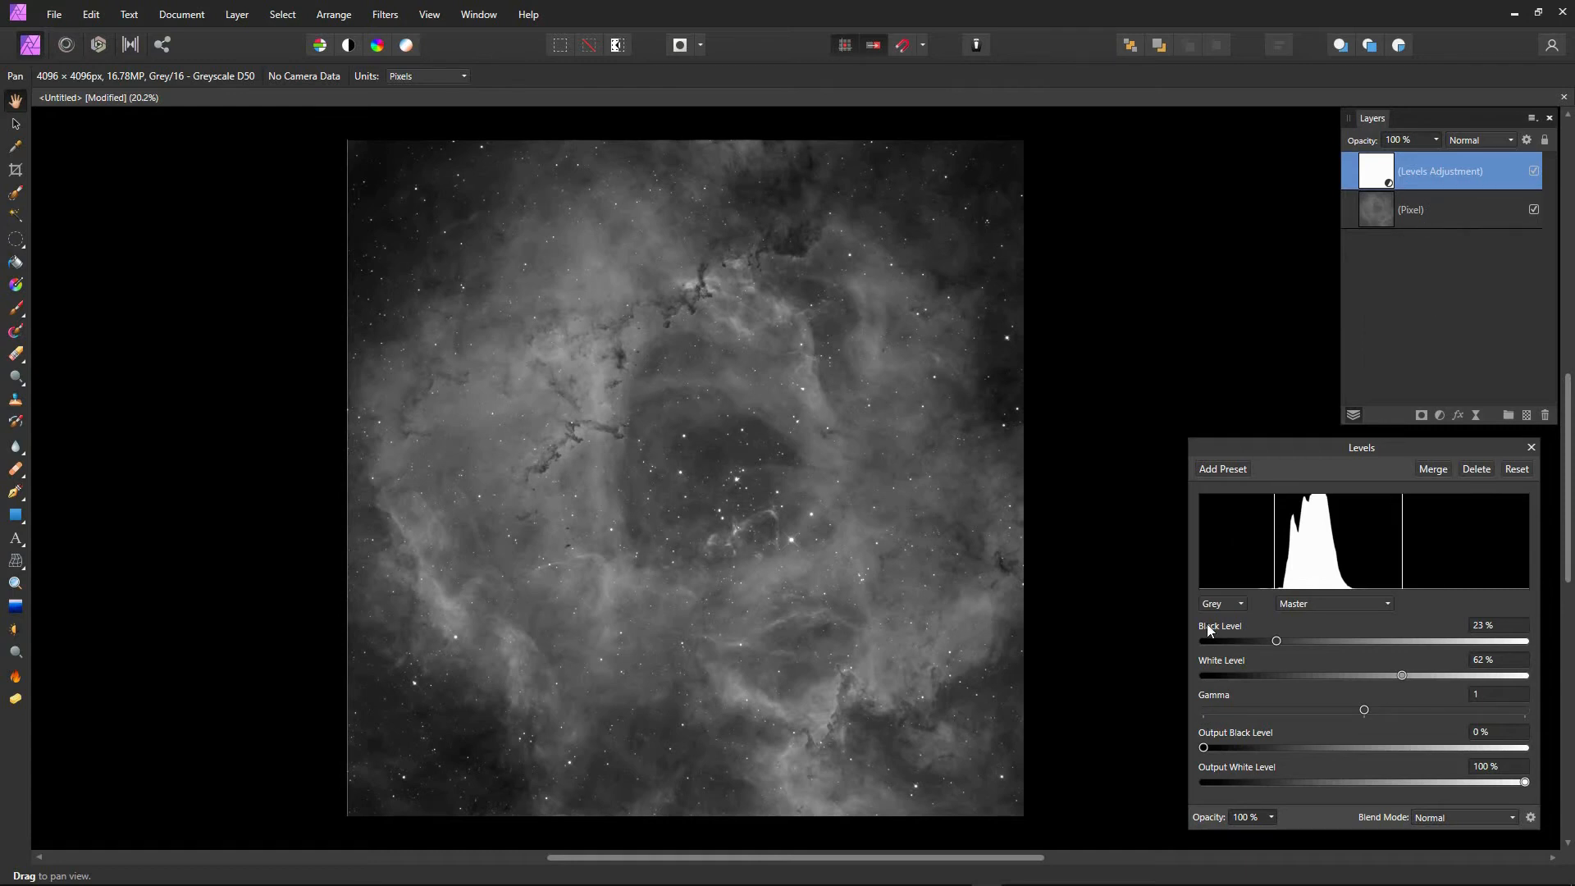
{"action": "left_click", "coordinate": [1432, 469]}
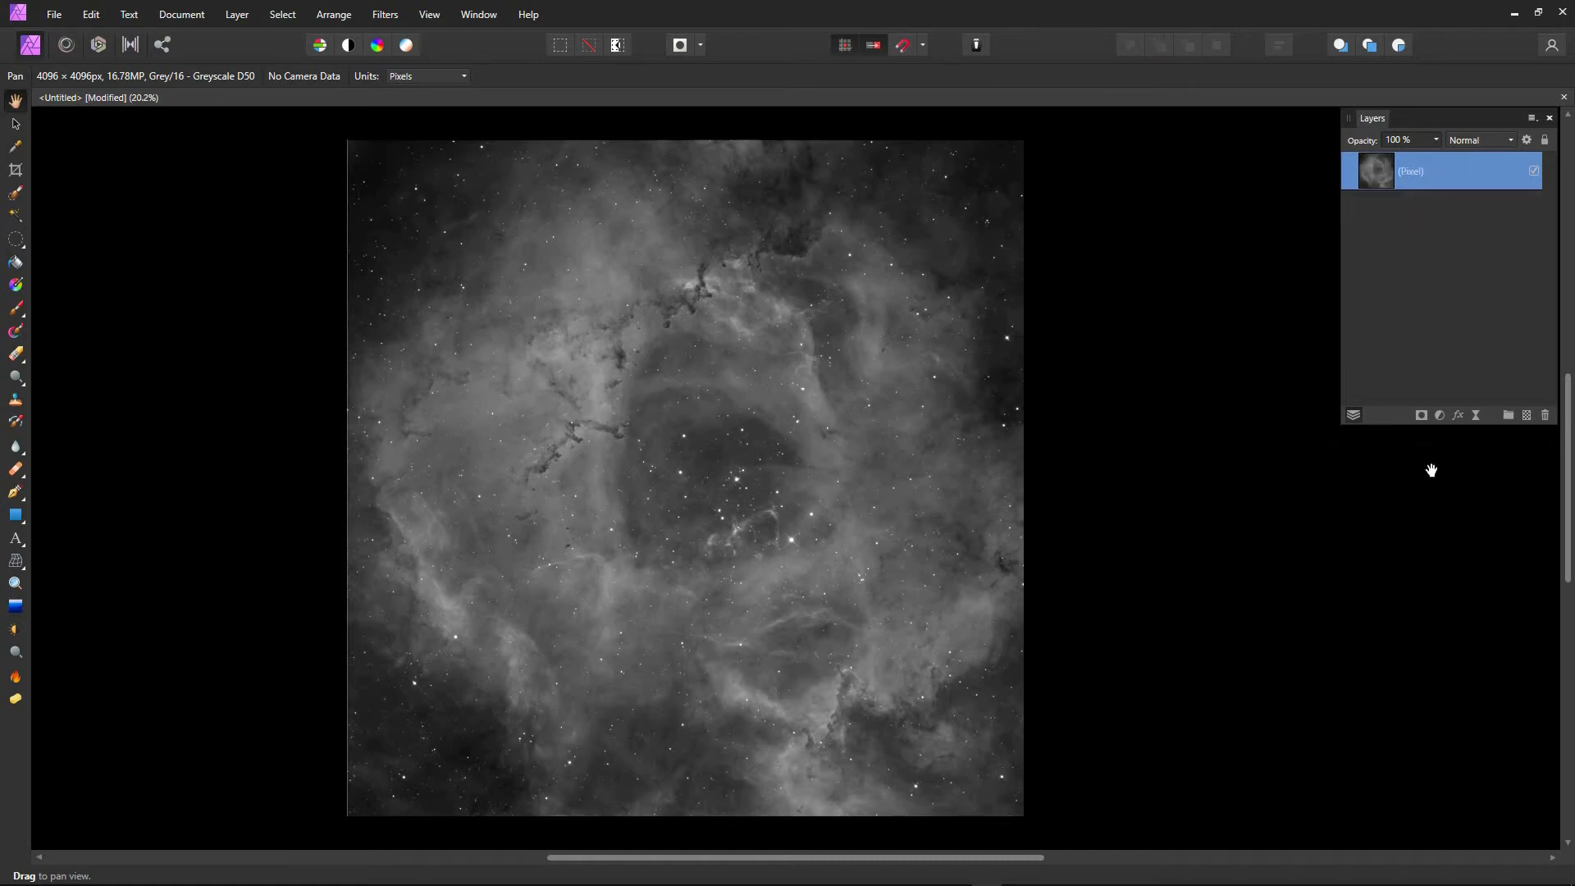
- Examine the stretched nebula up close and its histogram in a temporary Levels adjustment, and delete that adjustment
{"action": "left_click_drag", "start_coordinate": [670, 500], "coordinate": [781, 497]}
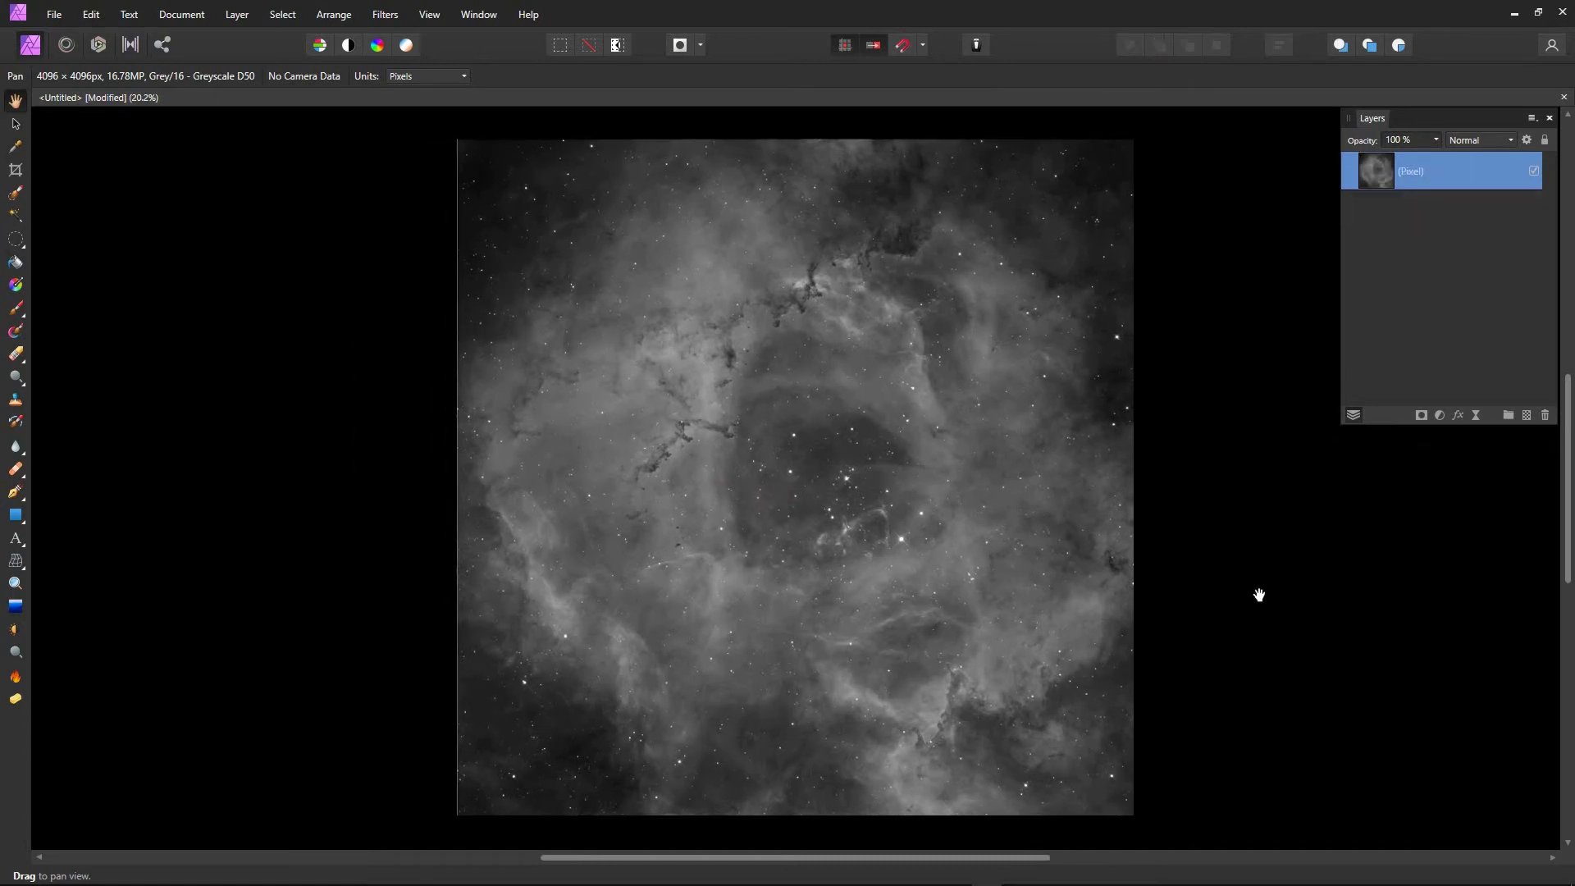
{"action": "scroll", "coordinate": [796, 535], "scroll_direction": "up", "scroll_amount": 4}
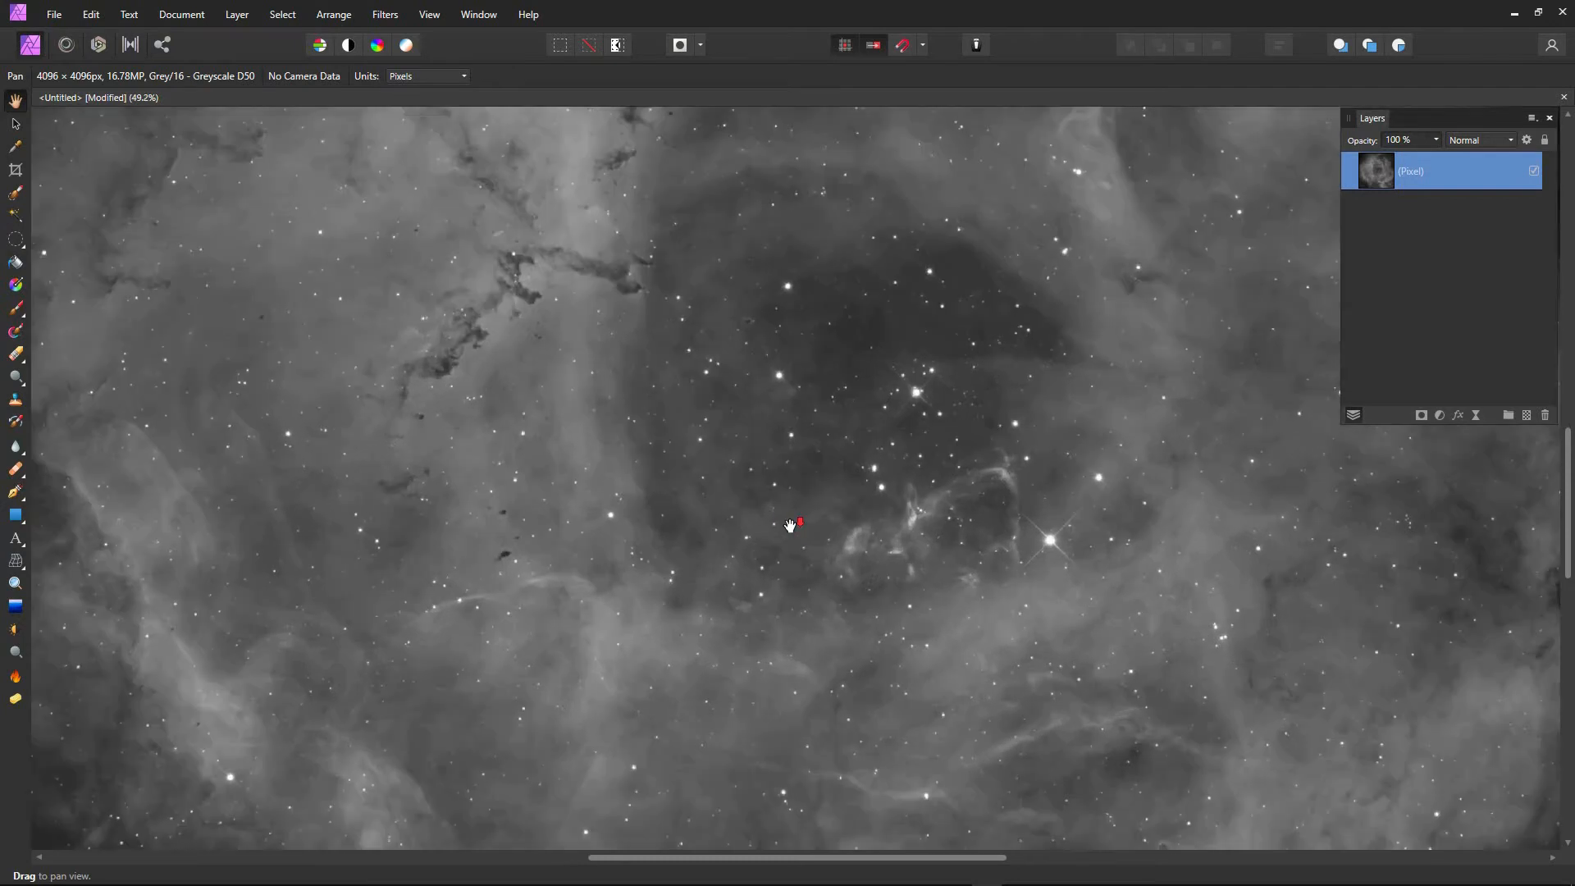
{"action": "scroll", "coordinate": [790, 526], "scroll_direction": "down", "scroll_amount": 4}
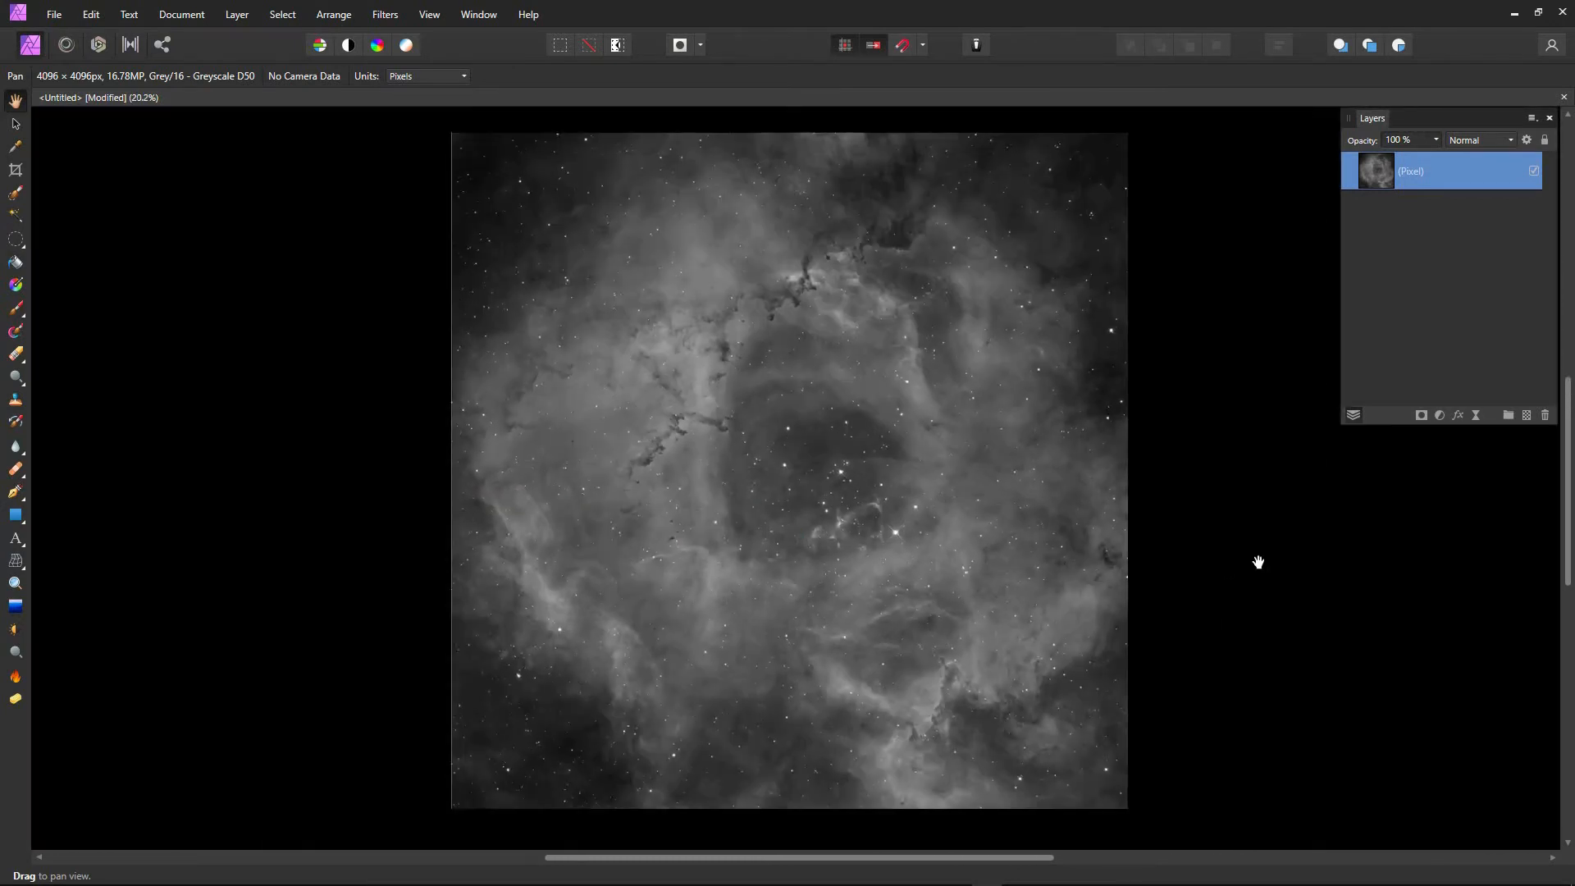
{"action": "key", "text": "ctrl+l"}
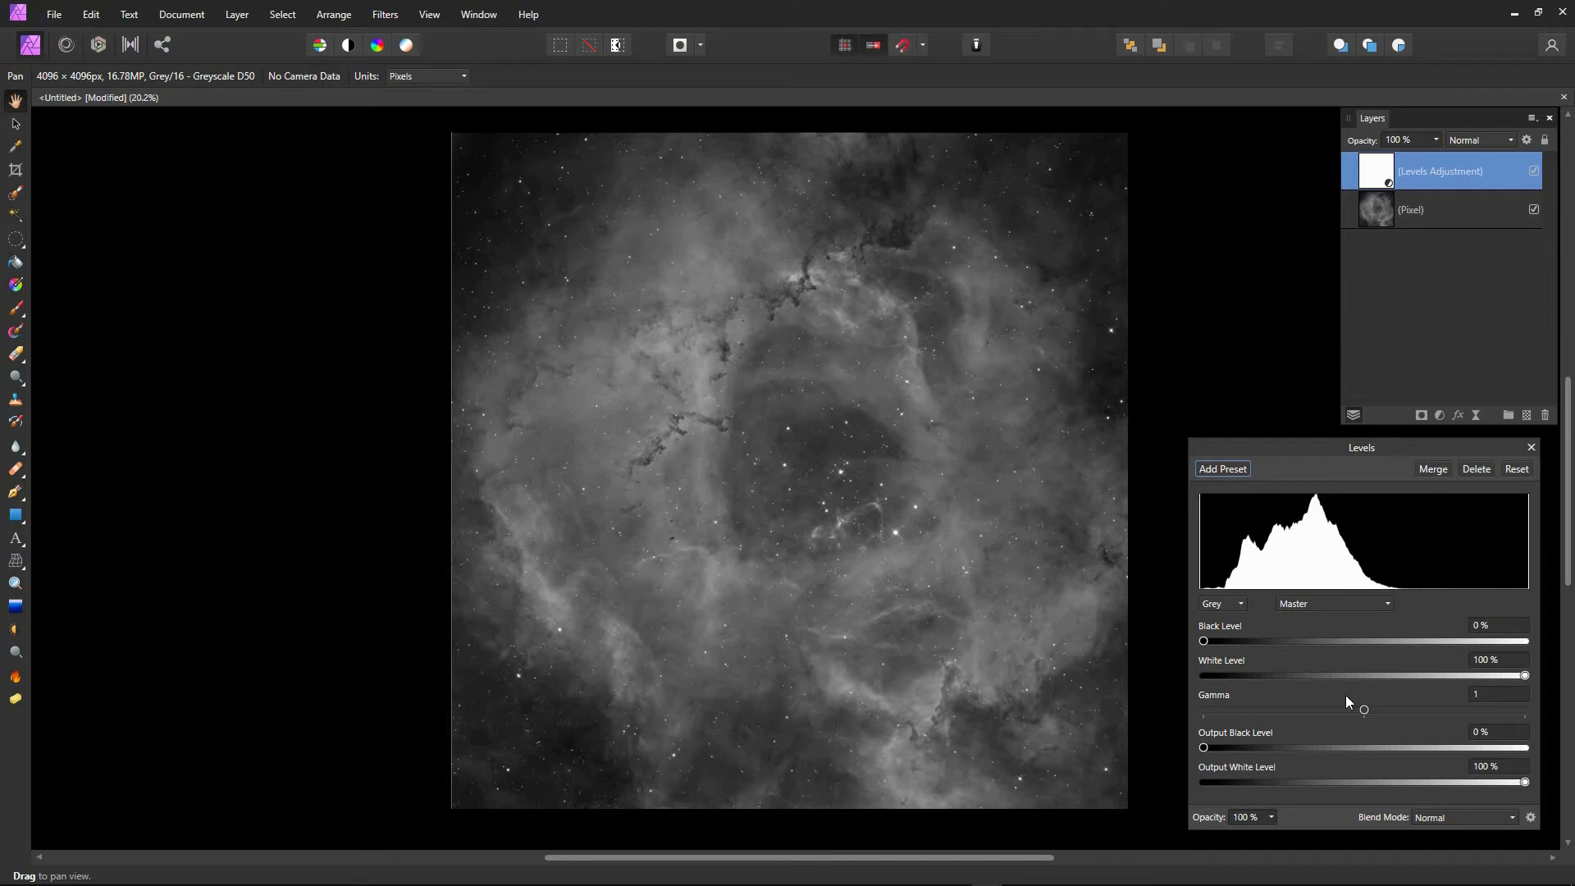
{"action": "left_click", "coordinate": [1472, 474]}
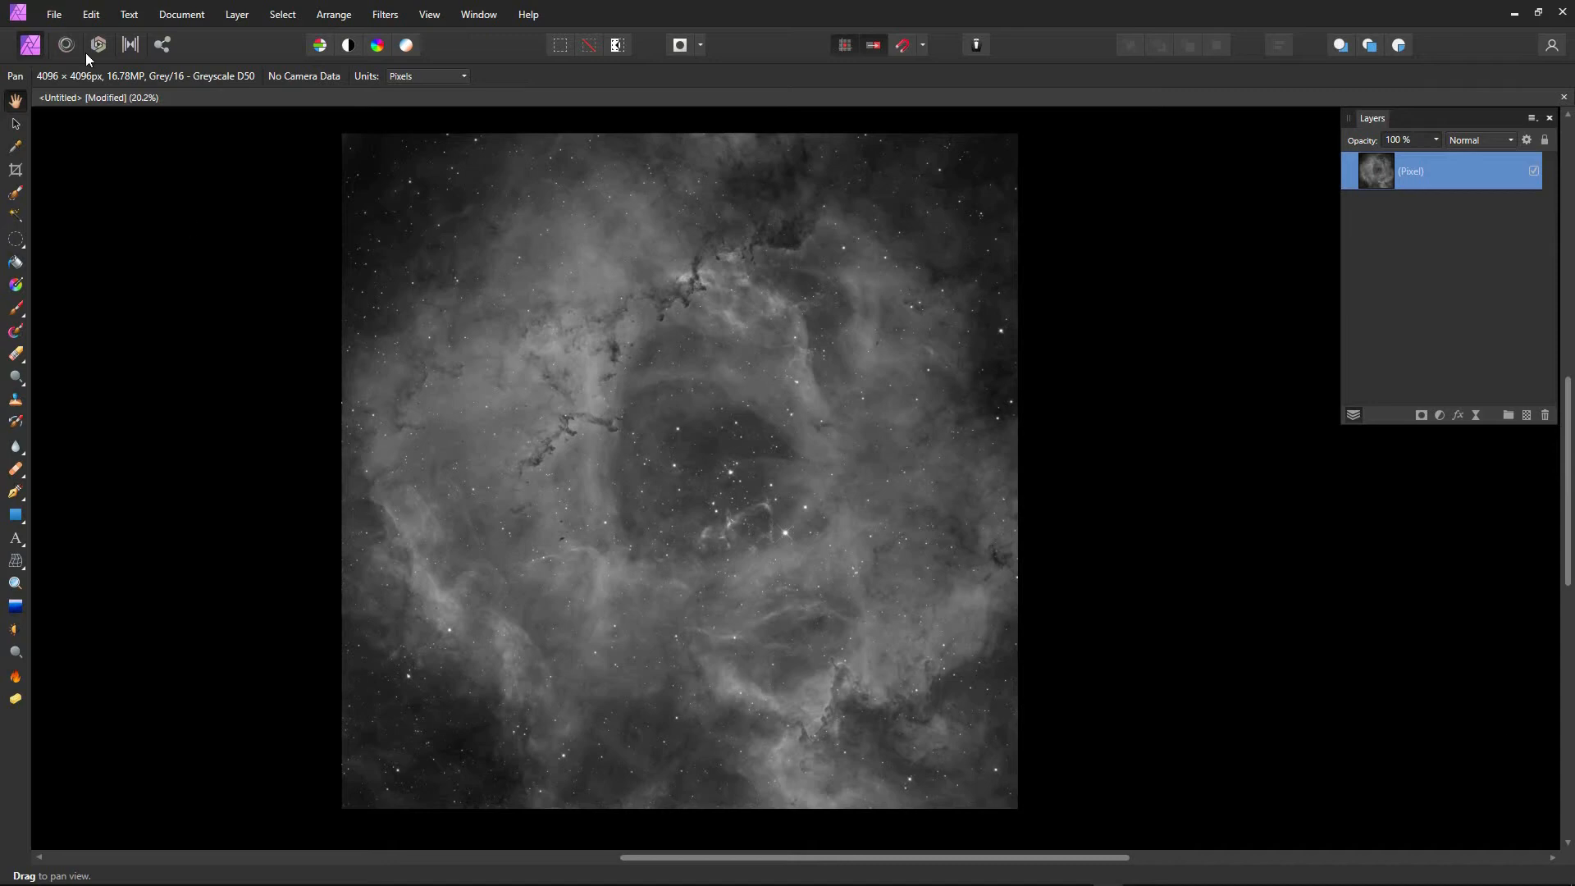
- Create a second astrophotography stack from Rosette Ha.fit as a light frame, and stack and apply it
{"action": "left_click", "coordinate": [59, 18]}
{"action": "left_click", "coordinate": [86, 155]}
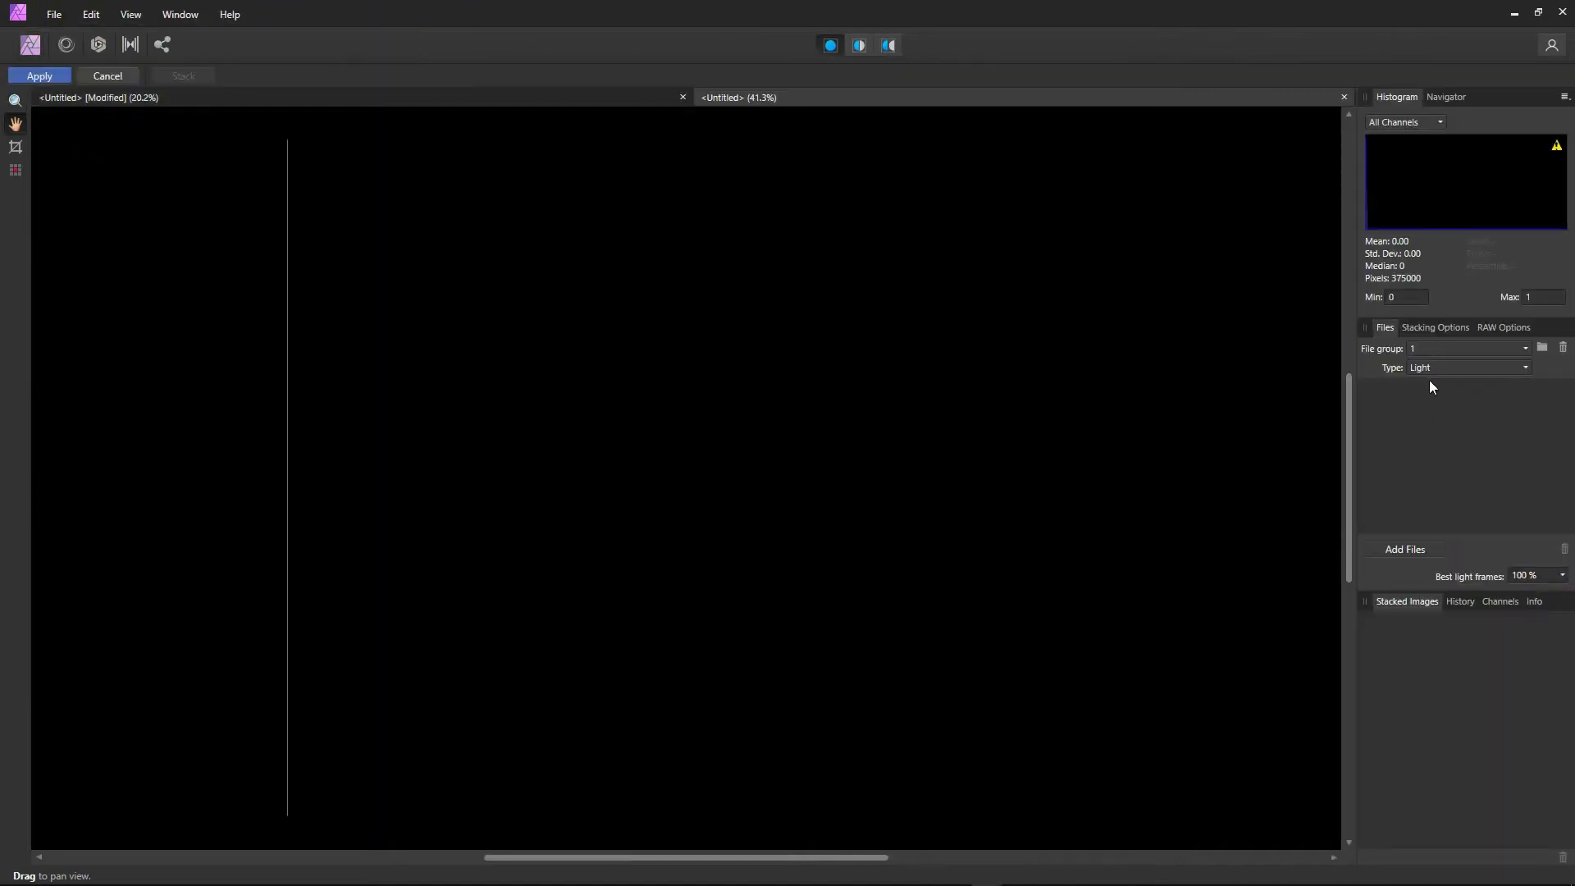
{"action": "left_click", "coordinate": [1415, 549]}
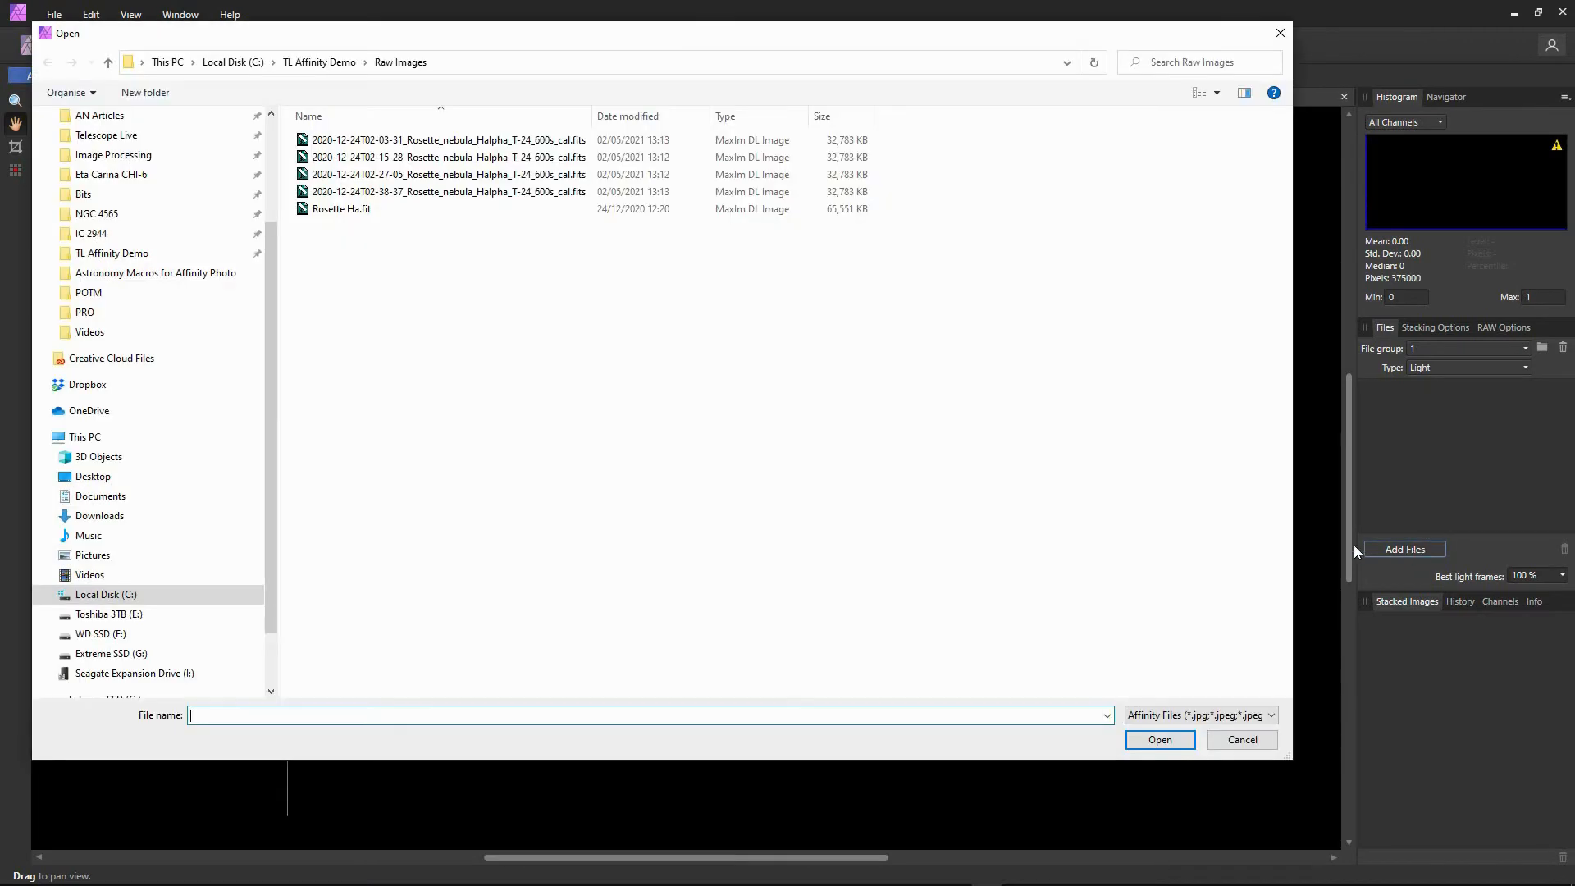
{"action": "double_click", "coordinate": [326, 210]}
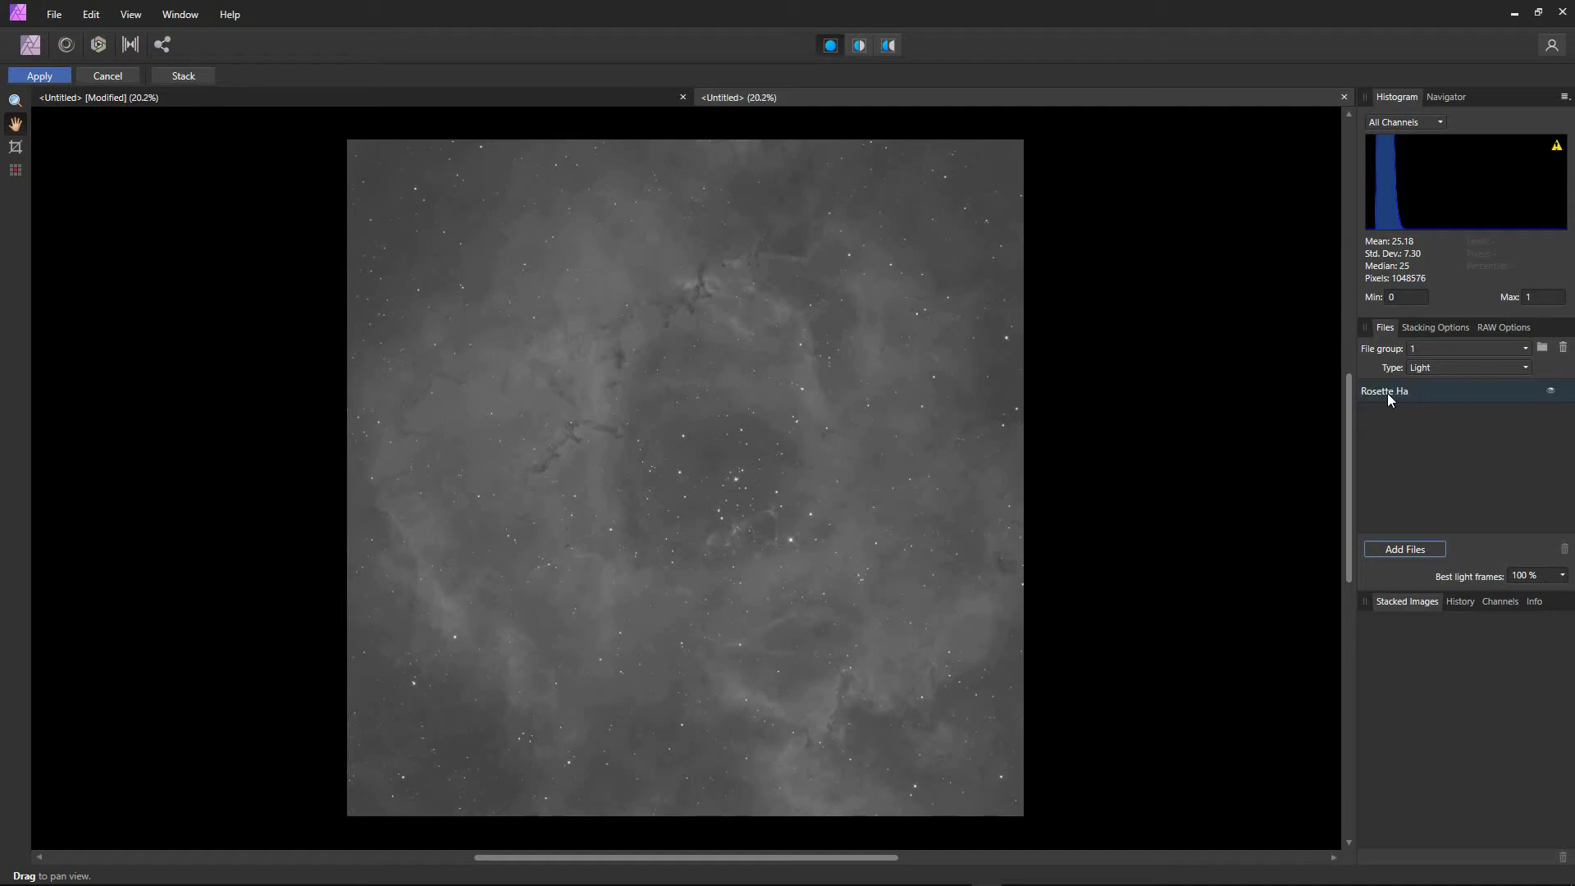
{"action": "left_click", "coordinate": [182, 75]}
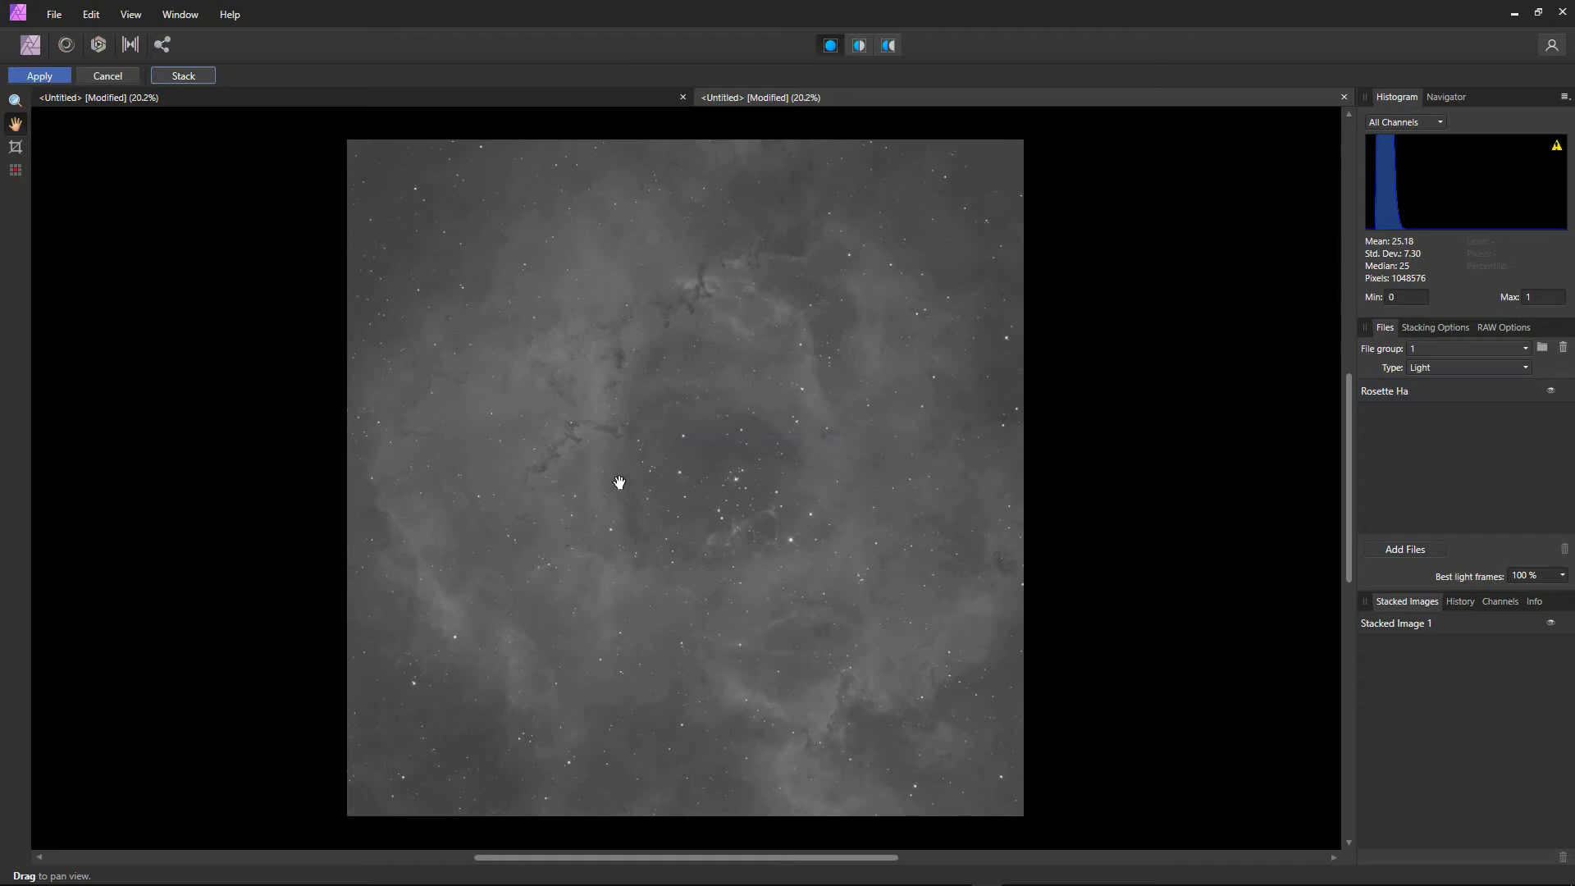
{"action": "left_click", "coordinate": [51, 75]}
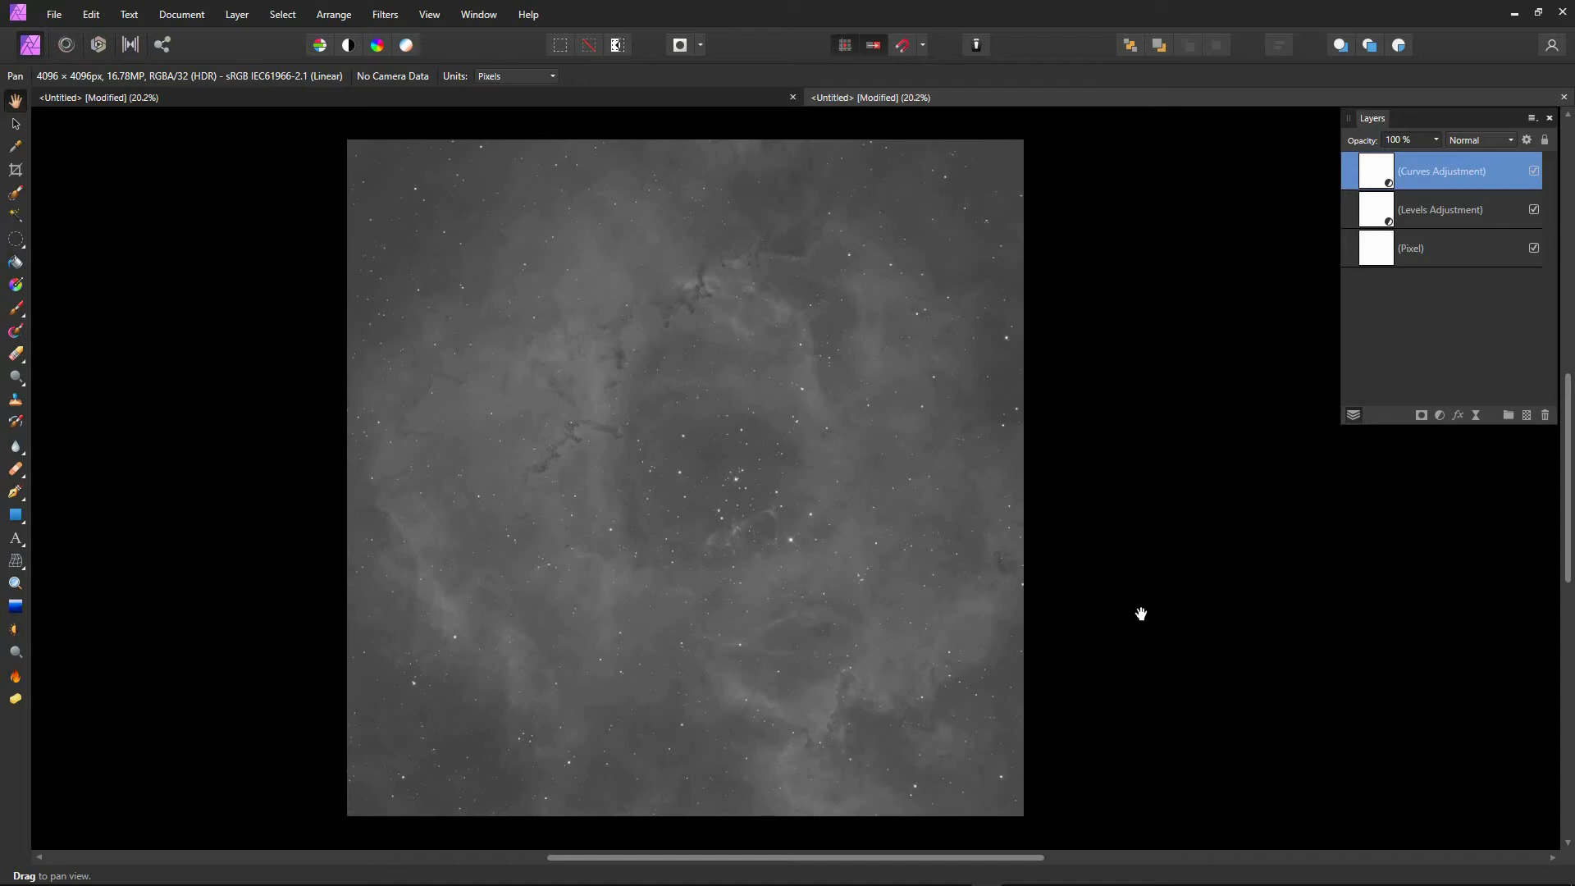
- Merge the Curves and Levels adjustments into the pixel layer and convert the document to Grey/16 with the Greyscale D50 profile
{"action": "key", "text": "ctrl+shift+e"}
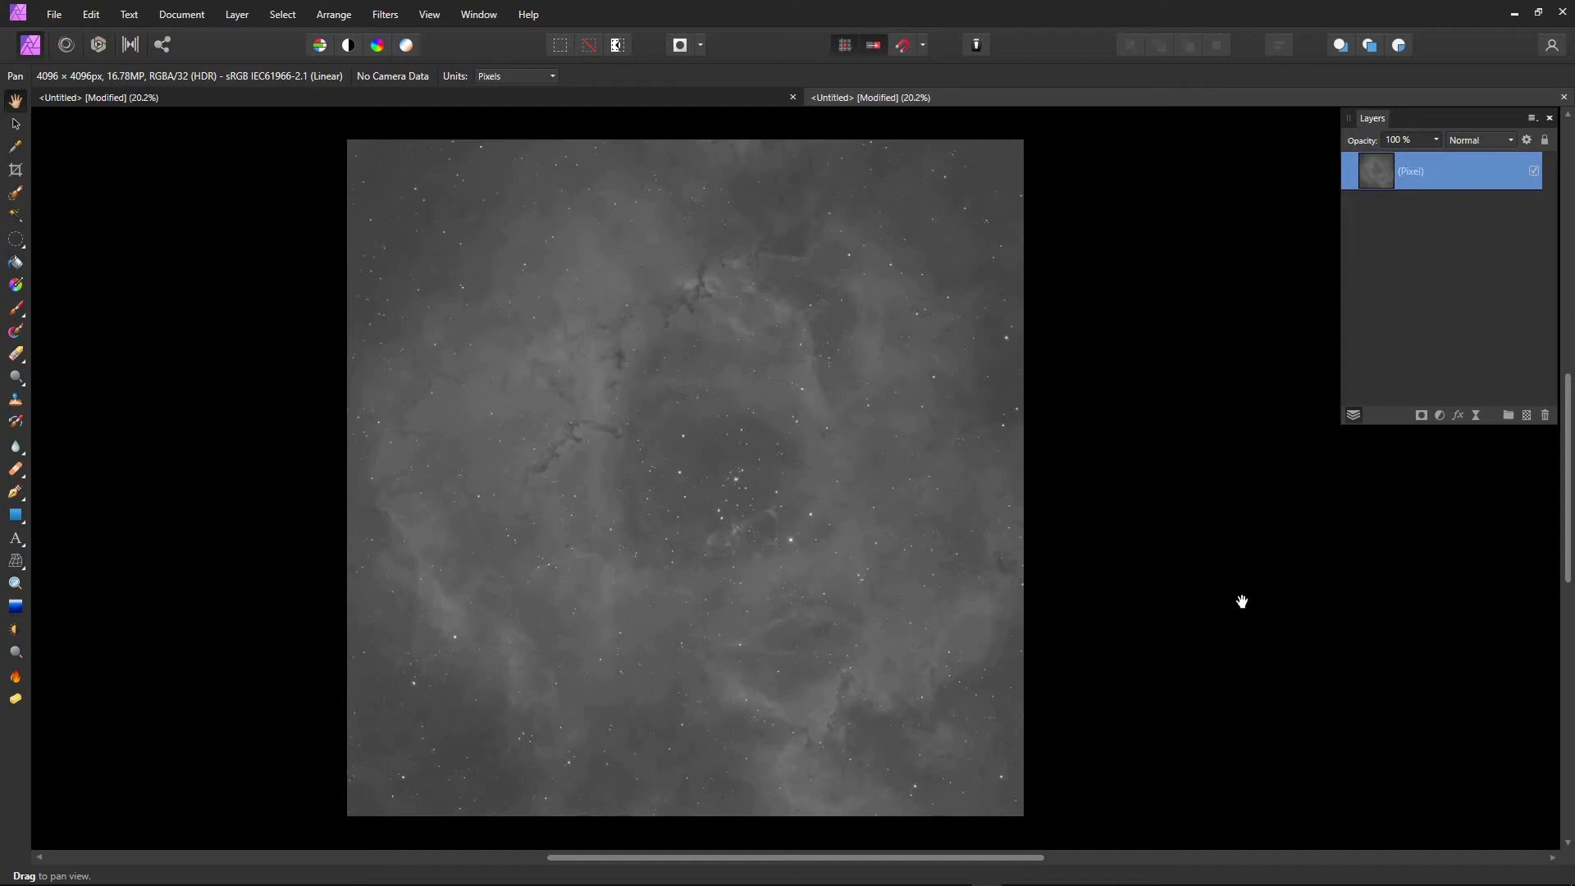
{"action": "left_click", "coordinate": [190, 16]}
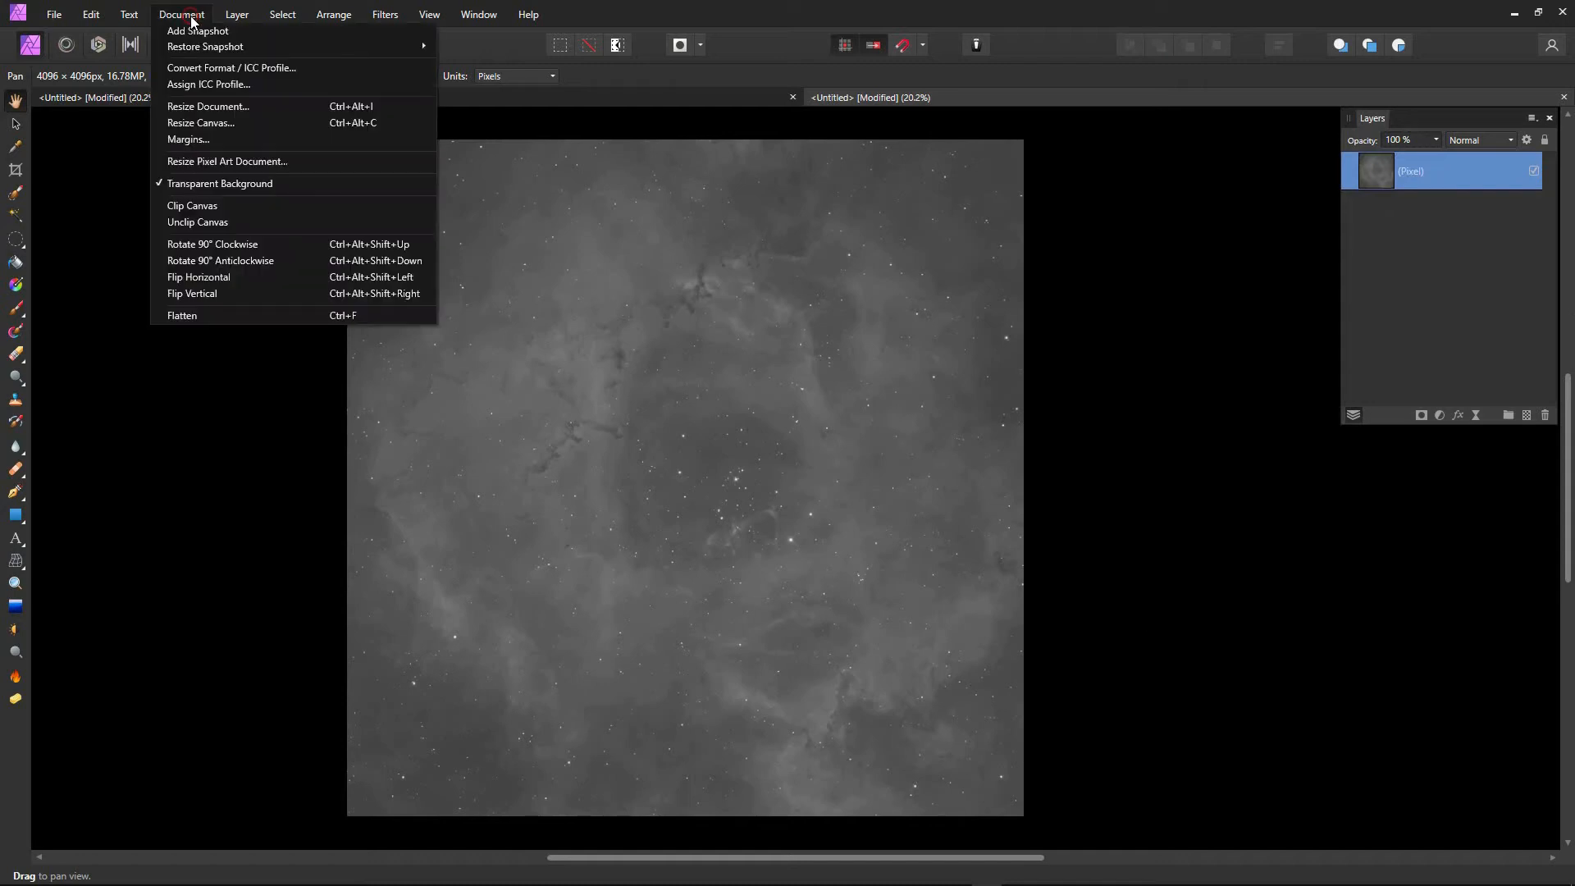
{"action": "left_click", "coordinate": [211, 70]}
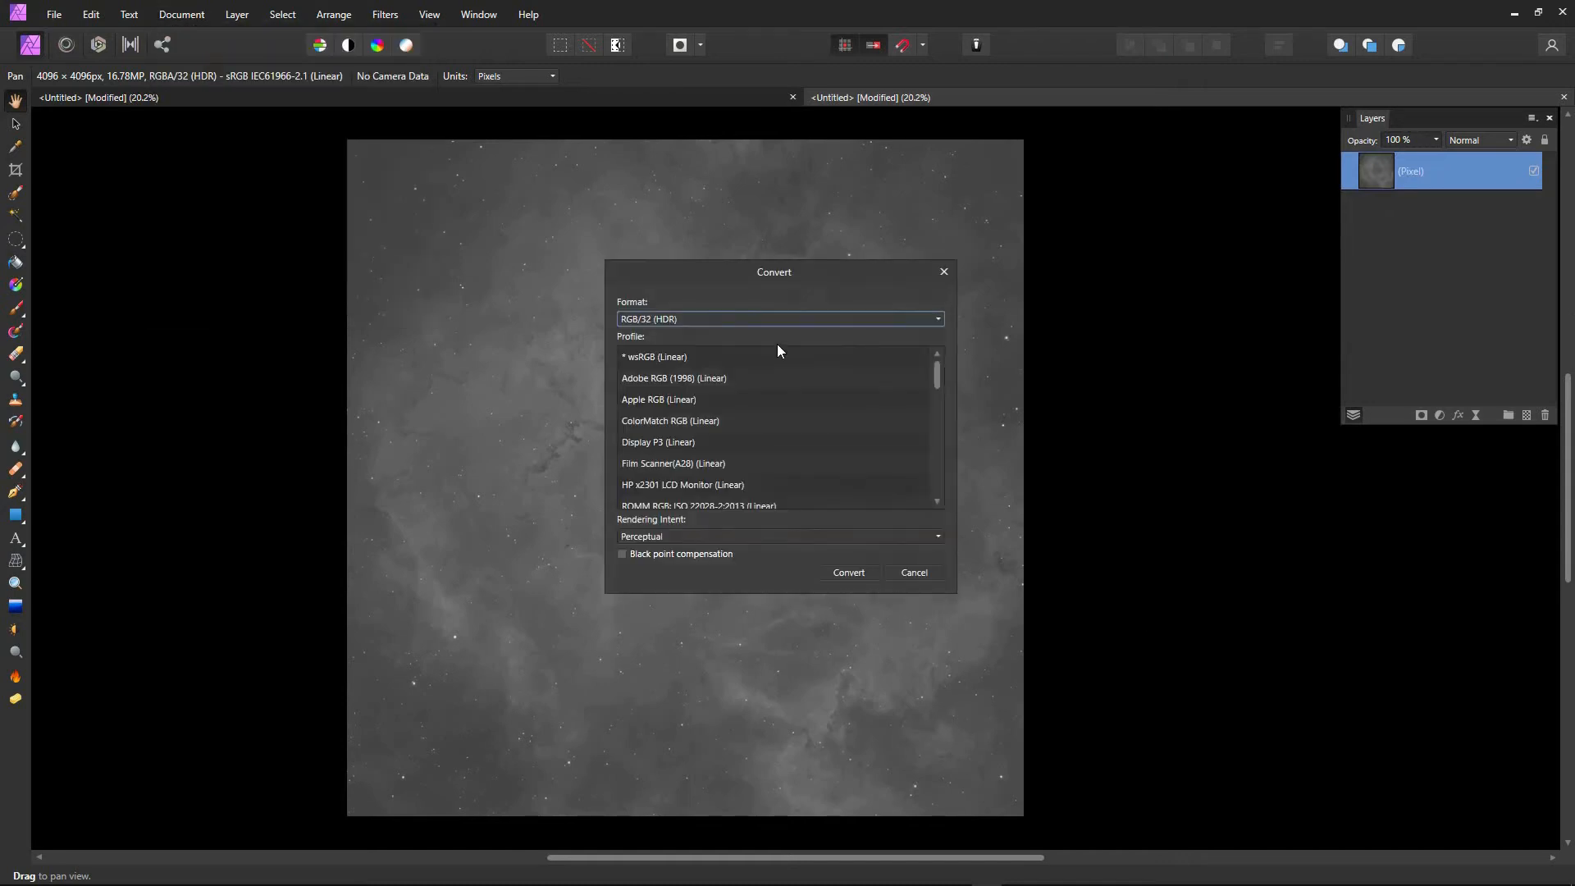
{"action": "left_click", "coordinate": [937, 319]}
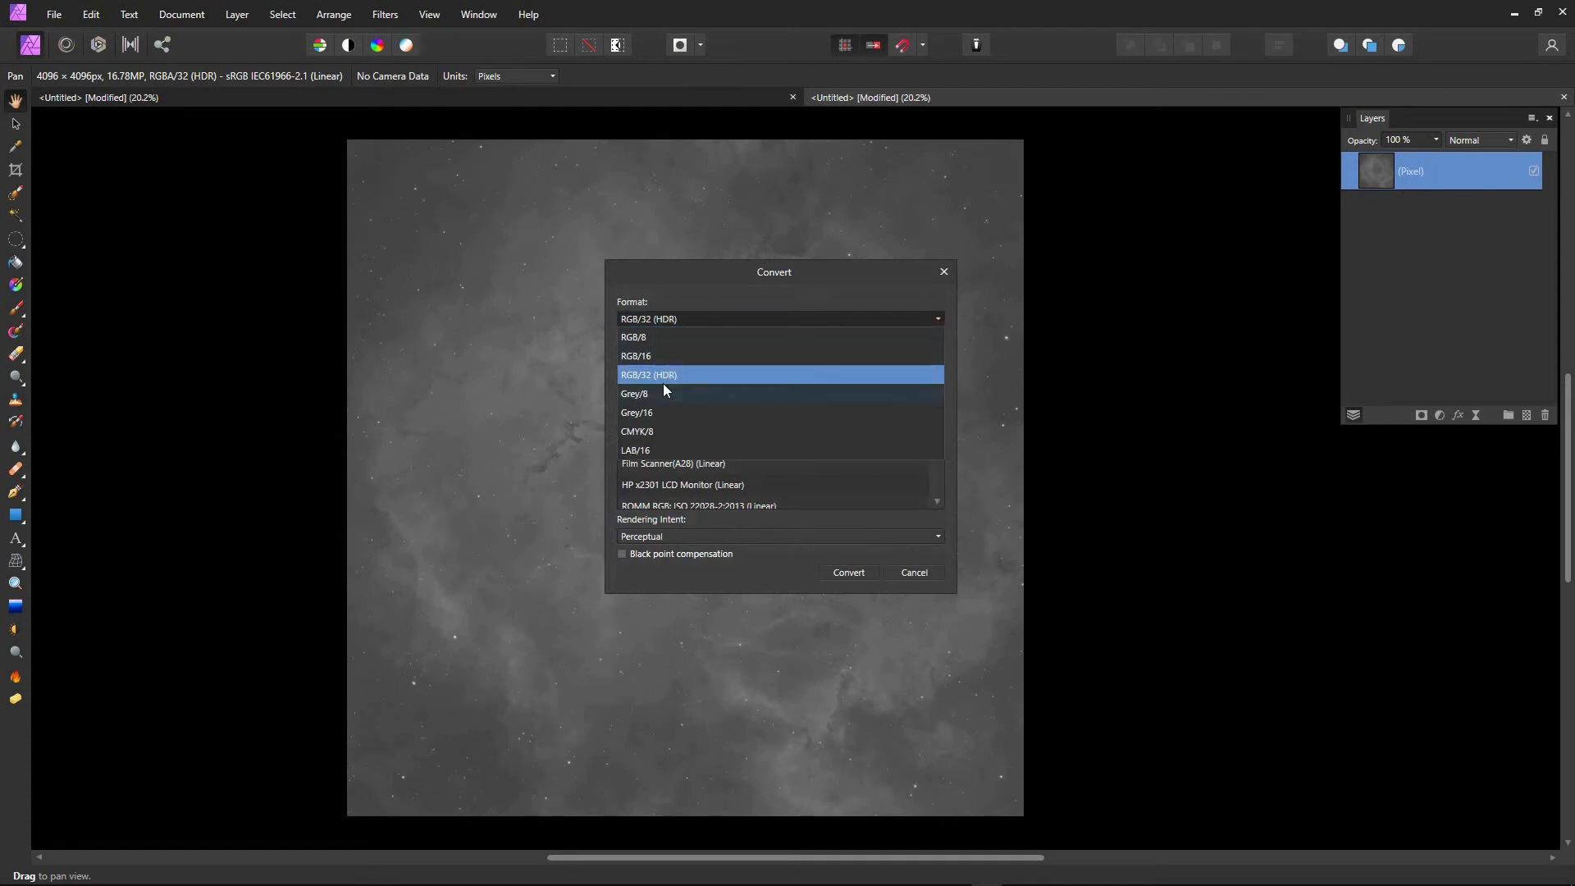
{"action": "left_click", "coordinate": [653, 413]}
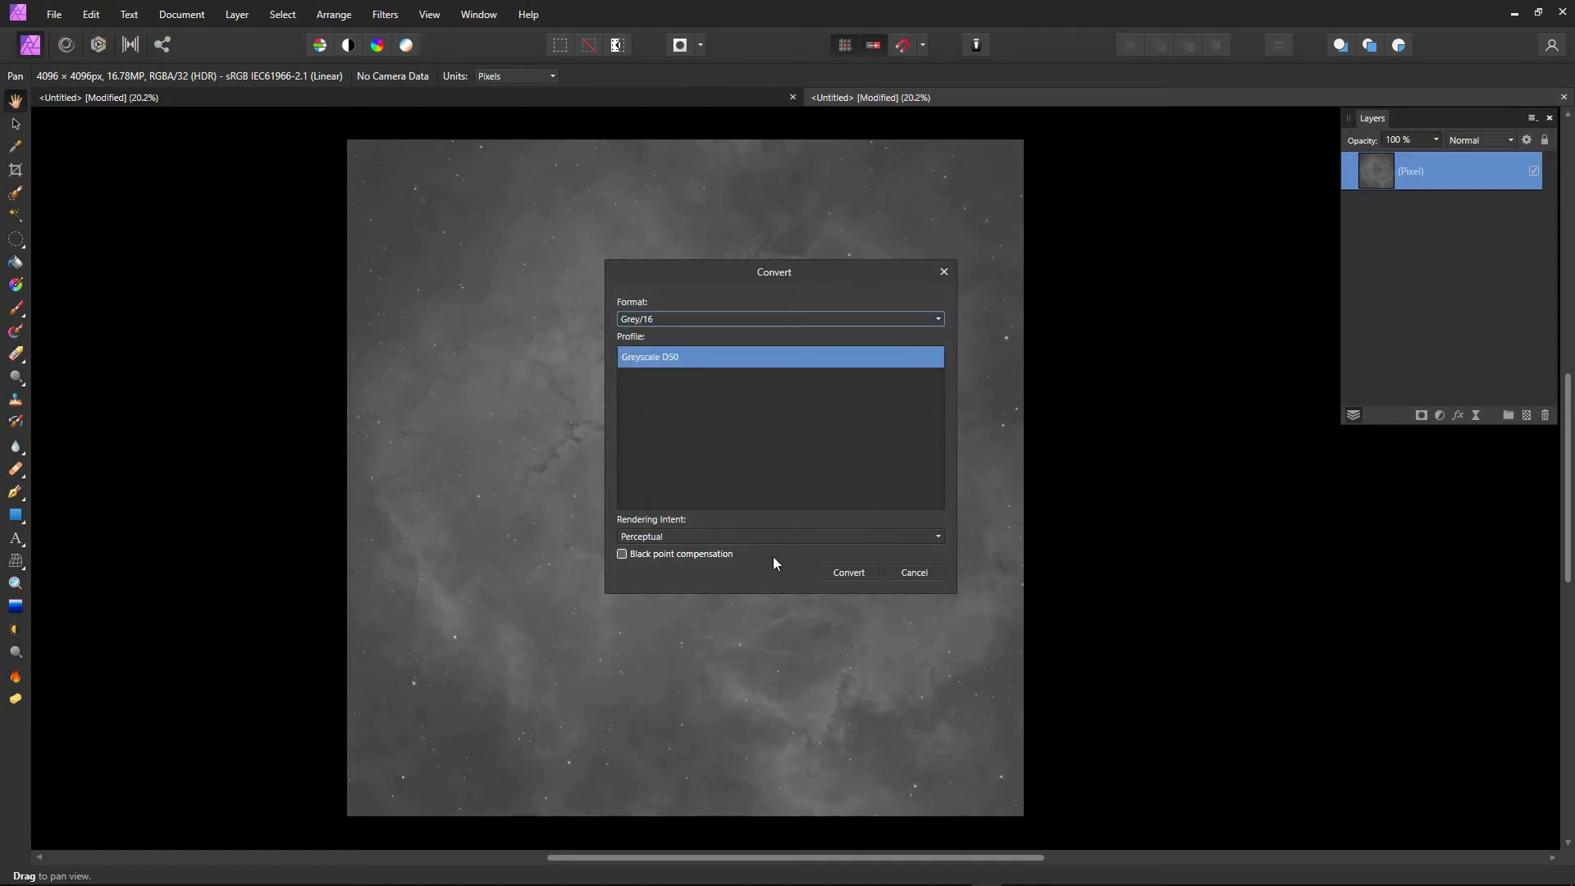
{"action": "left_click", "coordinate": [845, 572]}
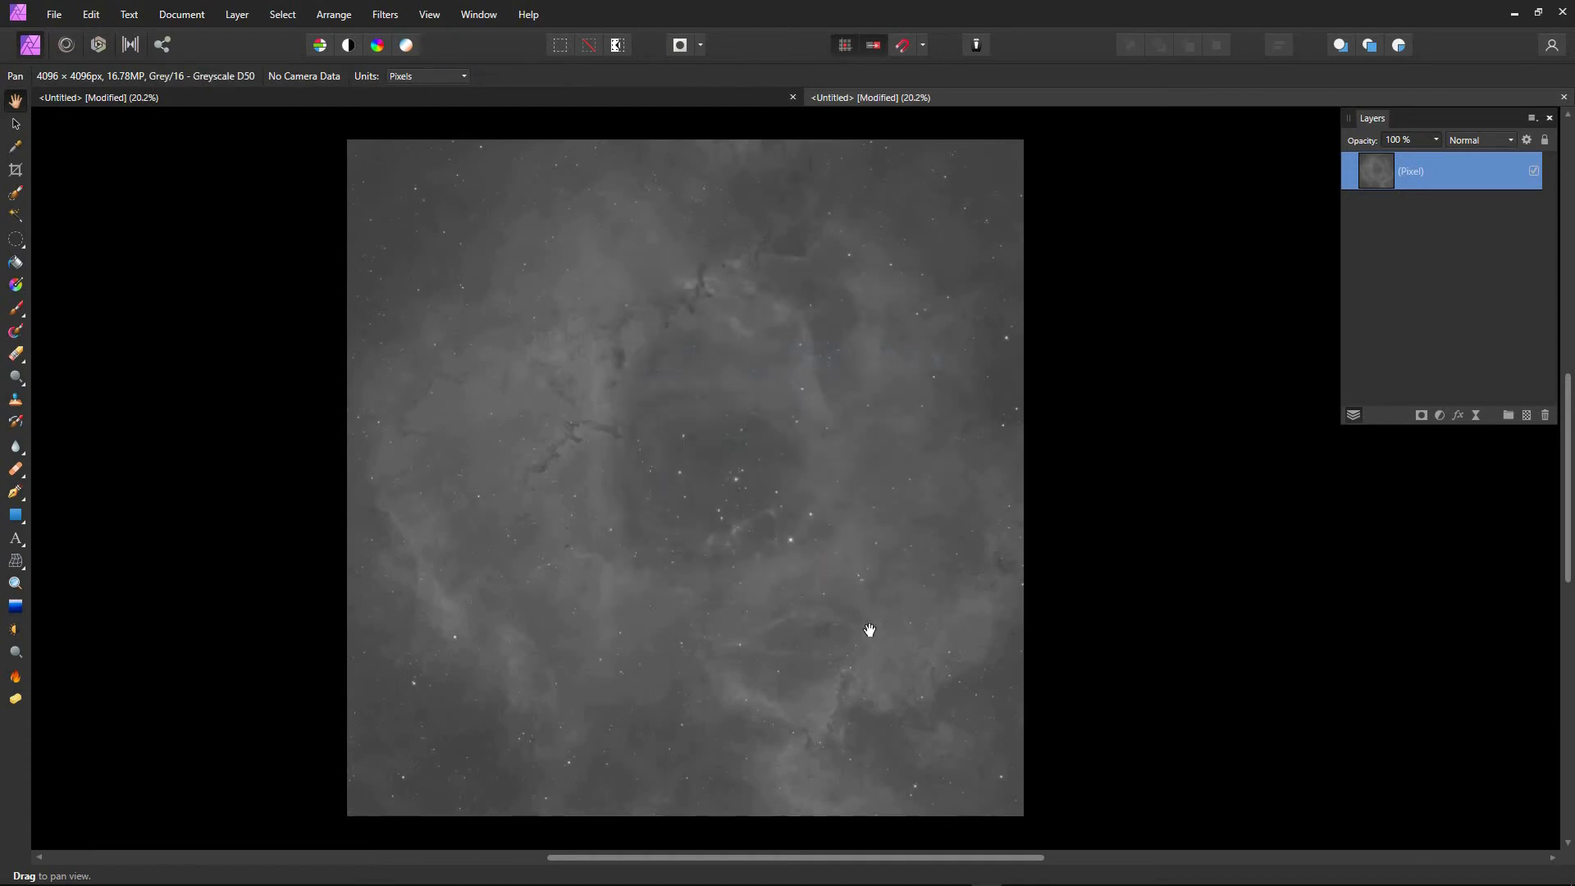
- Stretch the second stack with a Levels adjustment at 22% black level and 58% white level, and merge it into the pixel layer
{"action": "key", "text": "ctrl+l"}
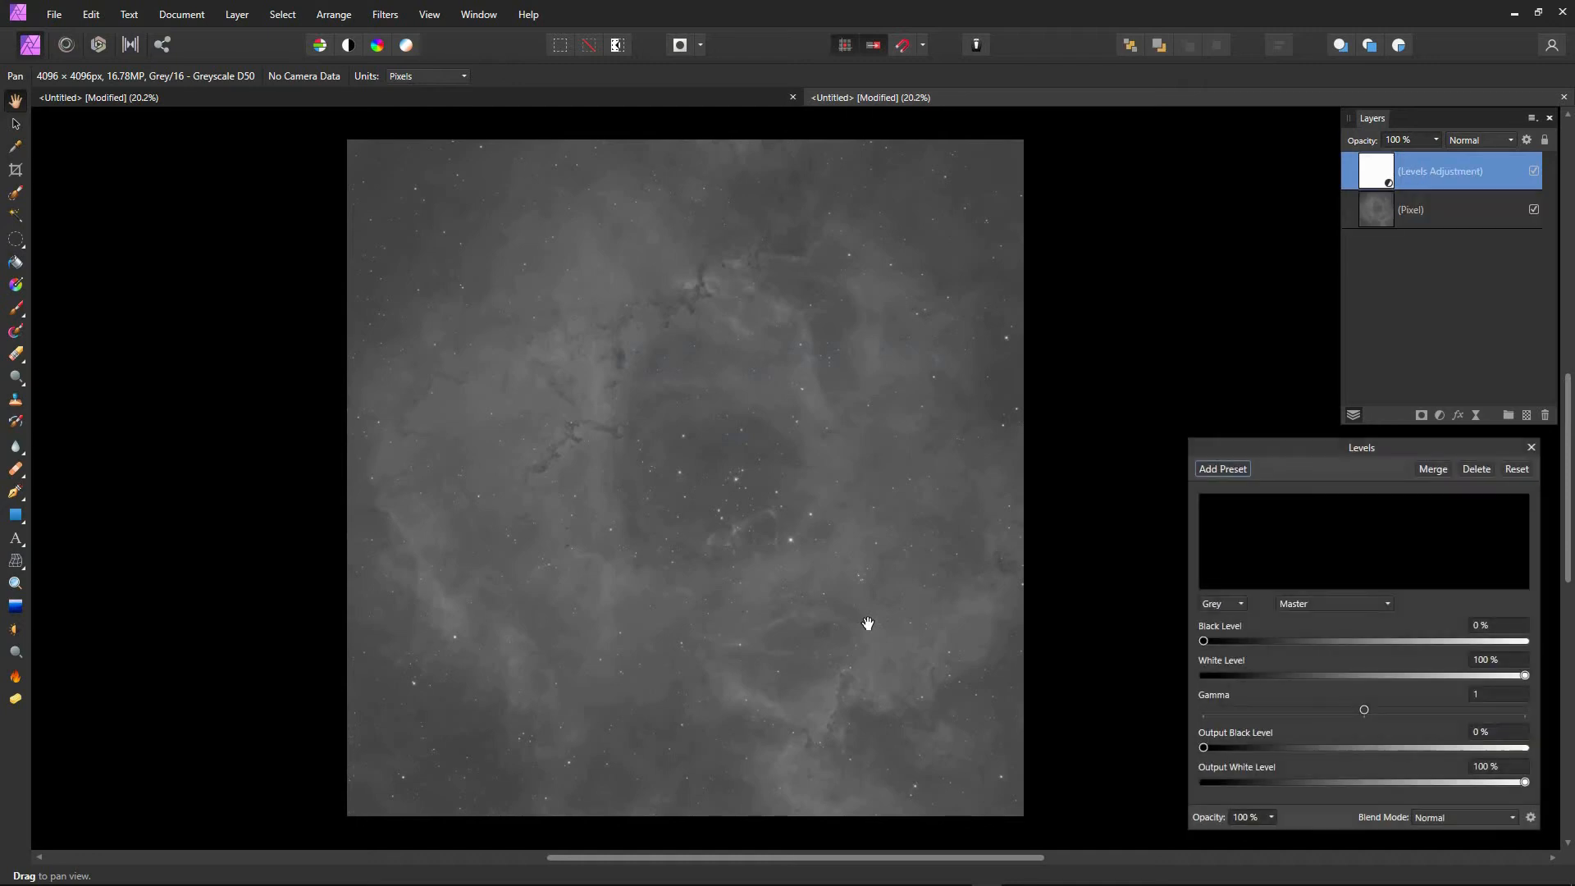
{"action": "left_click_drag", "start_coordinate": [1203, 640], "coordinate": [1275, 641]}
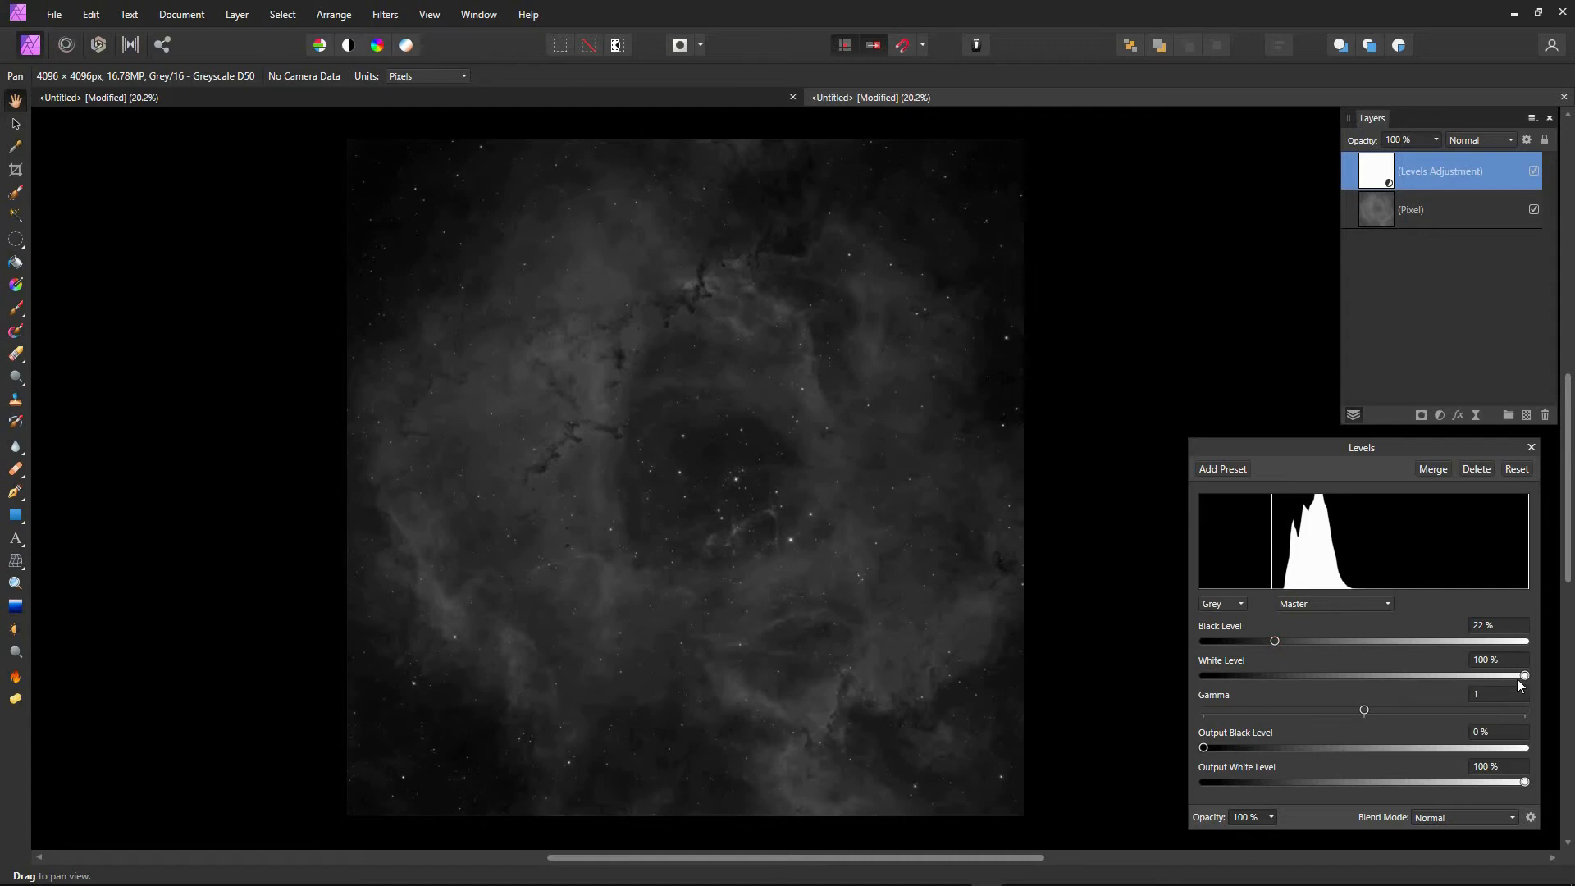
{"action": "left_click_drag", "start_coordinate": [1523, 674], "coordinate": [1391, 671]}
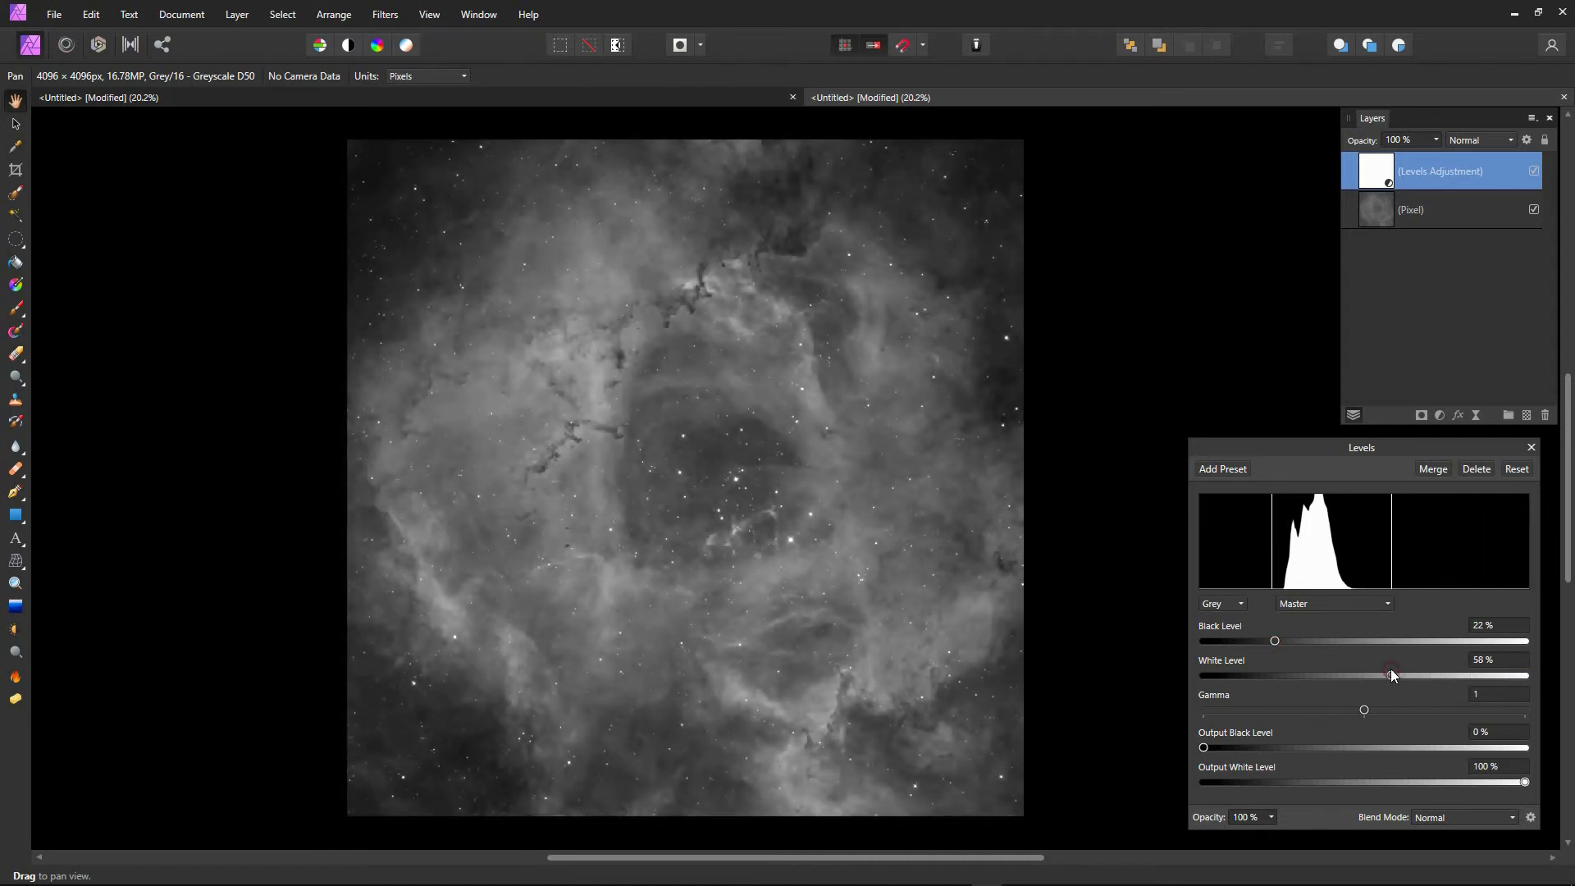
{"action": "left_click", "coordinate": [1434, 469]}
- Examine the stretched nebula's core and surrounding stars up close, and view the whole frame
{"action": "scroll", "coordinate": [749, 475], "scroll_direction": "up", "scroll_amount": 5}
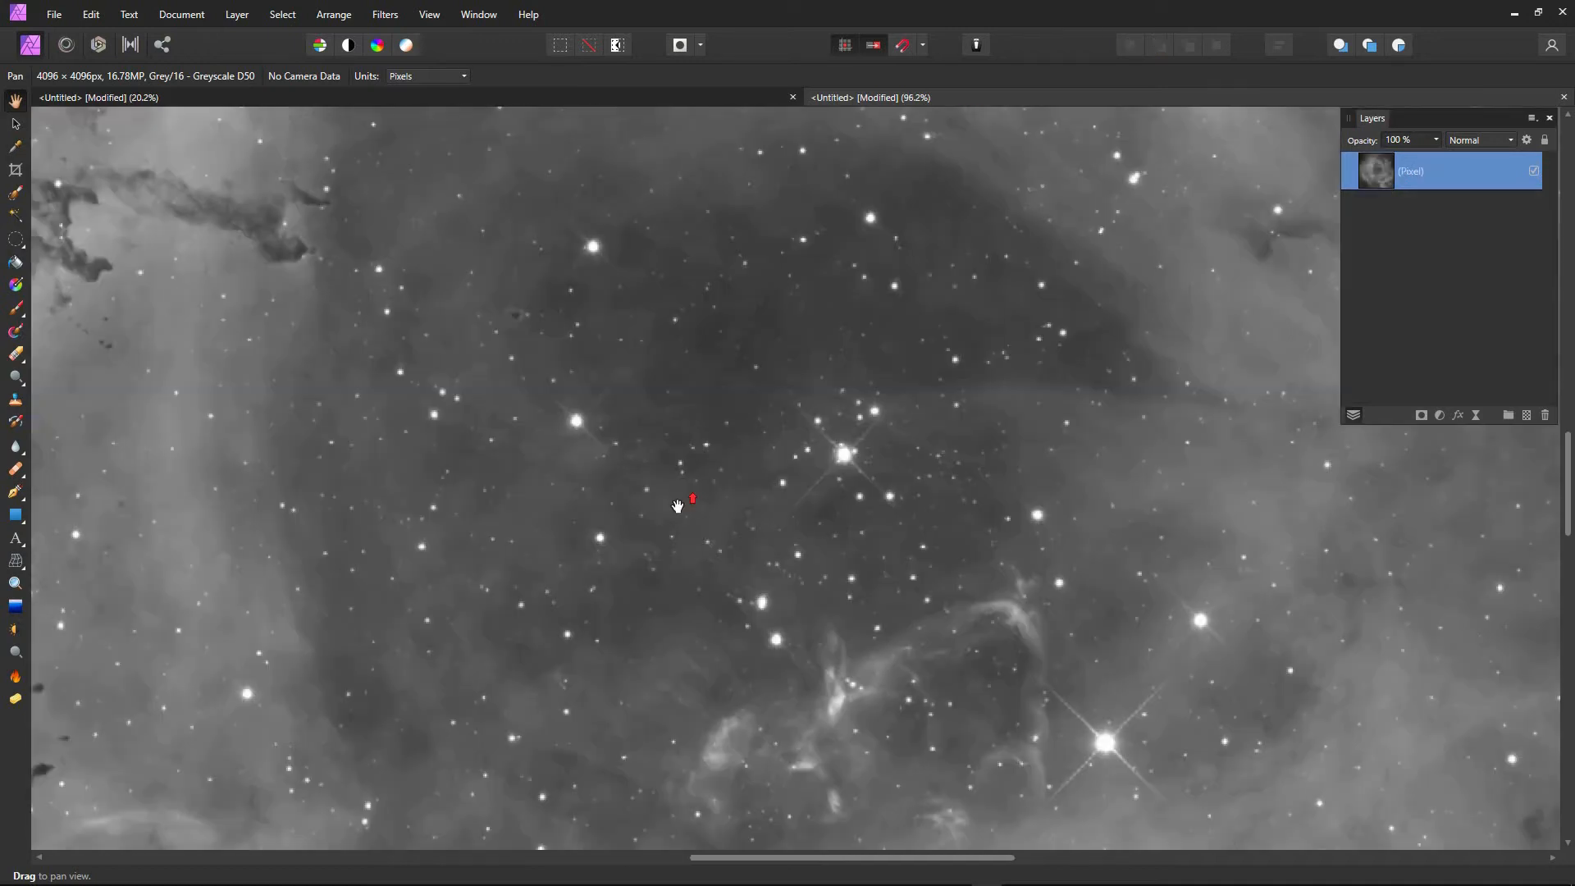
{"action": "scroll", "coordinate": [679, 496], "scroll_direction": "down", "scroll_amount": 3}
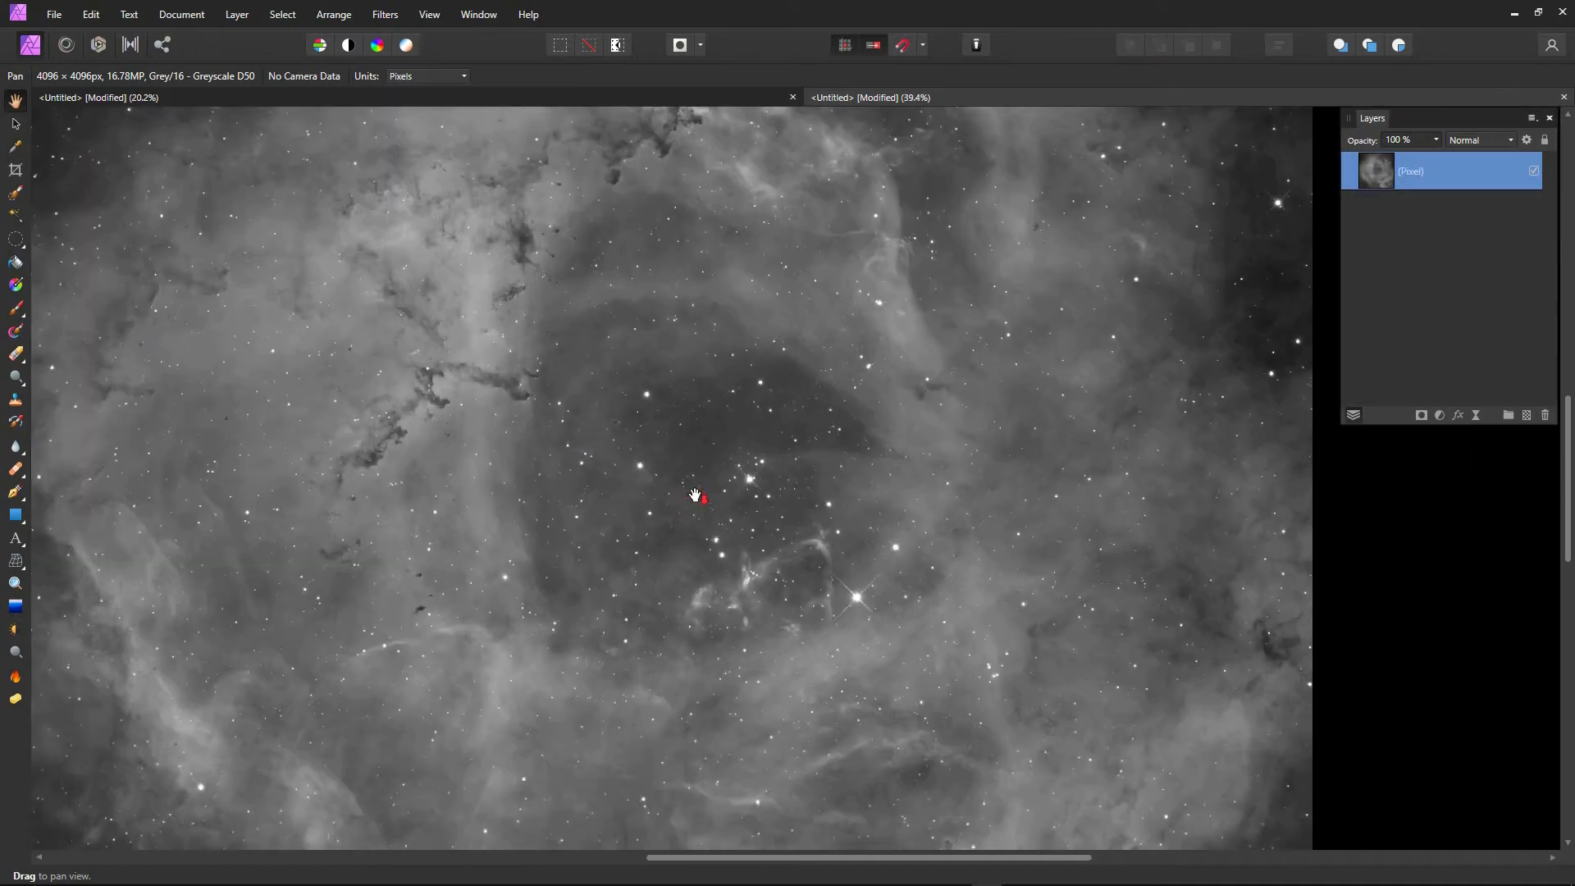
{"action": "scroll", "coordinate": [696, 495], "scroll_direction": "down", "scroll_amount": 1}
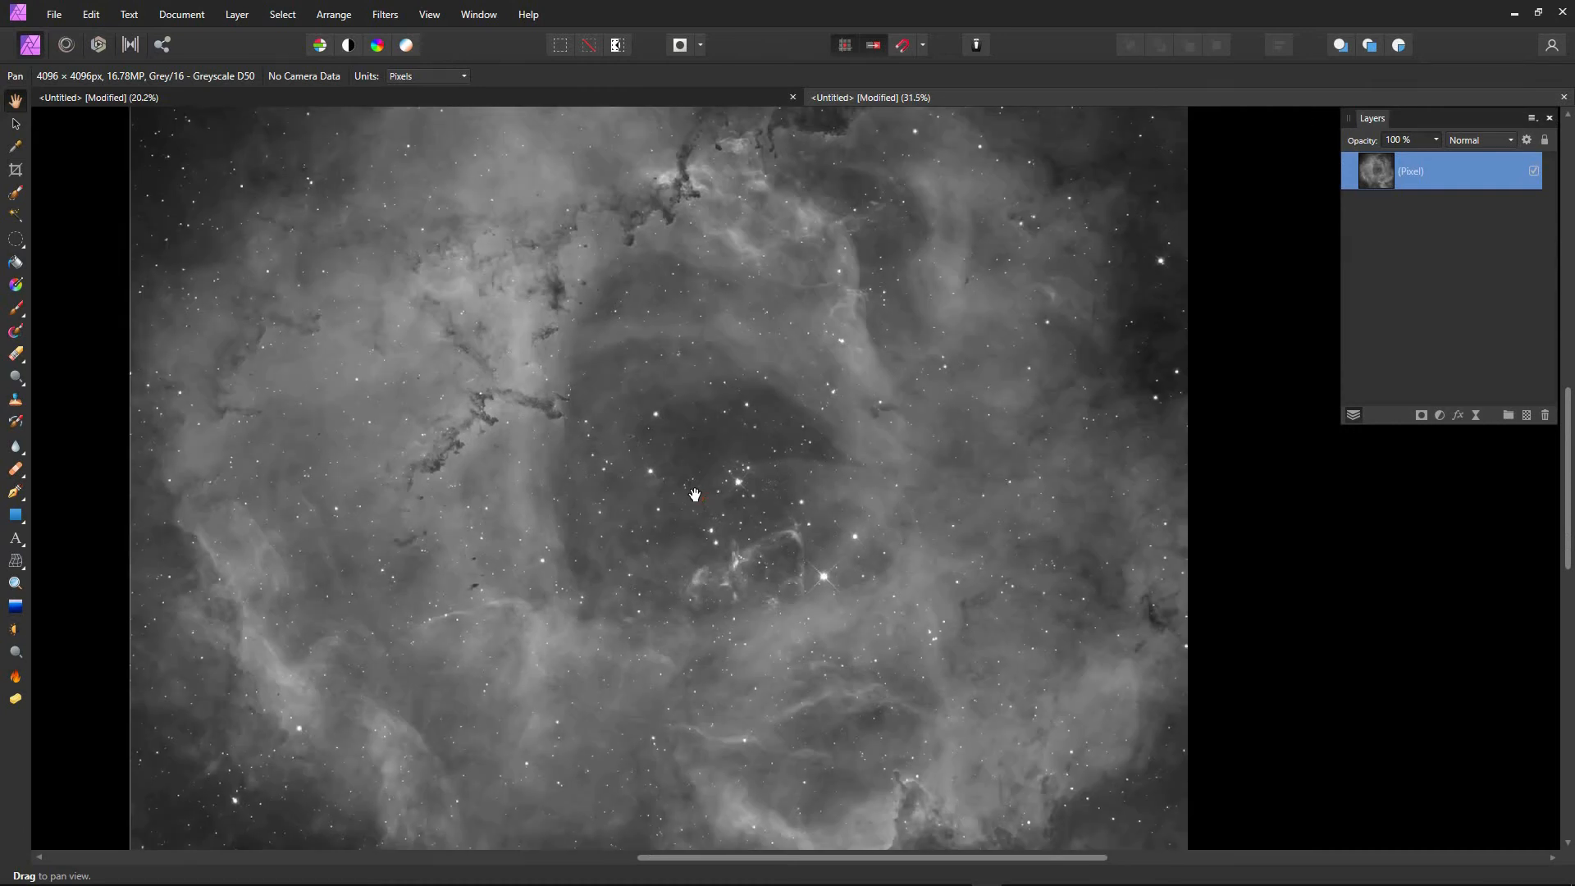
{"action": "scroll", "coordinate": [632, 497], "scroll_direction": "up", "scroll_amount": 2}
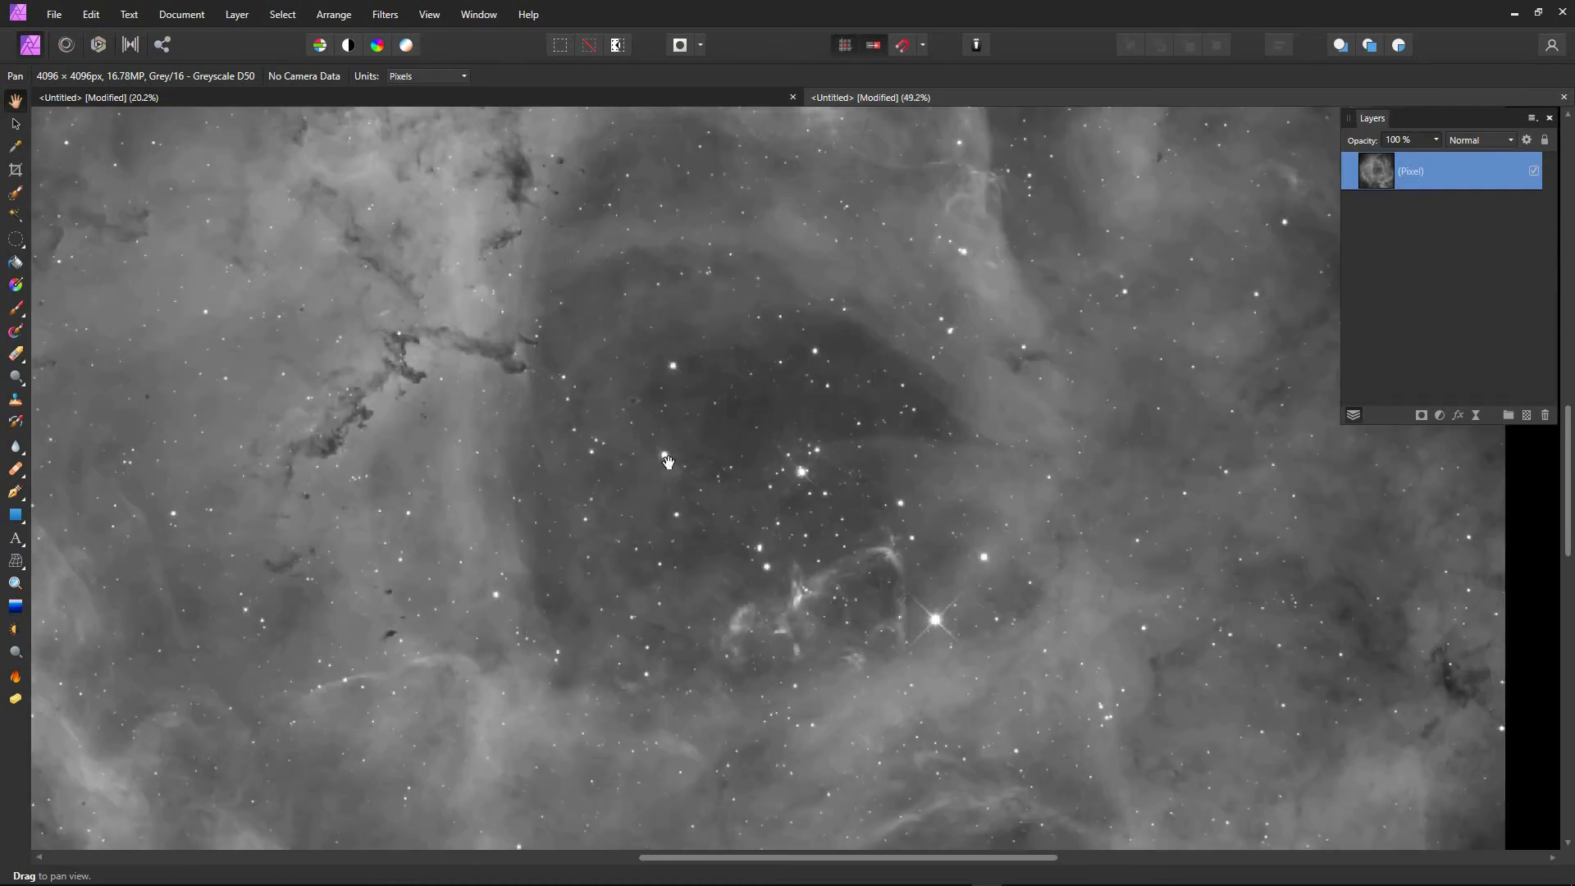
{"action": "scroll", "coordinate": [668, 462], "scroll_direction": "down", "scroll_amount": 4}
{"action": "left_click_drag", "start_coordinate": [700, 495], "coordinate": [792, 502]}
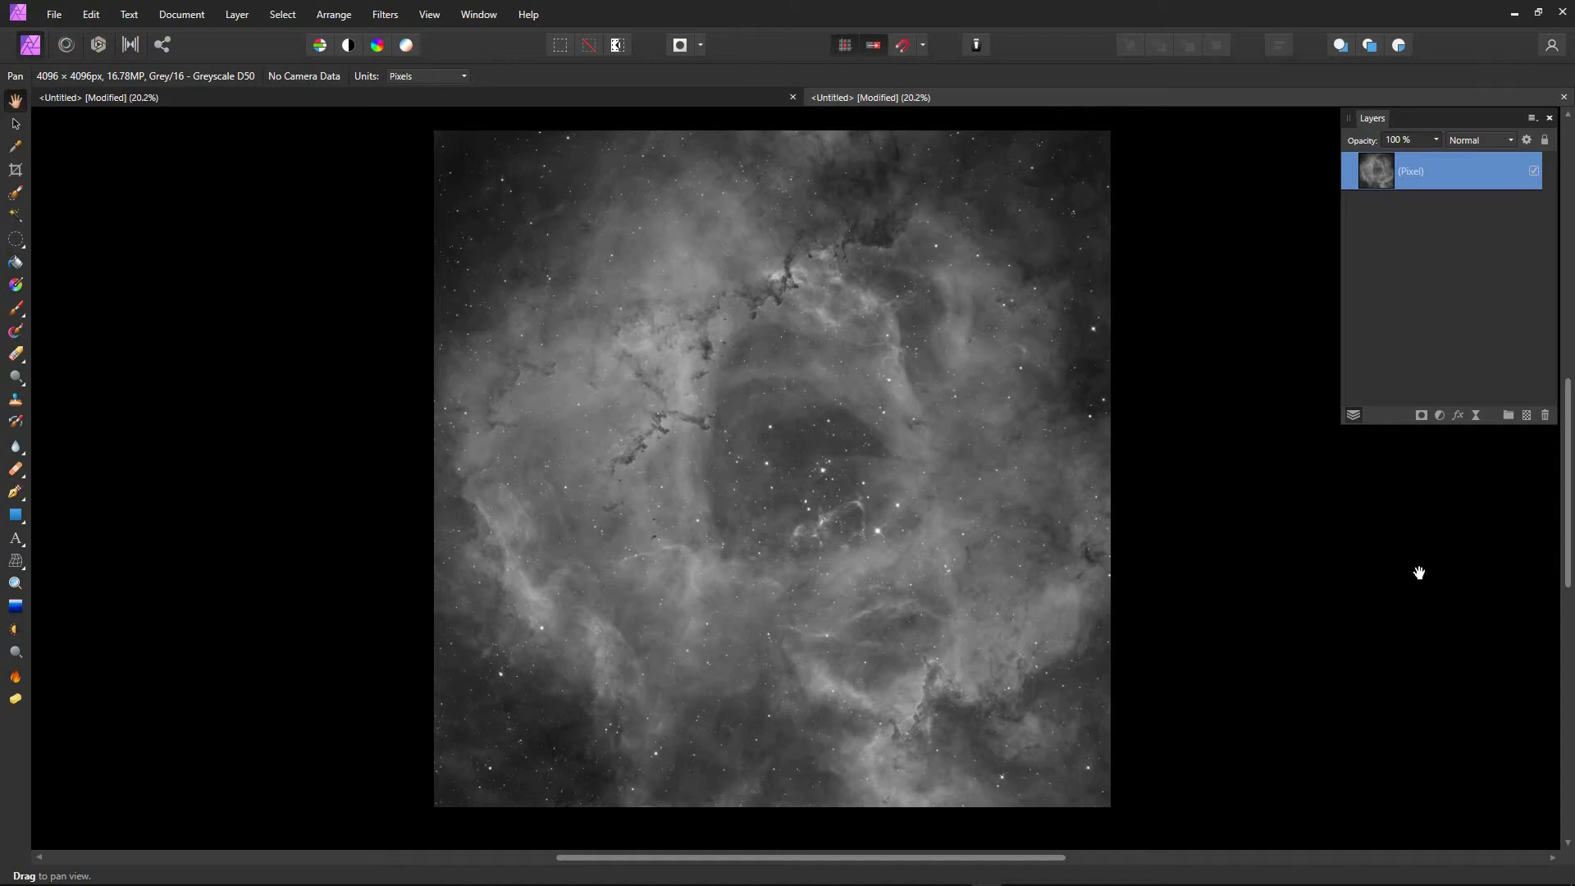
- Close both untitled stack documents without saving changes
{"action": "left_click", "coordinate": [1563, 100]}
{"action": "left_click", "coordinate": [789, 461]}
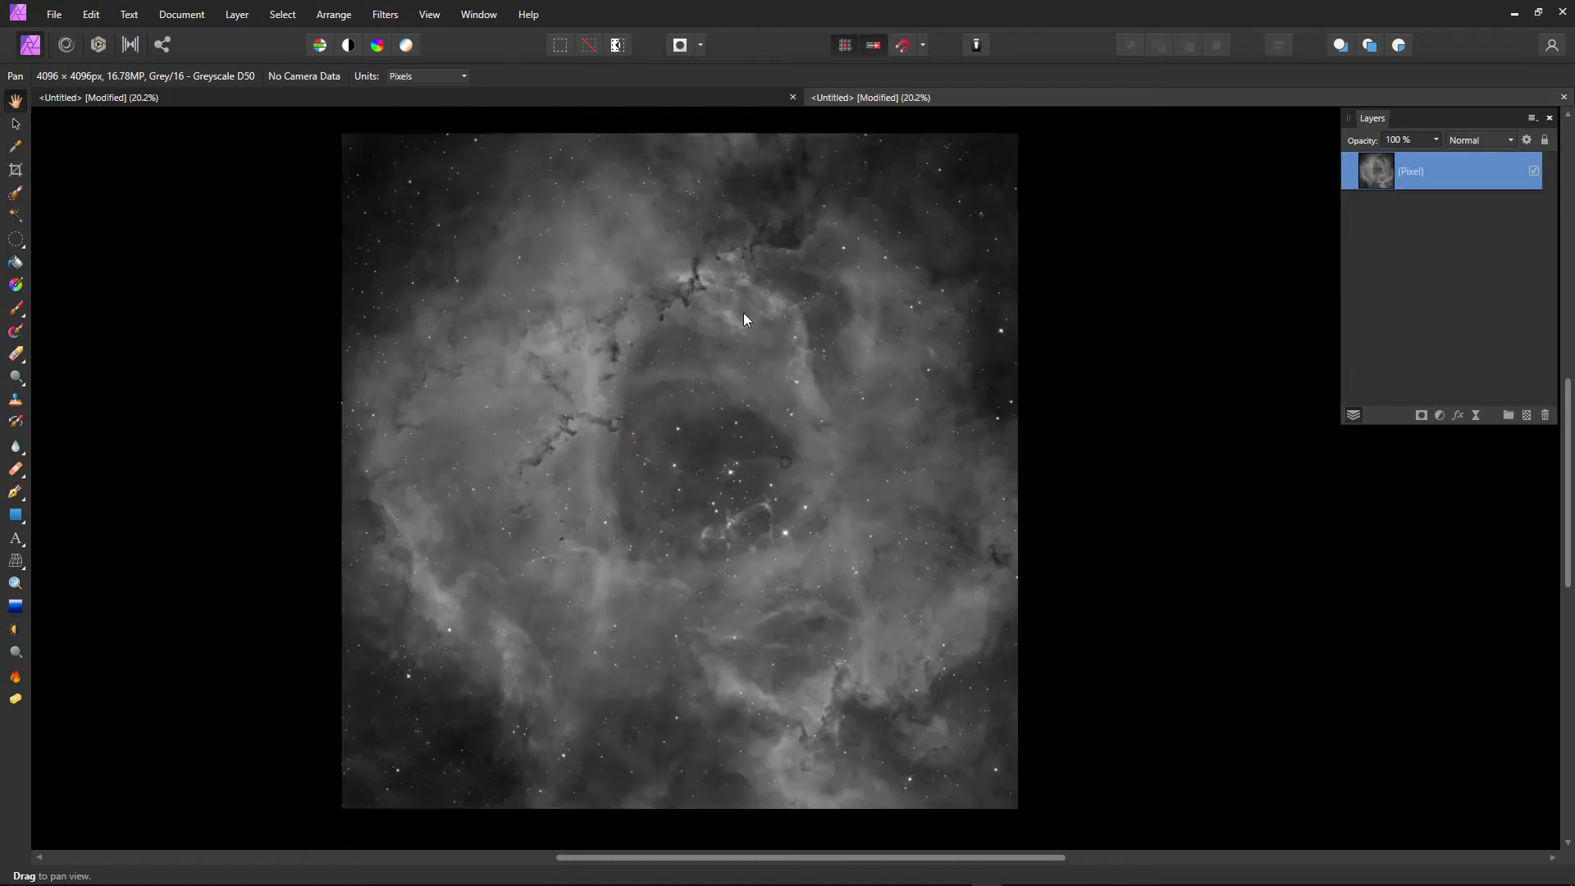
{"action": "left_click", "coordinate": [1564, 96]}
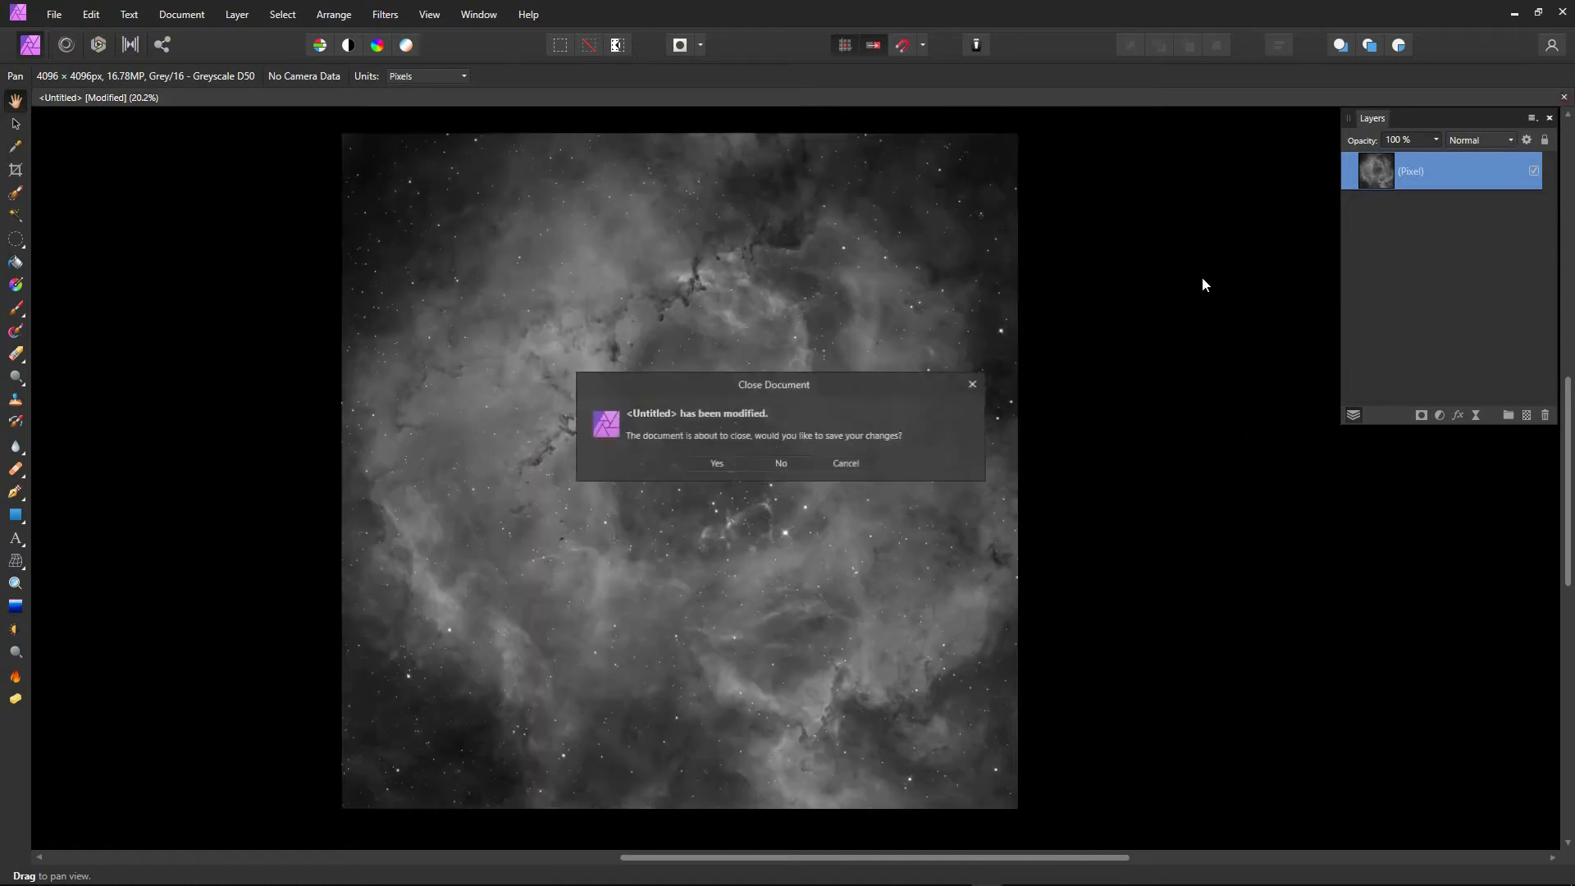
{"action": "left_click", "coordinate": [790, 461]}
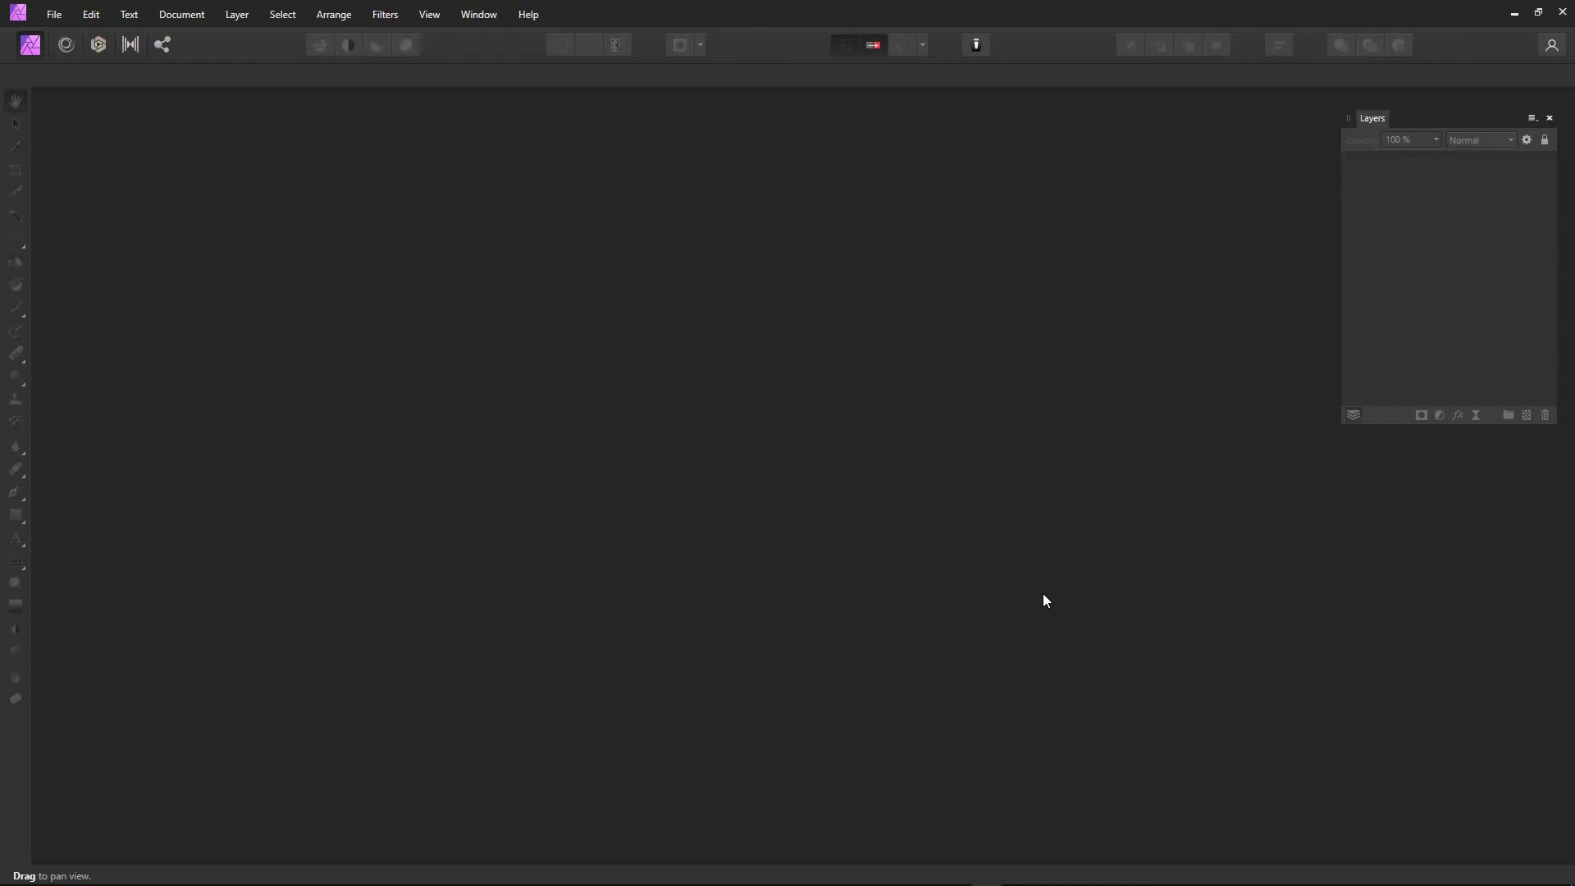
- Open Ros Ha SDMASK.tif, Ros OIII SDMASK.tif and Ros SII SDMASK.tif together from the TL Affinity Demo folder
{"action": "left_click", "coordinate": [56, 15]}
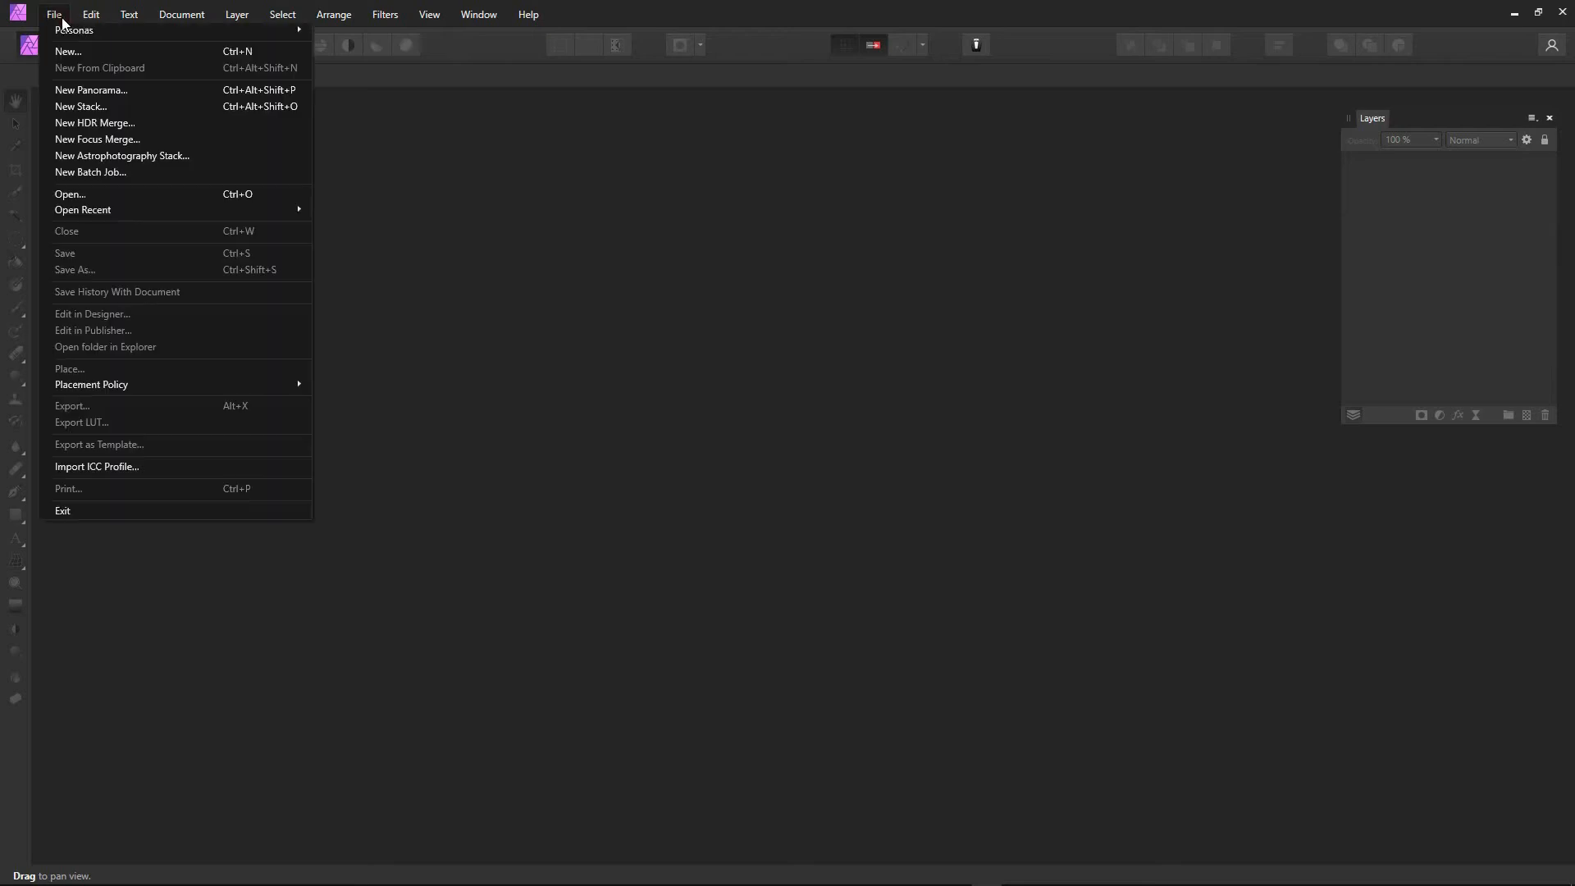
{"action": "left_click", "coordinate": [93, 197]}
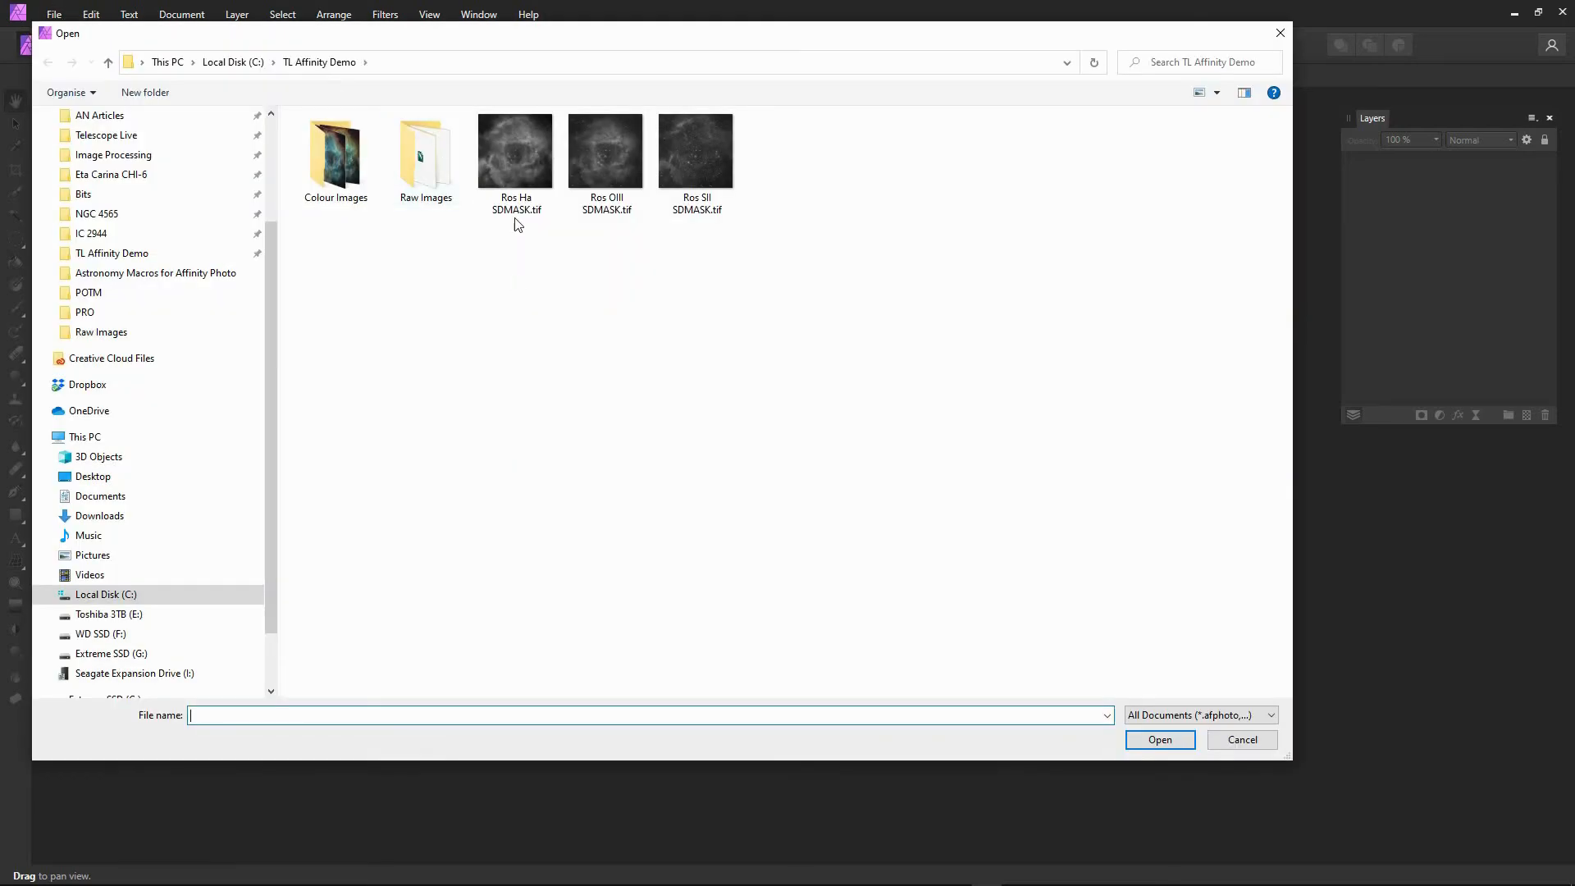
{"action": "left_click", "coordinate": [502, 168]}
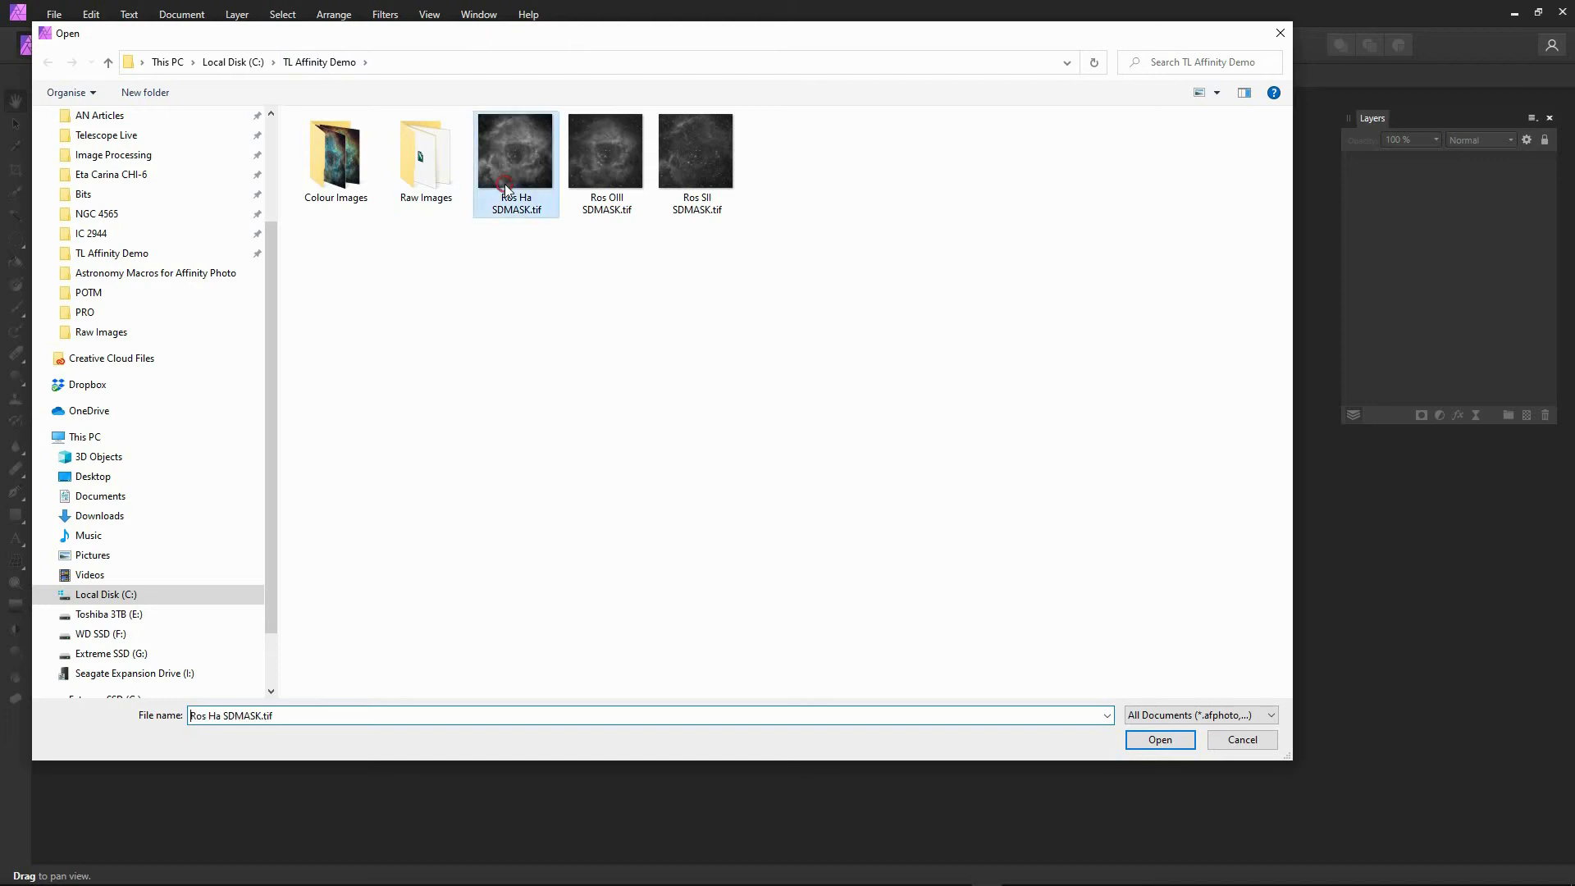
{"action": "left_click", "coordinate": [684, 187], "text": "shift"}
{"action": "left_click", "coordinate": [1158, 739]}
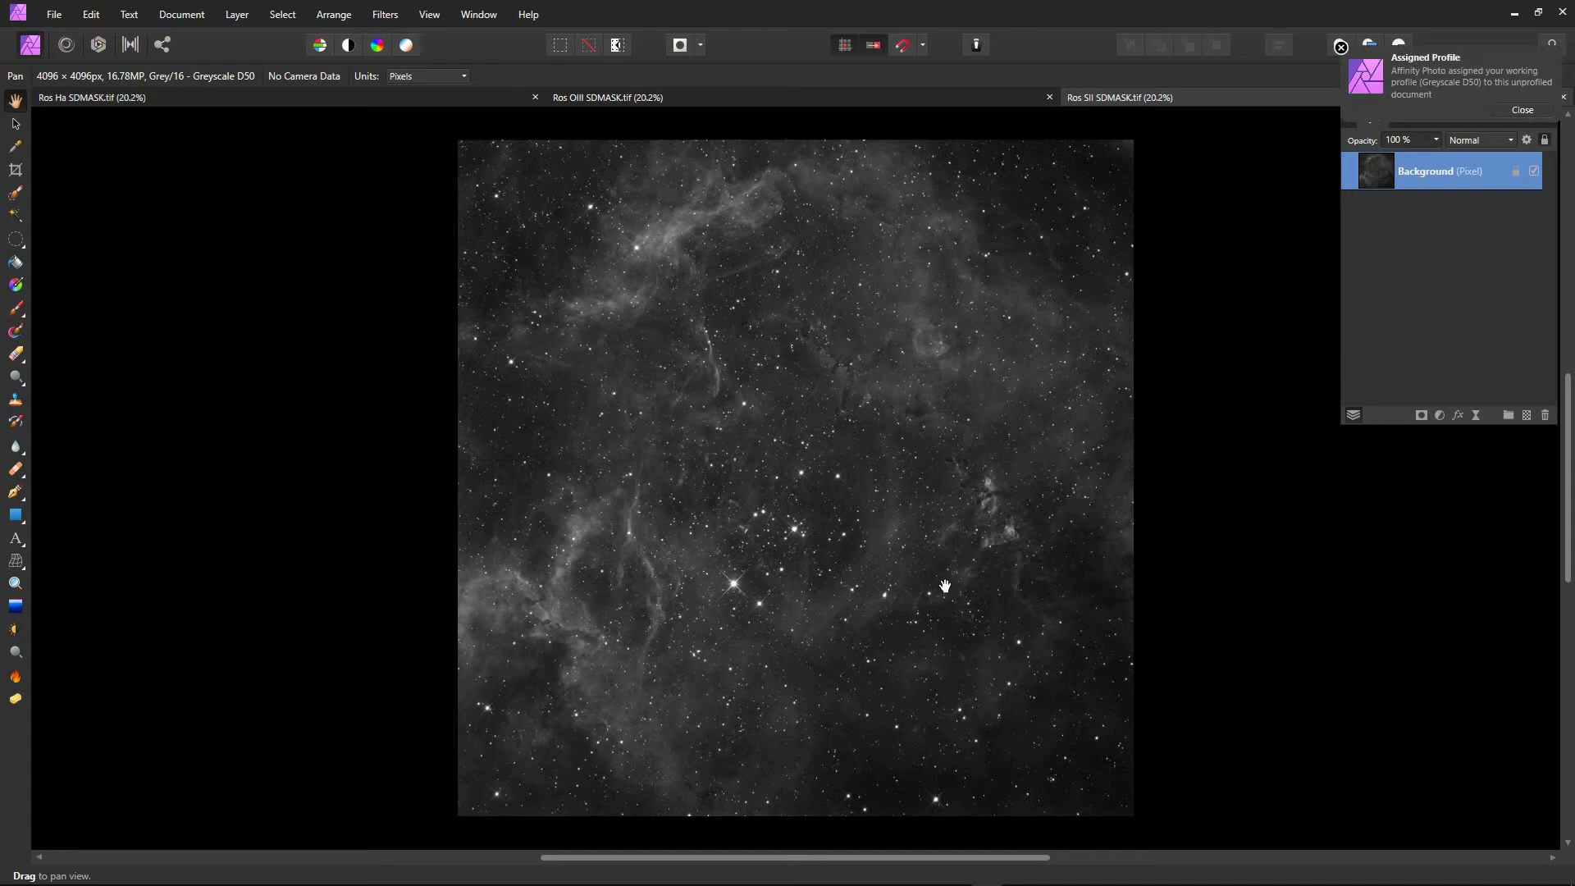
- Look over the OIII and Ha images, and rename the Background layer of Ros Ha SDMASK.tif as Ha
{"action": "left_click", "coordinate": [712, 97]}
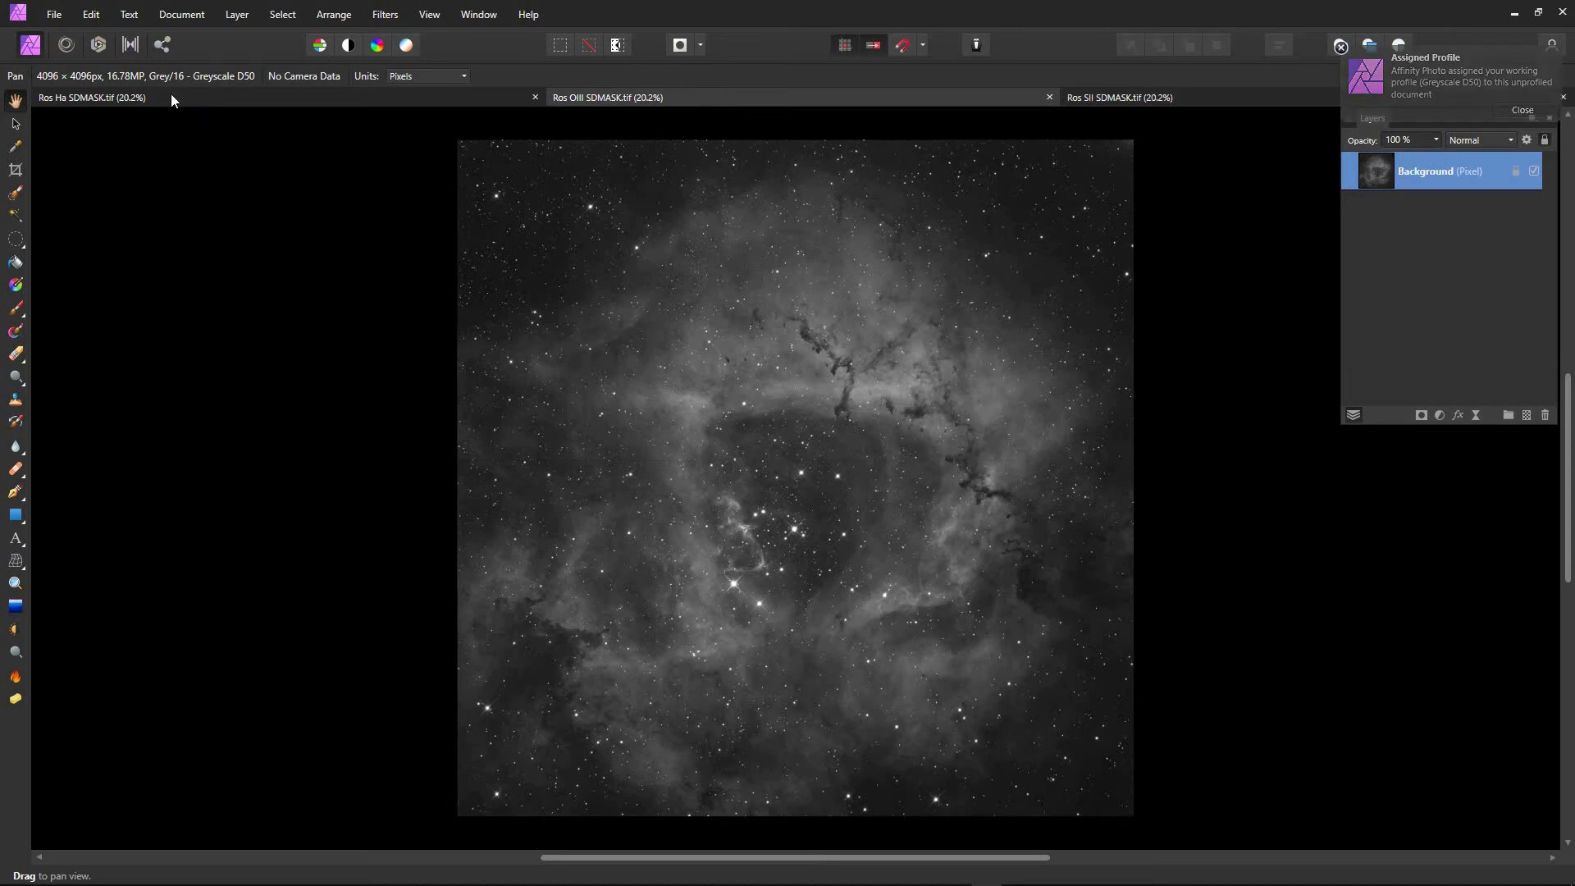
{"action": "left_click", "coordinate": [172, 97]}
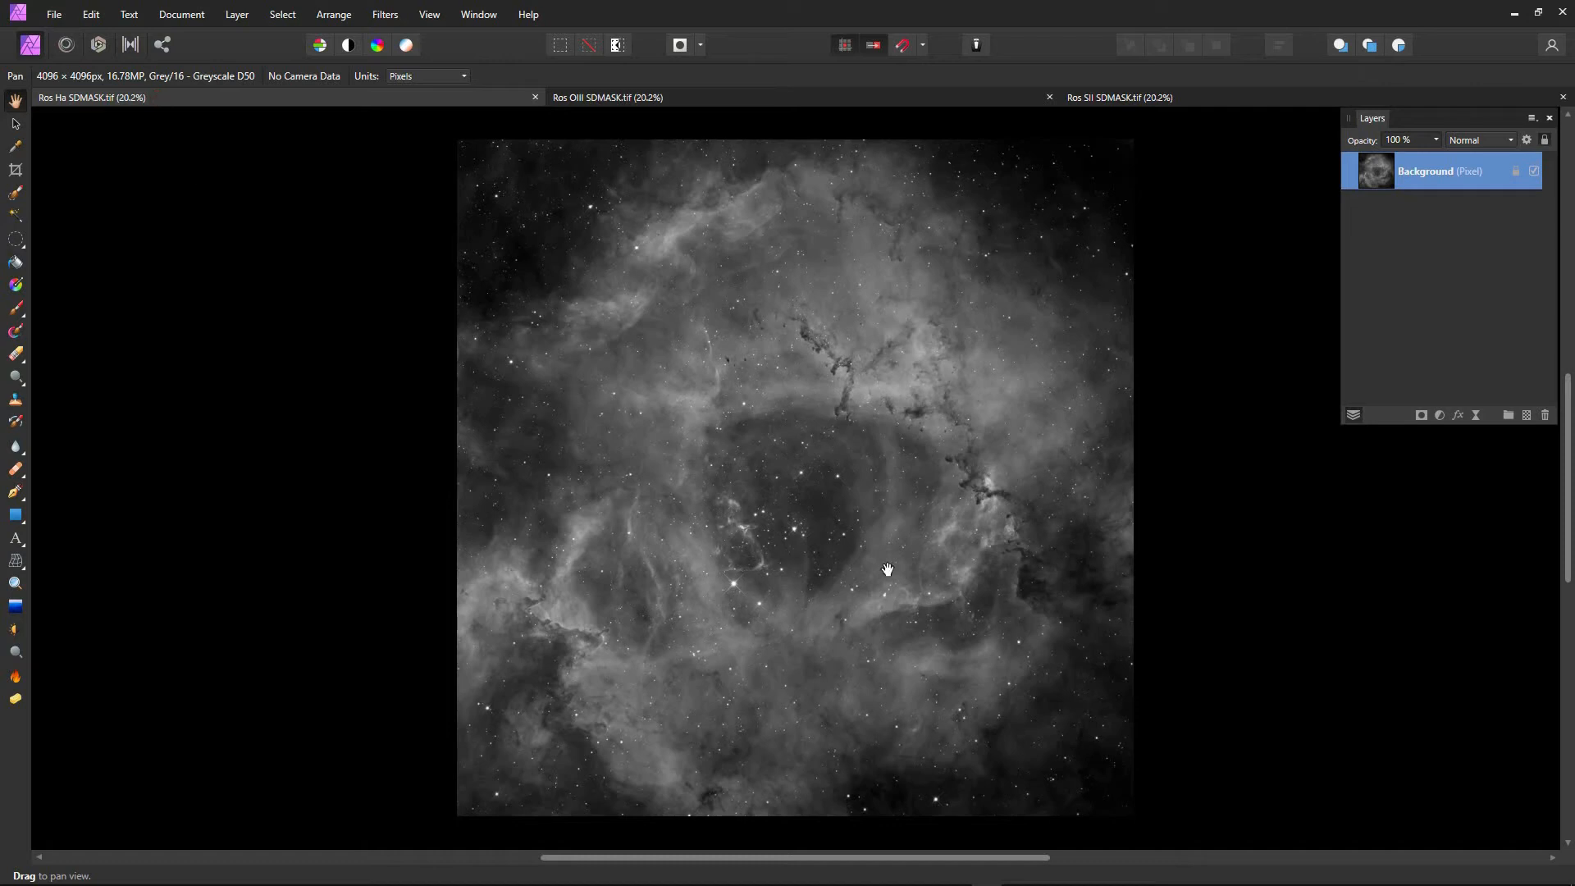
{"action": "double_click", "coordinate": [1409, 172]}
{"action": "type", "text": "Ha"}
{"action": "key", "text": "Return"}
- Copy the OIII image into the Ha document as a layer named OIII, and close Ros OIII SDMASK.tif
{"action": "left_click", "coordinate": [764, 97]}
{"action": "key", "text": "ctrl+v"}
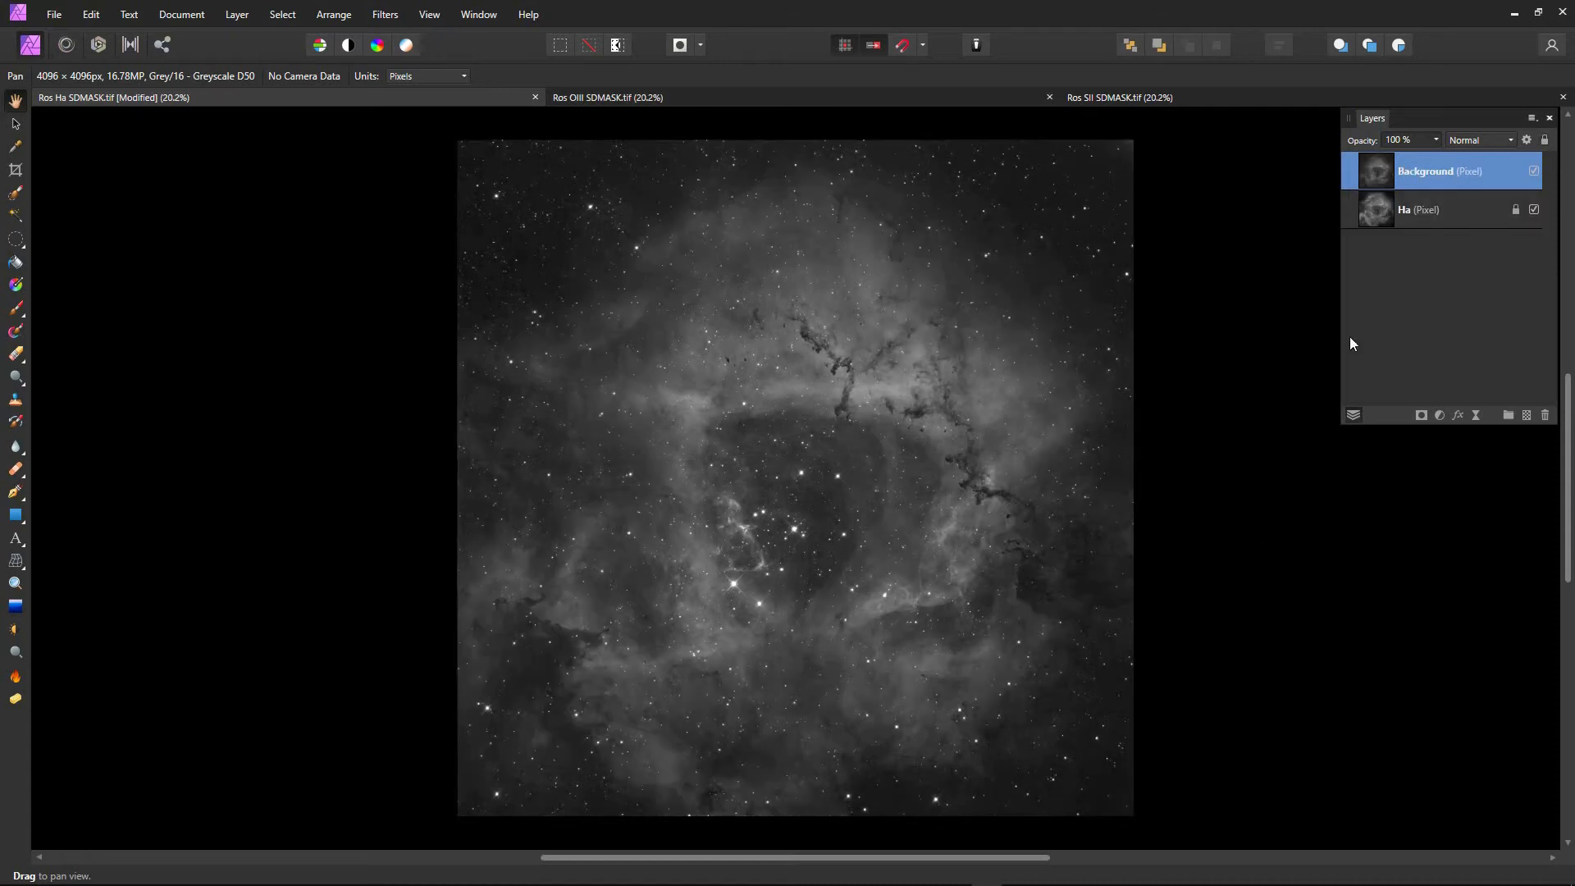
{"action": "double_click", "coordinate": [1419, 170]}
{"action": "key", "text": "Return"}
{"action": "left_click", "coordinate": [1048, 97]}
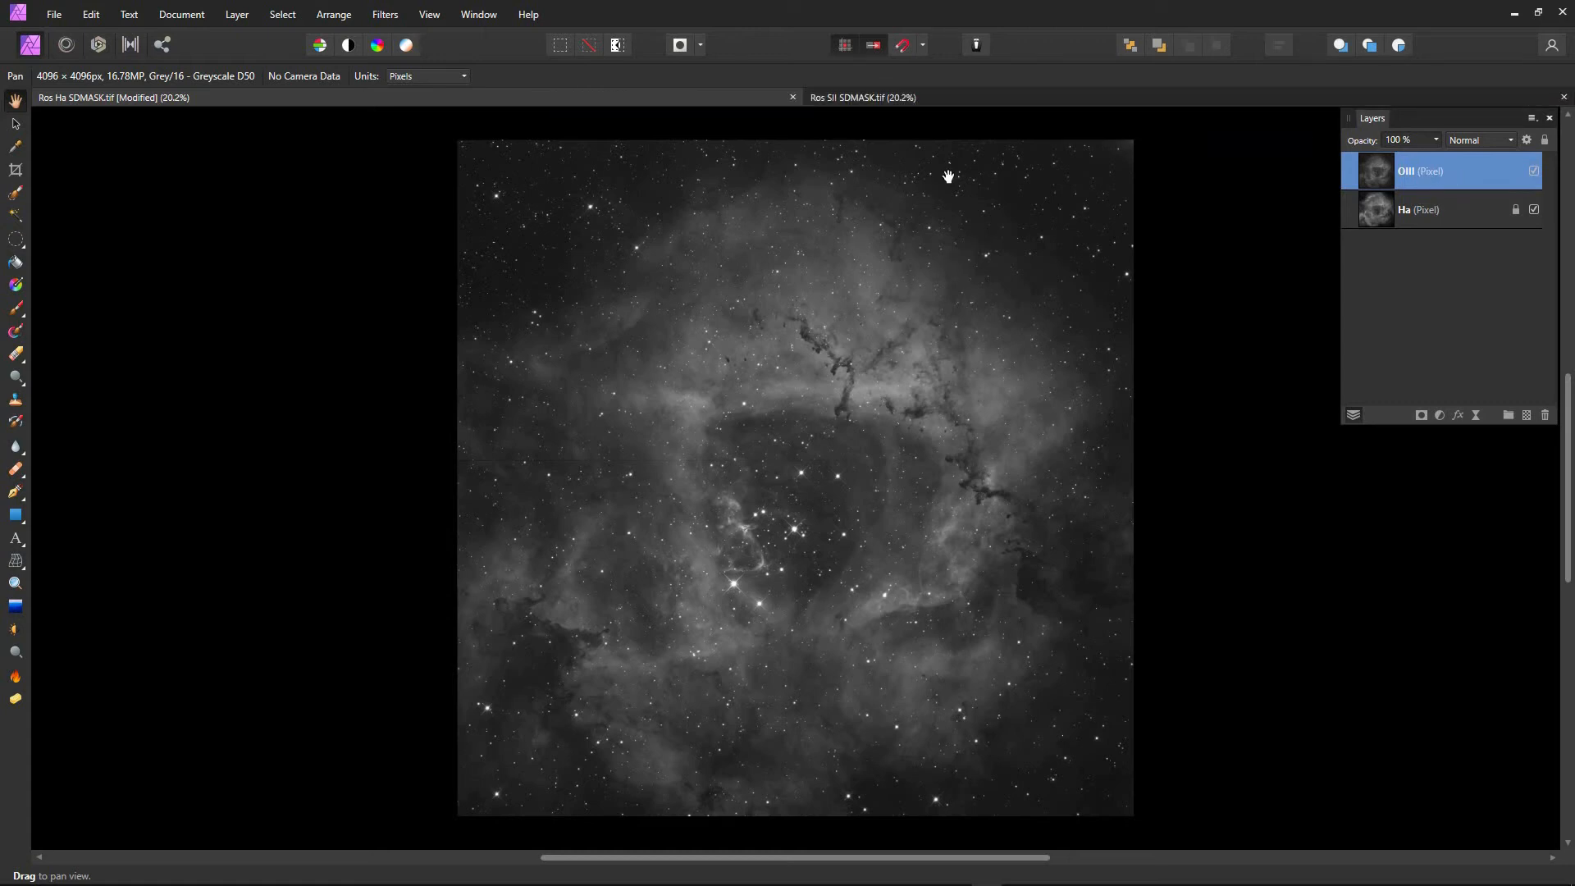
- Copy the SII image into the Ha document as a layer named SII, and close Ros SII SDMASK.tif
{"action": "left_click", "coordinate": [987, 105]}
{"action": "key", "text": "ctrl+v"}
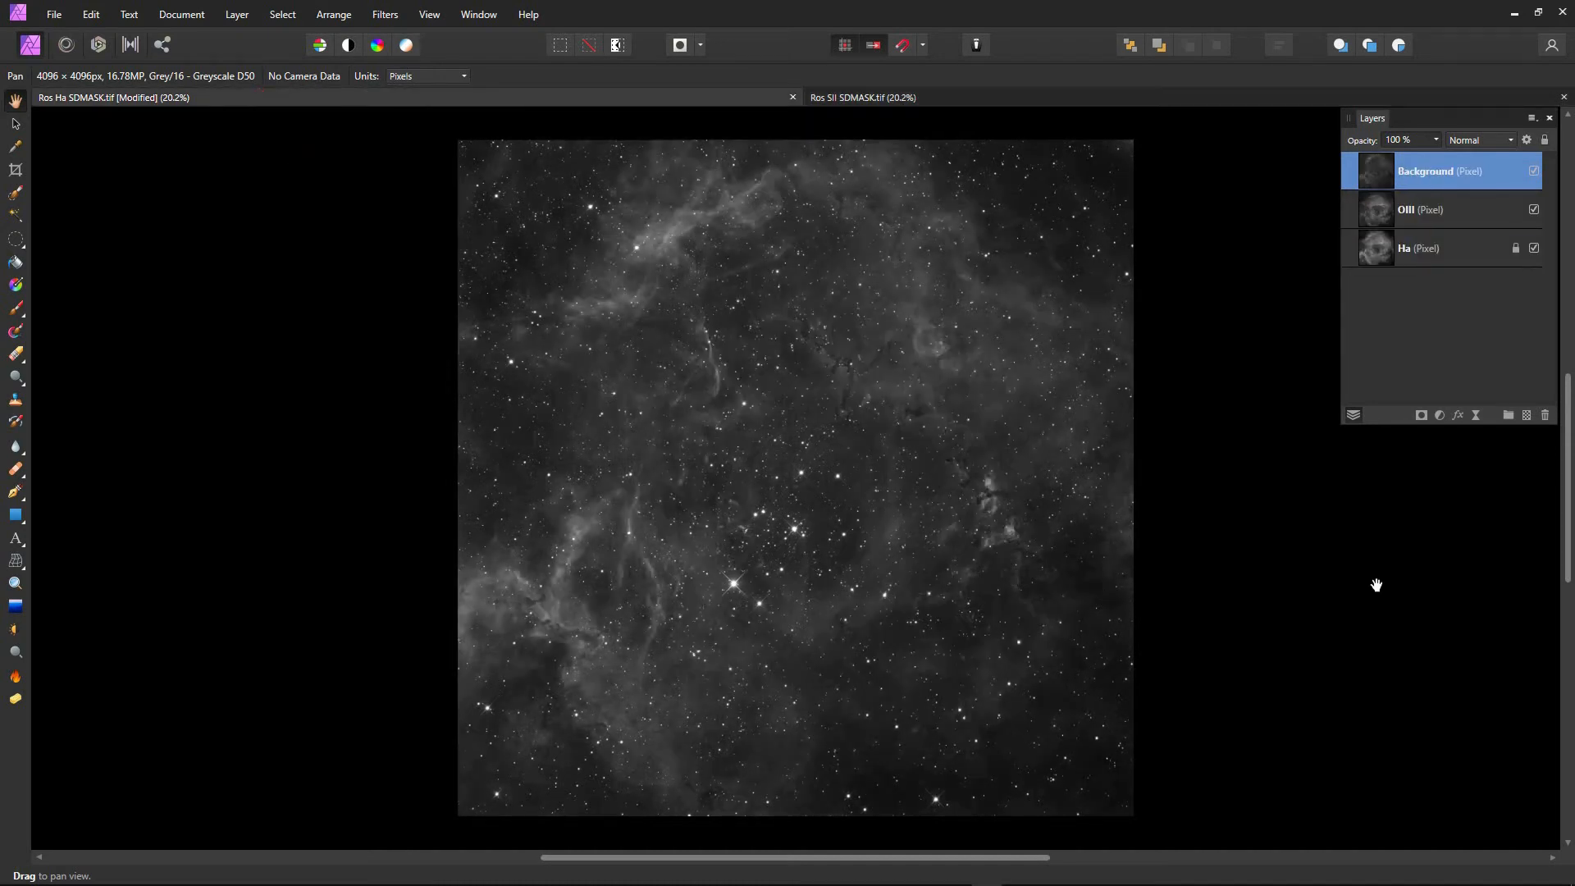
{"action": "double_click", "coordinate": [1409, 173]}
{"action": "type", "text": "SII"}
{"action": "key", "text": "Return"}
{"action": "left_click", "coordinate": [1563, 96]}
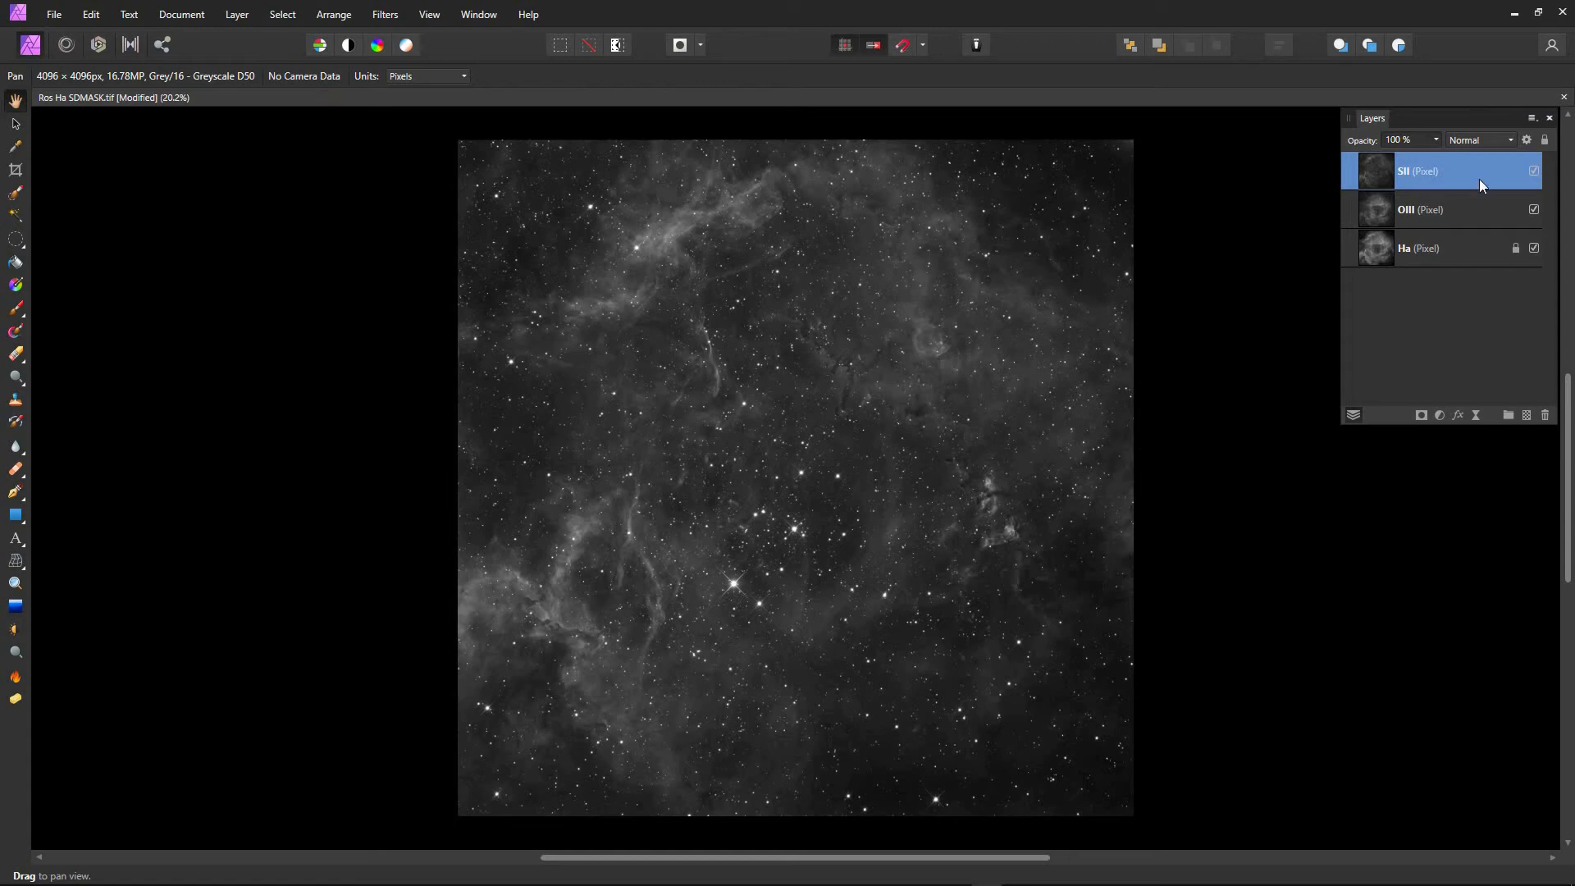
- Compare the three stacked channels by hiding the SII and OIII layers in turn and showing them again
{"action": "left_click", "coordinate": [1535, 170]}
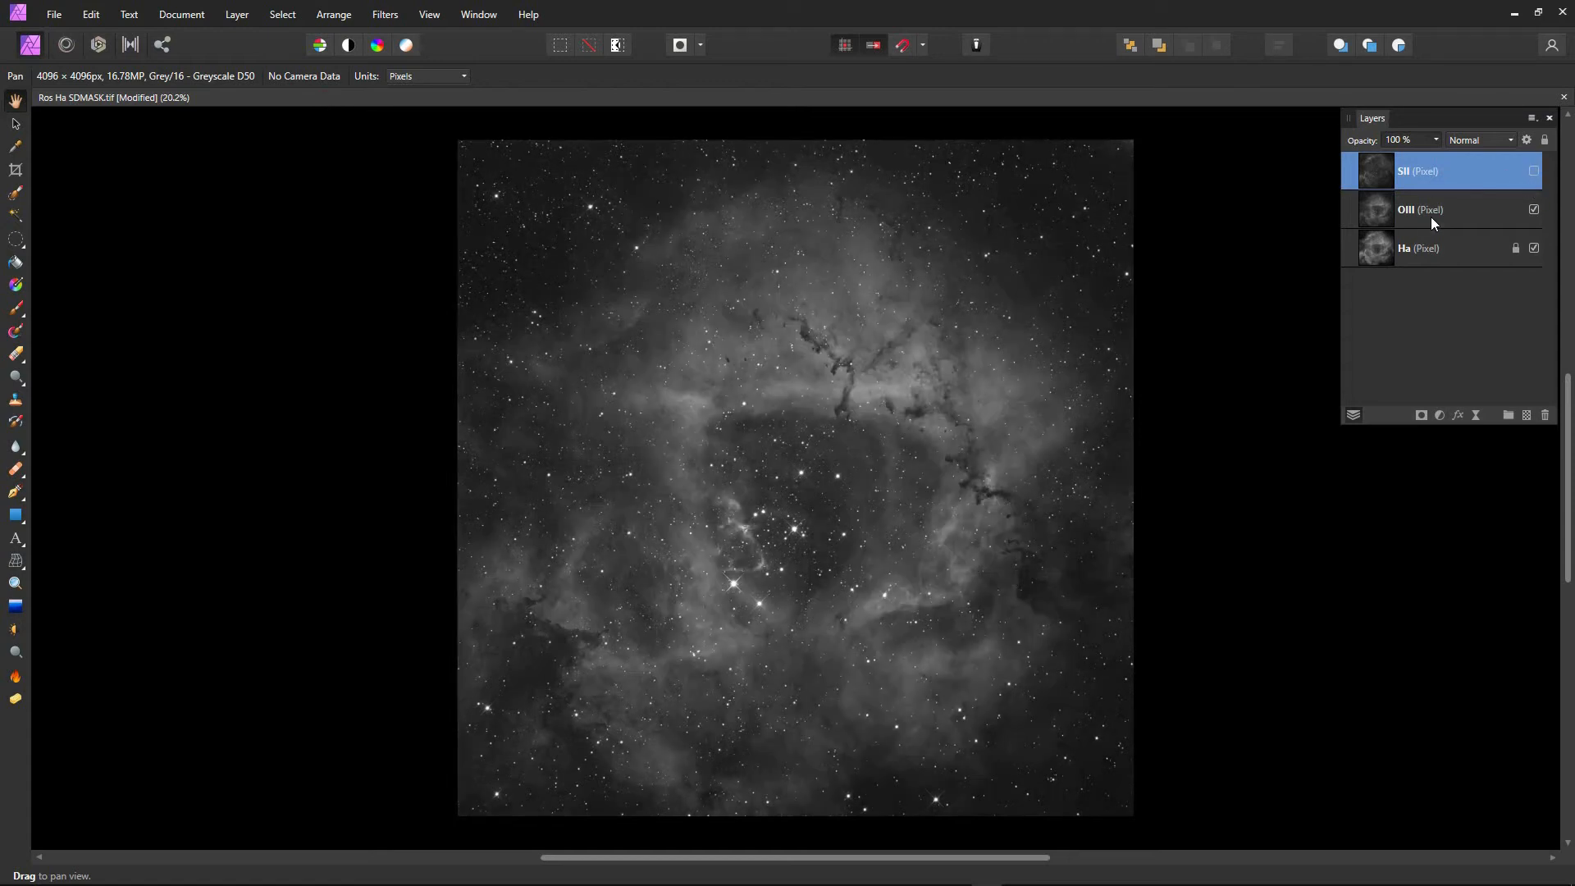
{"action": "left_click", "coordinate": [1534, 210]}
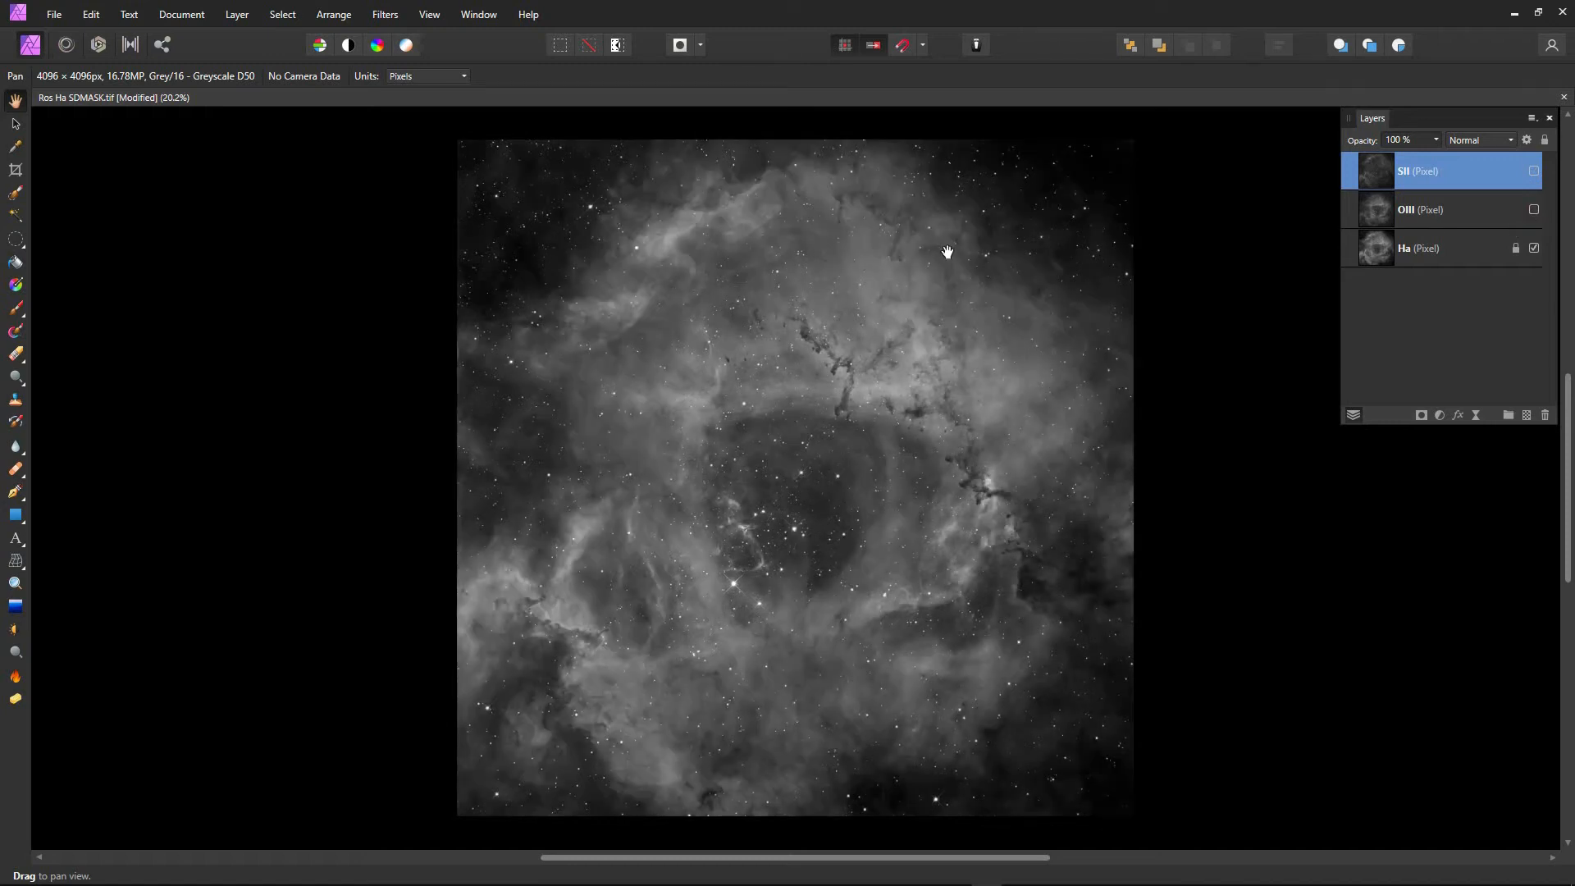
{"action": "left_click", "coordinate": [1534, 210]}
{"action": "left_click", "coordinate": [1534, 171]}
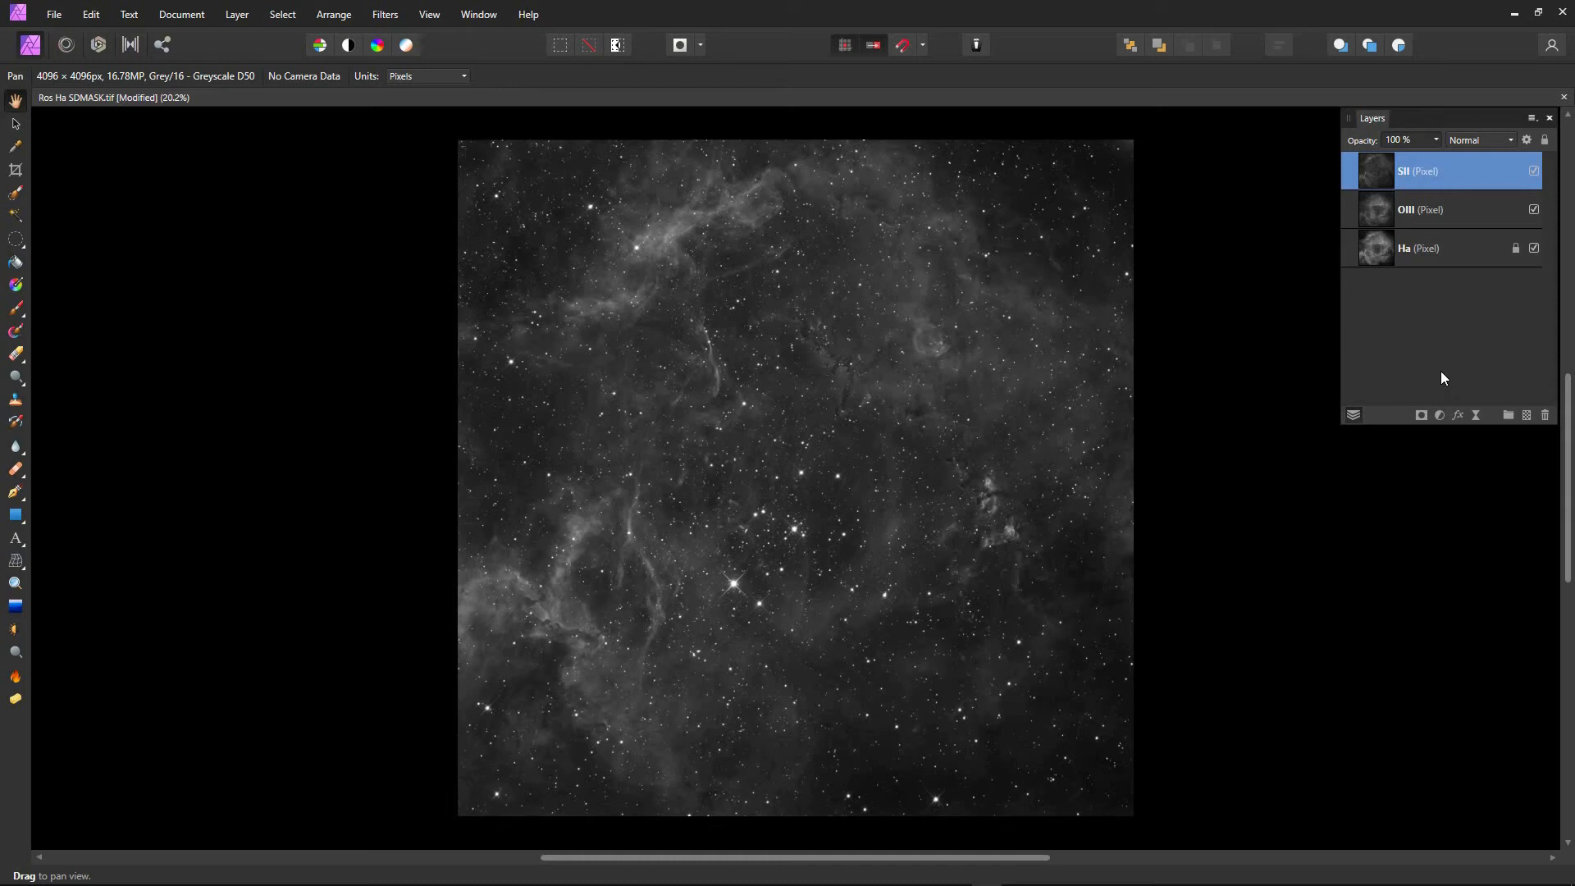
- Hide the SII layer, nudge the OIII layer slightly up and left out of alignment with Ha, and deselect it
{"action": "left_click", "coordinate": [1533, 171]}
{"action": "left_click", "coordinate": [1453, 210]}
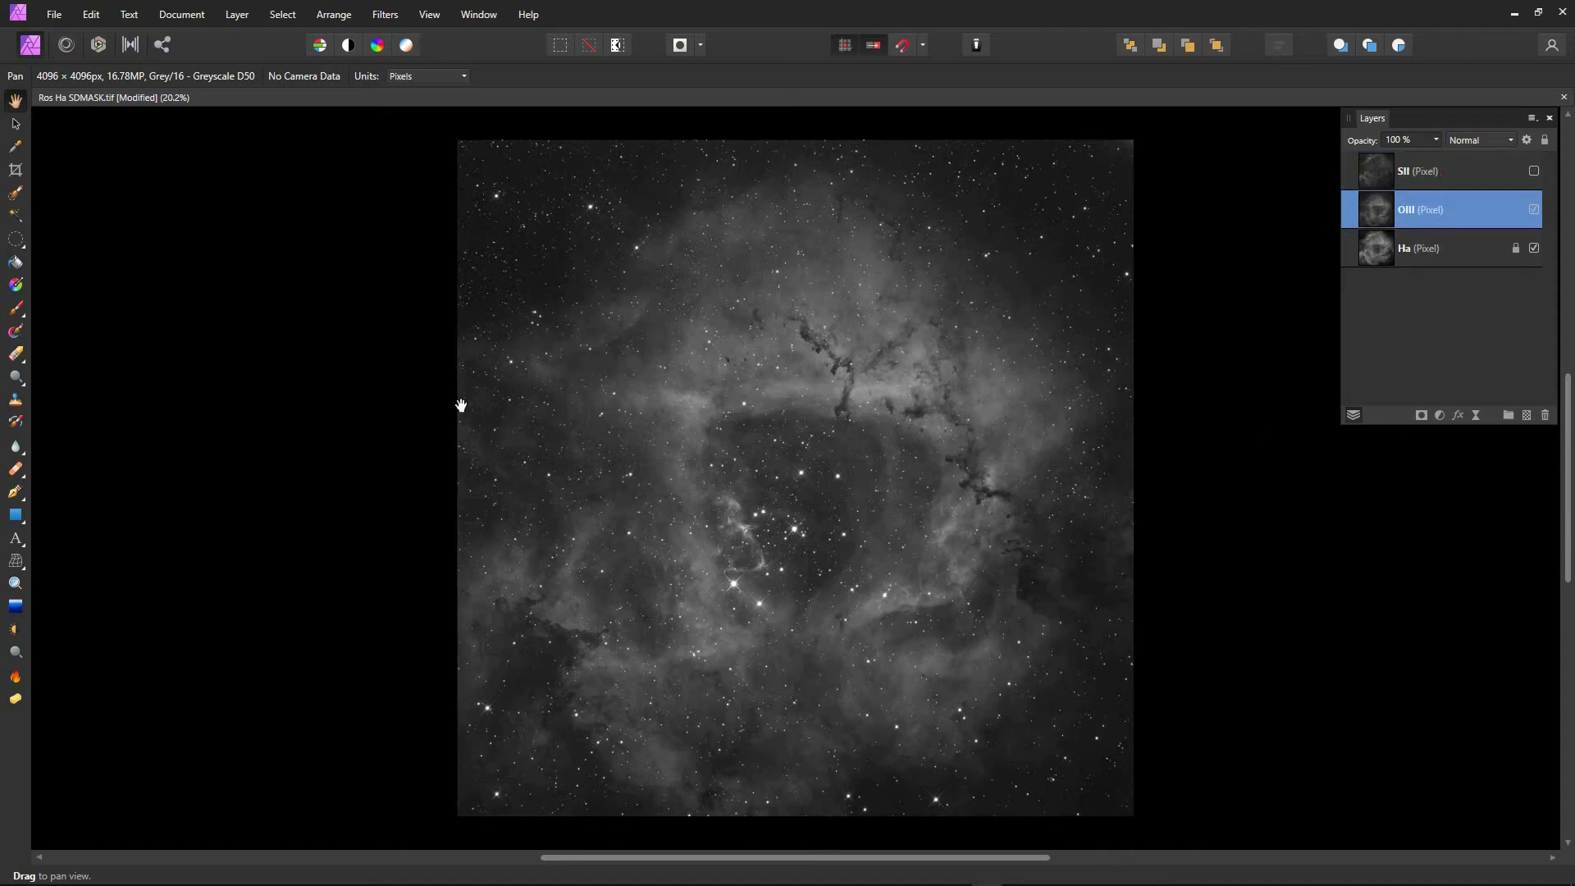
{"action": "left_click", "coordinate": [16, 124]}
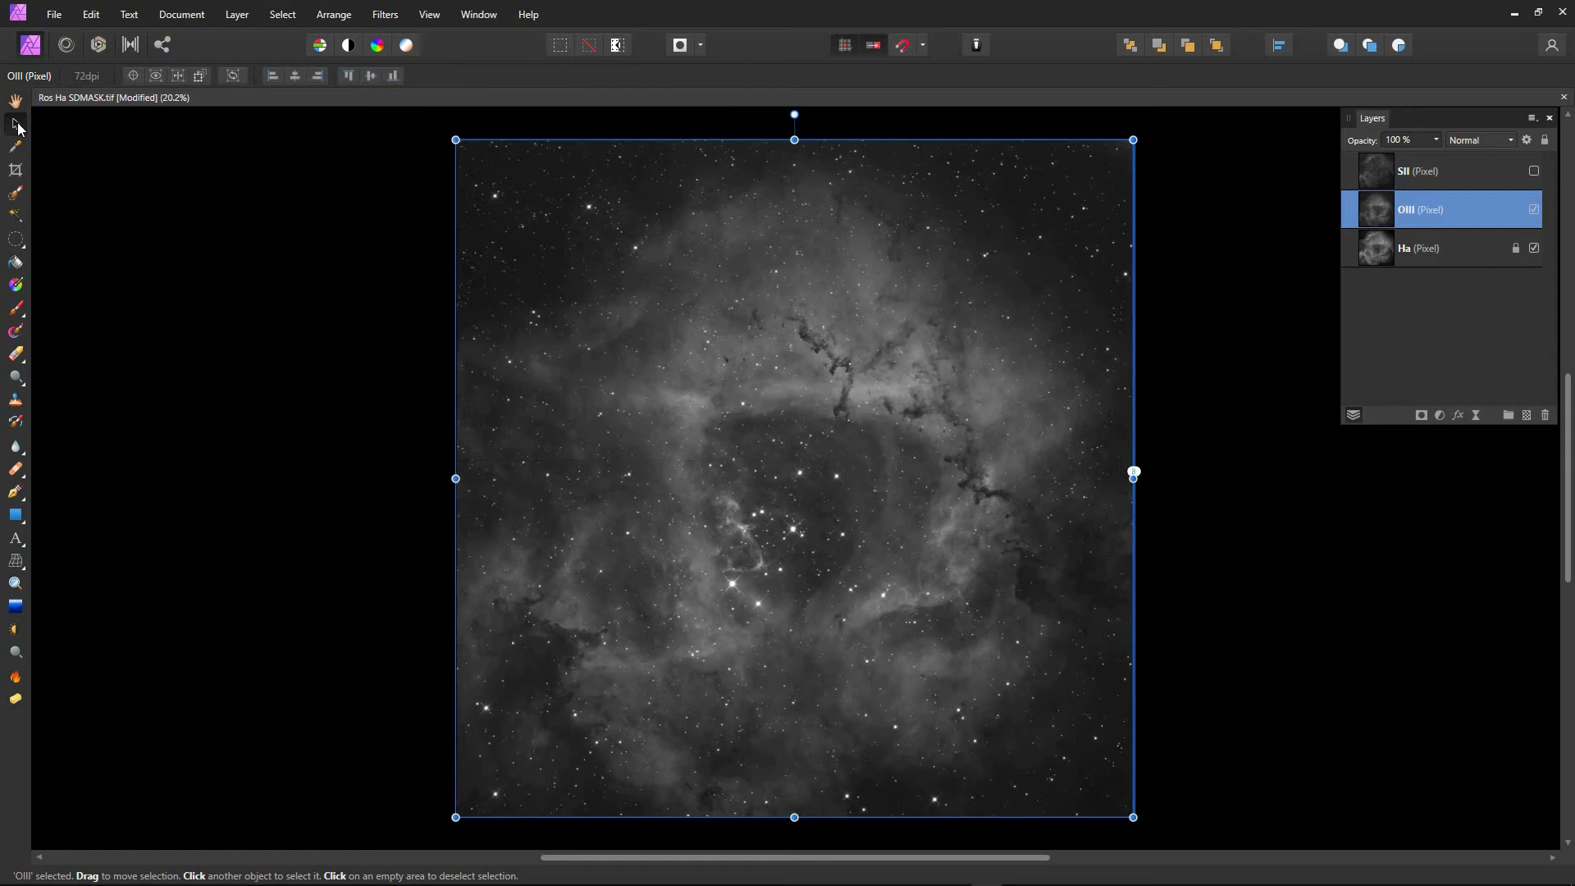
{"action": "key", "text": "Up"}
{"action": "key", "text": "Up"}
{"action": "key", "text": "Left"}
{"action": "key", "text": "Left"}
{"action": "key", "text": "Left"}
{"action": "key", "text": "Left"}
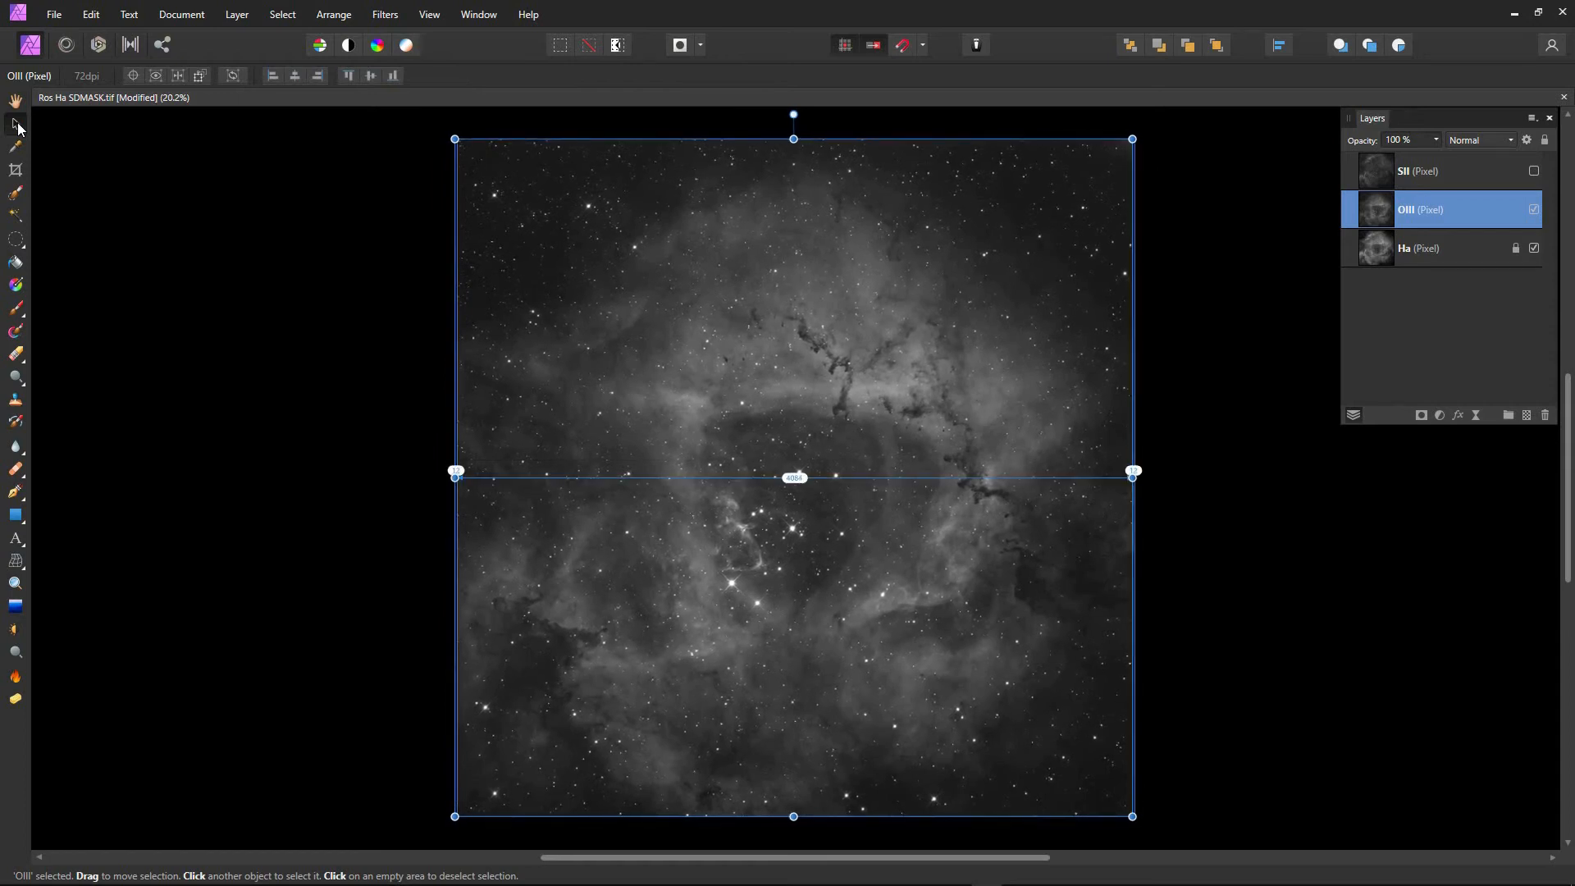
{"action": "left_click", "coordinate": [1349, 508]}
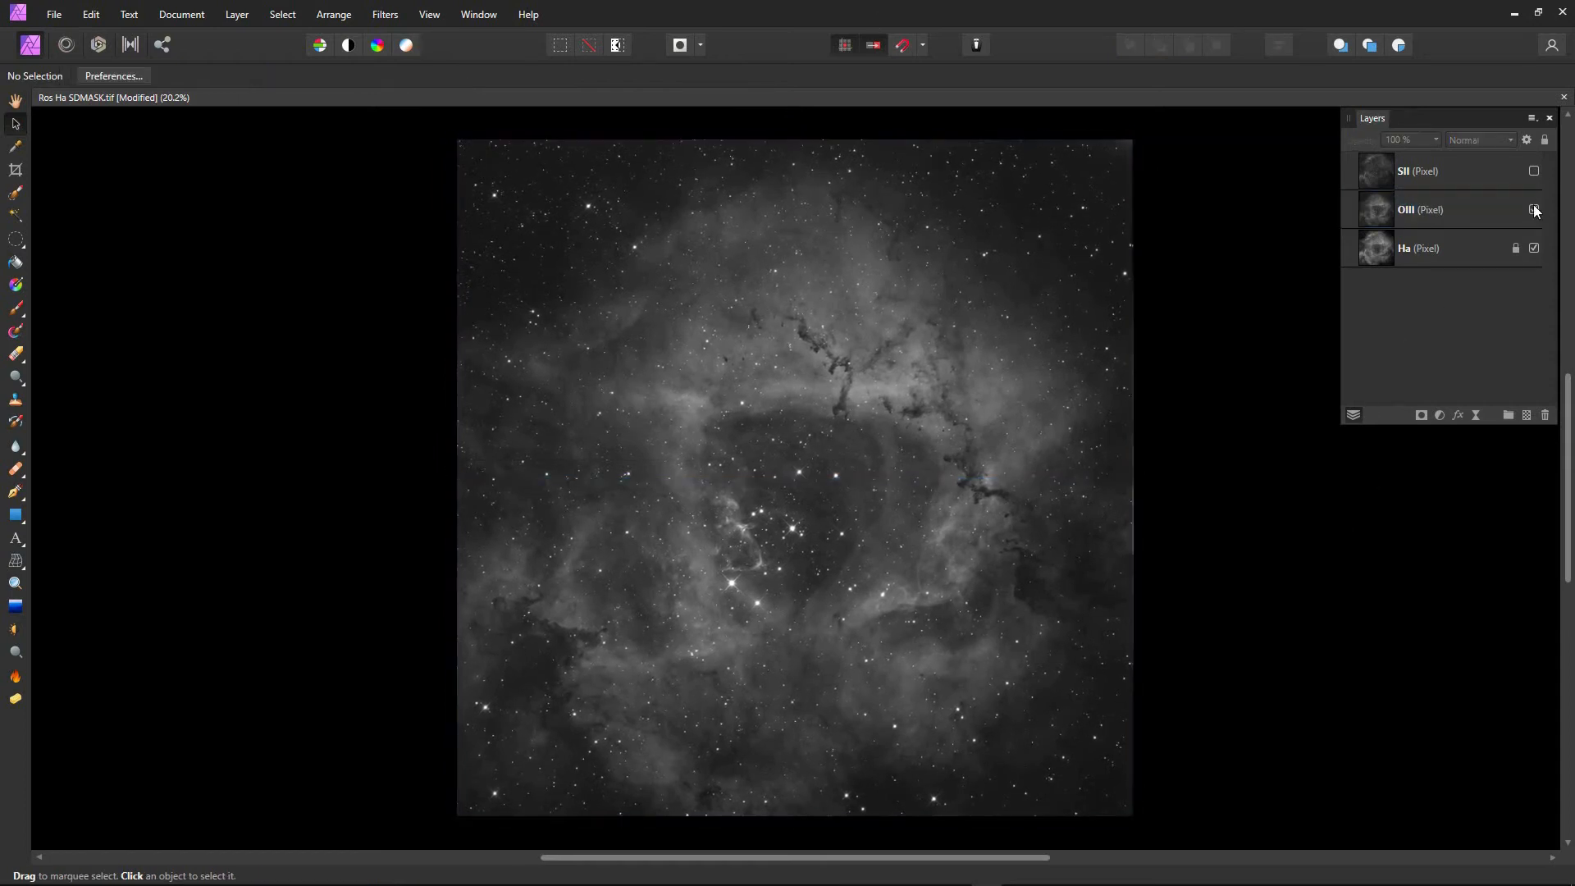
{"action": "scroll", "coordinate": [858, 479], "scroll_direction": "up", "scroll_amount": 3}
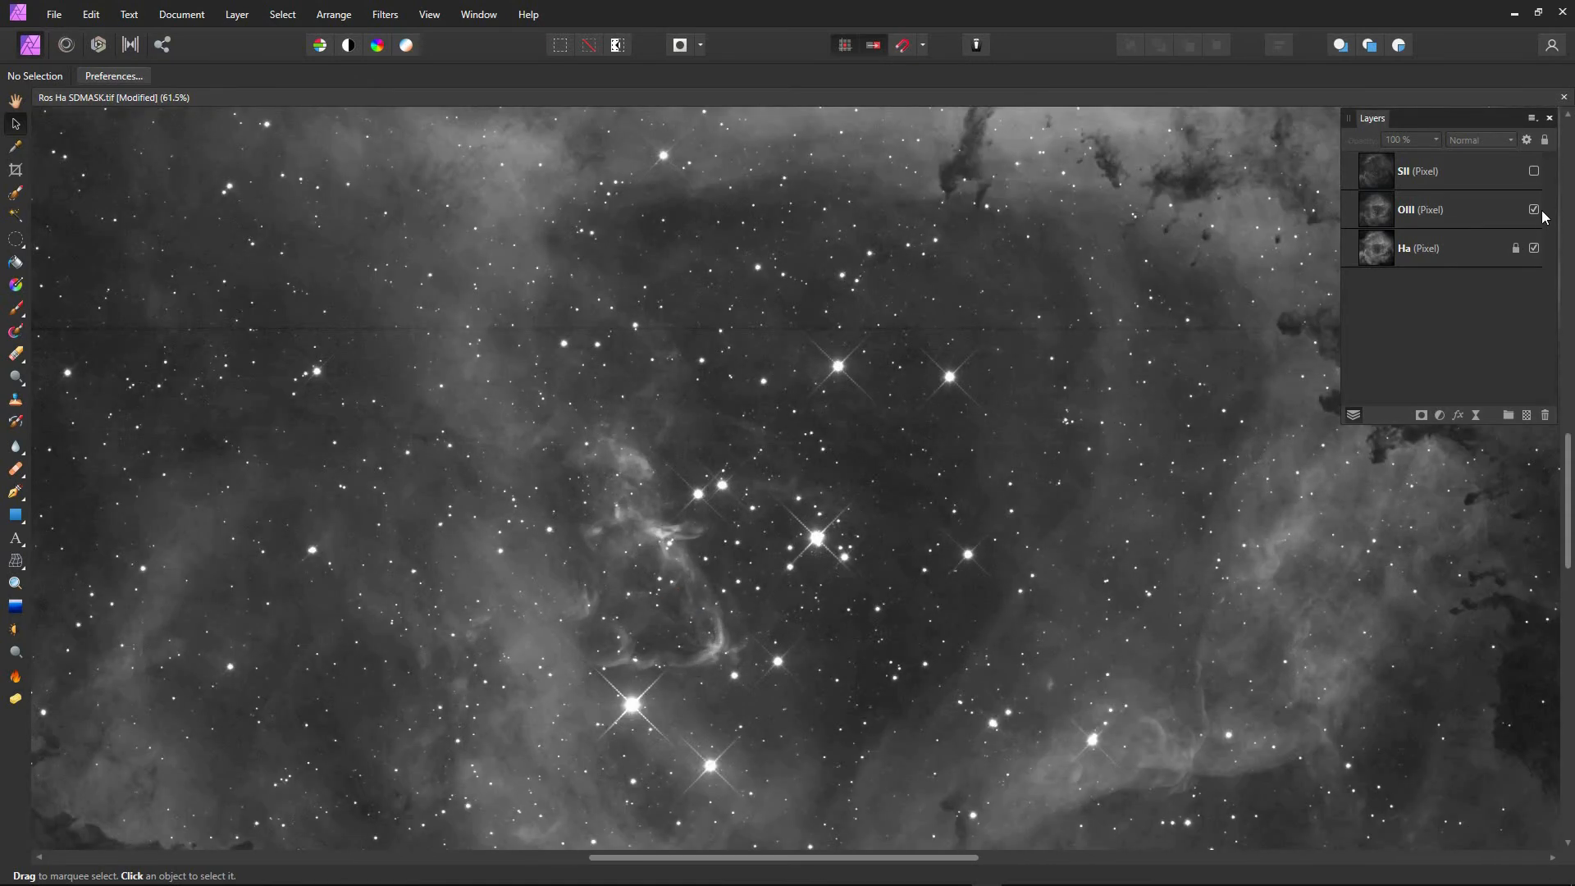
- Check the OIII layer's misalignment against the Ha stars by repeatedly hiding and showing the OIII layer
{"action": "left_click", "coordinate": [1534, 211]}
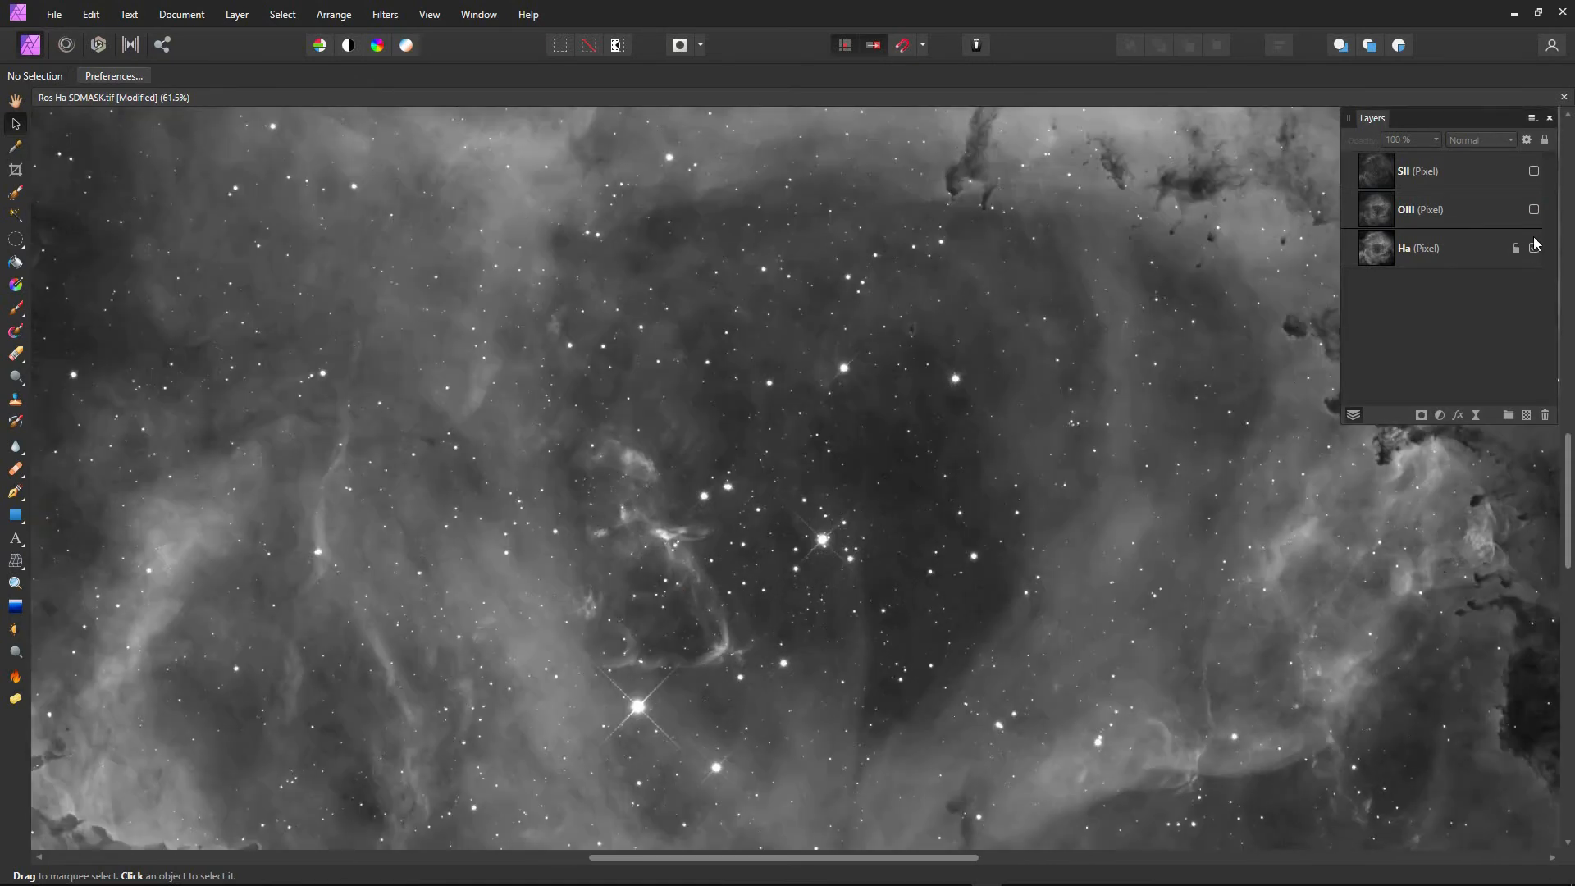
{"action": "left_click", "coordinate": [1533, 211]}
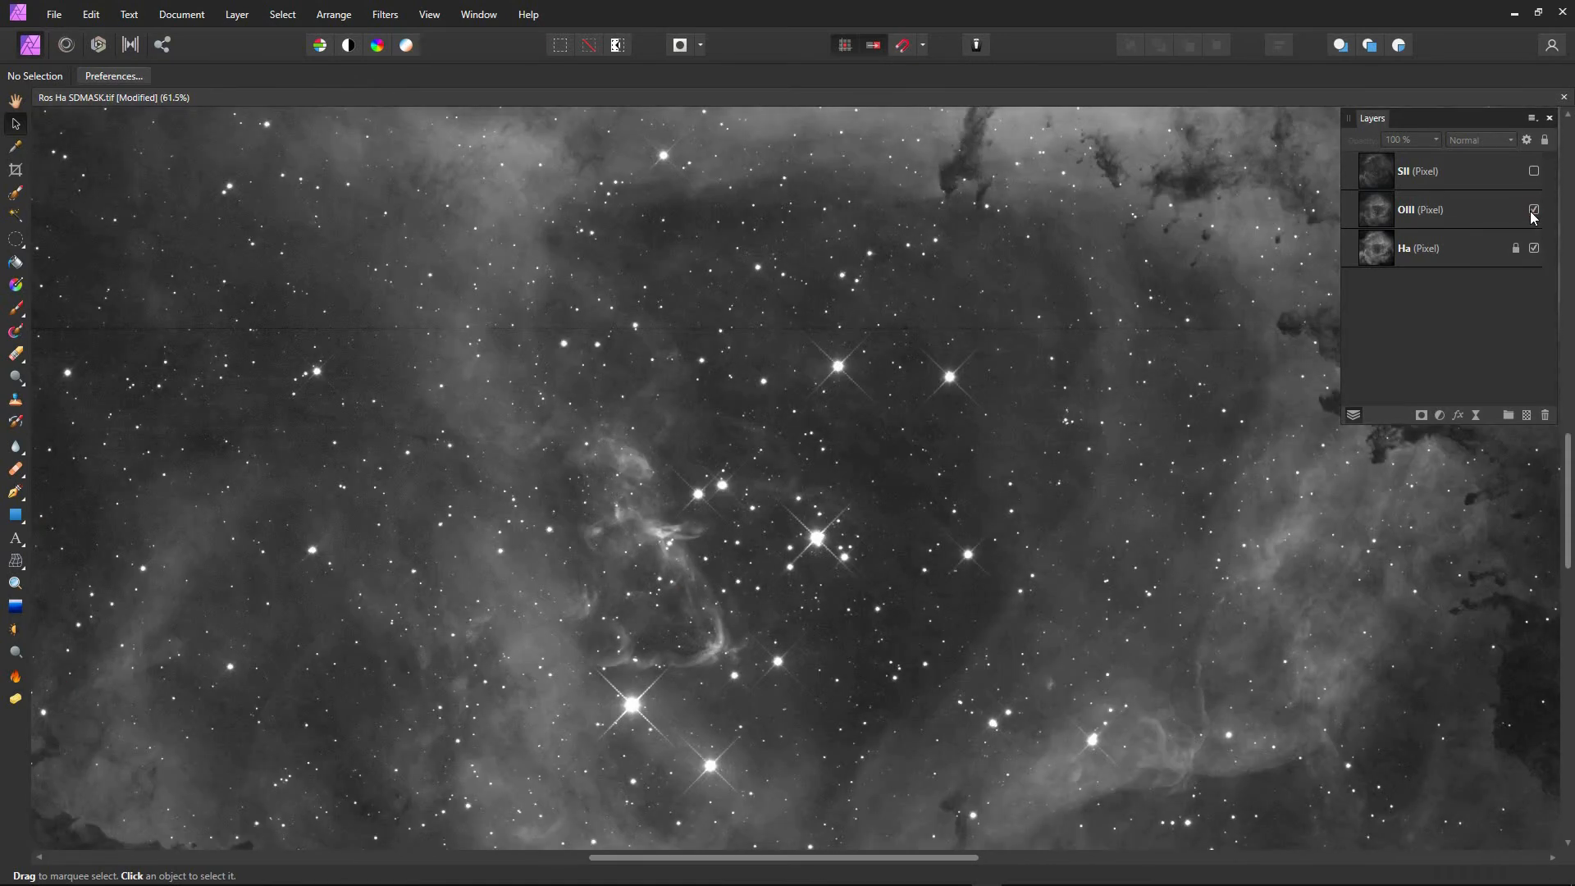
{"action": "left_click", "coordinate": [1534, 210]}
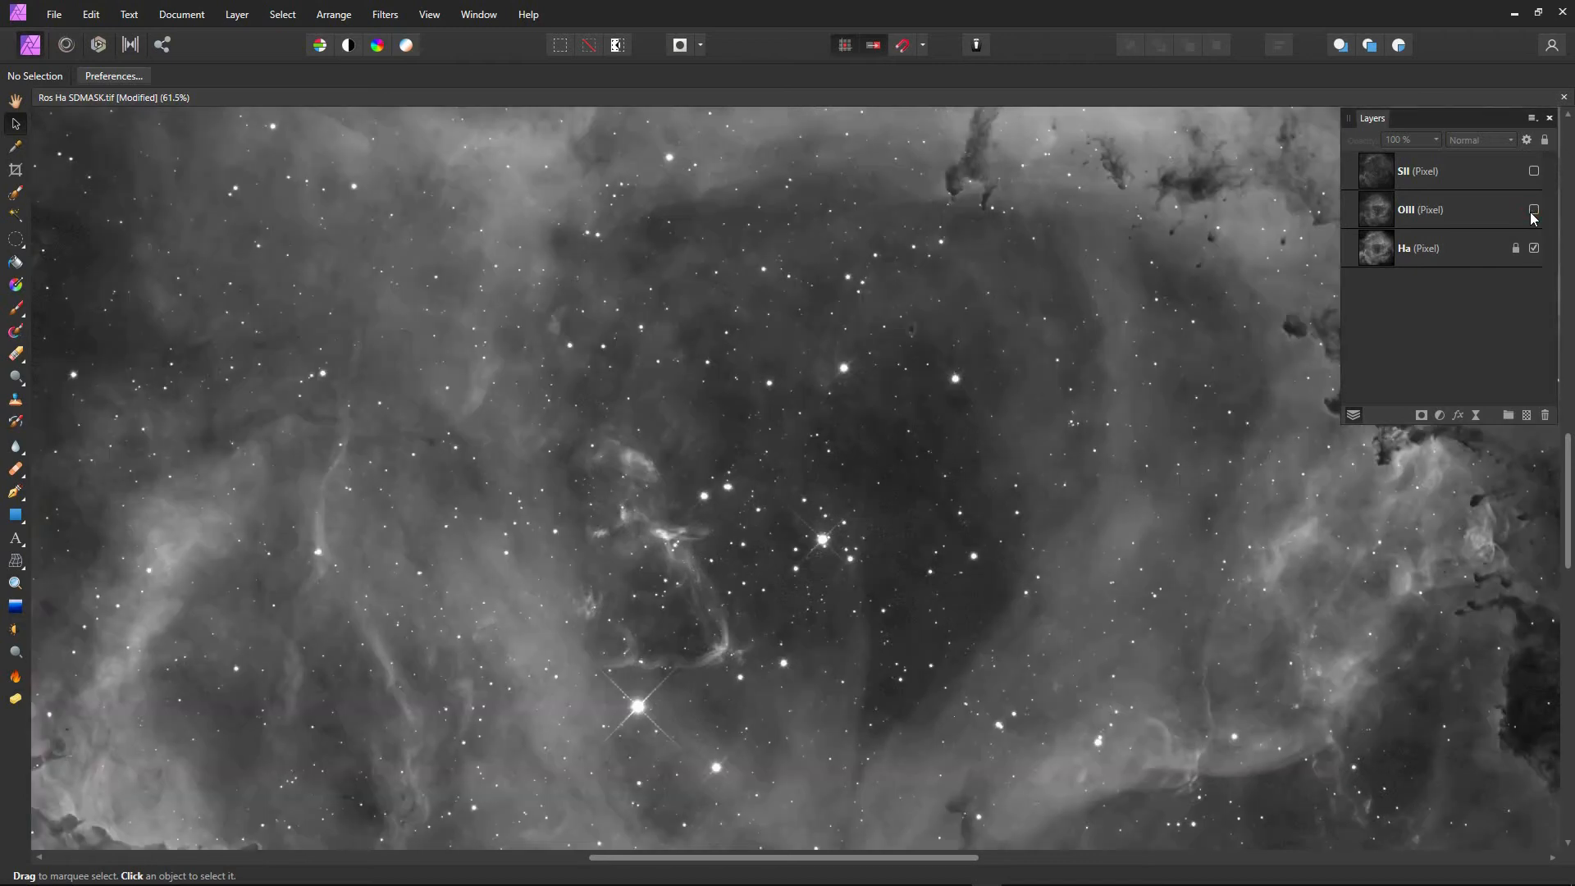
{"action": "left_click", "coordinate": [1534, 211]}
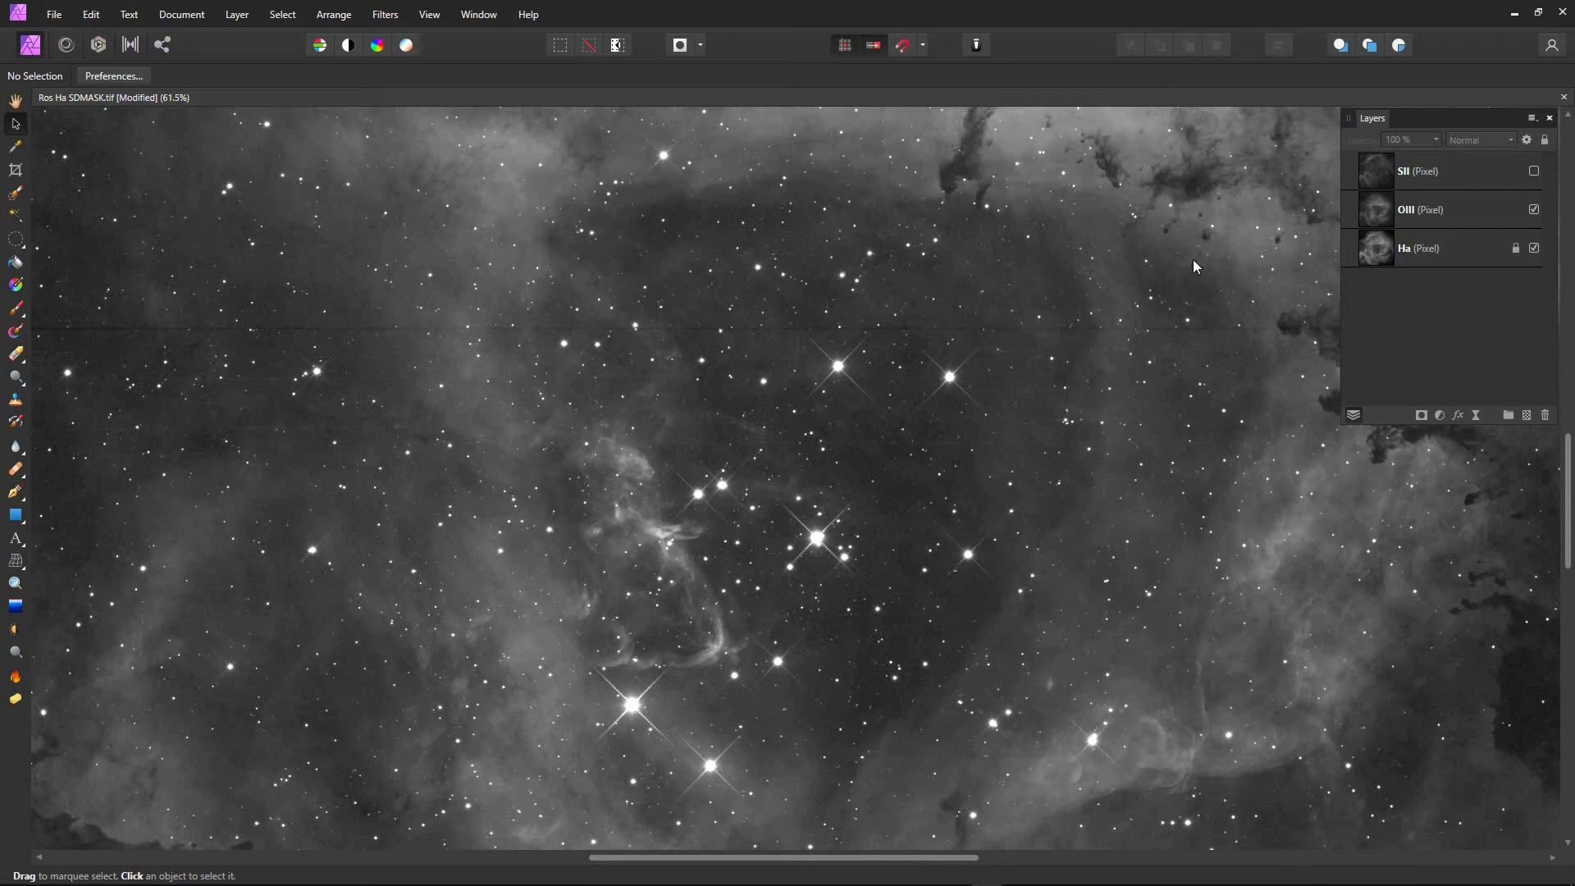
- Select the SII, OIII and Ha layers, make SII visible again, and align all three layers by stars
{"action": "scroll", "coordinate": [854, 441], "scroll_direction": "down", "scroll_amount": 5}
{"action": "left_click", "coordinate": [838, 436]}
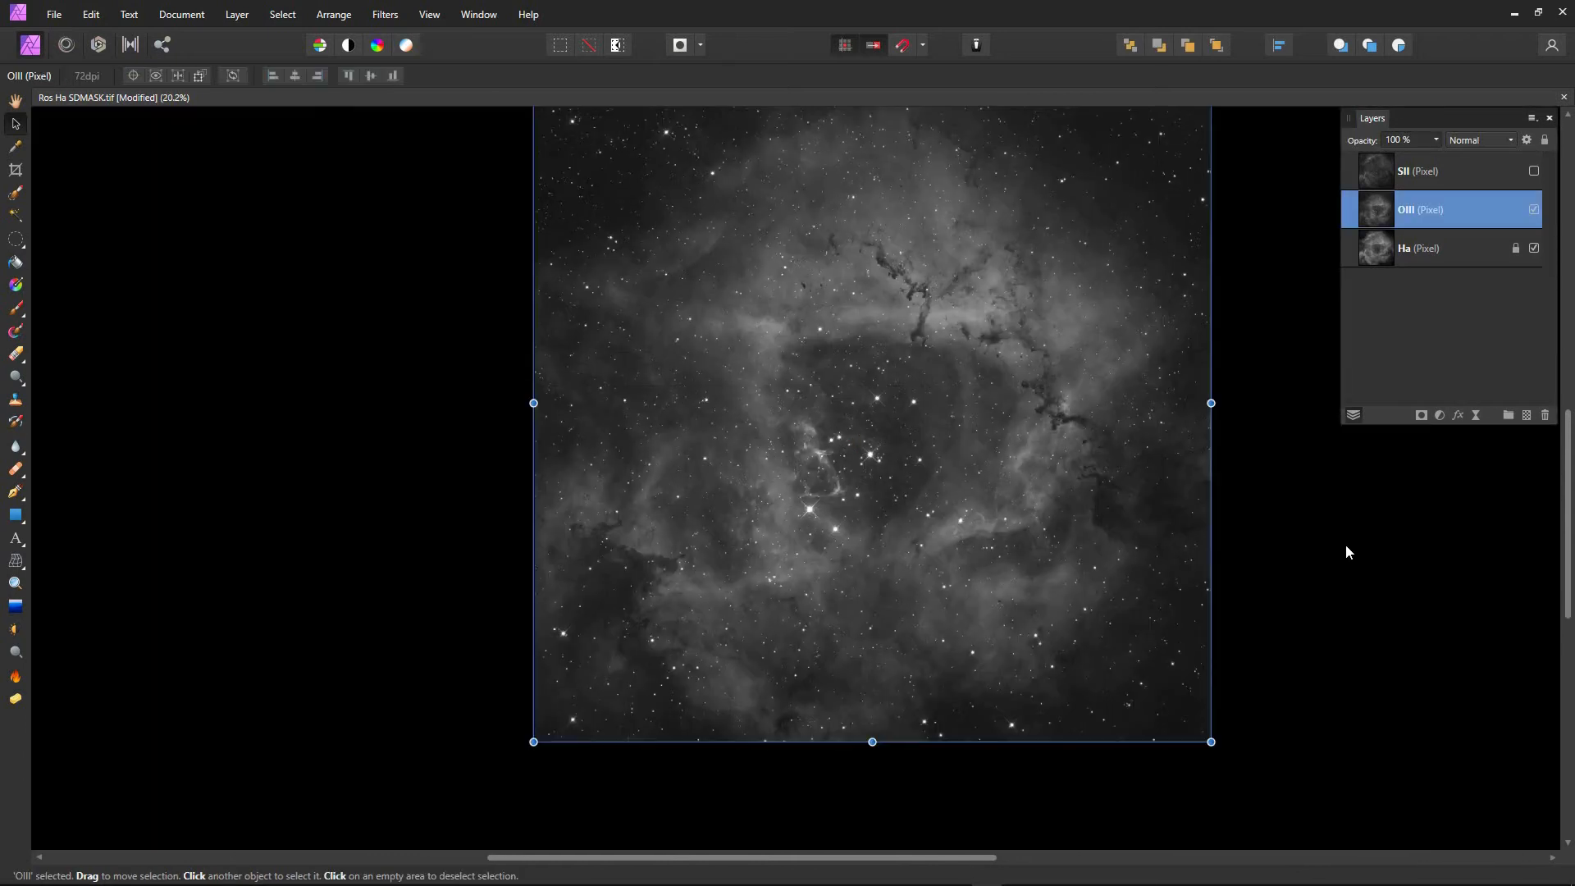
{"action": "left_click", "coordinate": [1341, 544]}
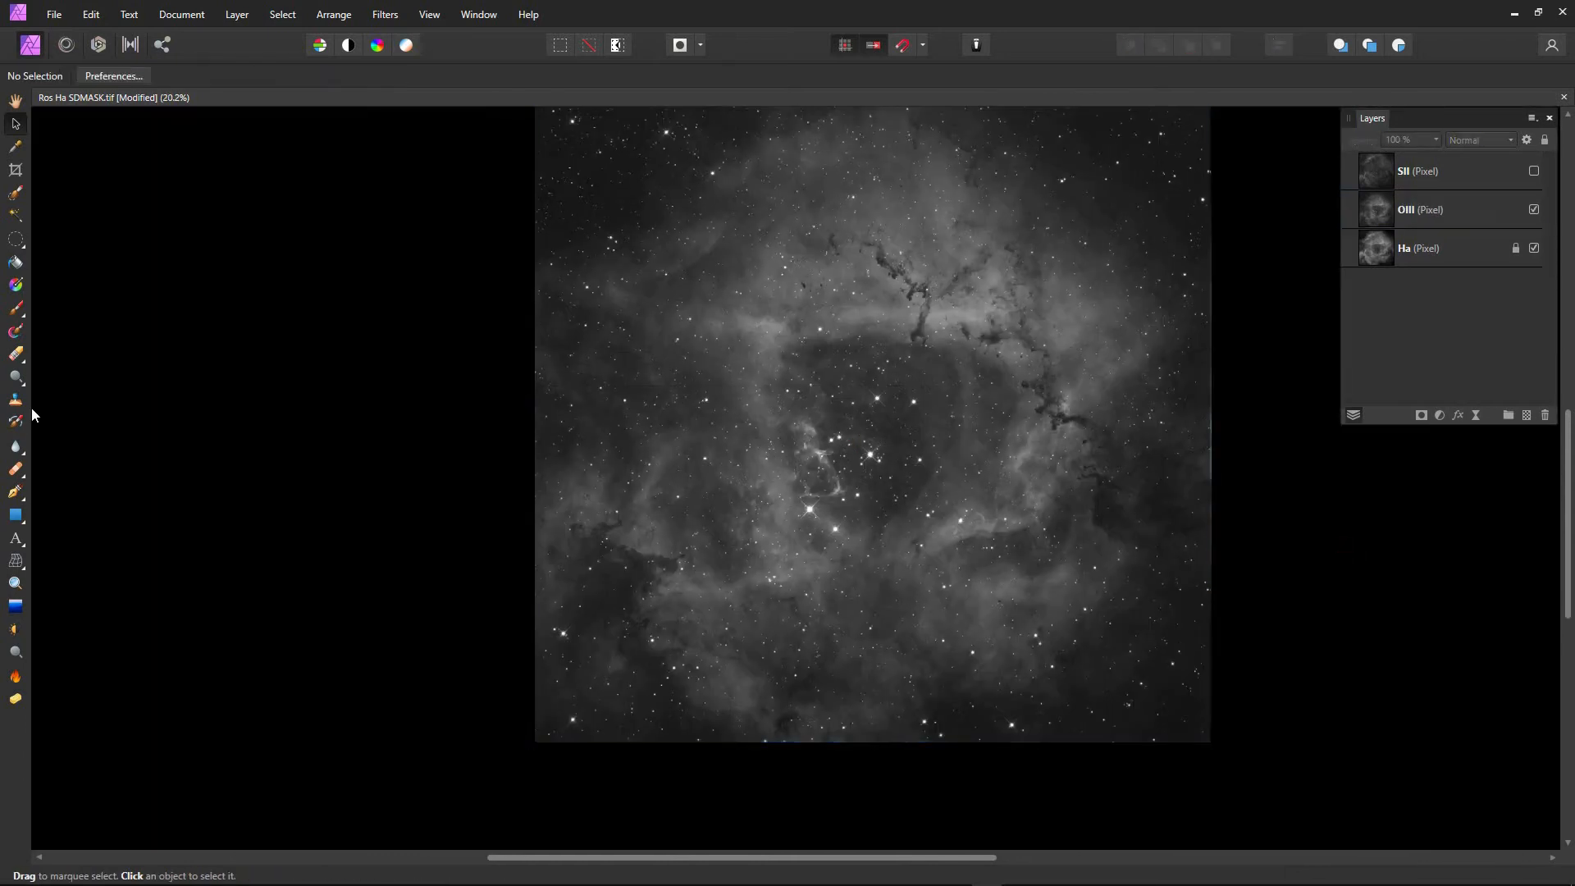
{"action": "key", "text": "space"}
{"action": "left_click_drag", "start_coordinate": [889, 361], "coordinate": [807, 429]}
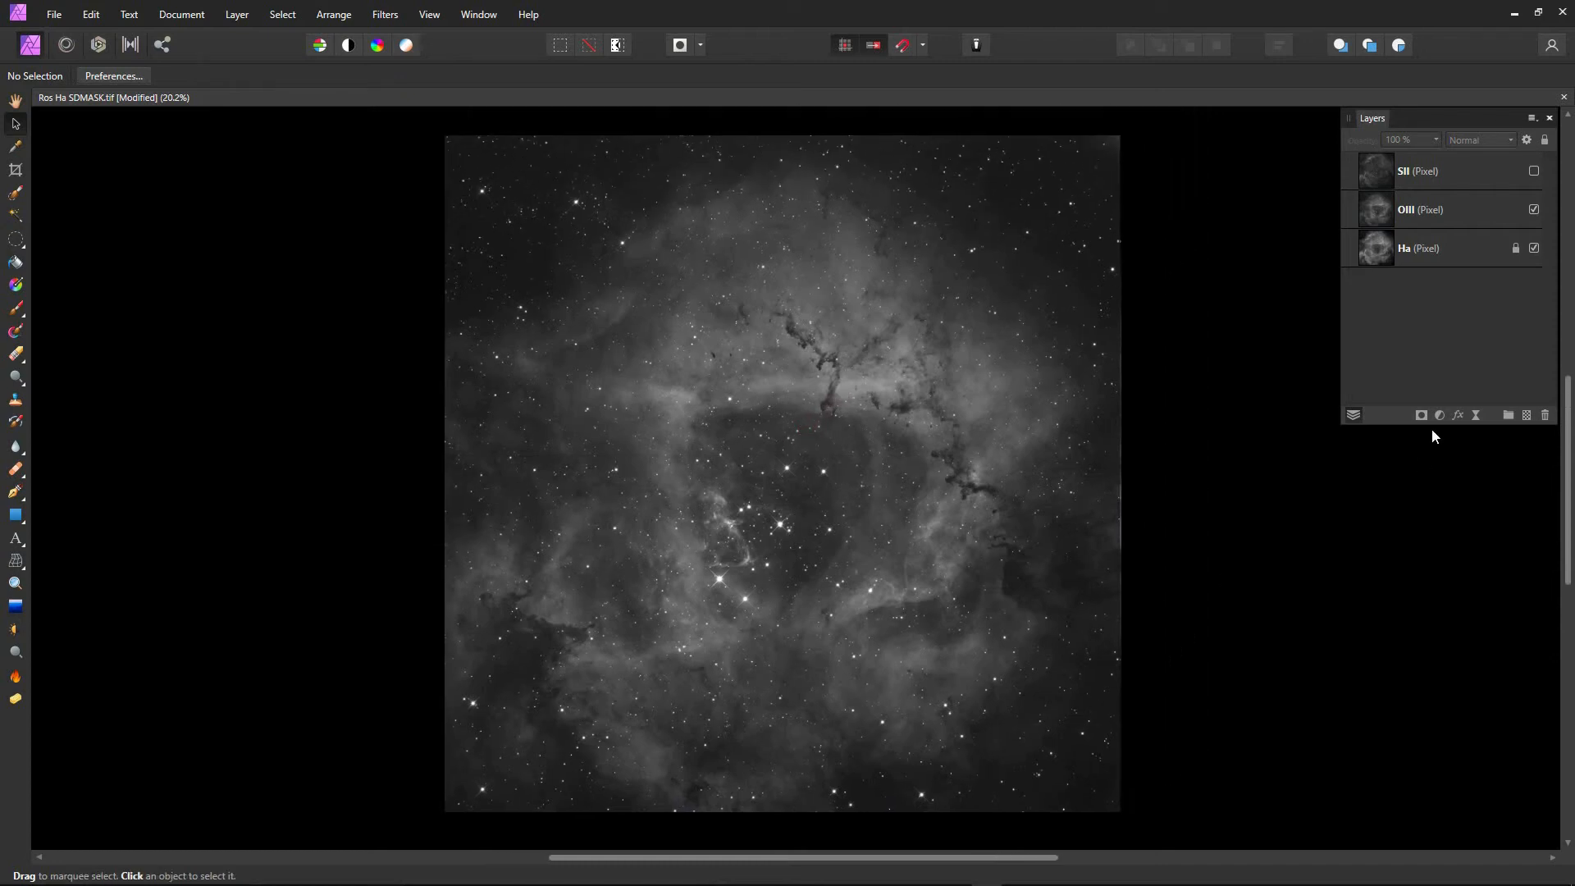
{"action": "left_click", "coordinate": [1413, 255]}
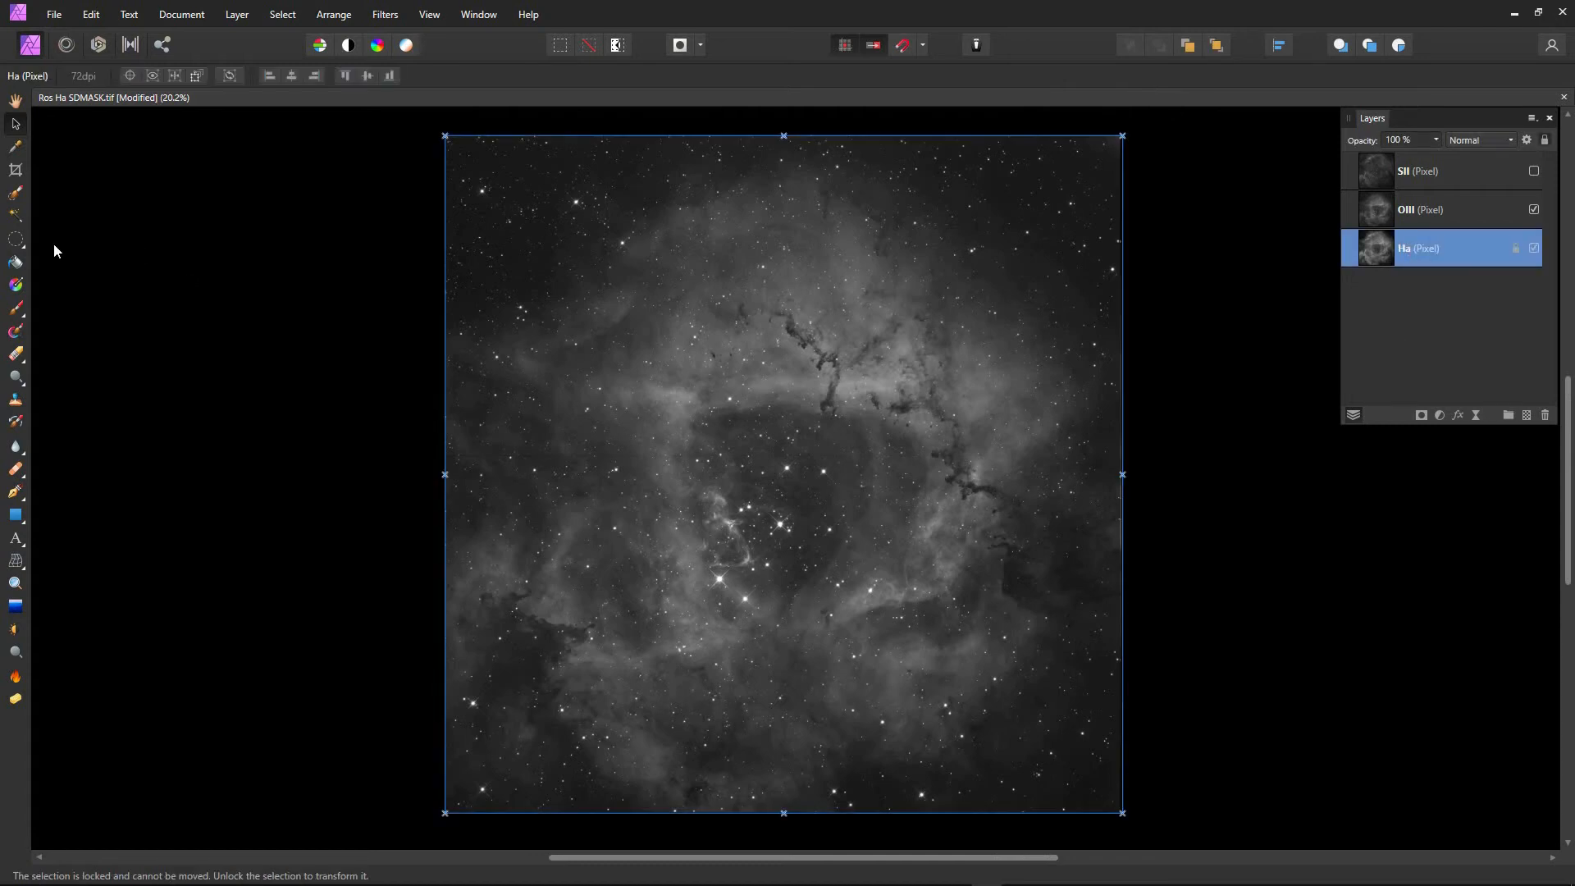
{"action": "left_click", "coordinate": [15, 583]}
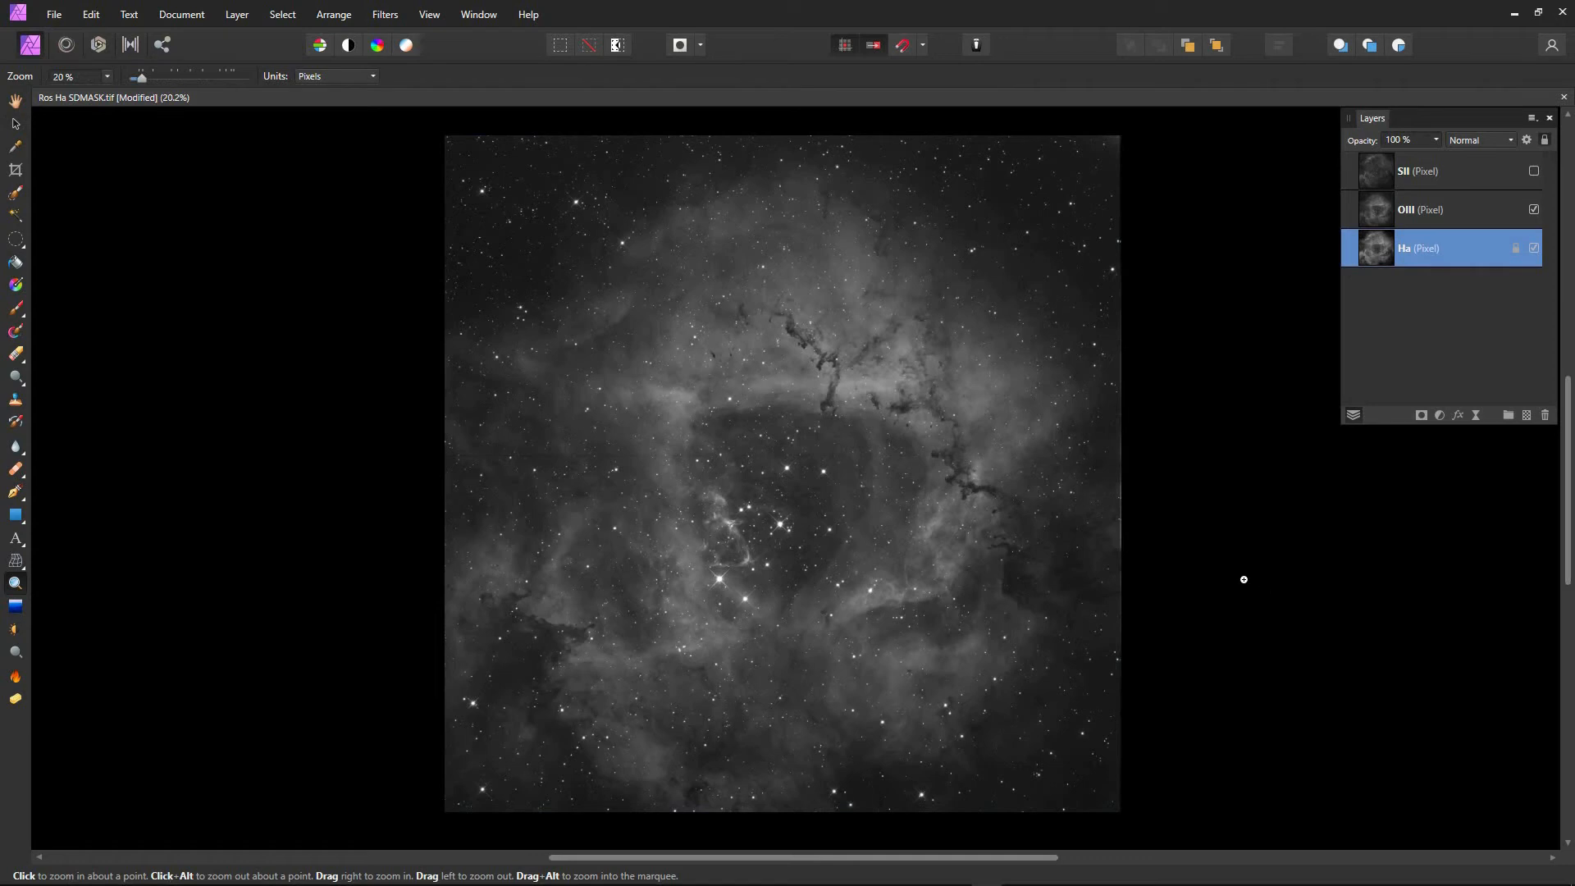
{"action": "left_click", "coordinate": [1442, 171], "text": "shift"}
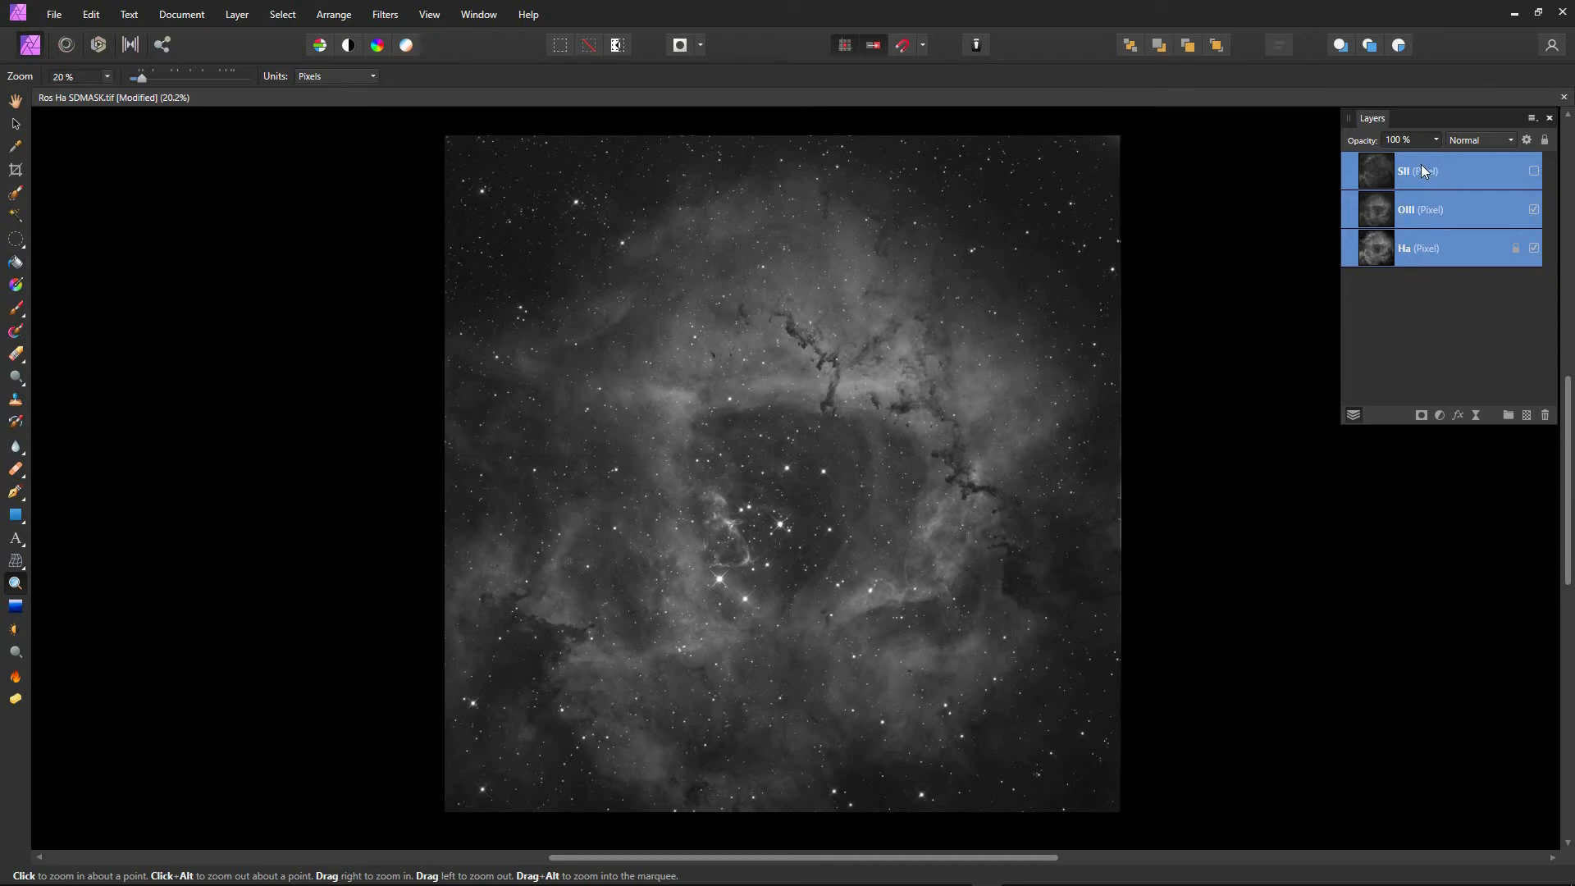
{"action": "left_click", "coordinate": [1533, 171]}
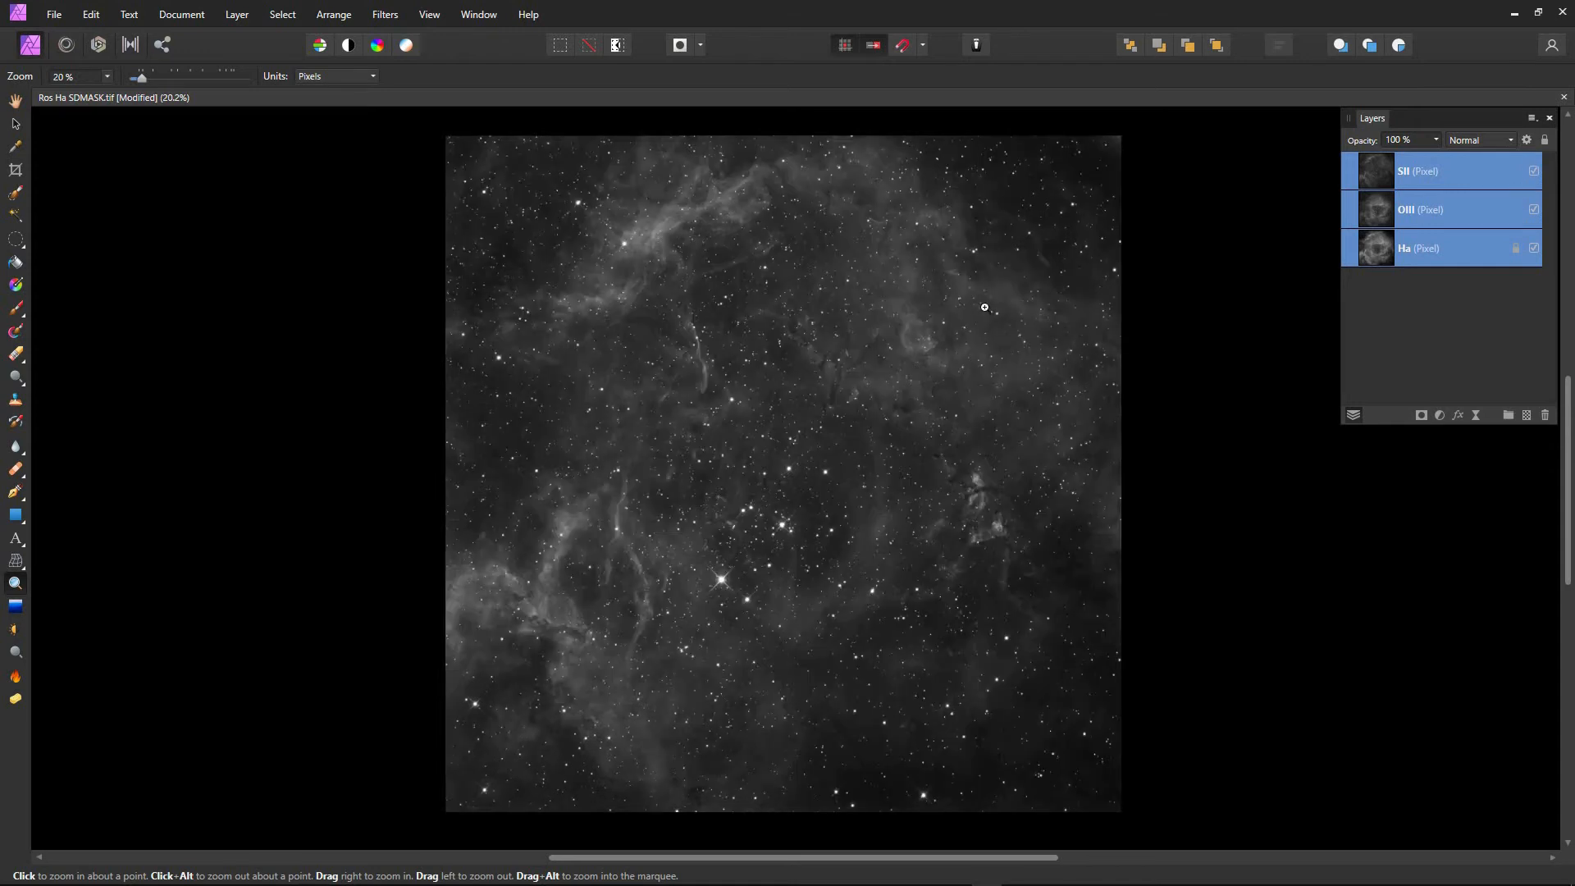
{"action": "left_click", "coordinate": [347, 17]}
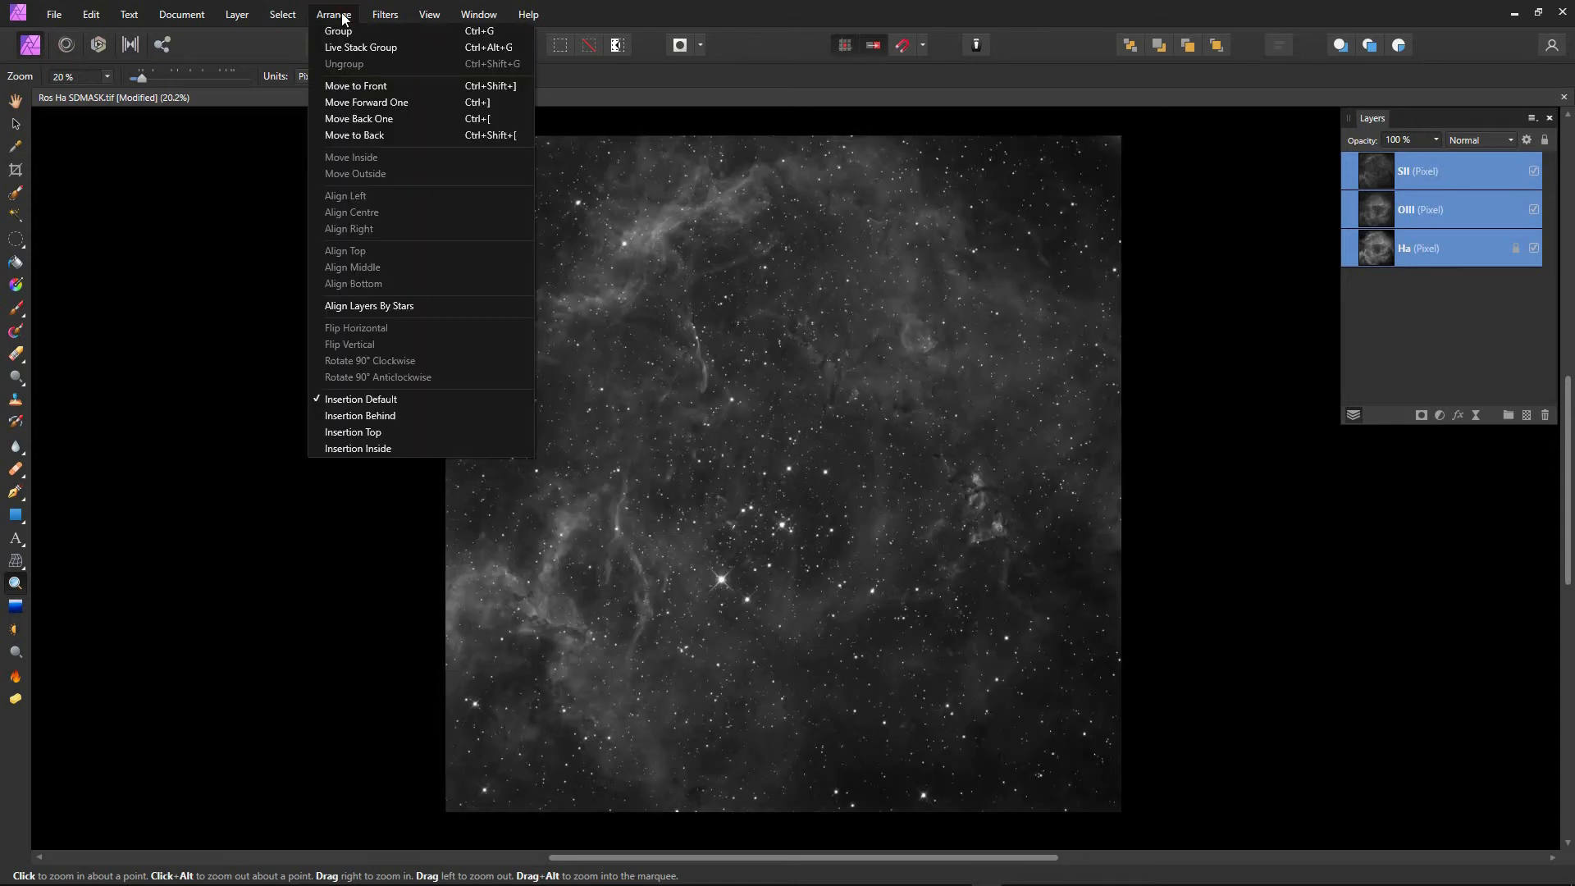
{"action": "left_click", "coordinate": [356, 306]}
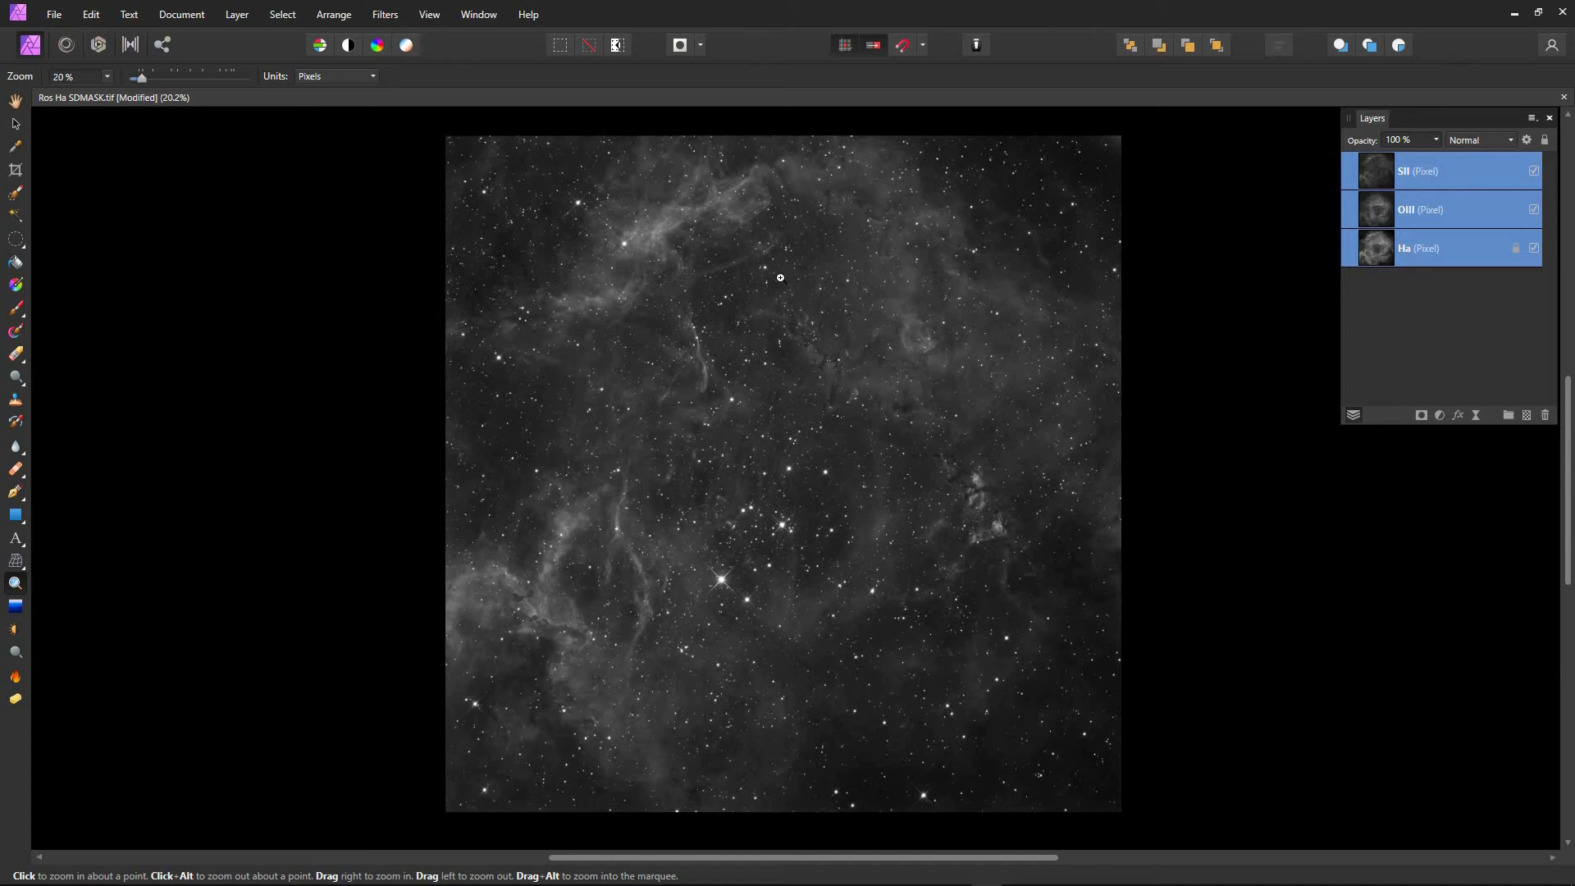
- Check the star alignment up close by toggling the visibility of the SII and OIII layers over Ha
{"action": "left_click", "coordinate": [1427, 171]}
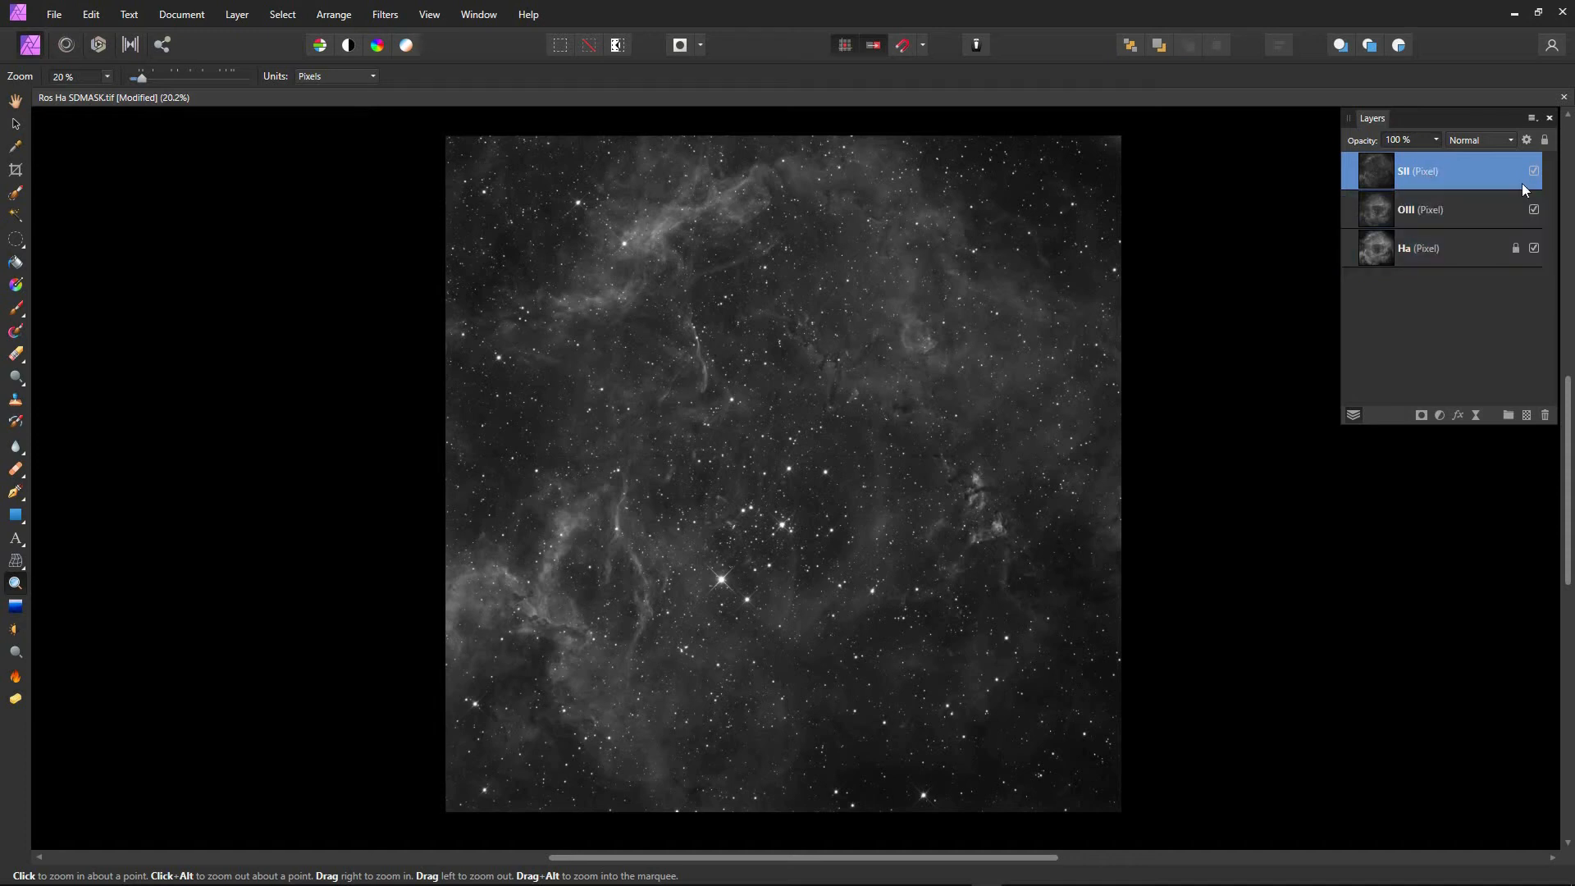
{"action": "scroll", "coordinate": [865, 438], "scroll_direction": "up", "scroll_amount": 5}
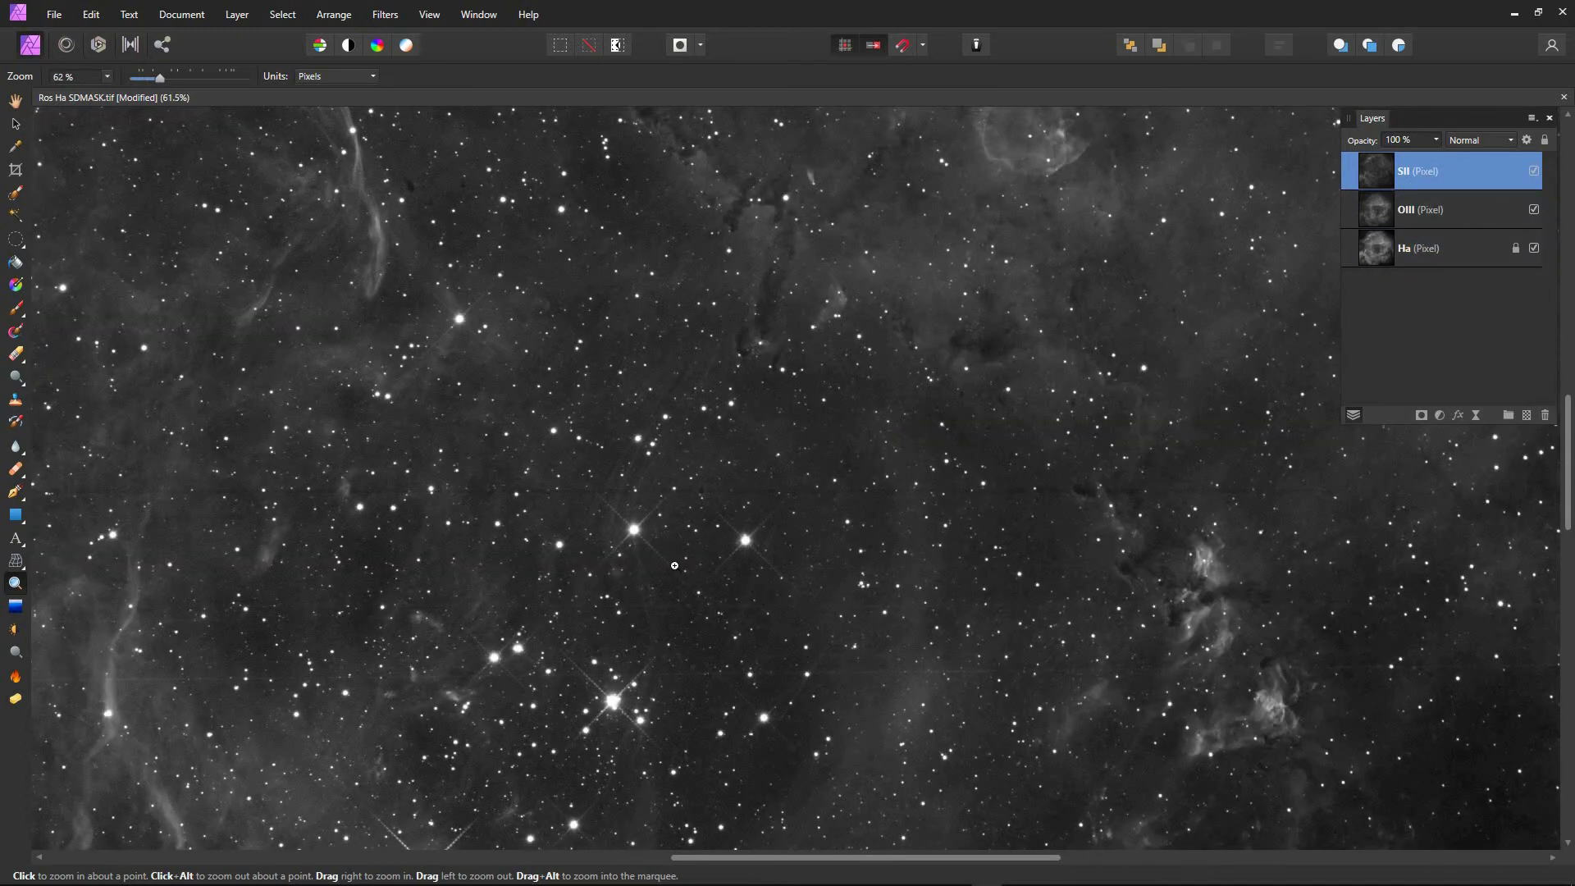
{"action": "left_click", "coordinate": [1533, 170]}
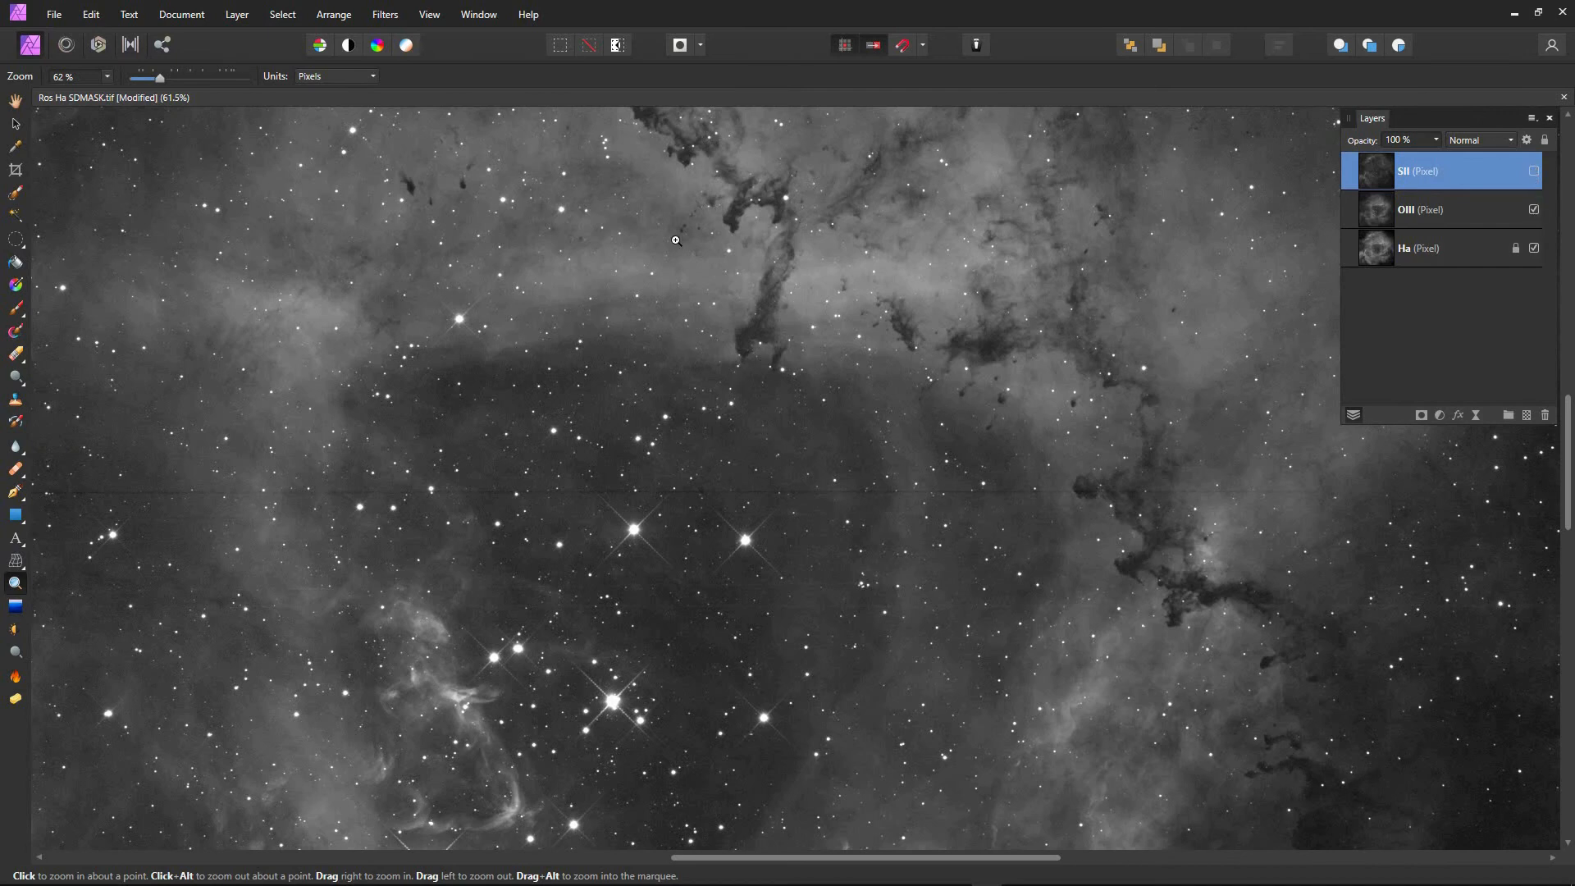
{"action": "left_click", "coordinate": [1533, 171]}
{"action": "left_click", "coordinate": [1533, 172]}
{"action": "left_click", "coordinate": [1533, 210]}
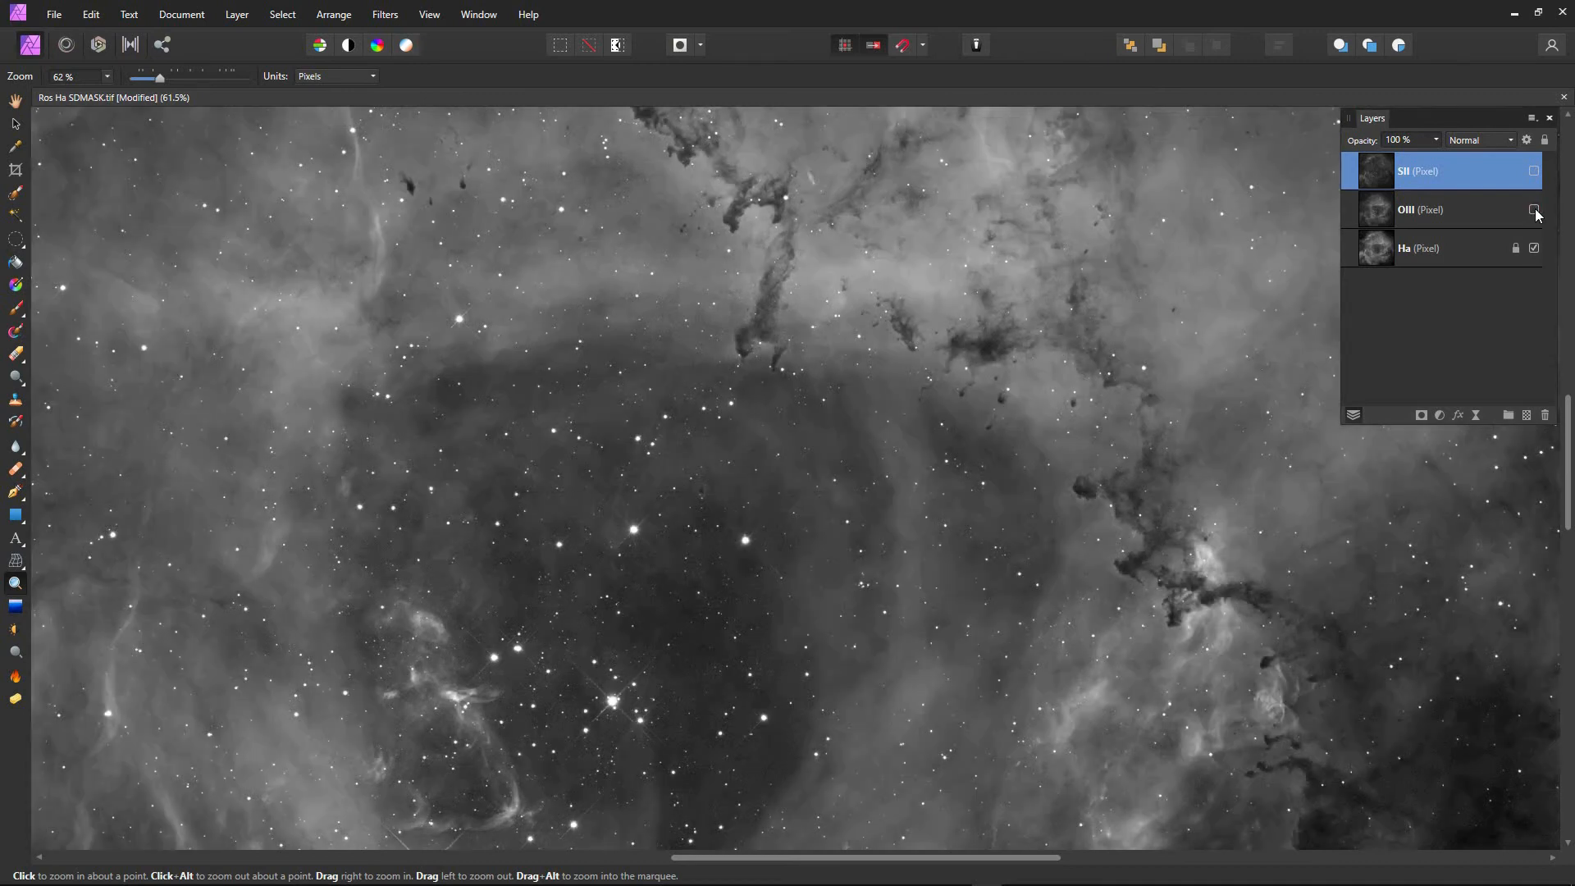
{"action": "left_click", "coordinate": [1533, 210]}
{"action": "left_click", "coordinate": [1533, 210]}
{"action": "left_click", "coordinate": [1535, 172]}
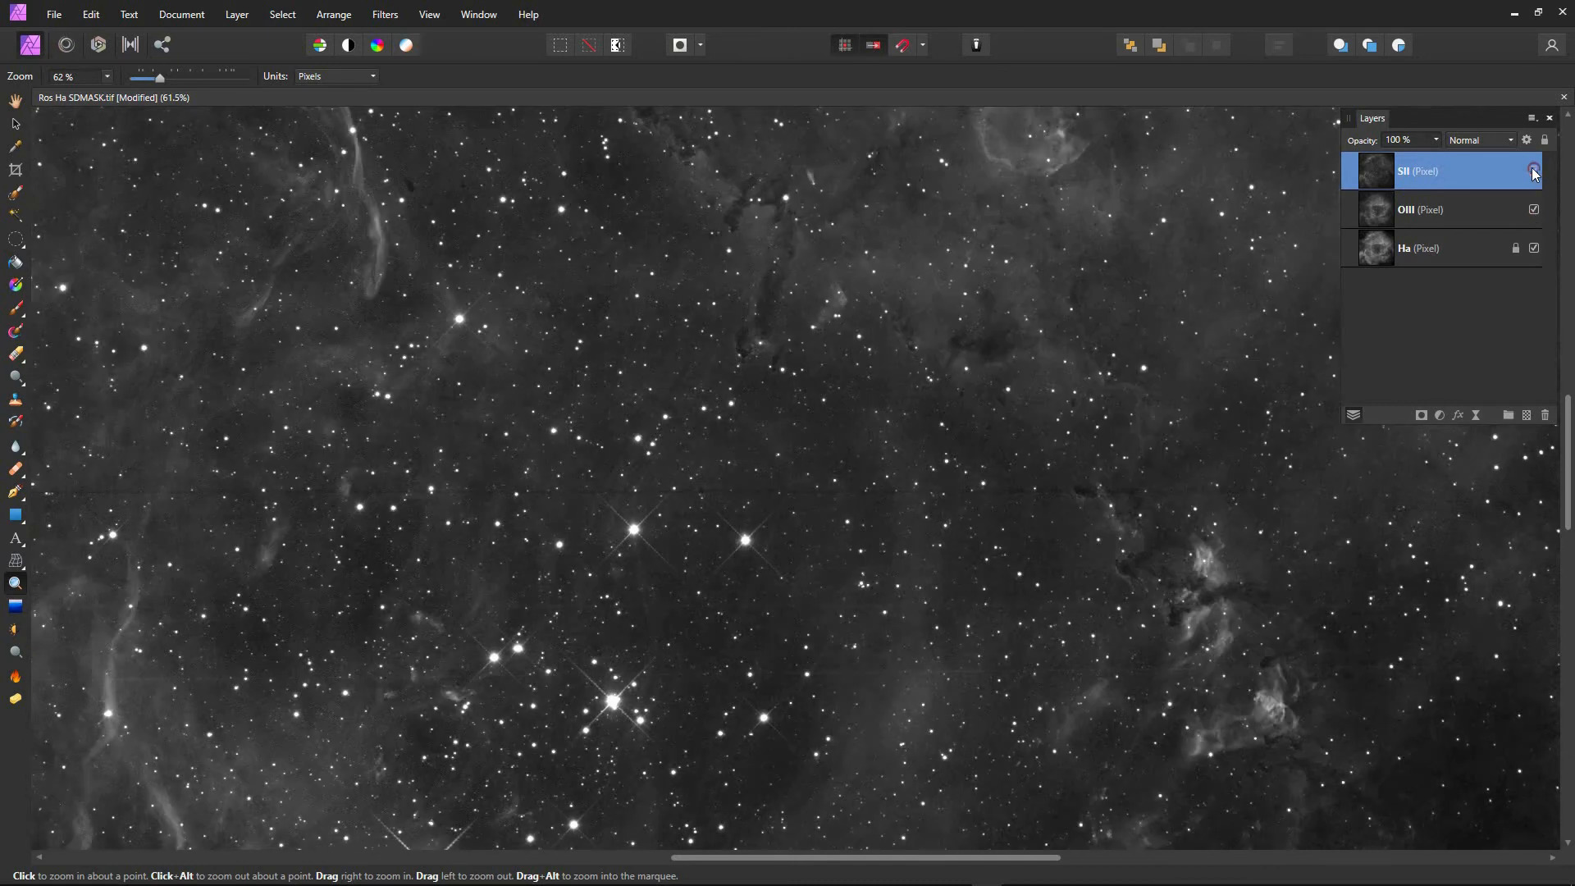
- Look through the composition setup macros in the JR - Astrophotography 32-bit category of the macro library
{"action": "scroll", "coordinate": [820, 446], "scroll_direction": "down", "scroll_amount": 6}
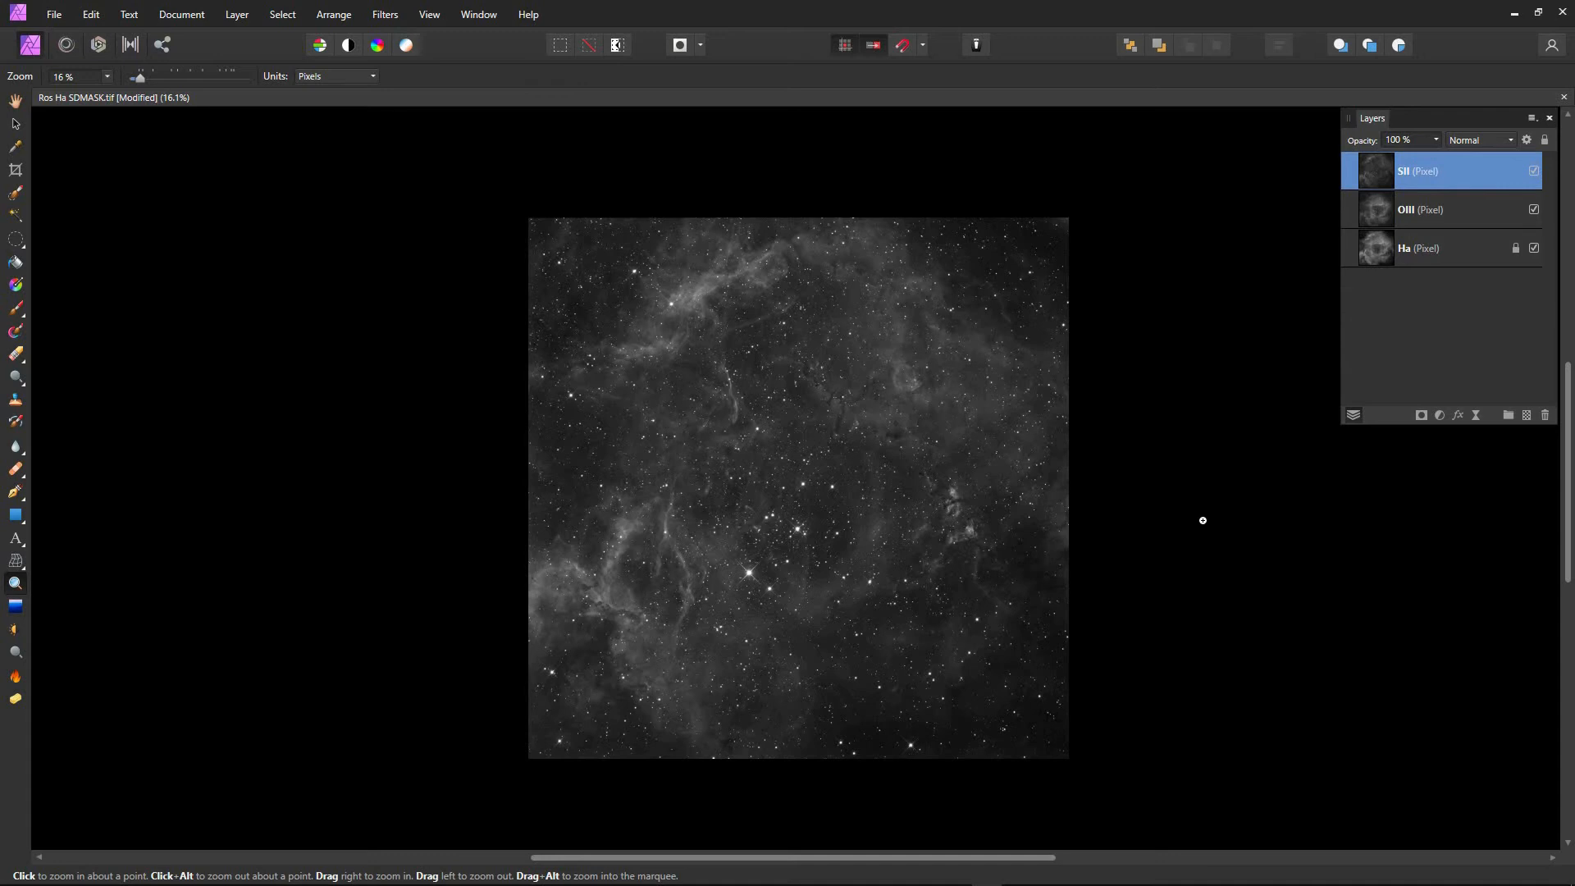
{"action": "left_click_drag", "start_coordinate": [1574, 225], "coordinate": [891, 117]}
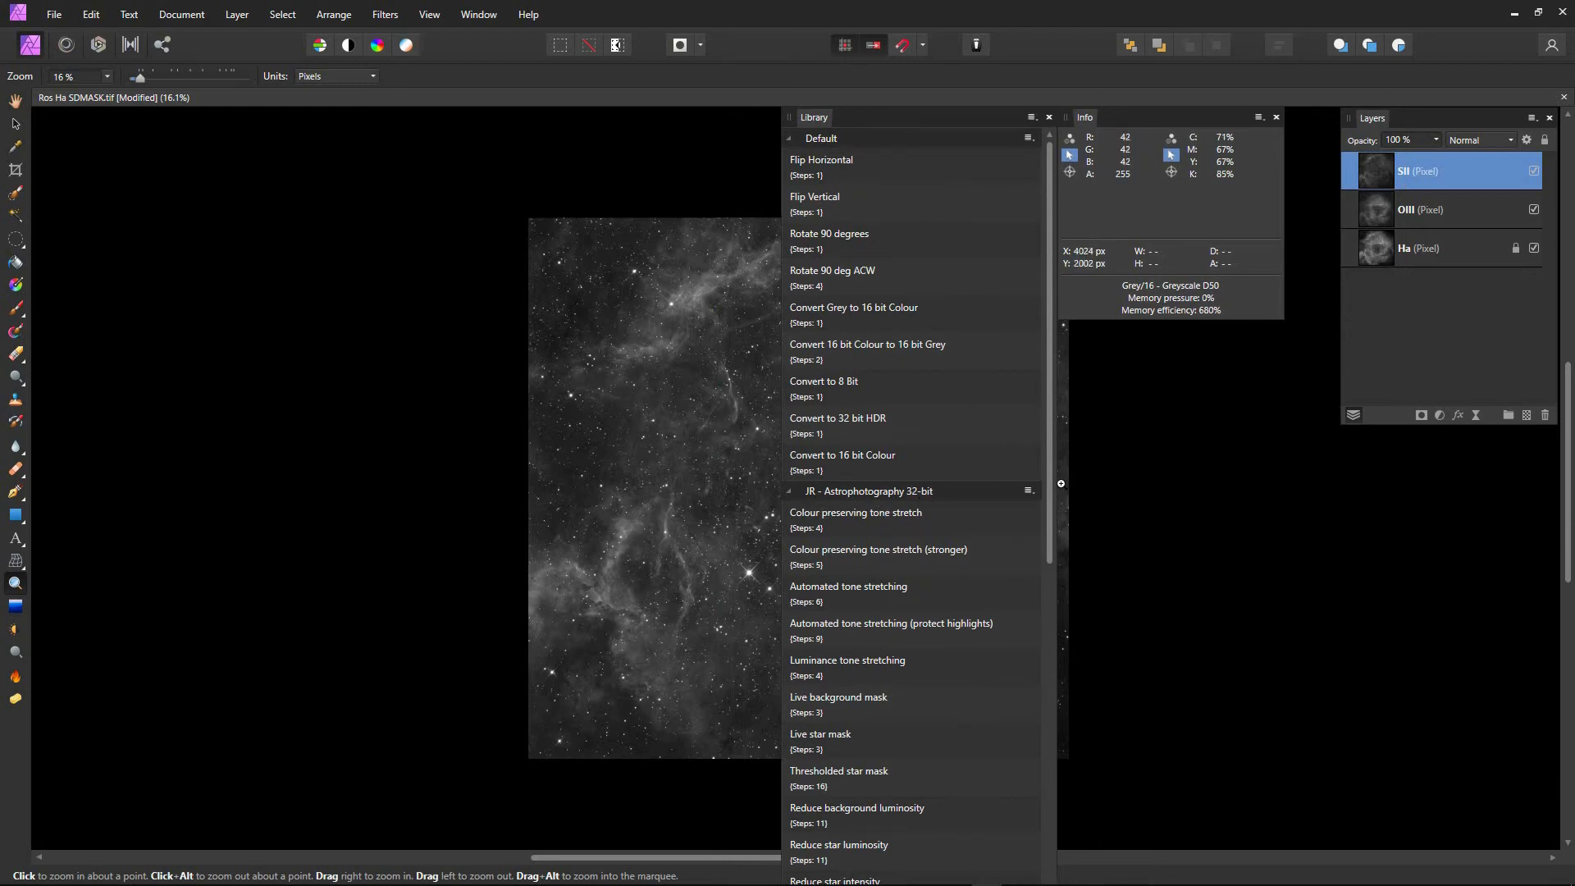
{"action": "left_click_drag", "start_coordinate": [1048, 485], "coordinate": [1118, 866]}
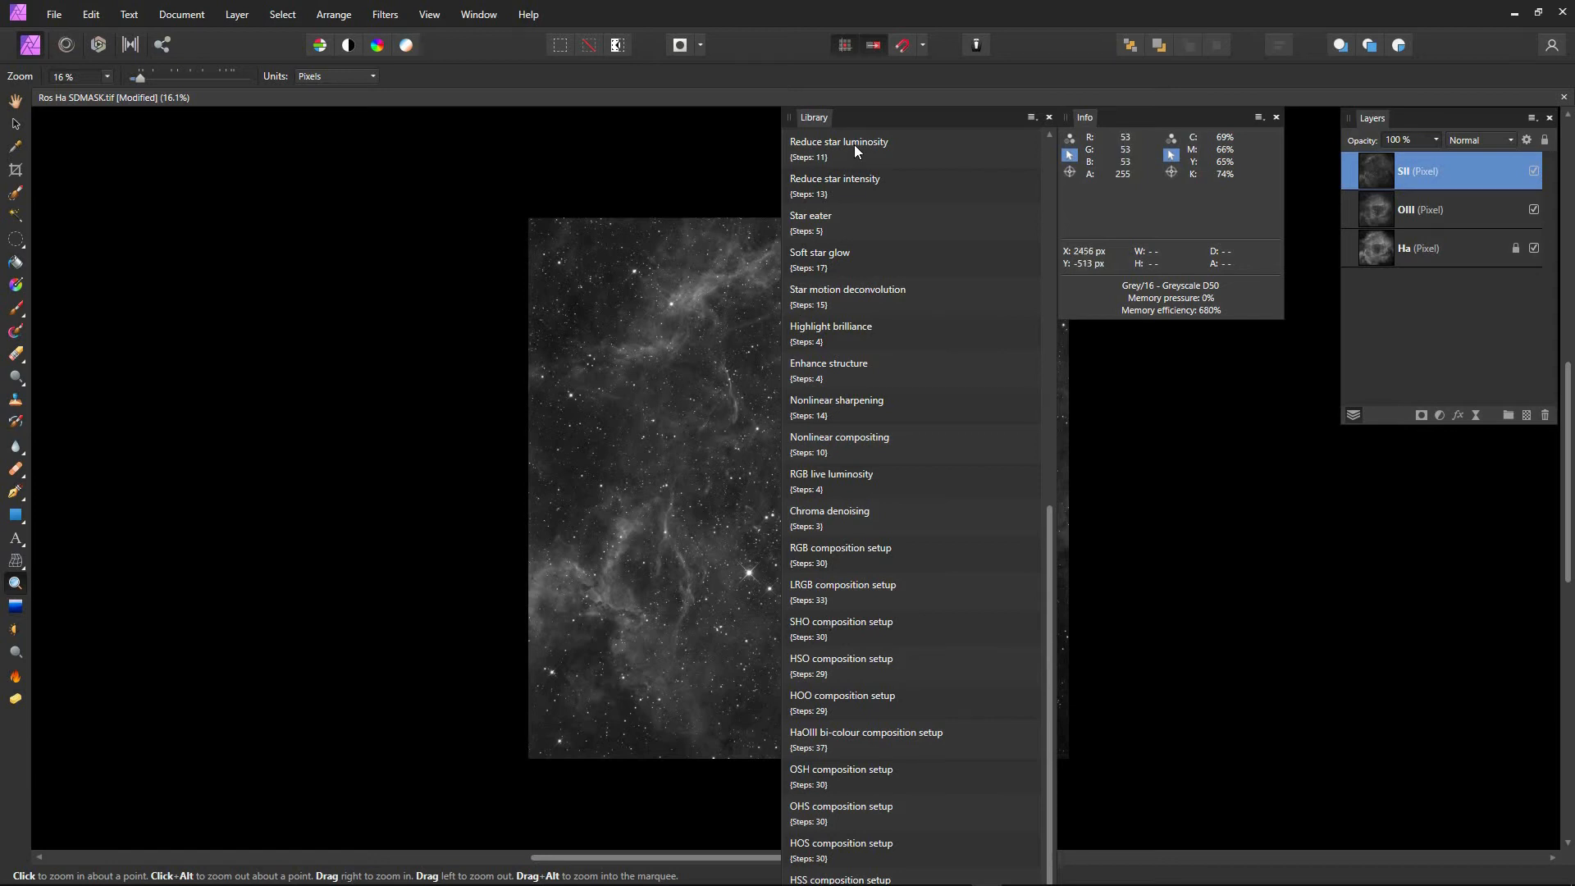
{"action": "left_click_drag", "start_coordinate": [857, 123], "coordinate": [1574, 164]}
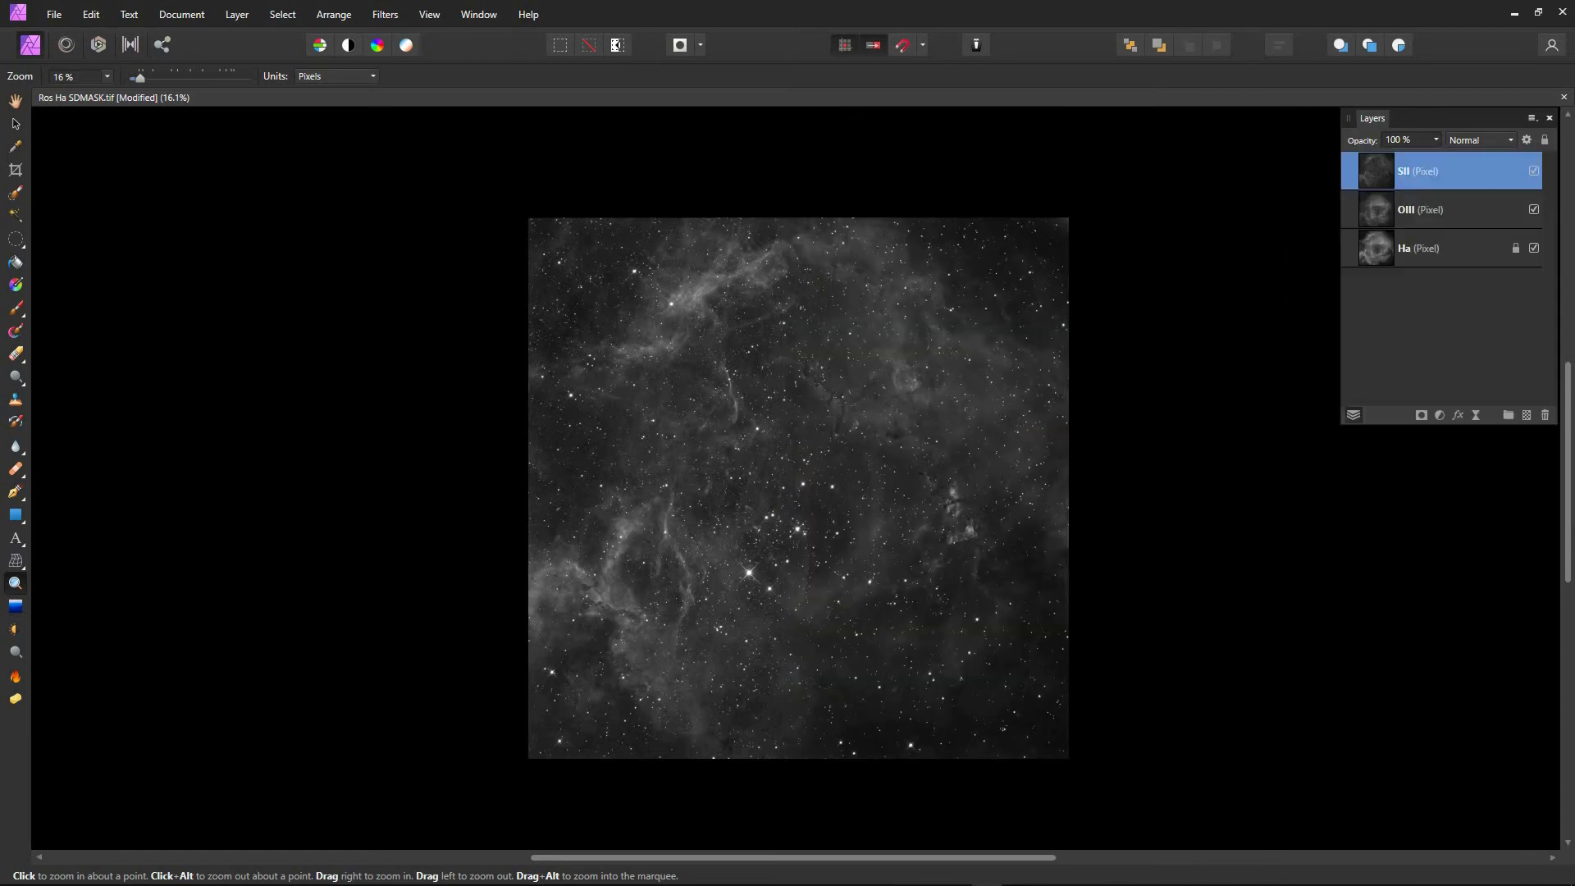
- Select the SII, OIII and Ha layers and convert the document format to RGB/32 (HDR)
{"action": "left_click", "coordinate": [1396, 254], "text": "shift"}
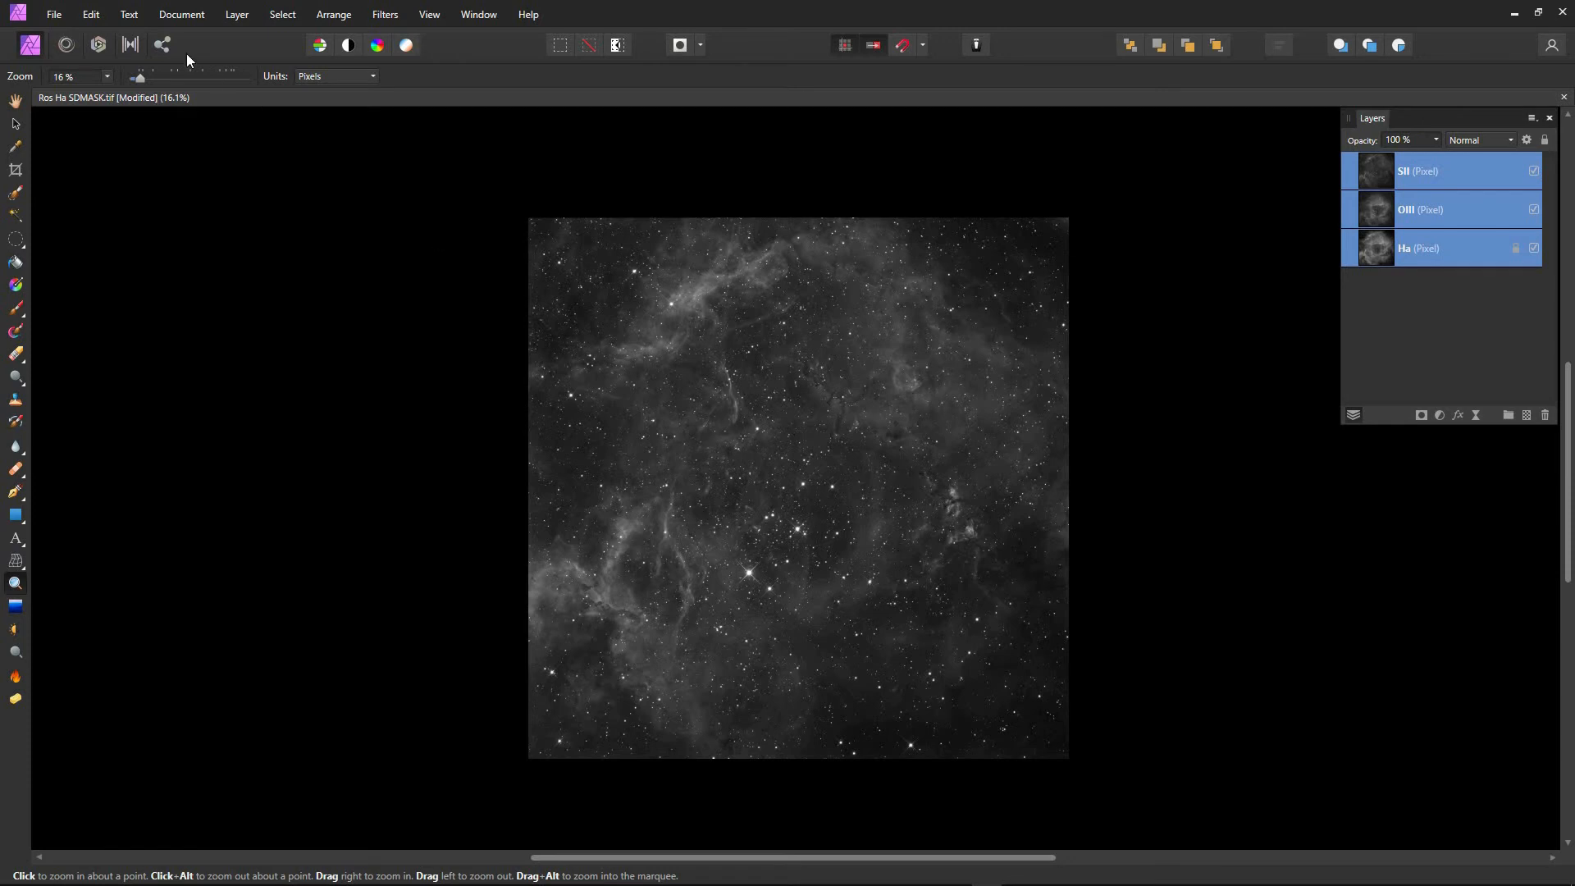
{"action": "left_click", "coordinate": [182, 19]}
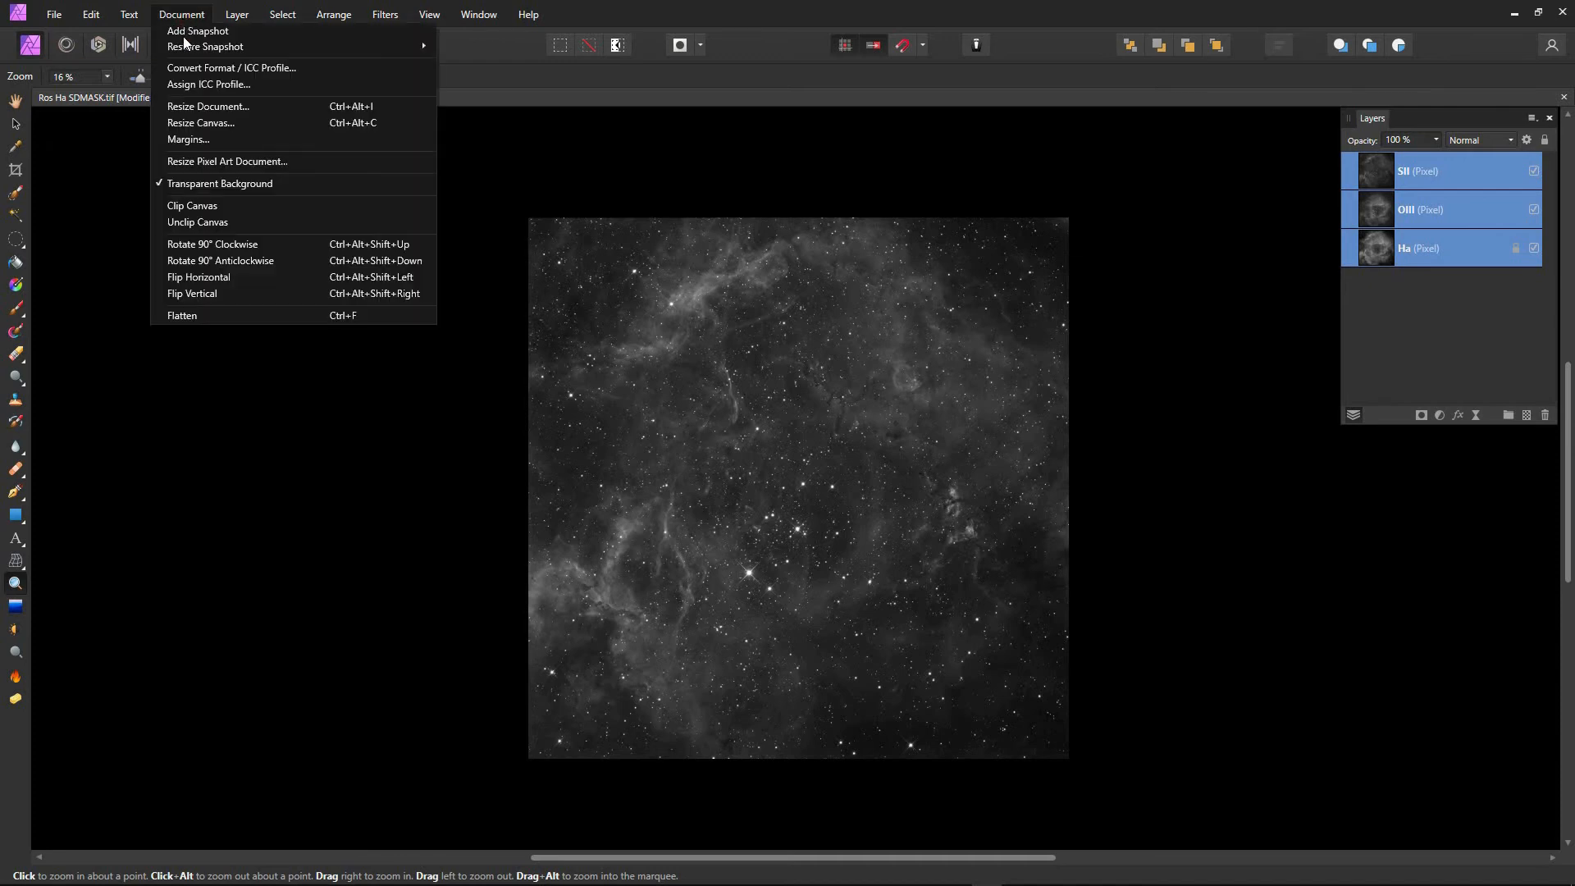
{"action": "left_click", "coordinate": [195, 66]}
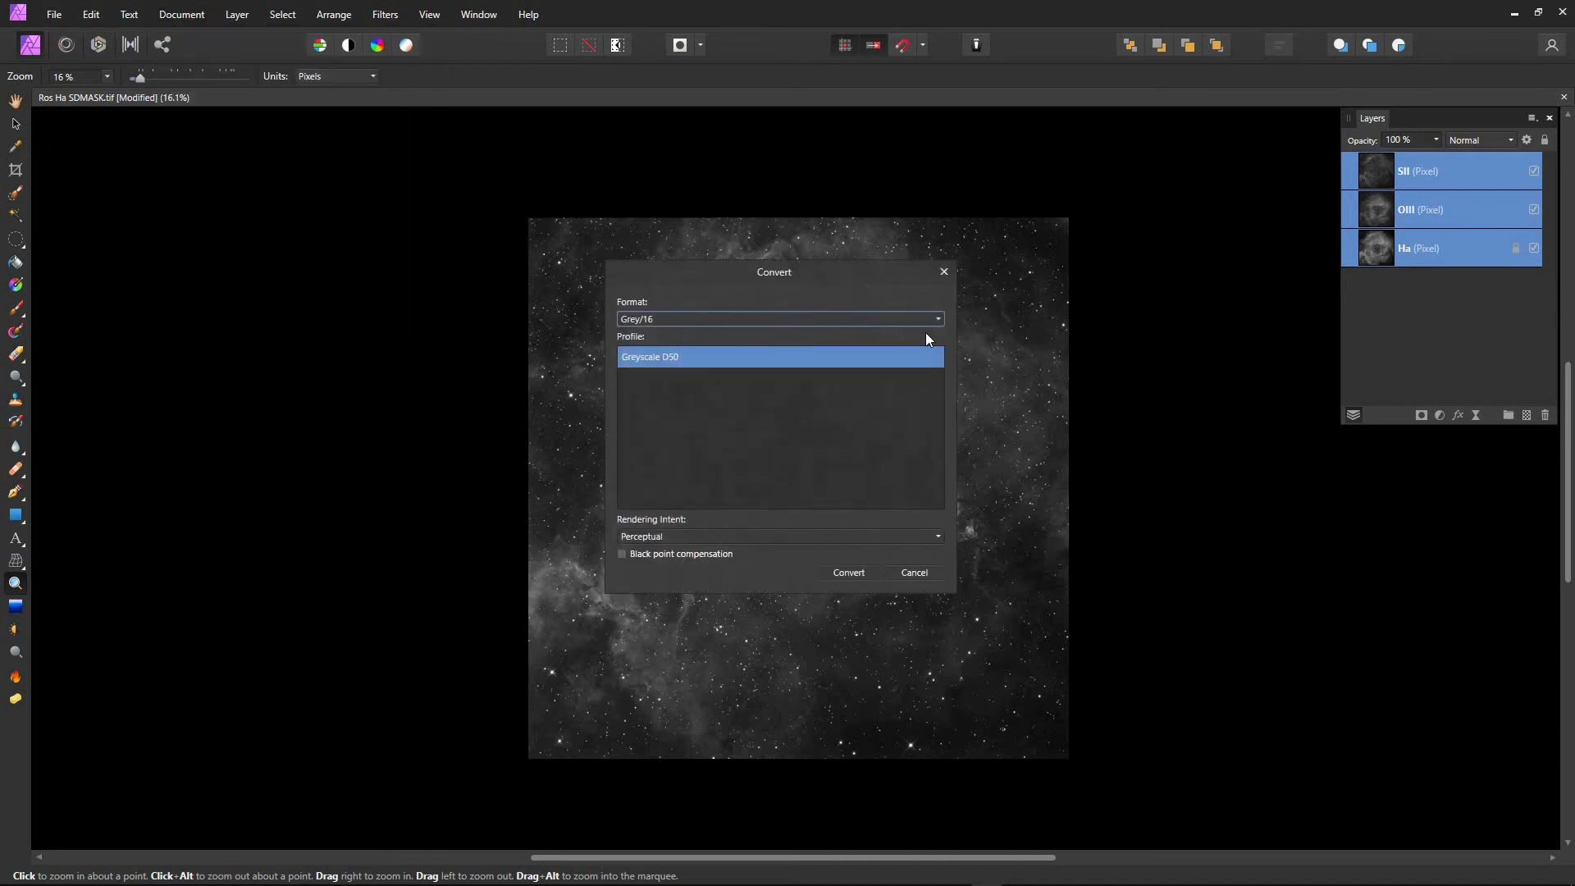
{"action": "left_click", "coordinate": [938, 319]}
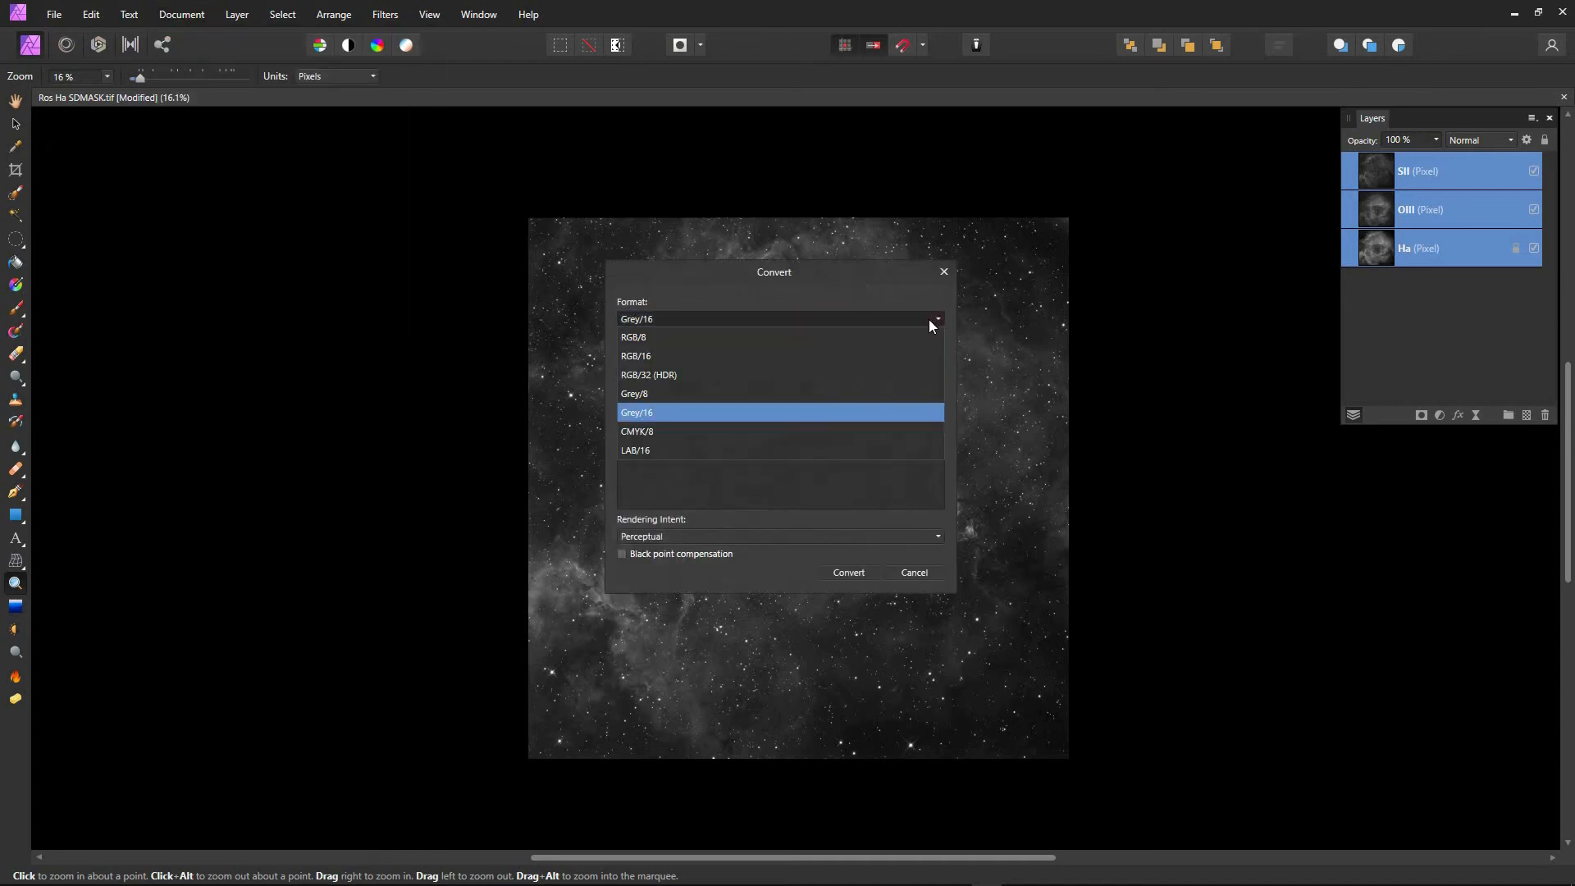
{"action": "left_click", "coordinate": [685, 376]}
{"action": "left_click", "coordinate": [846, 572]}
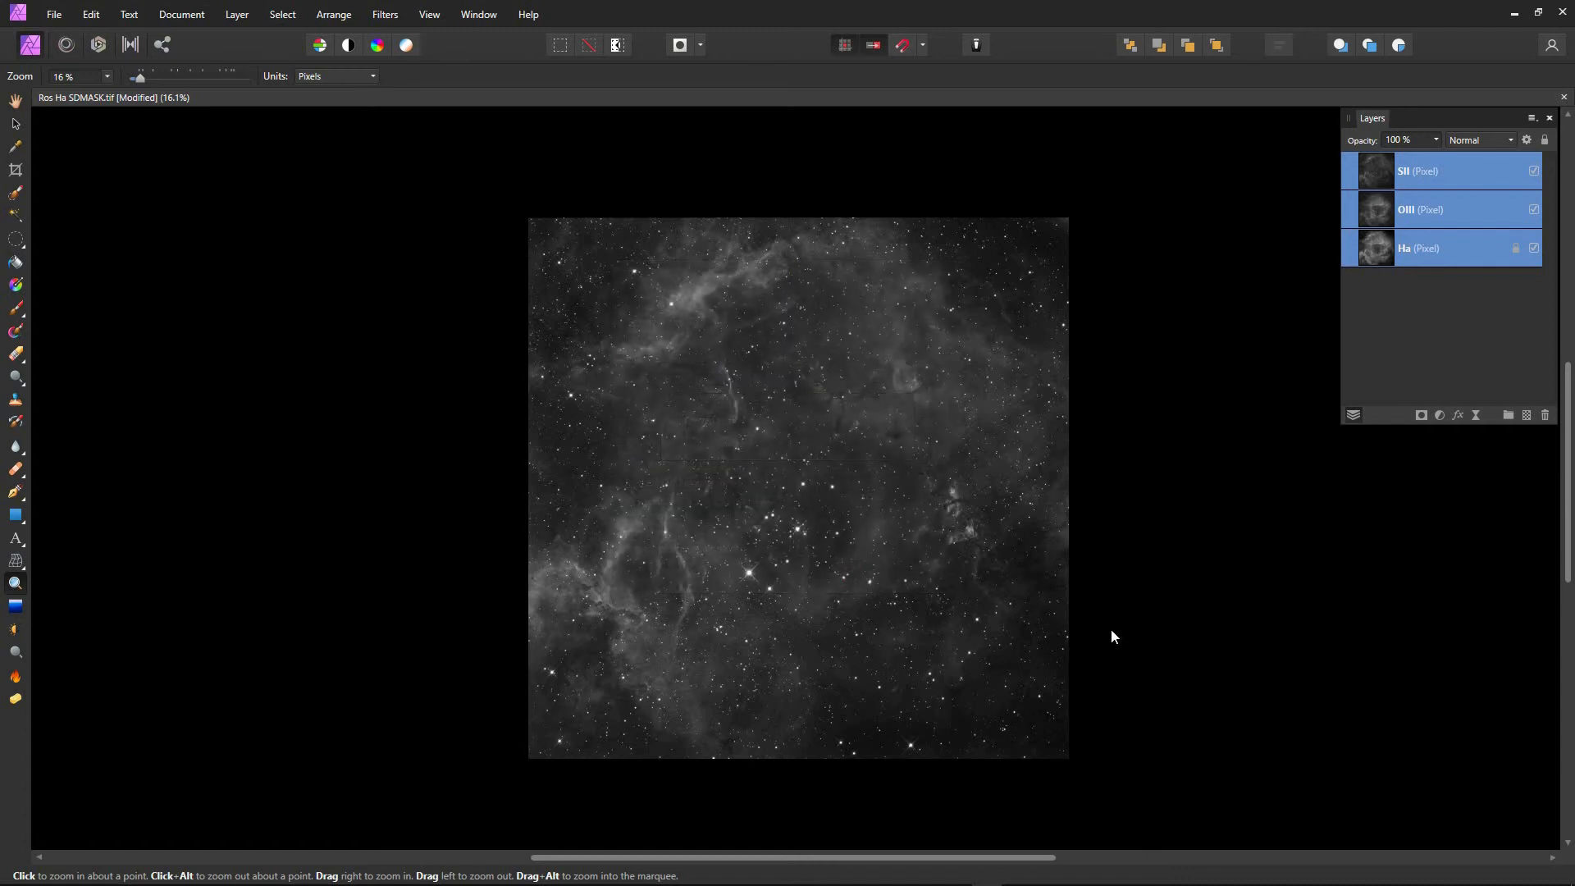
{"action": "left_click", "coordinate": [808, 539]}
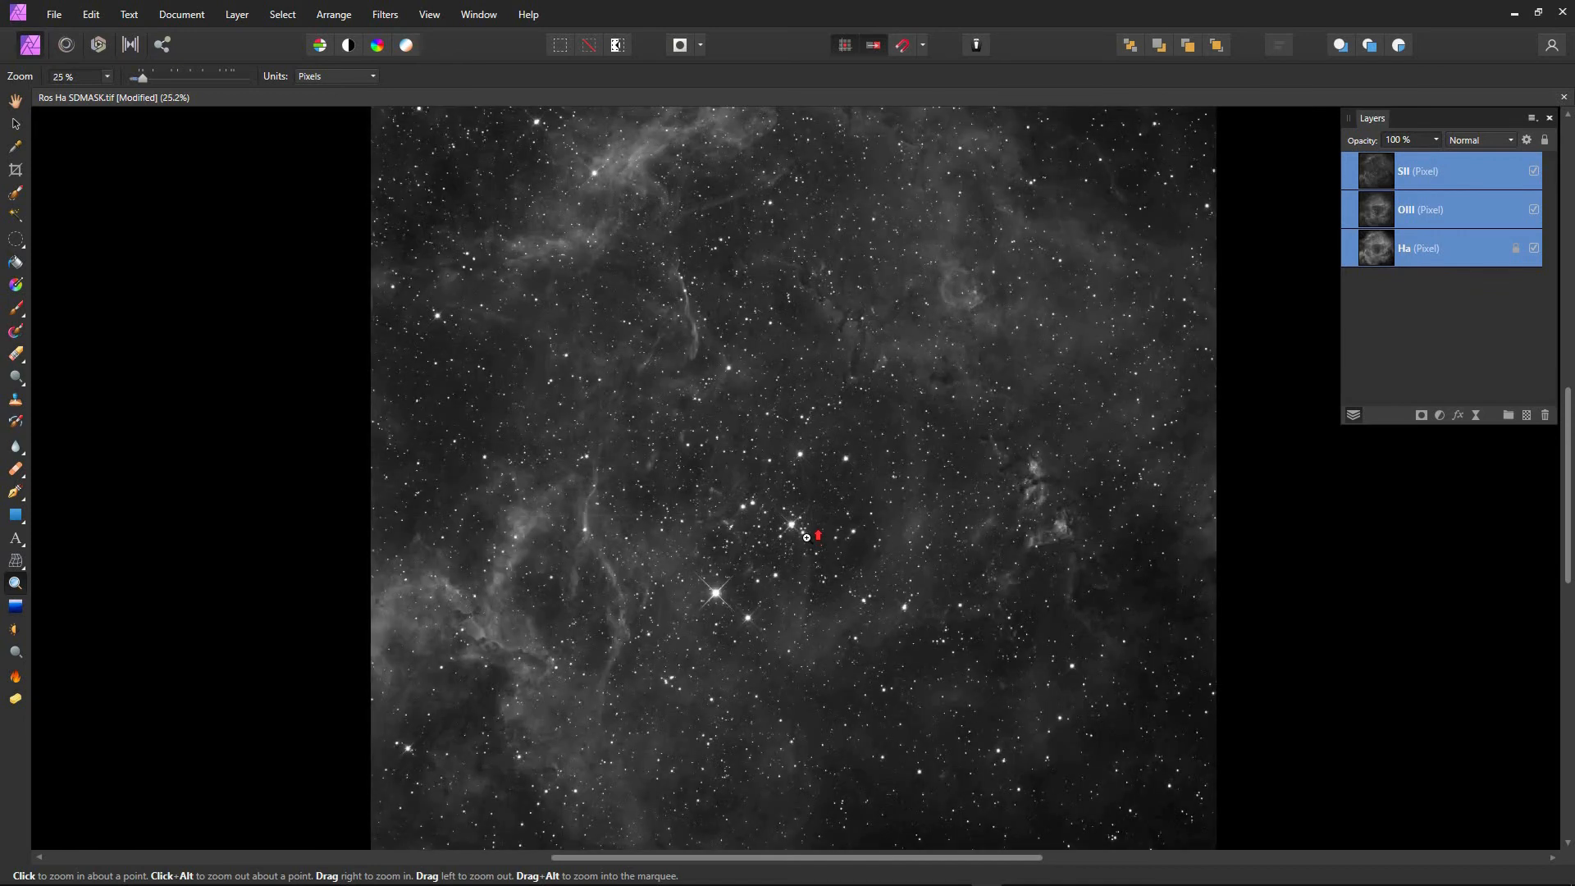
{"action": "left_click", "coordinate": [807, 537], "text": "alt"}
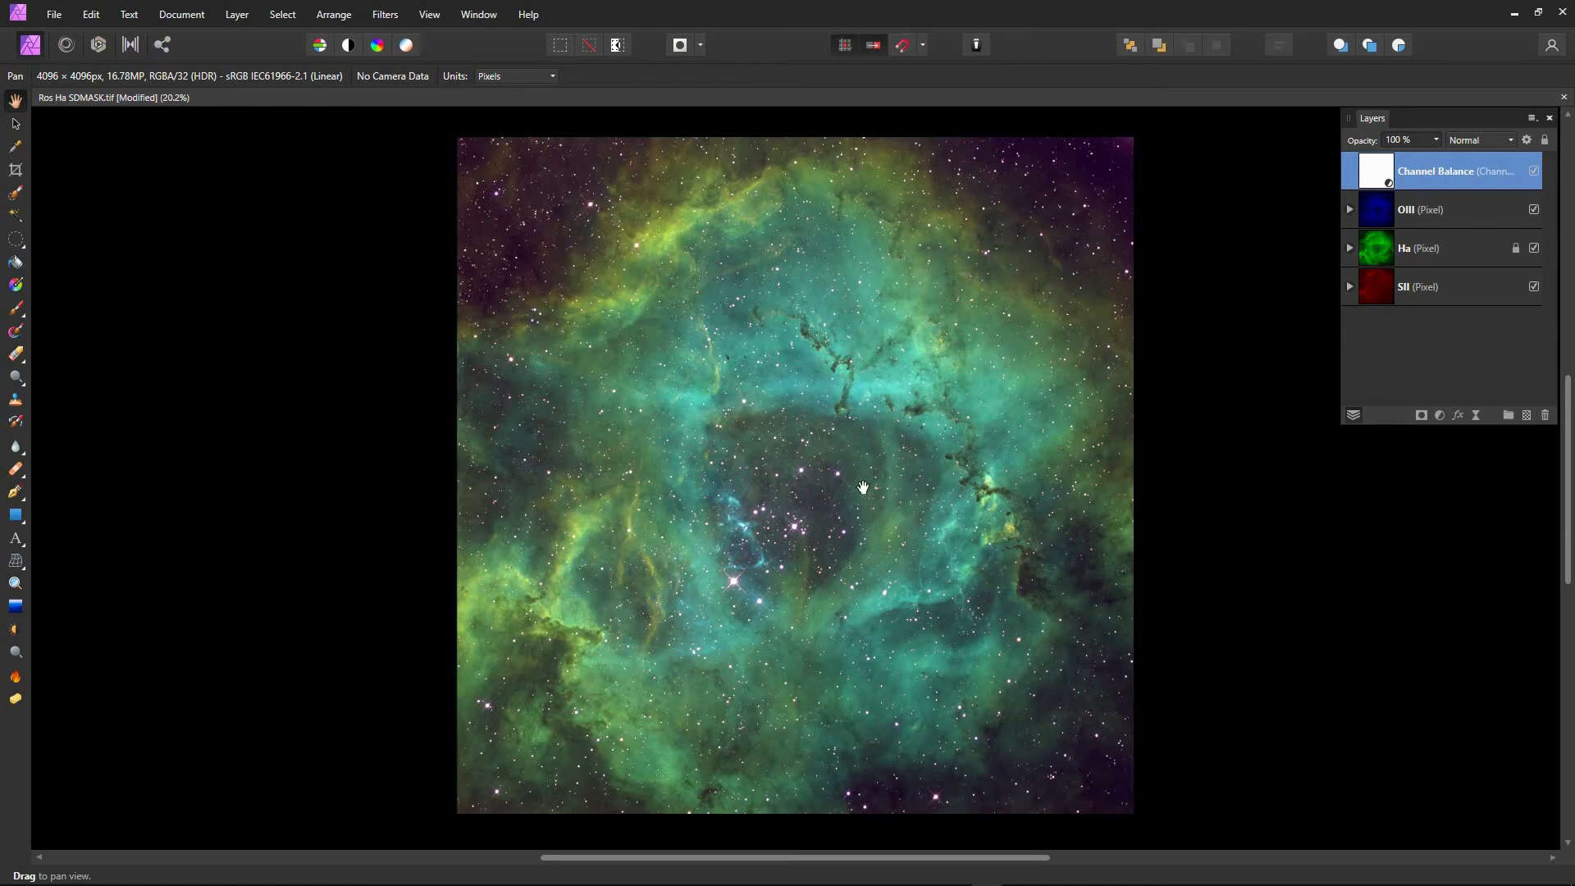
- Inspect the colour composite of the nebula and delete the Channel Balance adjustment layer
{"action": "scroll", "coordinate": [756, 573], "scroll_direction": "up", "scroll_amount": 2}
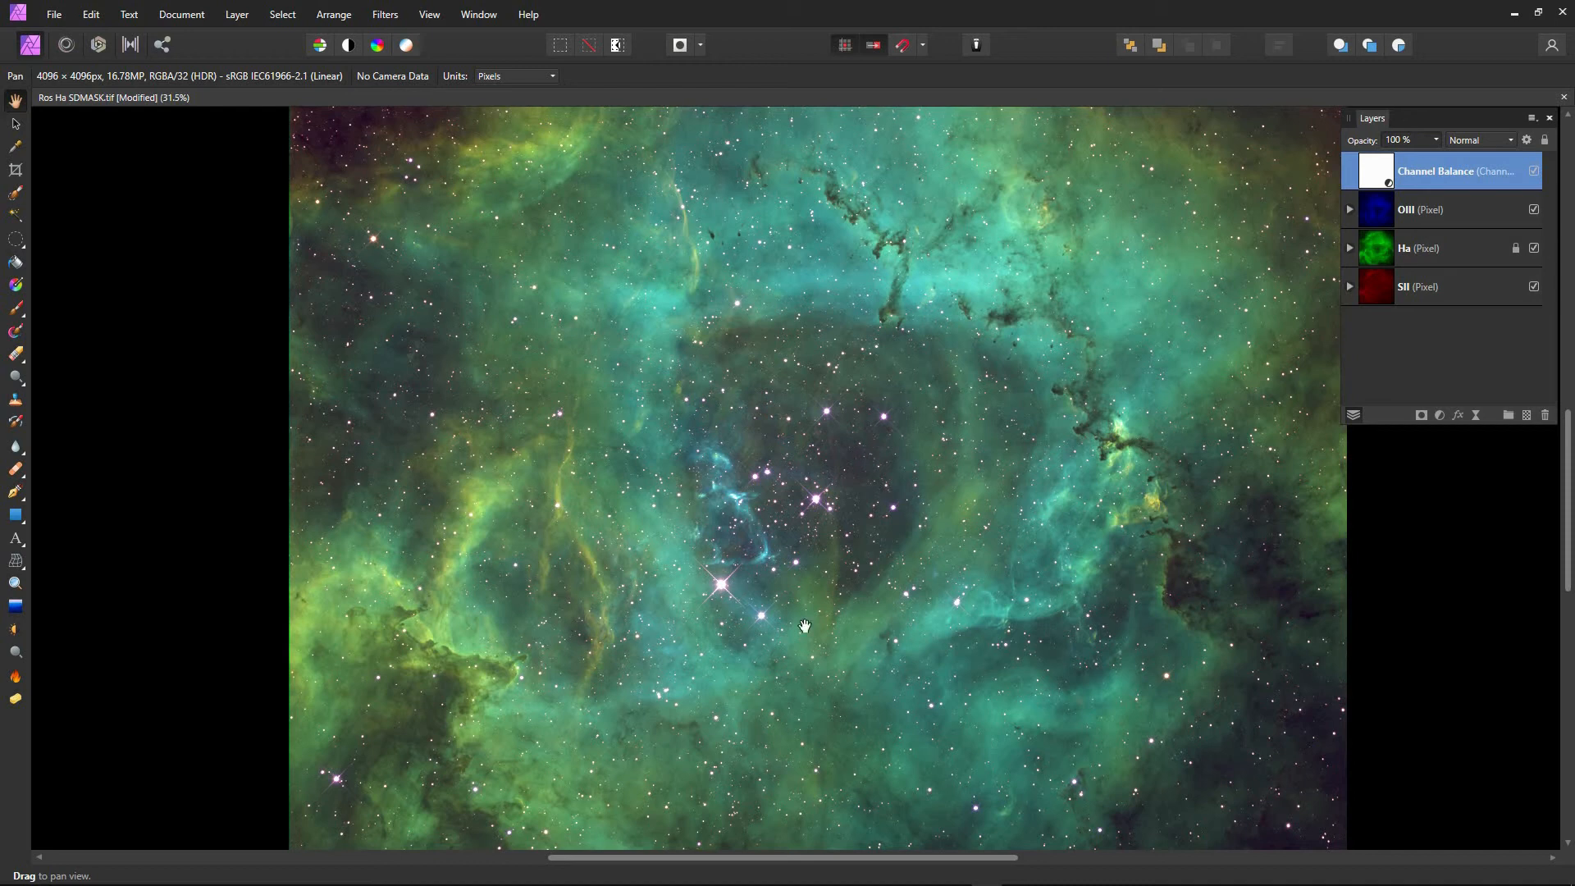
{"action": "scroll", "coordinate": [808, 628], "scroll_direction": "down", "scroll_amount": 2}
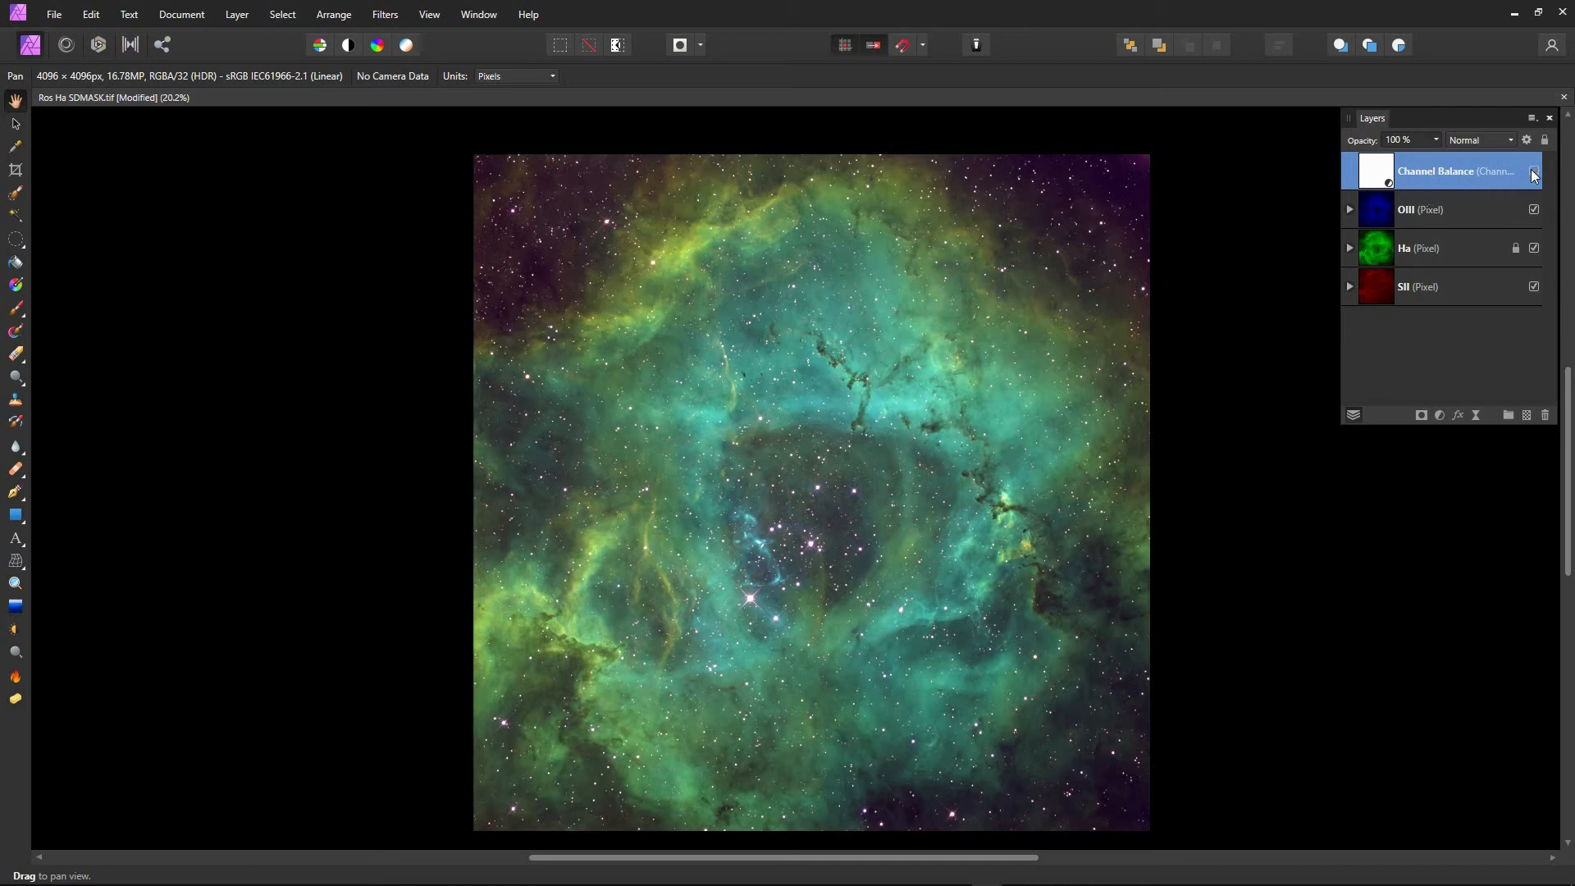
{"action": "right_click", "coordinate": [1433, 169]}
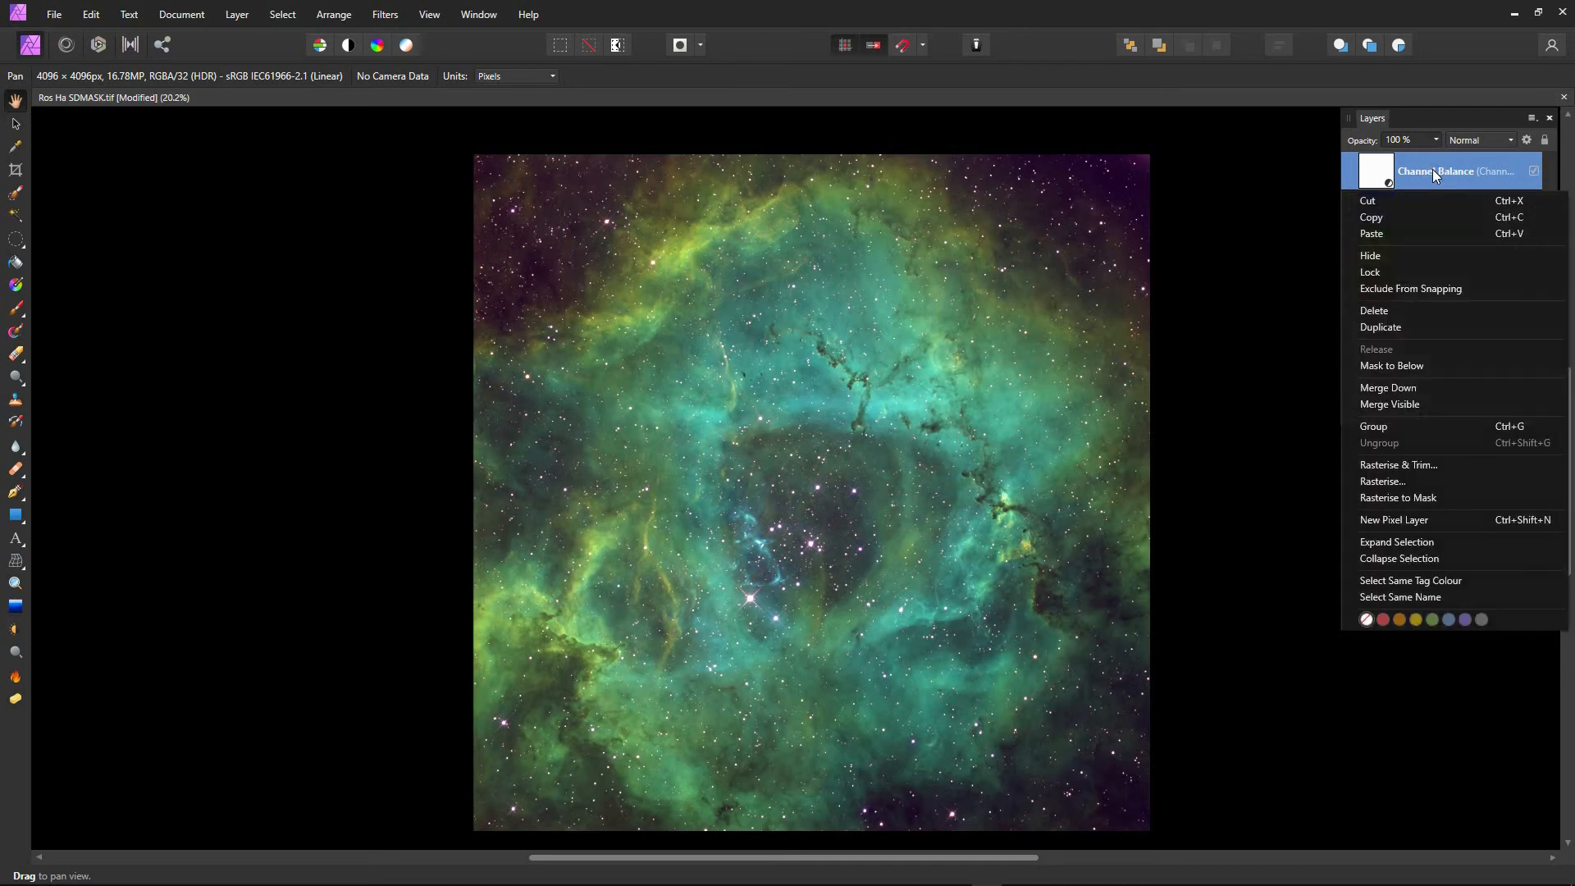
{"action": "left_click", "coordinate": [1384, 310]}
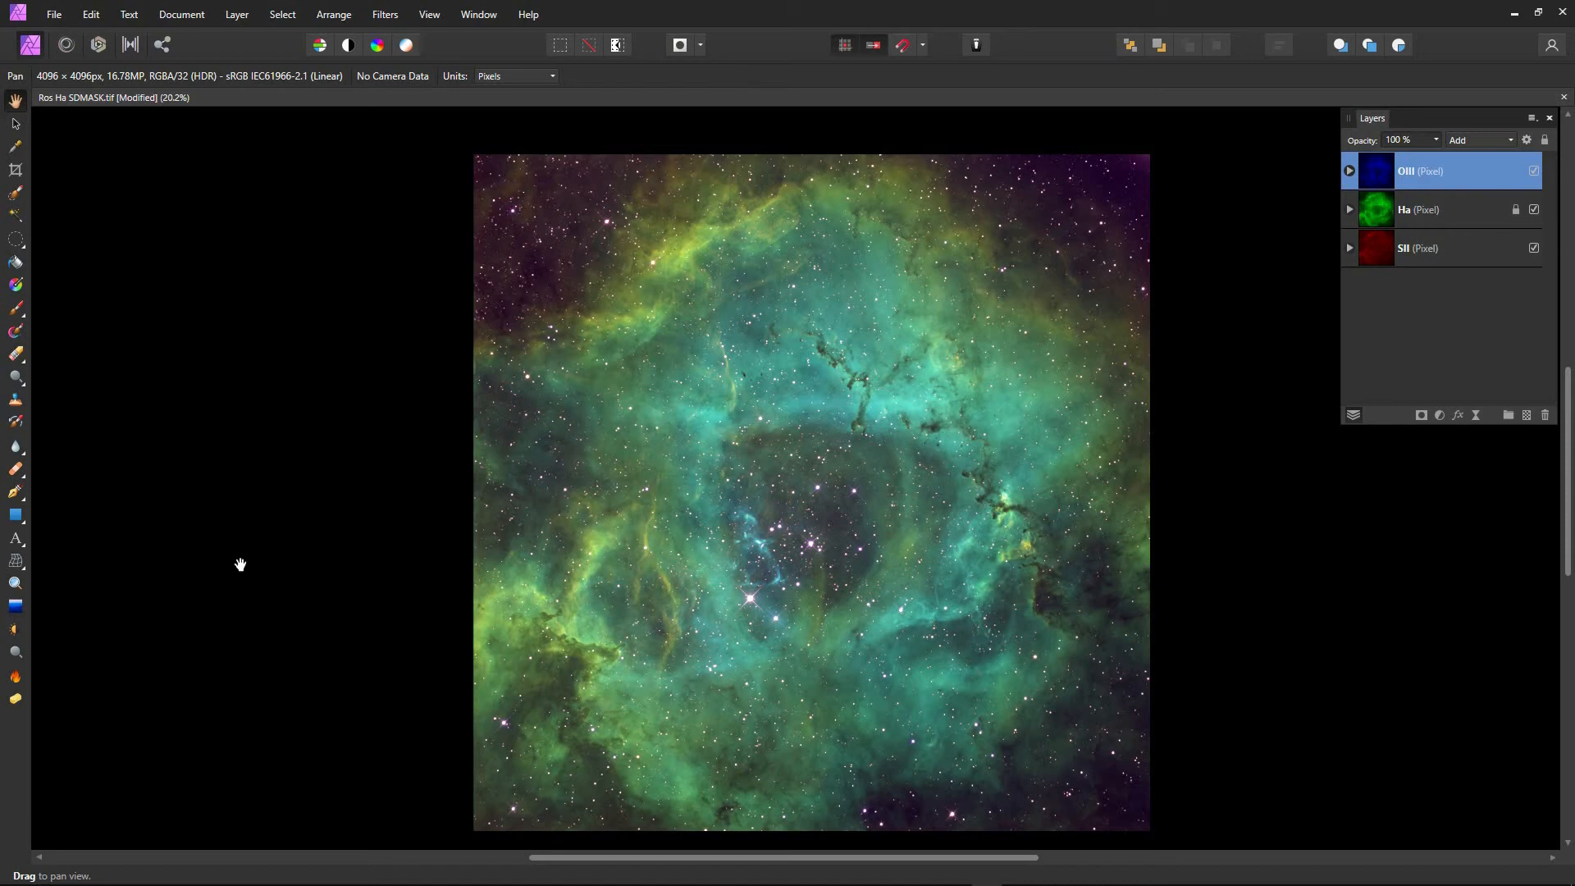
{"action": "left_click", "coordinate": [53, 17]}
{"action": "left_click", "coordinate": [72, 406]}
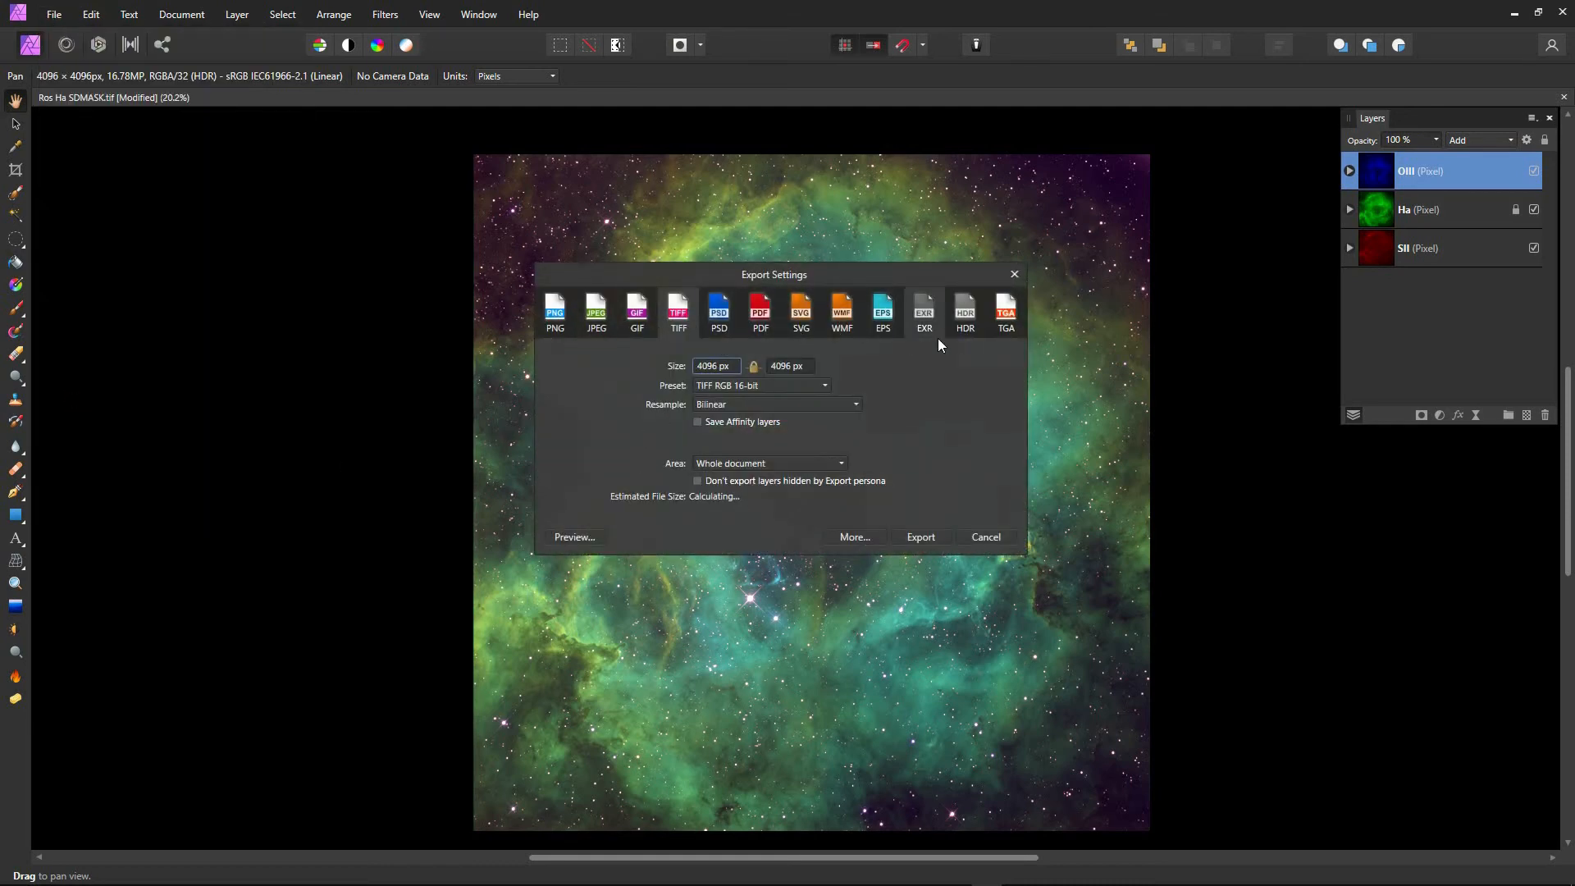
{"action": "left_click", "coordinate": [719, 315]}
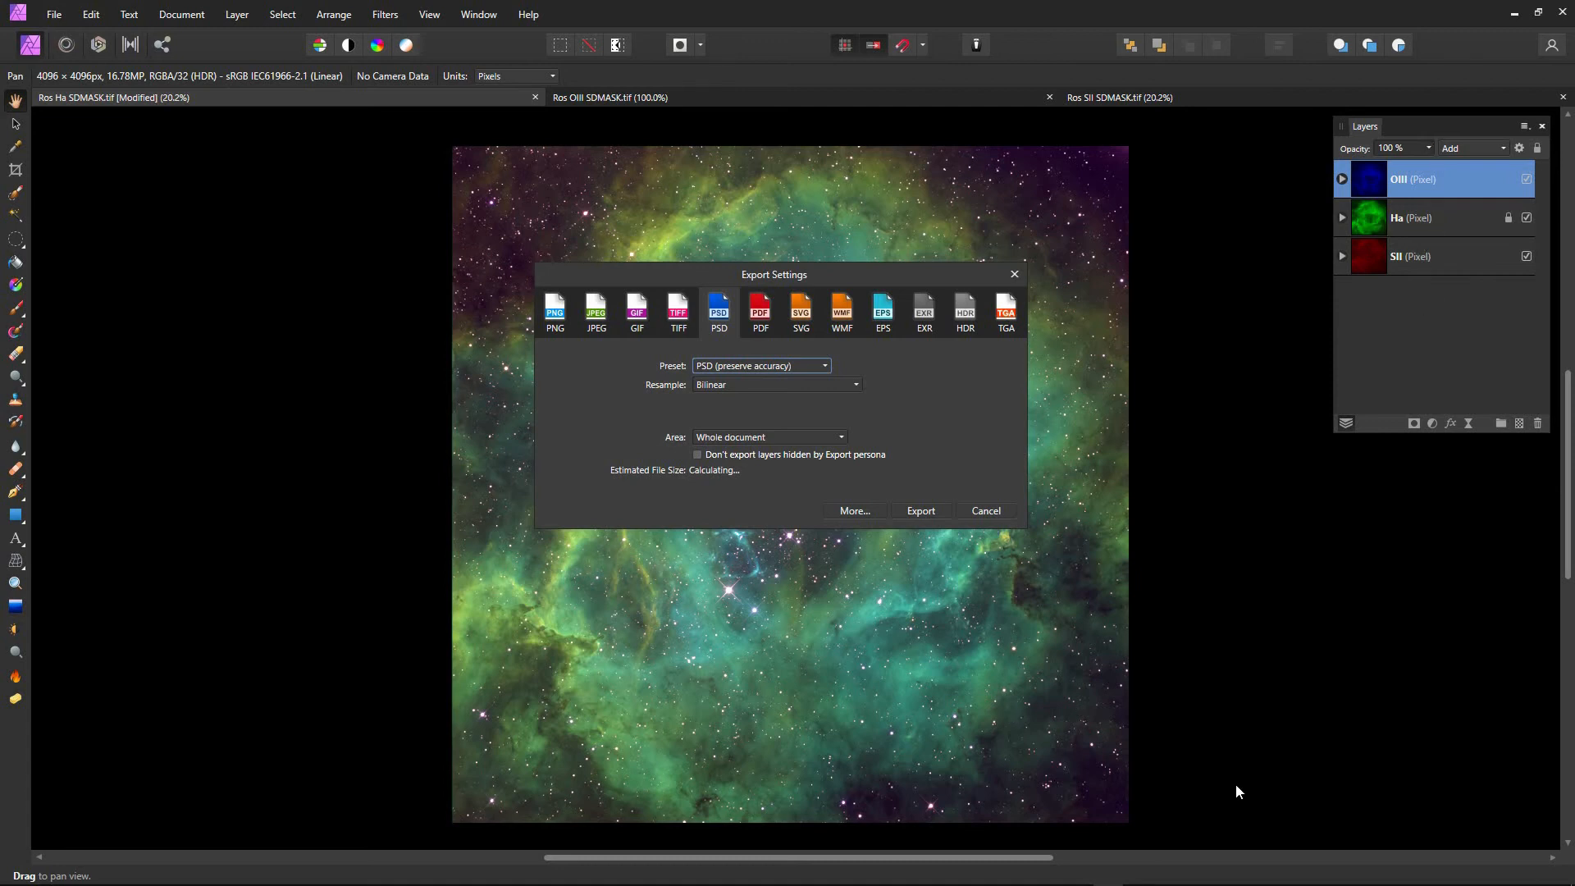
{"action": "left_click", "coordinate": [980, 509]}
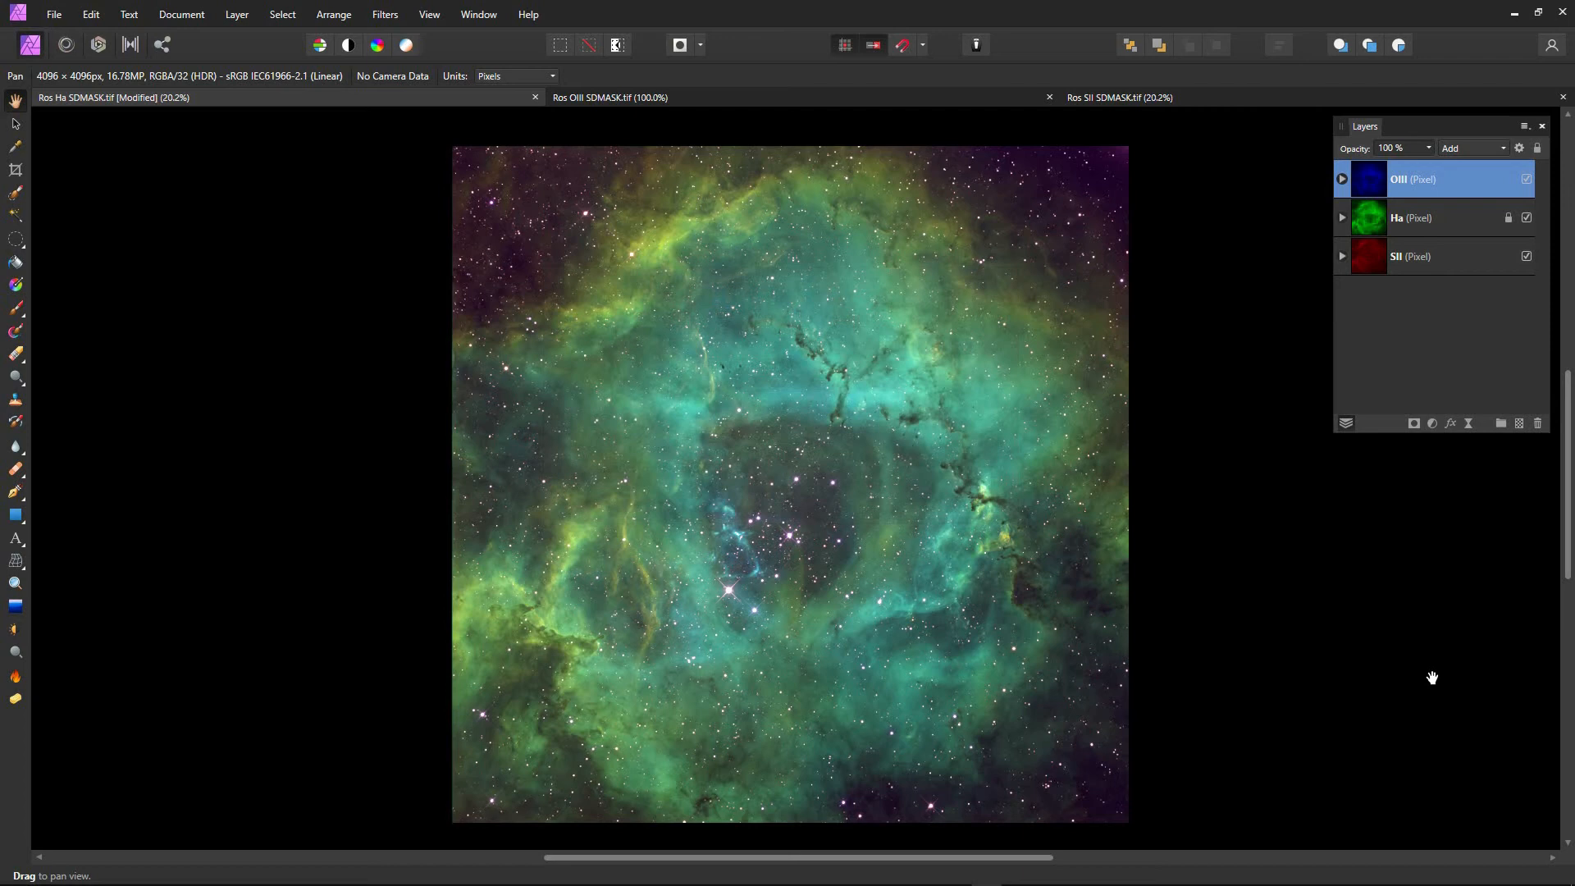
- Flatten the SII, Ha and OIII layers into one pixel layer and convert the document format to RGB/16
{"action": "key", "text": "ctrl+shift+alt+e"}
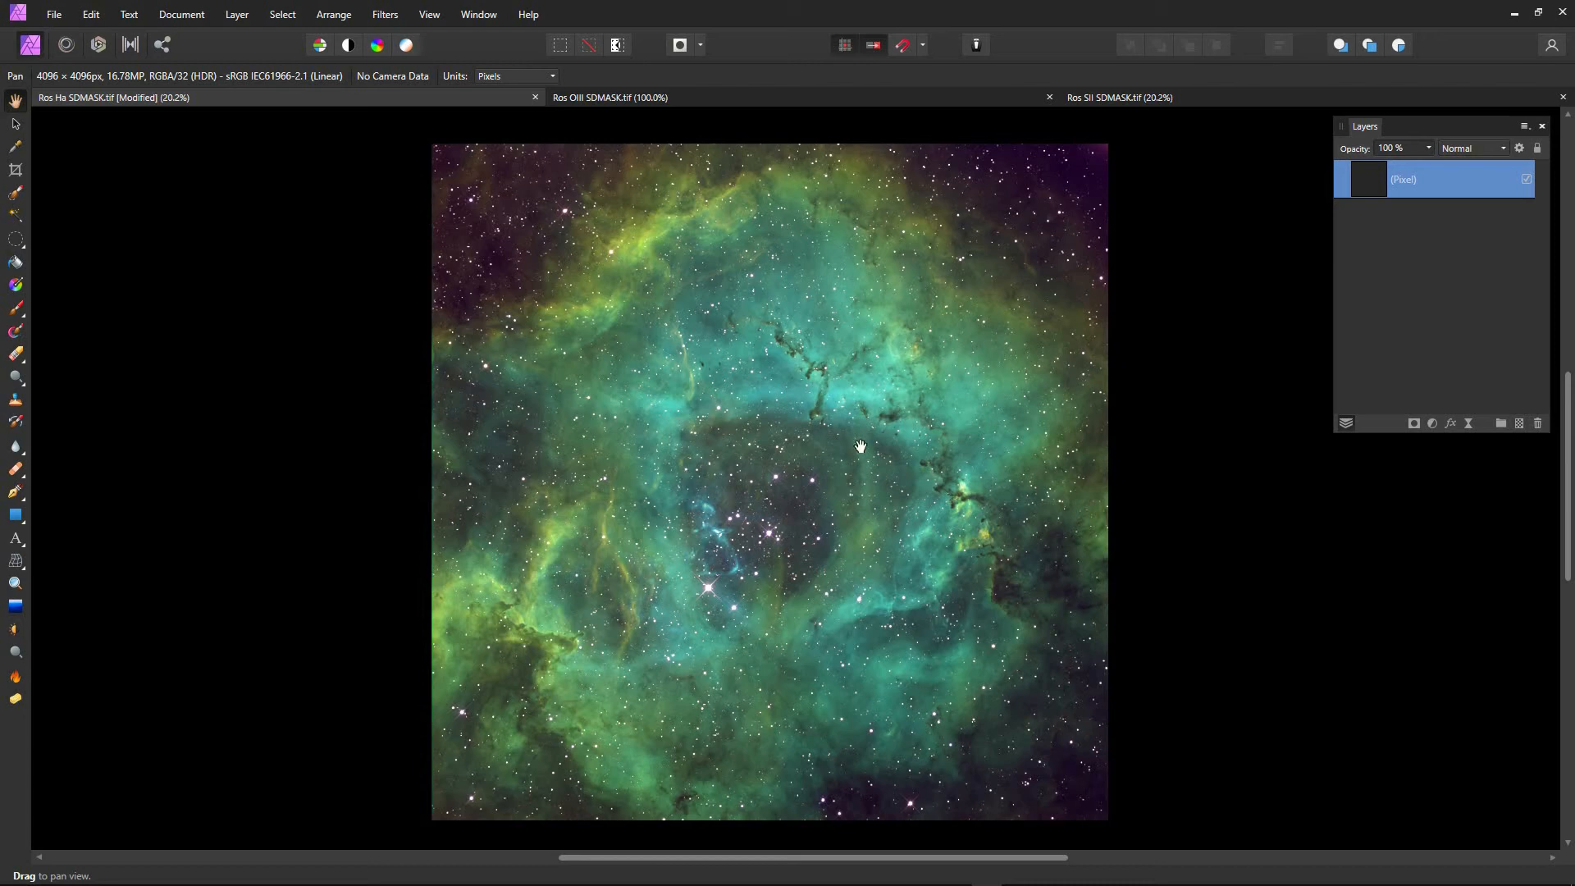
{"action": "left_click", "coordinate": [189, 15]}
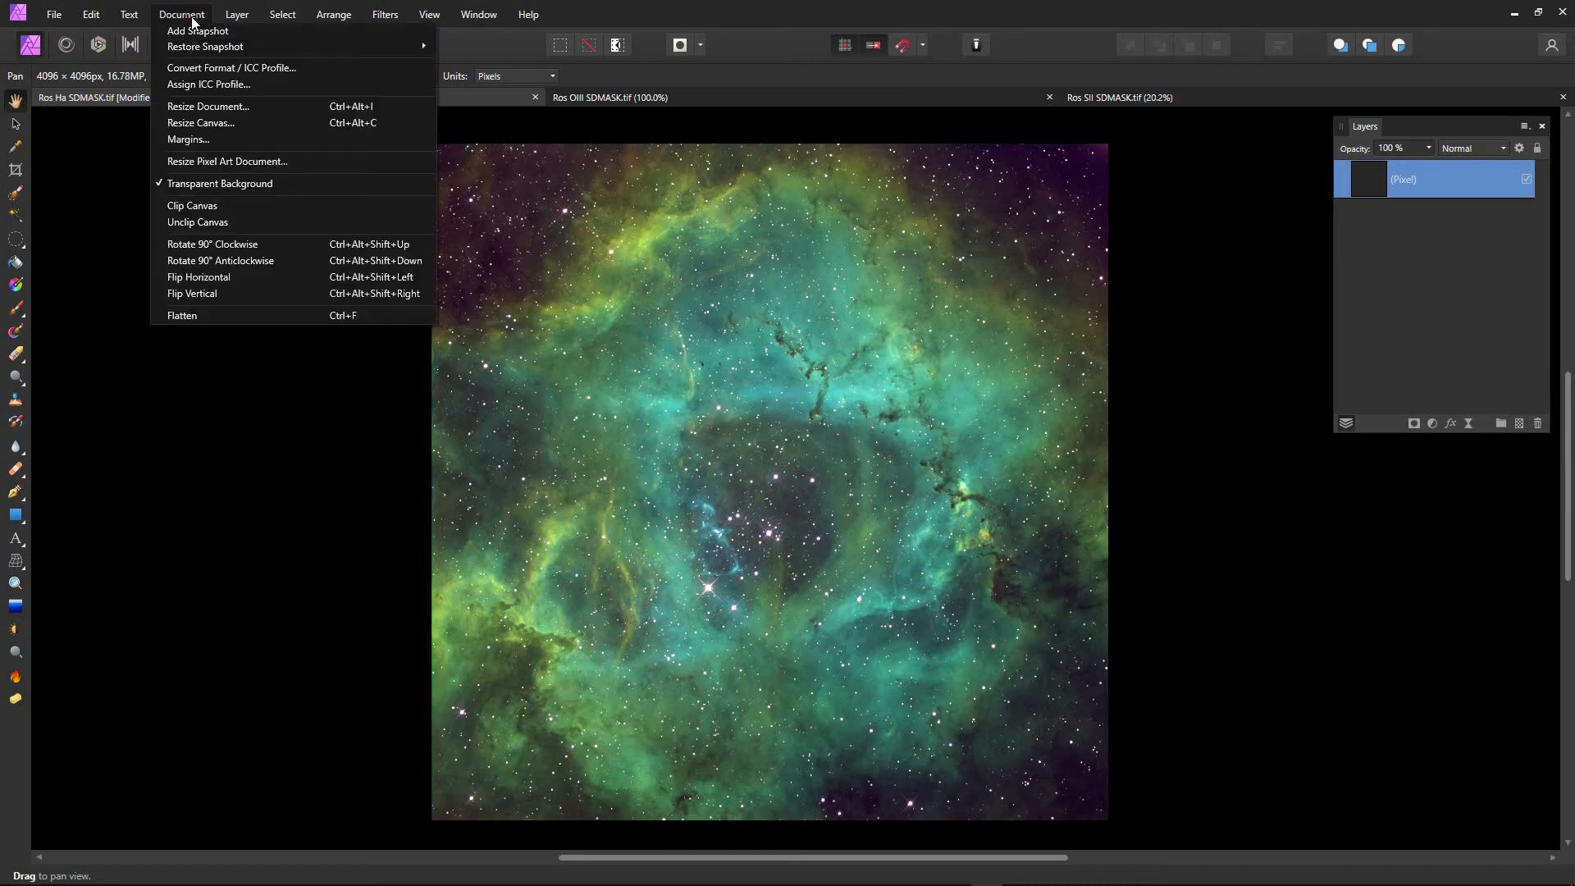
{"action": "left_click", "coordinate": [210, 70]}
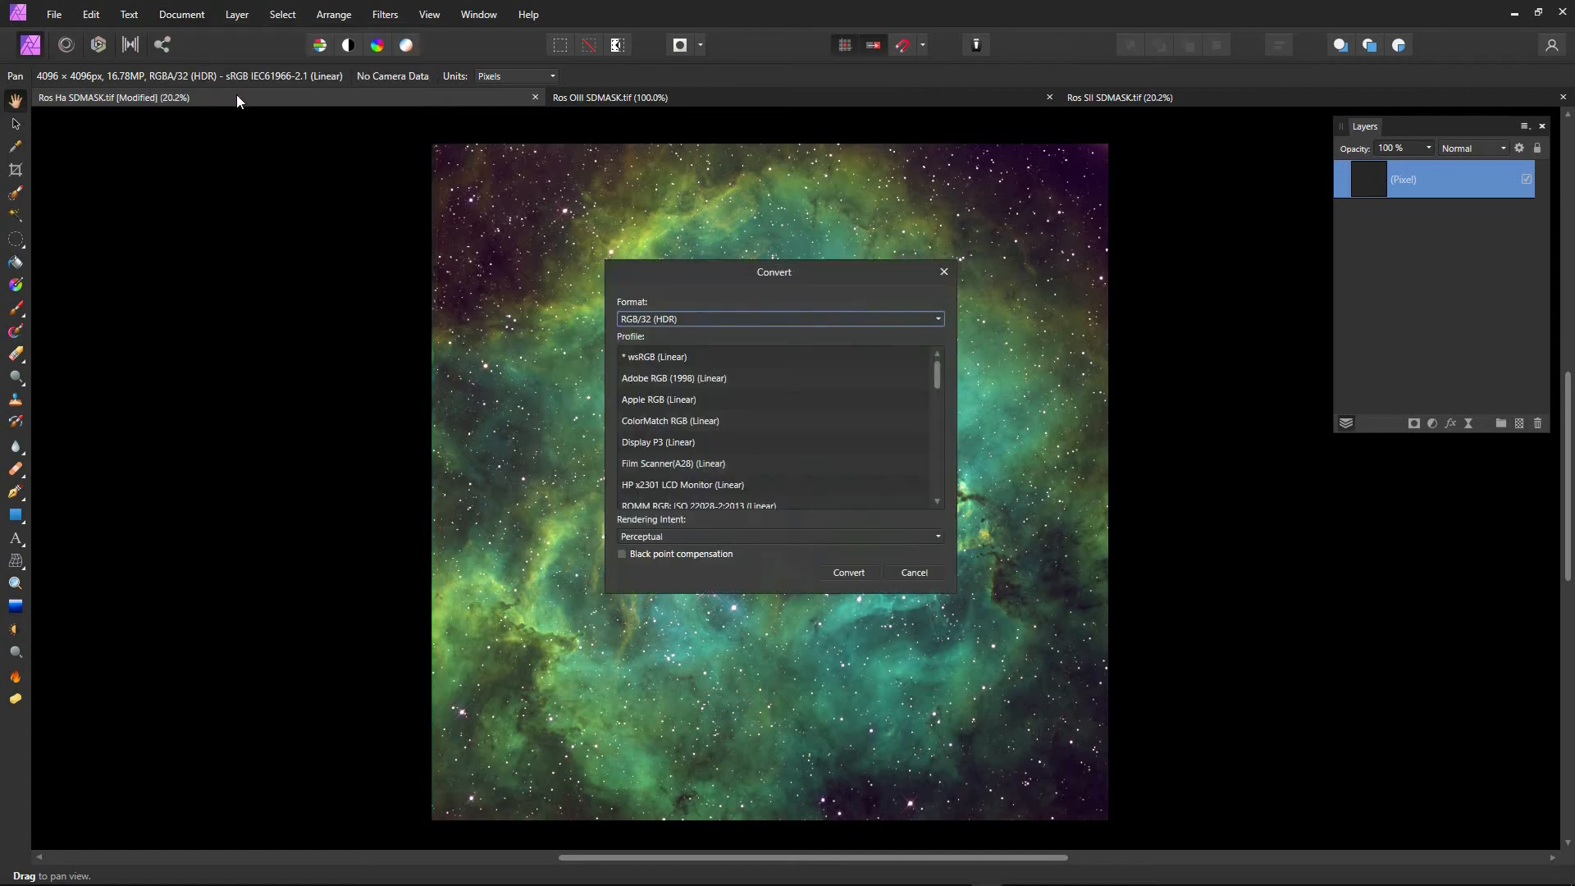
{"action": "left_click", "coordinate": [938, 317]}
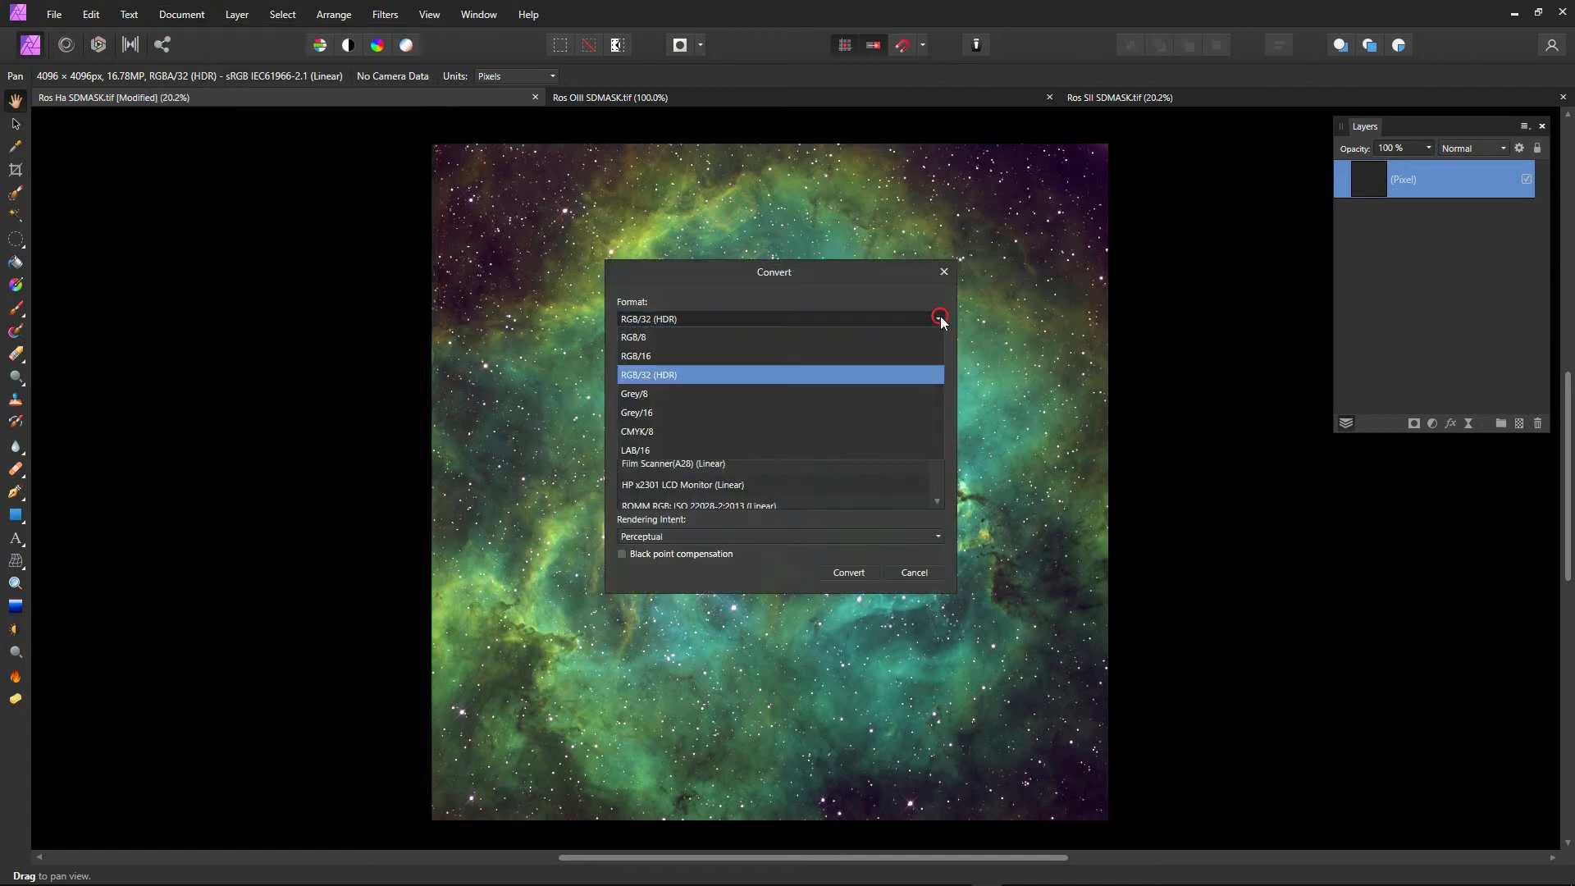
{"action": "left_click", "coordinate": [684, 358]}
{"action": "left_click", "coordinate": [853, 572]}
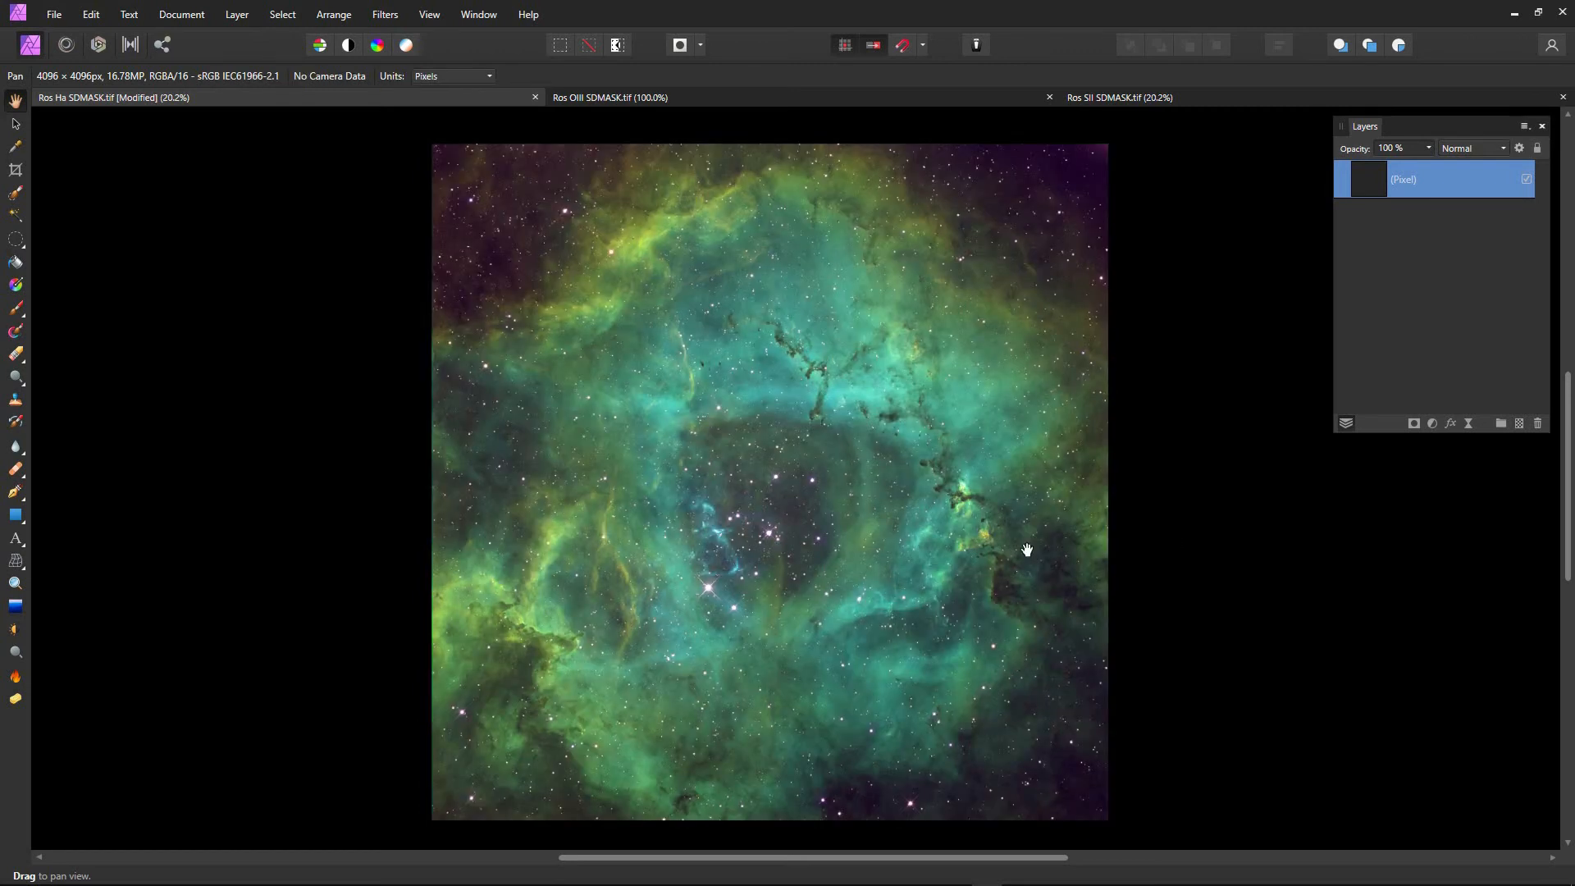
- Add a Selective Colour adjustment and set its Greens to cyan -100%, magenta 31% and yellow -34%
{"action": "scroll", "coordinate": [714, 517], "scroll_direction": "up", "scroll_amount": 1}
{"action": "scroll", "coordinate": [762, 430], "scroll_direction": "down", "scroll_amount": 1}
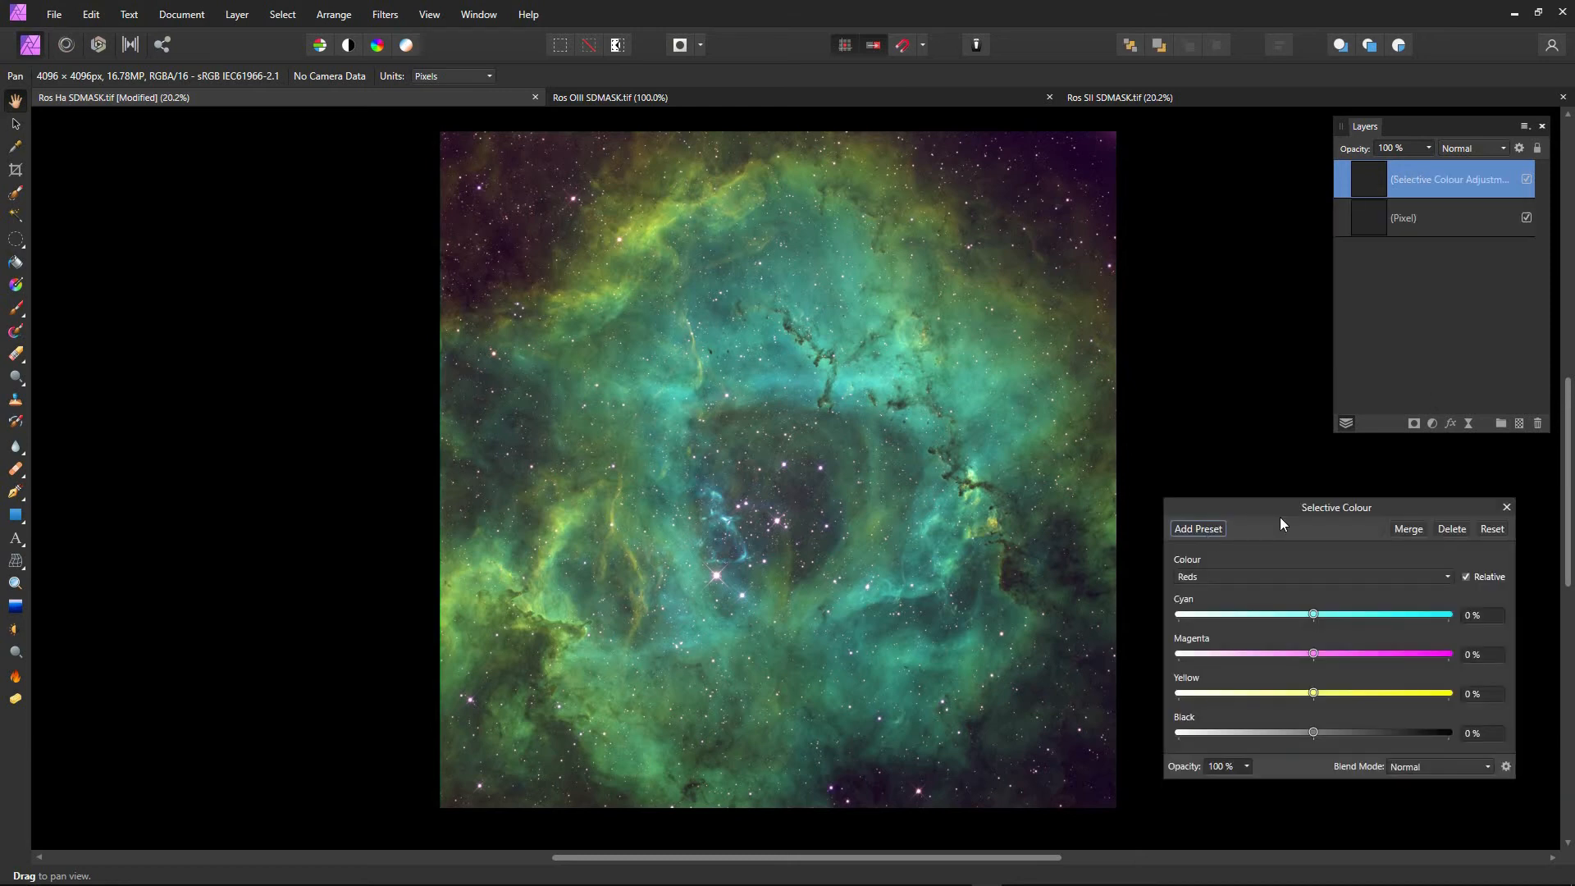
{"action": "left_click_drag", "start_coordinate": [1292, 513], "coordinate": [1281, 500]}
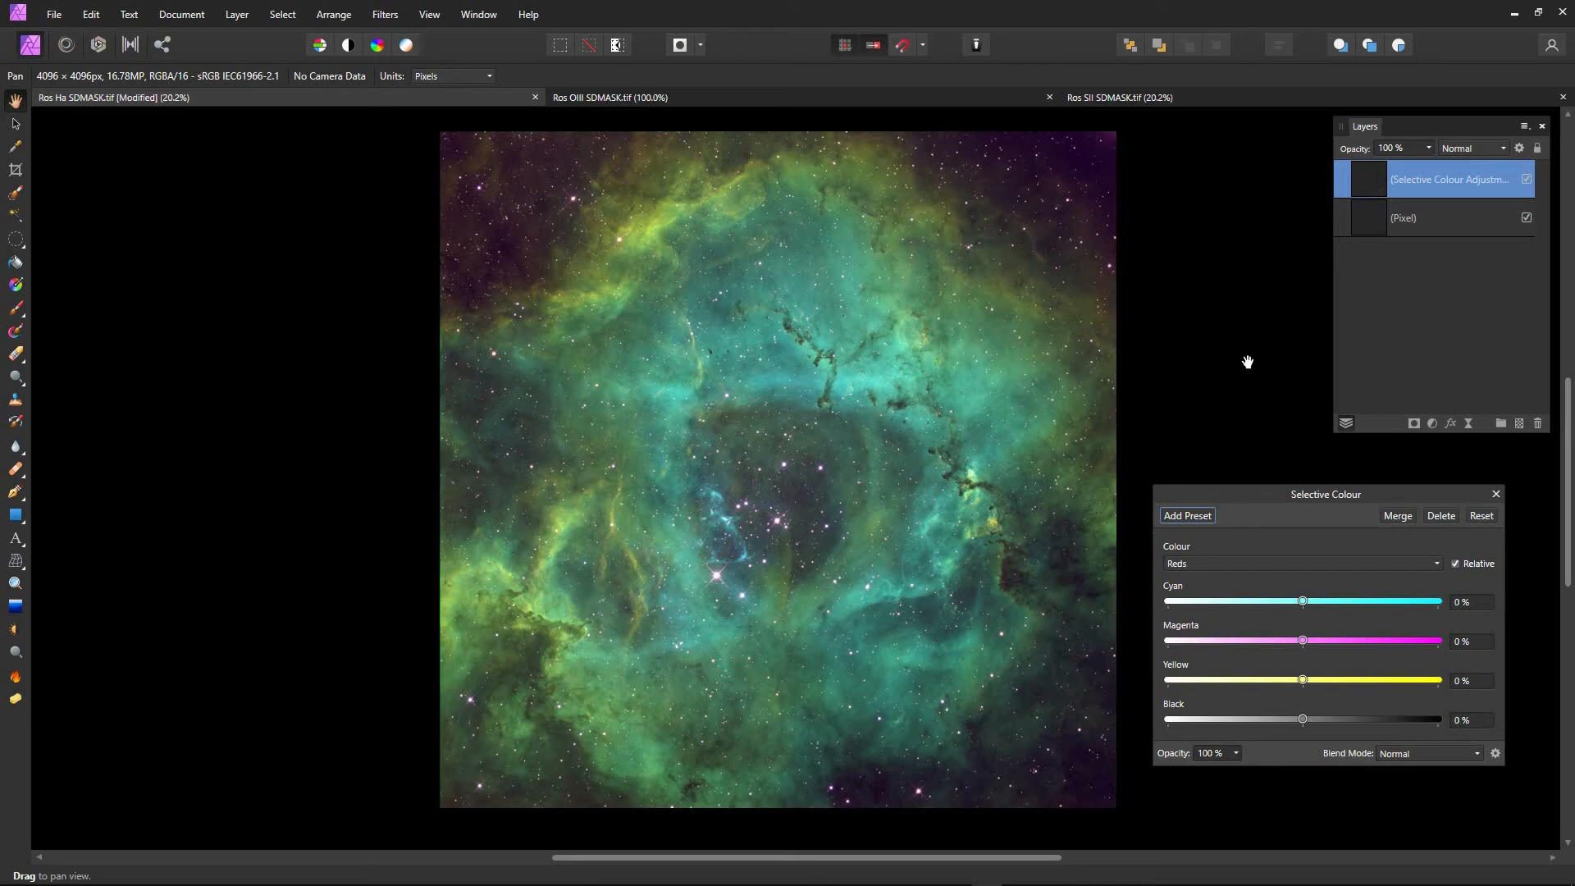
{"action": "left_click", "coordinate": [1438, 564]}
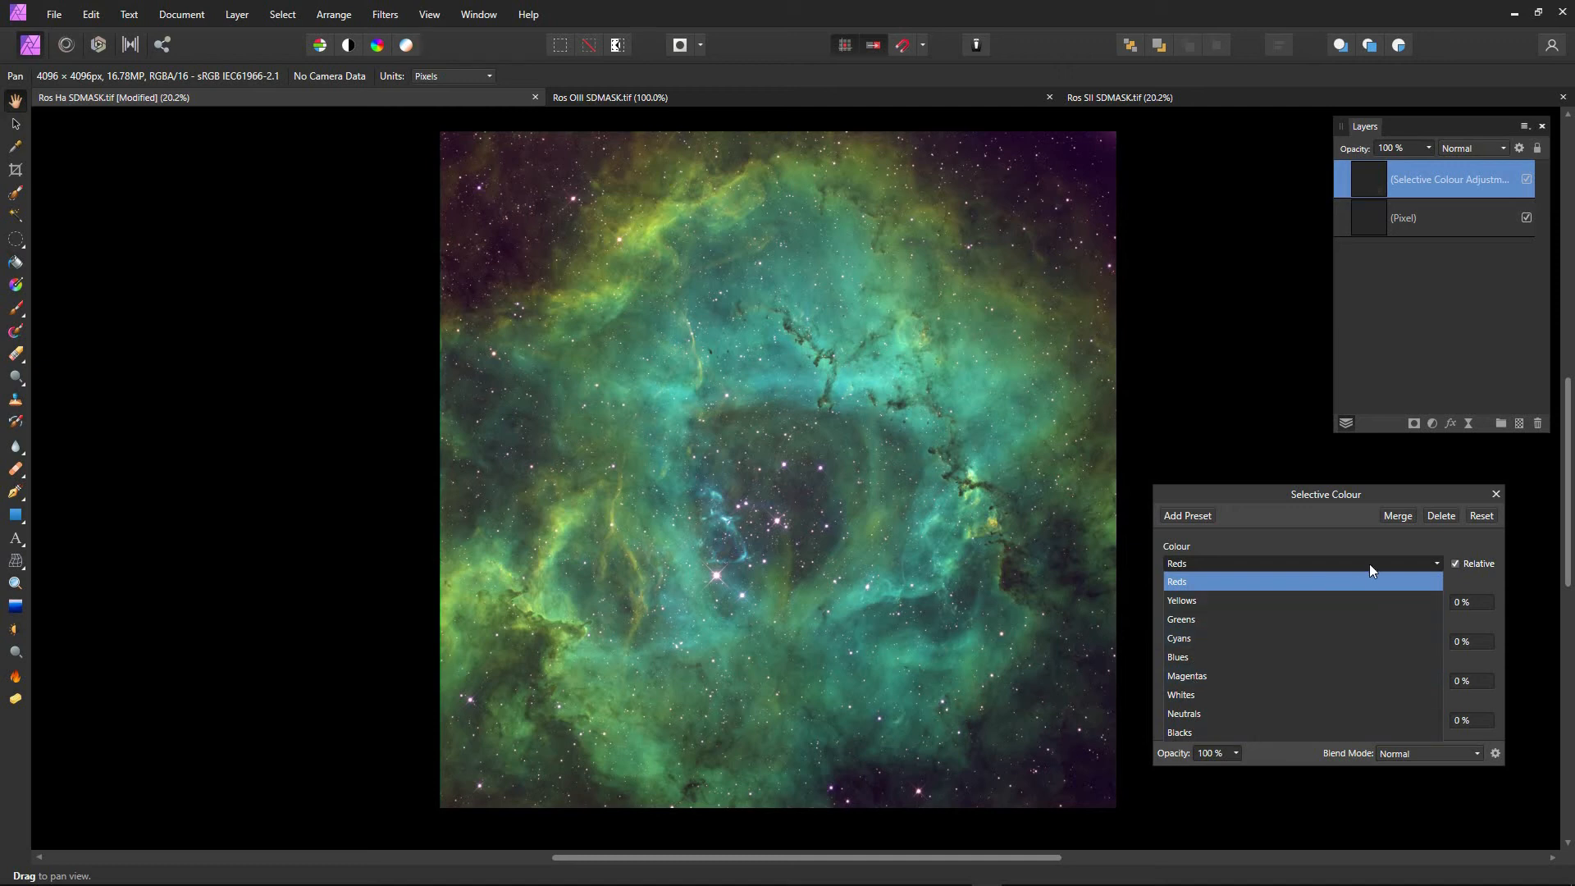
{"action": "left_click", "coordinate": [1331, 548]}
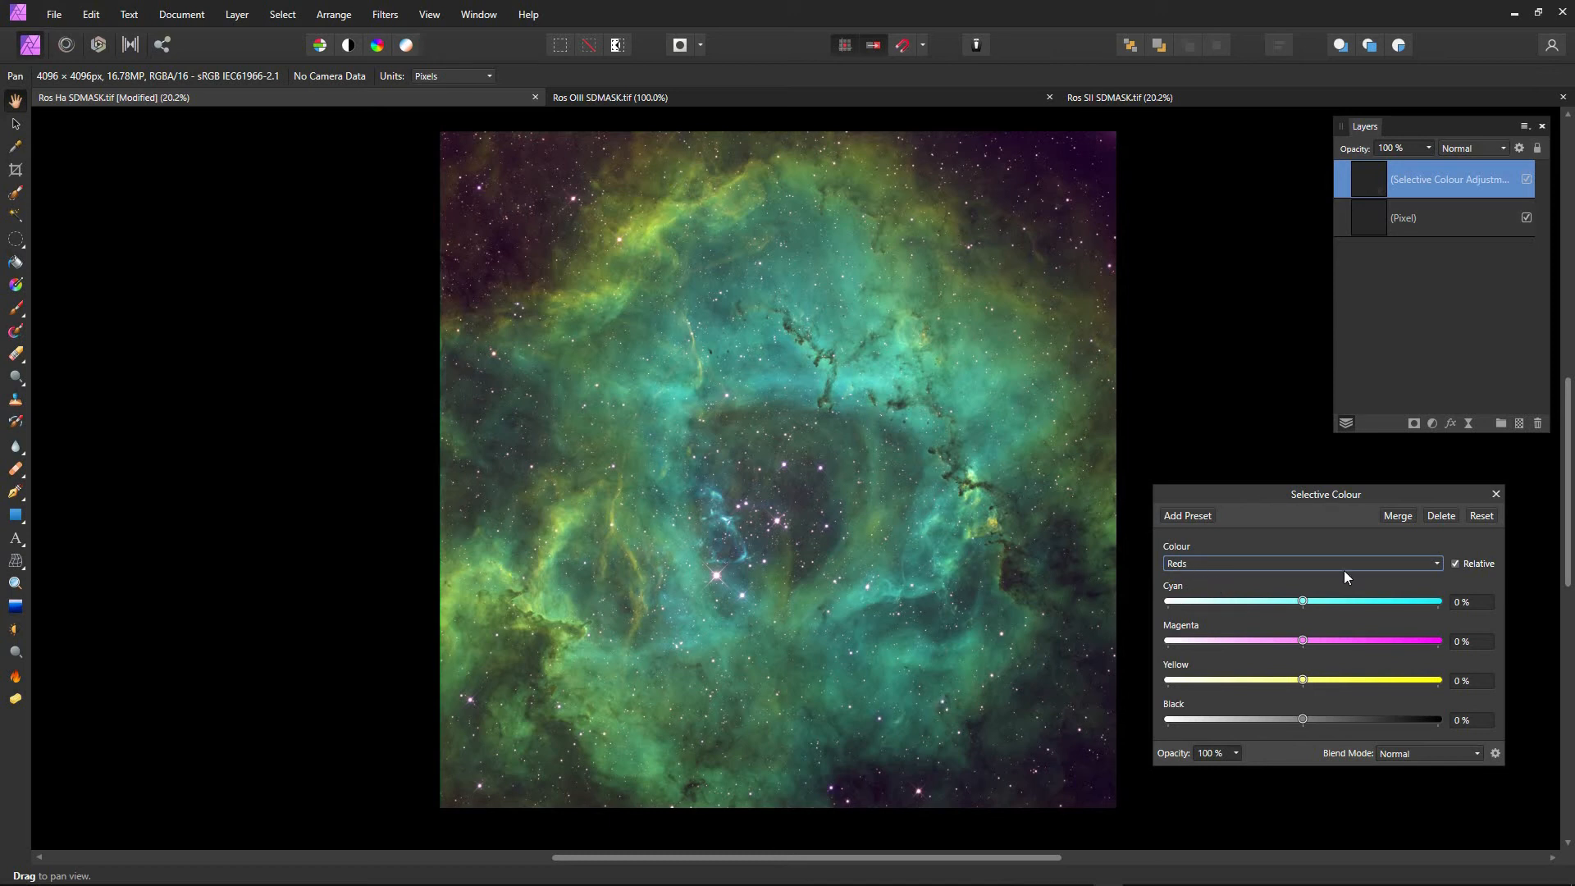
{"action": "left_click", "coordinate": [1437, 566]}
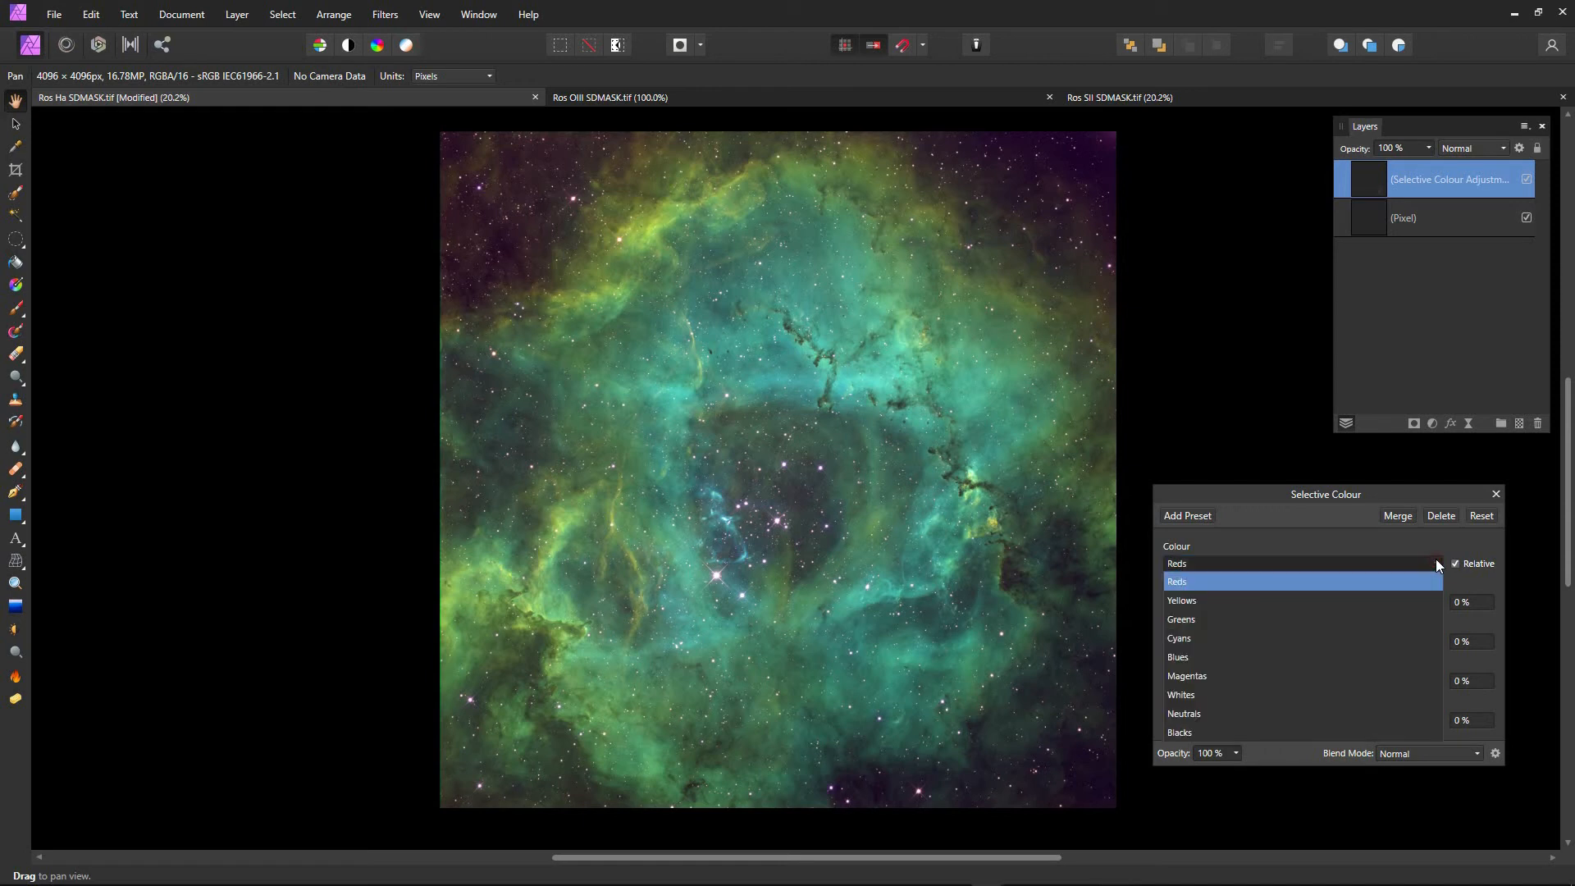
{"action": "left_click", "coordinate": [1204, 620]}
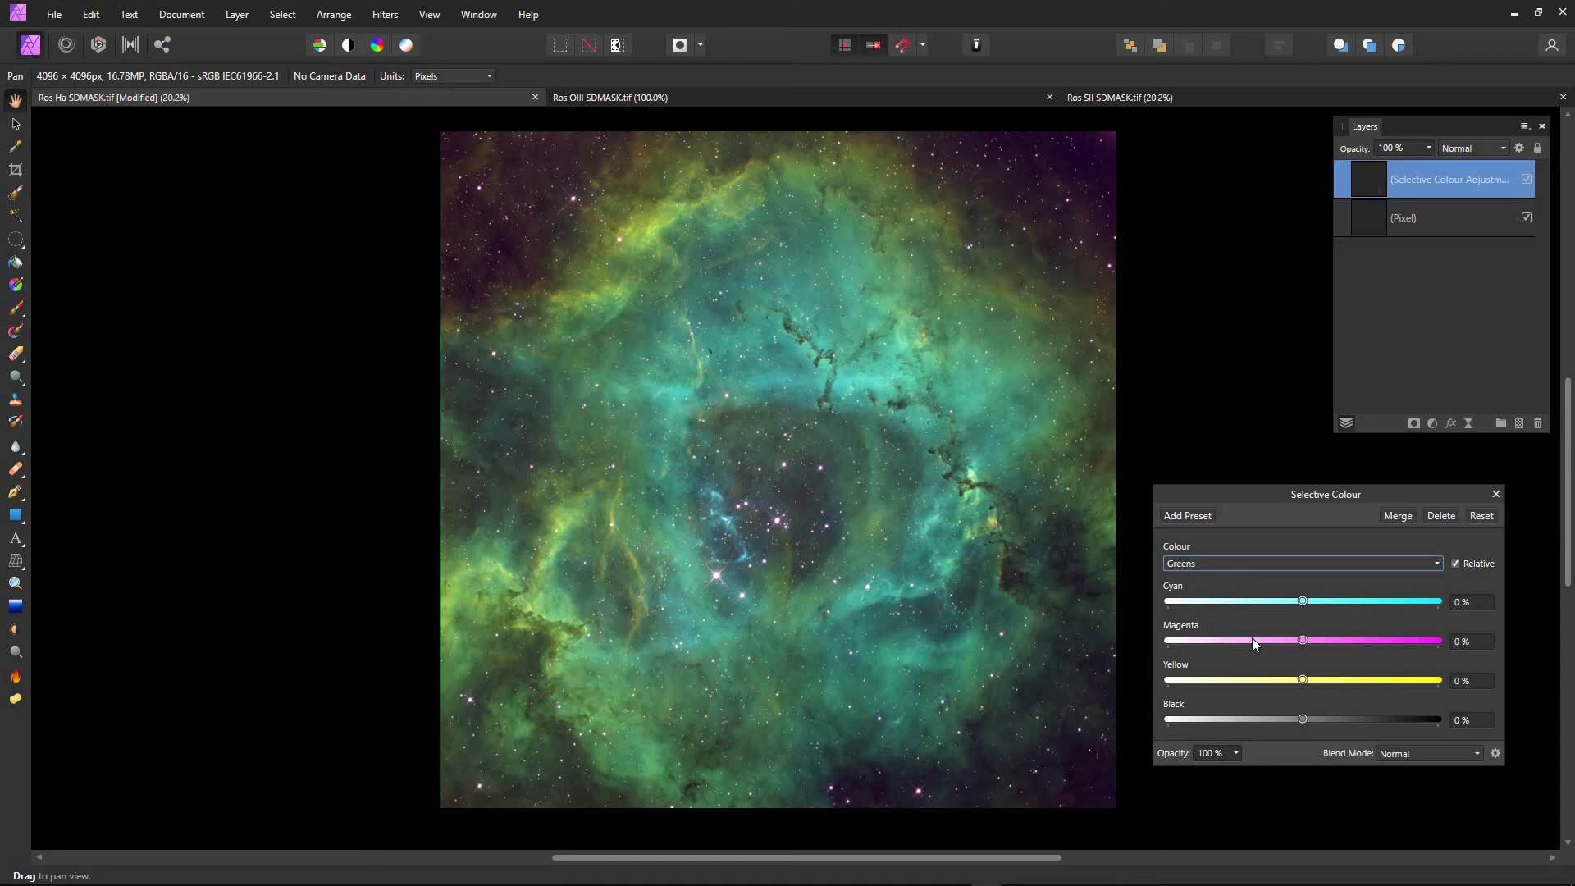
{"action": "left_click_drag", "start_coordinate": [1303, 607], "coordinate": [1123, 603]}
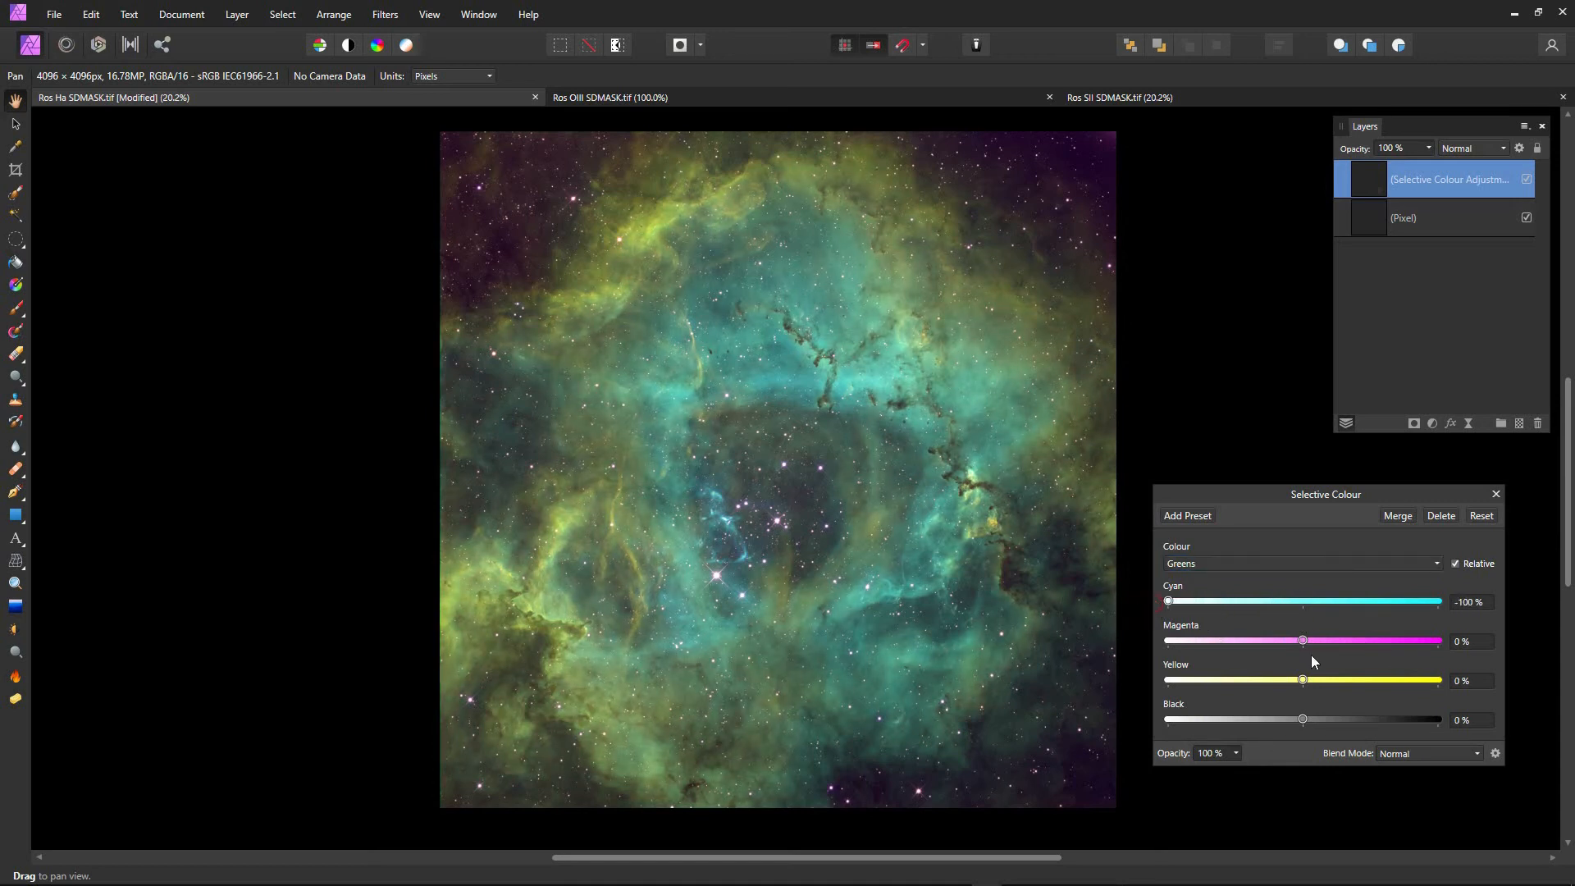
{"action": "left_click_drag", "start_coordinate": [1306, 641], "coordinate": [1244, 681]}
- Set the Yellows of the Selective Colour adjustment to cyan -100%, magenta 54% and yellow 6%
{"action": "left_click", "coordinate": [1433, 564]}
{"action": "left_click", "coordinate": [1190, 603]}
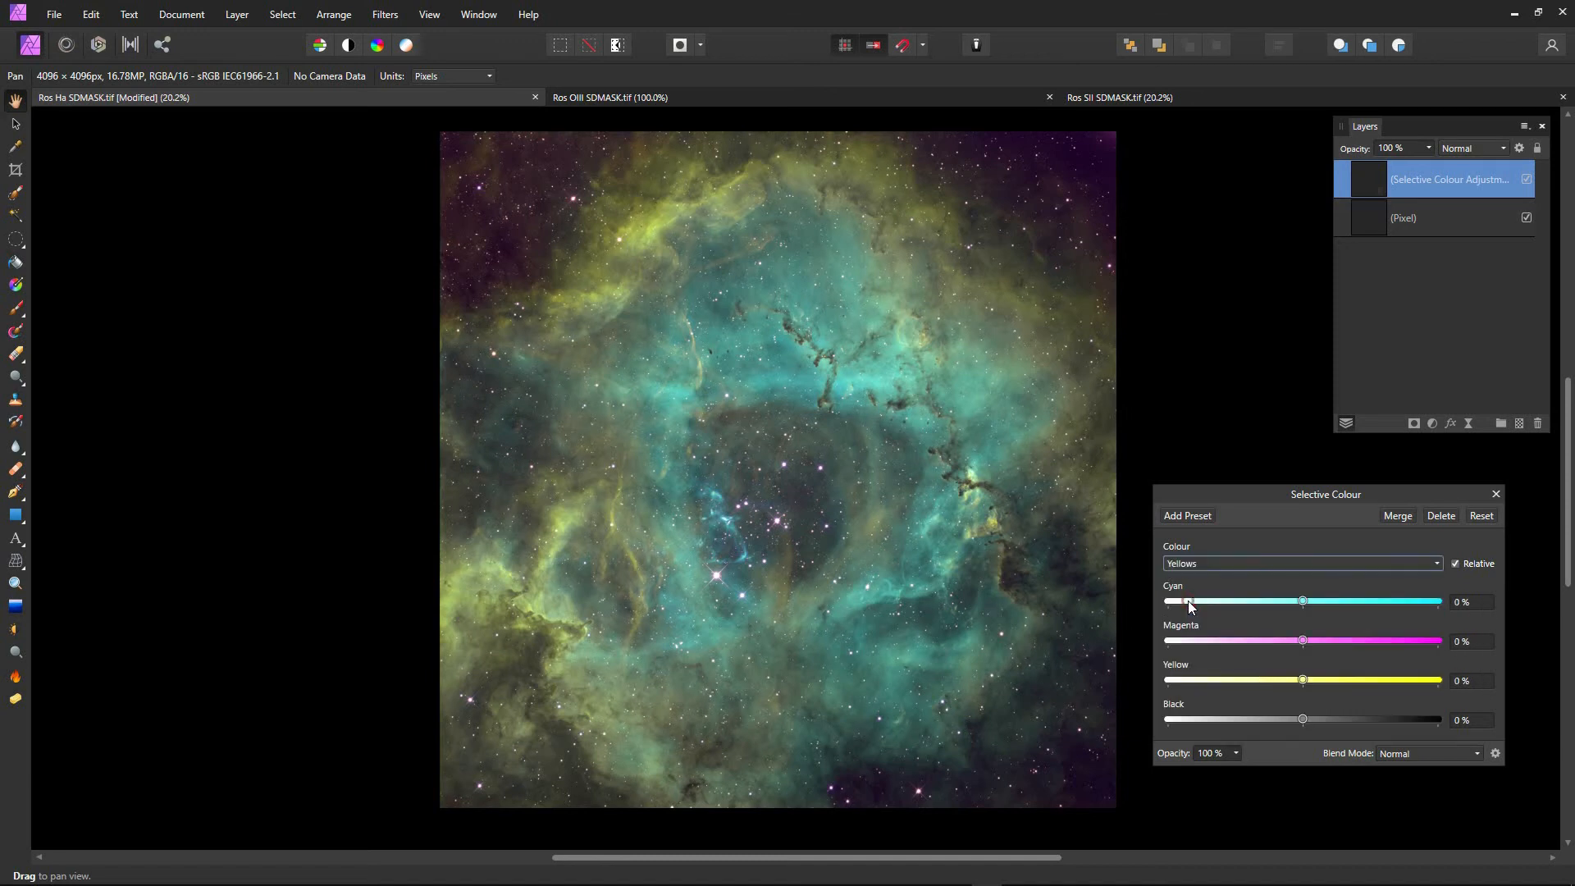
{"action": "left_click_drag", "start_coordinate": [1304, 602], "coordinate": [1186, 601]}
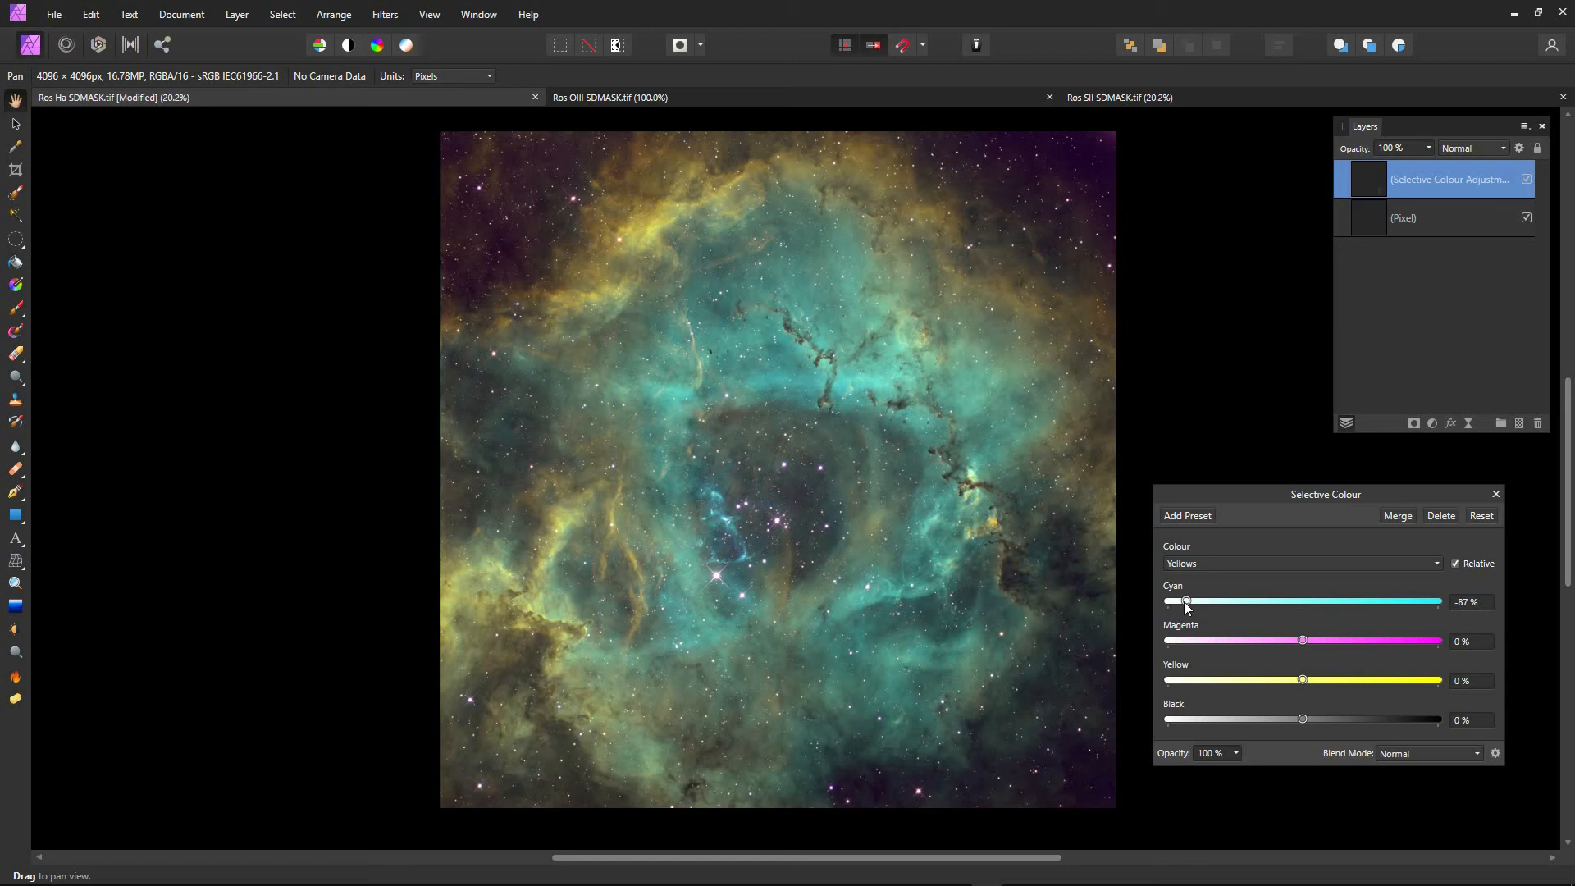
{"action": "left_click_drag", "start_coordinate": [1184, 602], "coordinate": [1301, 607]}
{"action": "left_click_drag", "start_coordinate": [1302, 602], "coordinate": [1164, 599]}
{"action": "left_click_drag", "start_coordinate": [1321, 642], "coordinate": [1371, 646]}
{"action": "mouse_move", "coordinate": [1300, 680]}
{"action": "left_mouse_down"}
{"action": "mouse_move", "coordinate": [1228, 679]}
{"action": "mouse_move", "coordinate": [1451, 685]}
{"action": "mouse_move", "coordinate": [1311, 679]}
{"action": "left_mouse_up"}
- In the Cyans of the Selective Colour adjustment, raise magenta to 65% and slightly reduce yellow
{"action": "left_click", "coordinate": [1437, 564]}
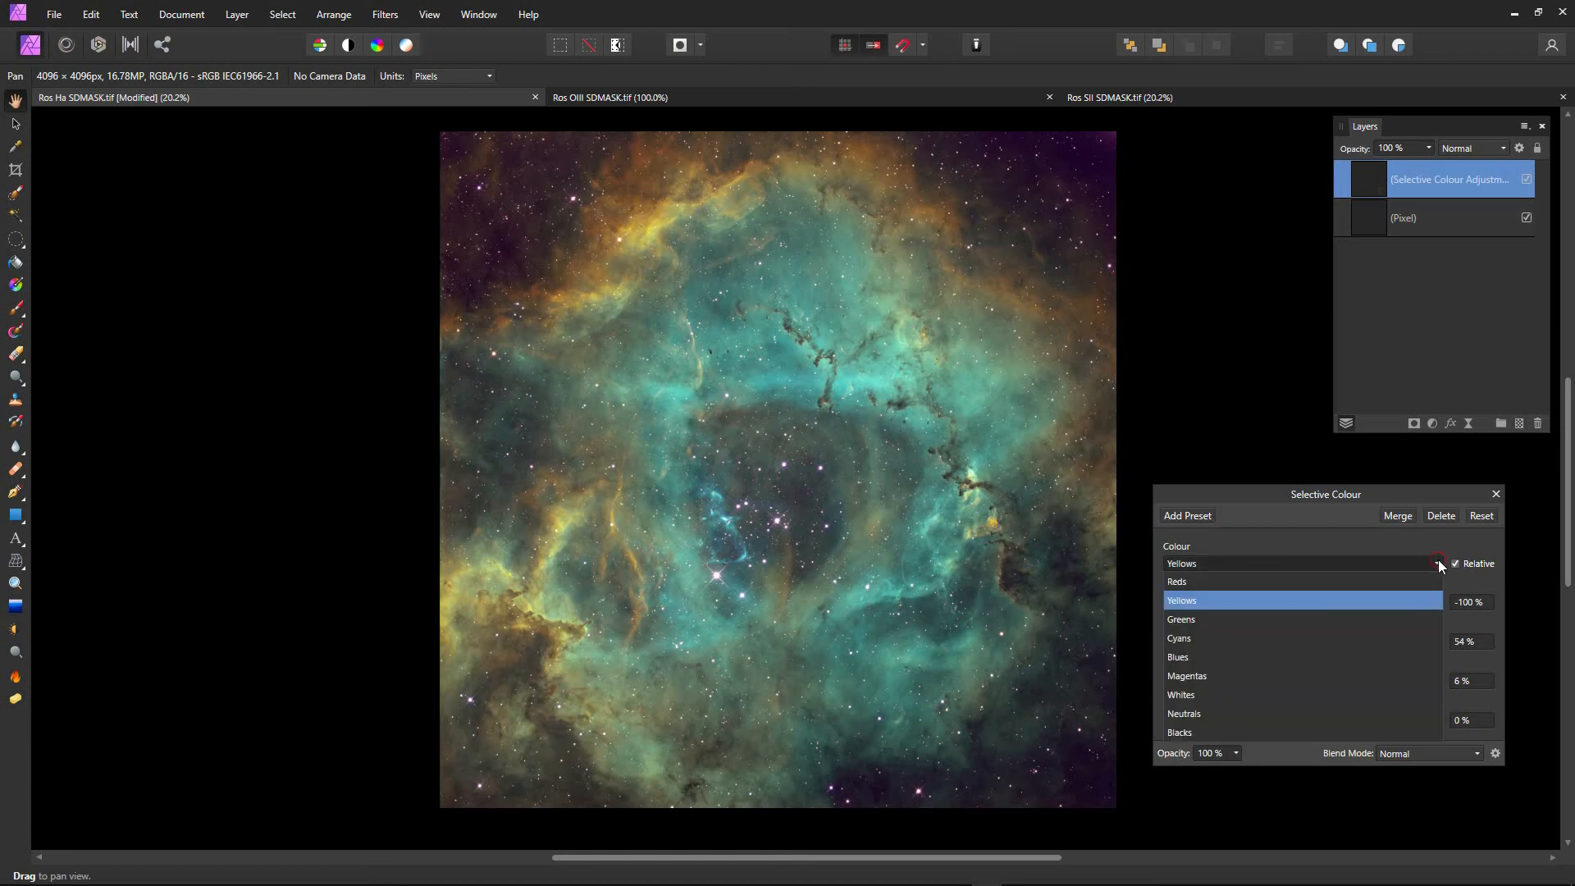
{"action": "left_click", "coordinate": [1209, 622]}
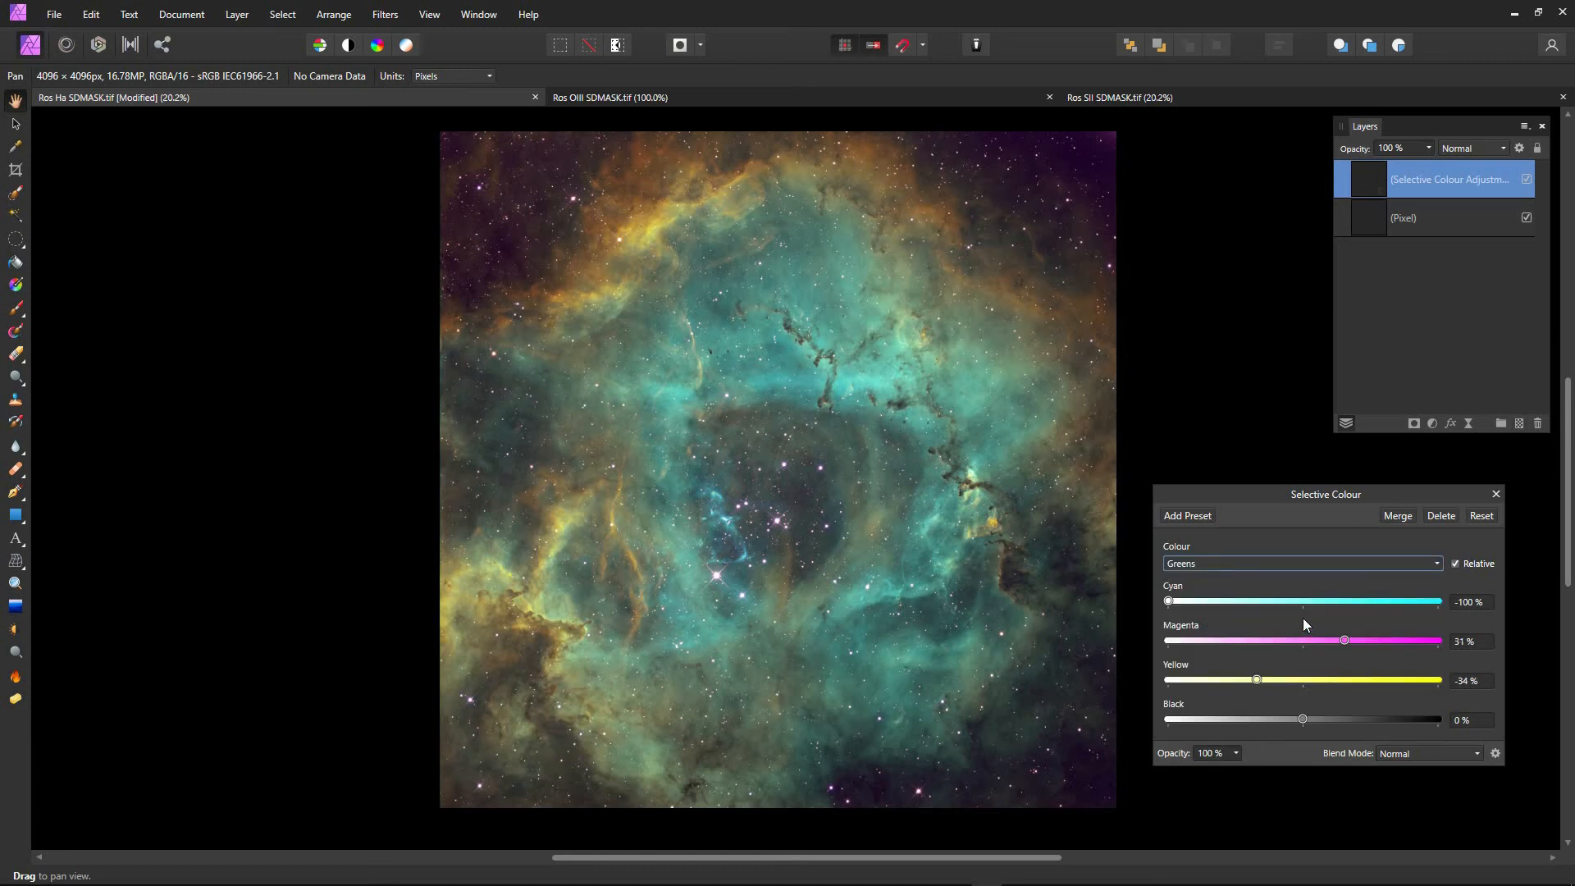
{"action": "left_click", "coordinate": [1433, 564]}
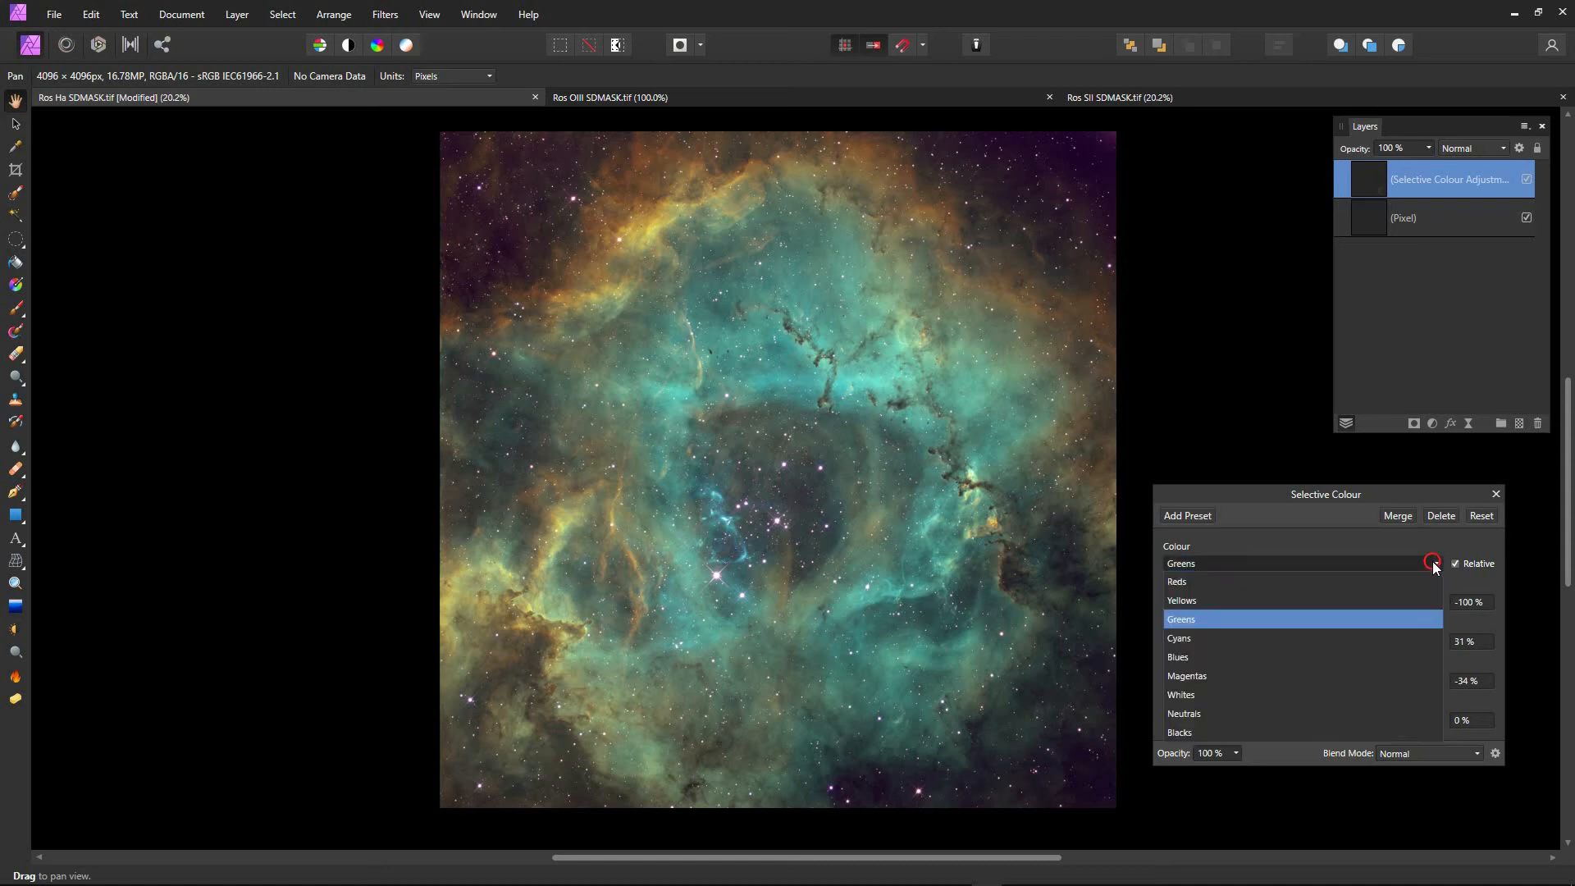
{"action": "left_click", "coordinate": [1217, 638]}
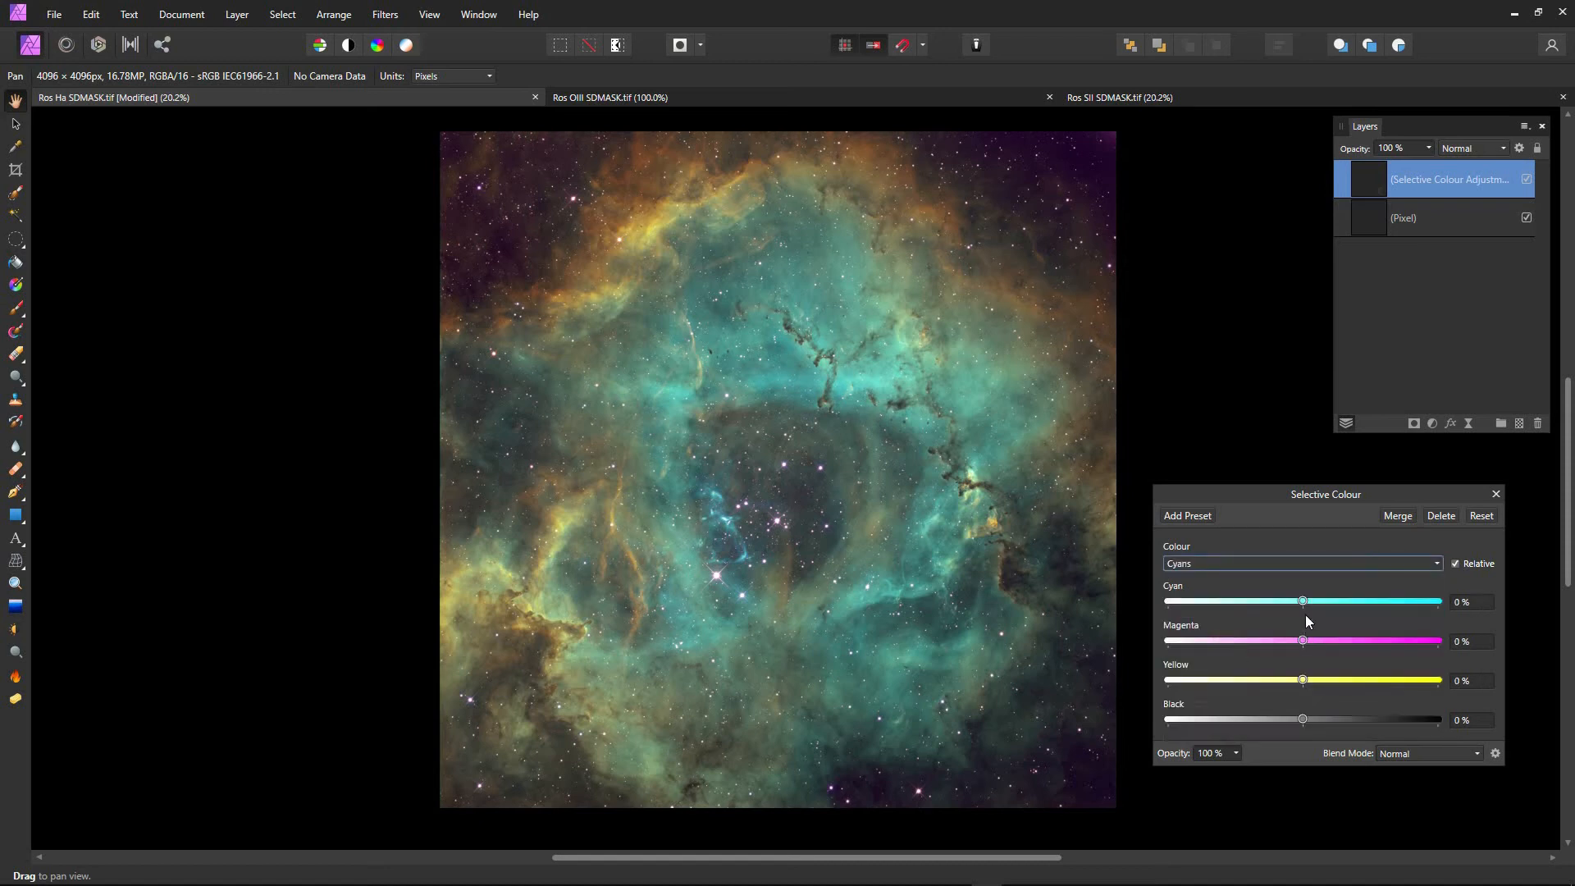
{"action": "mouse_move", "coordinate": [1304, 604]}
{"action": "left_mouse_down"}
{"action": "mouse_move", "coordinate": [1124, 618]}
{"action": "mouse_move", "coordinate": [1444, 607]}
{"action": "mouse_move", "coordinate": [1303, 617]}
{"action": "left_mouse_up"}
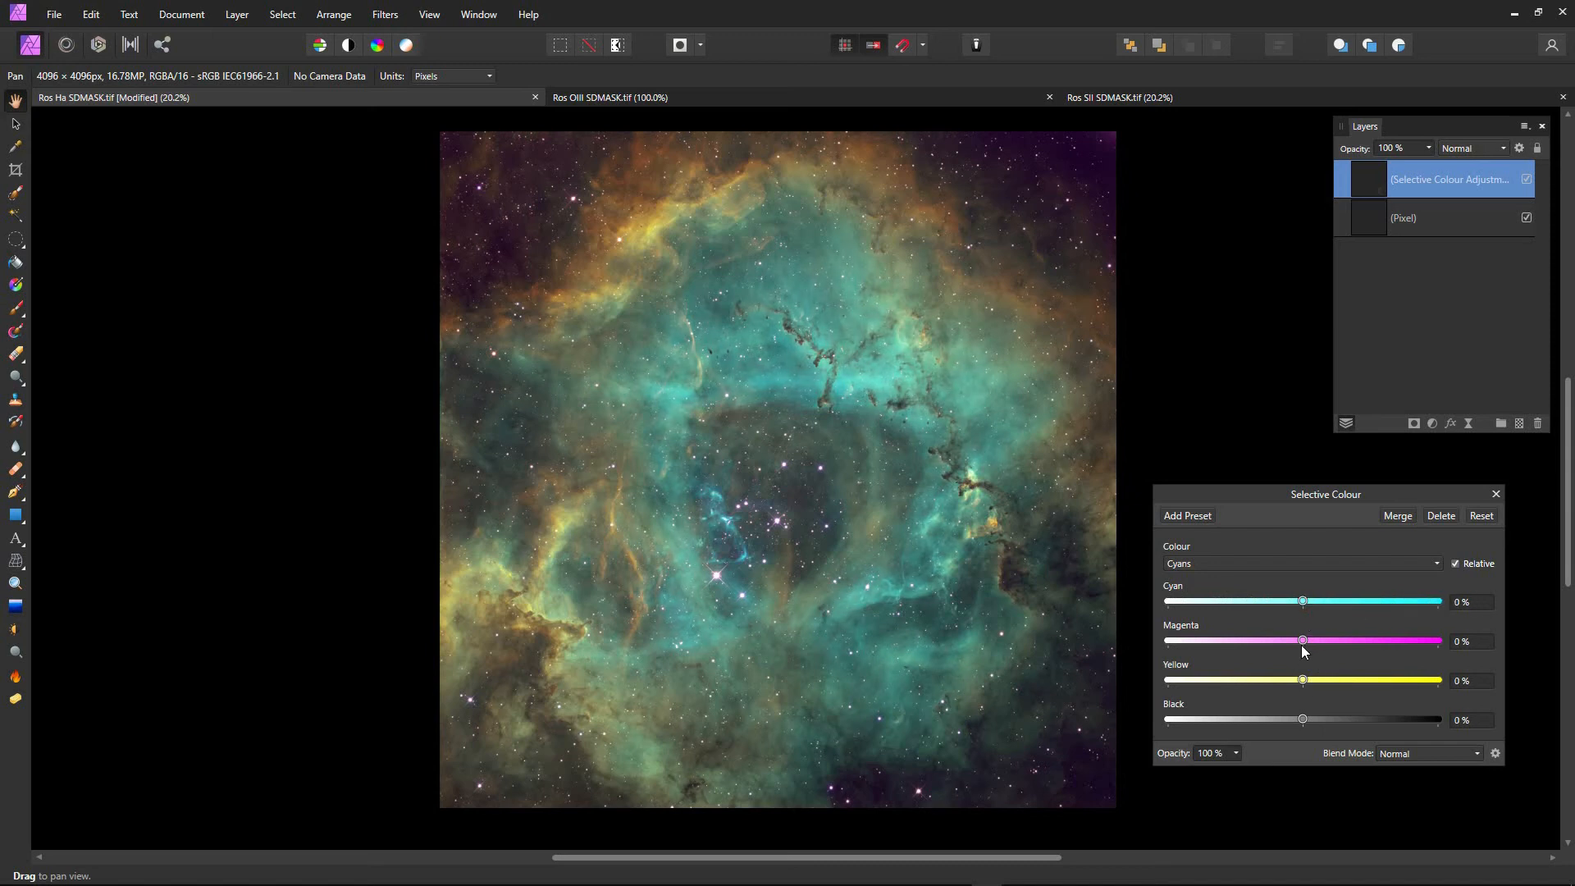
{"action": "left_click_drag", "start_coordinate": [1303, 641], "coordinate": [1337, 643]}
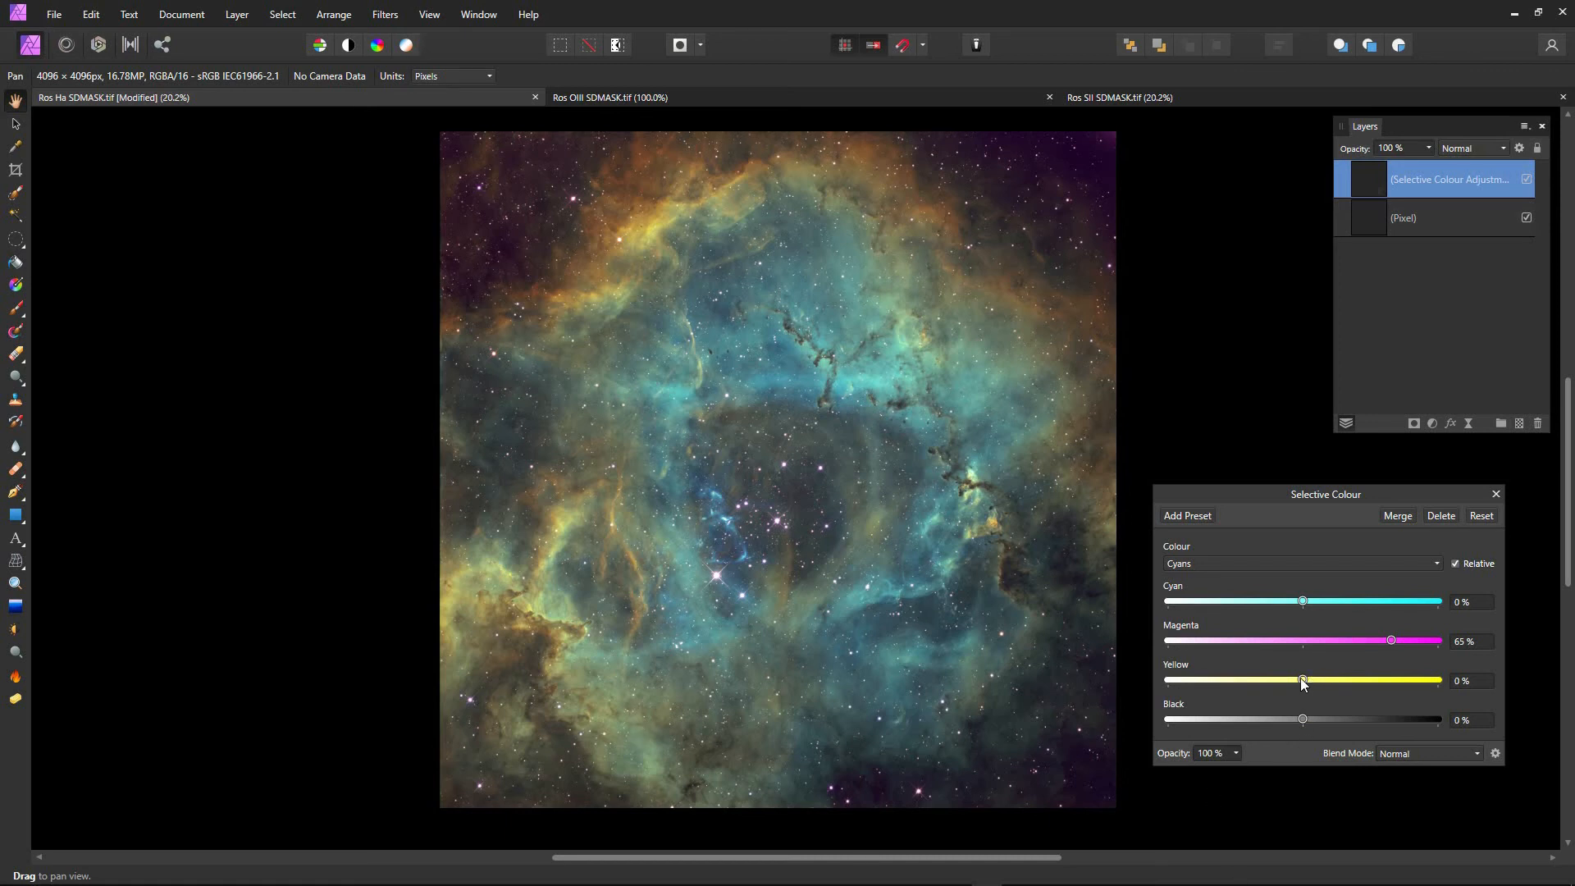
{"action": "left_click_drag", "start_coordinate": [1309, 677], "coordinate": [1193, 691]}
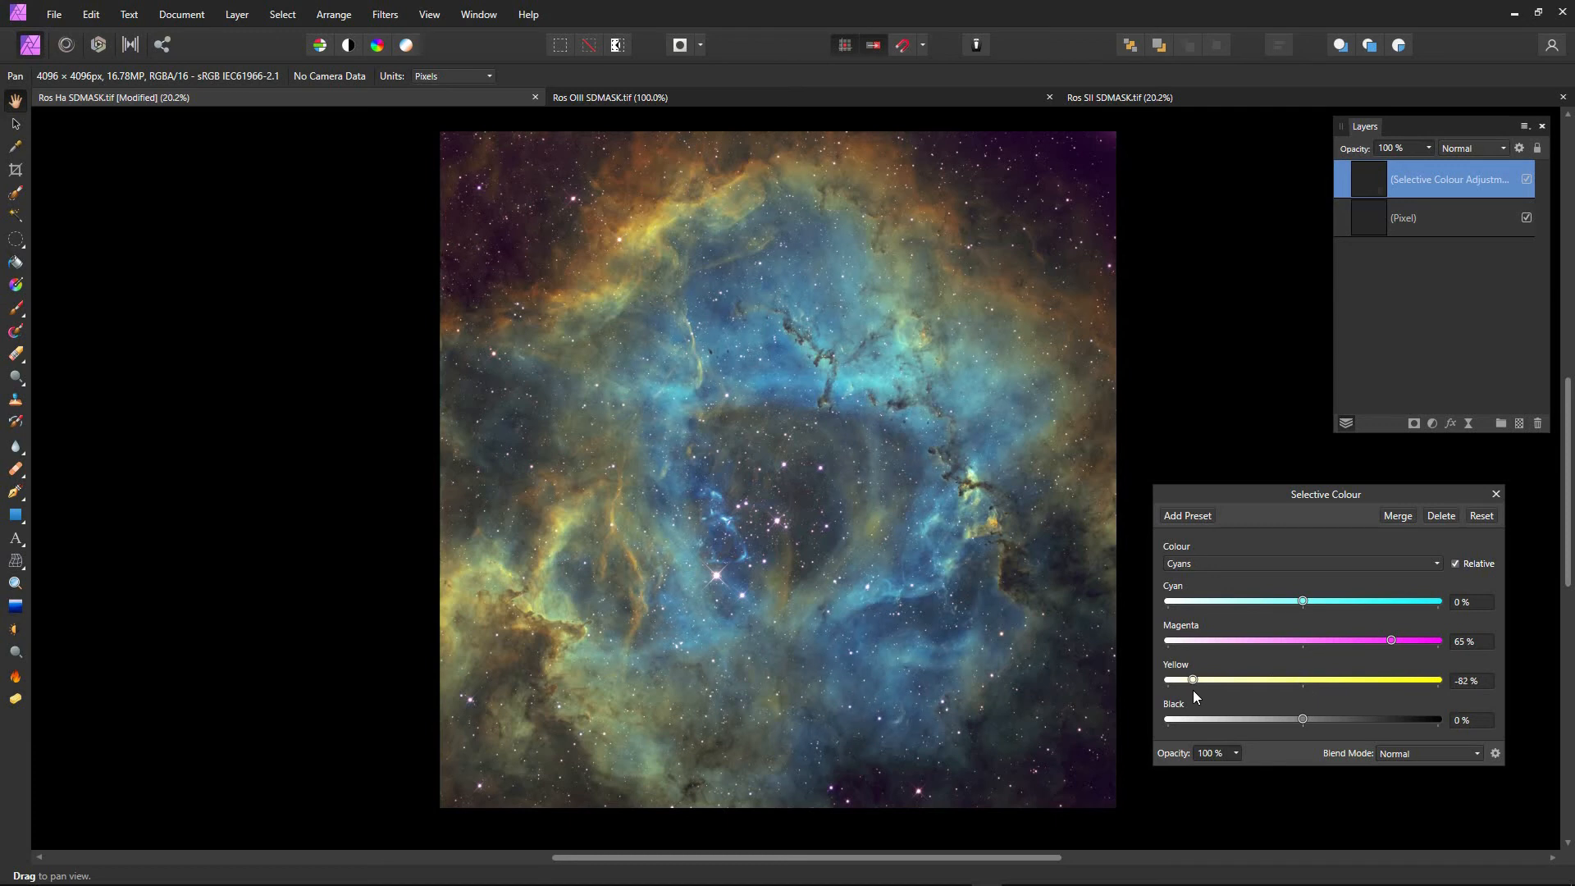
{"action": "left_click", "coordinate": [1262, 687]}
{"action": "left_click", "coordinate": [1286, 682]}
{"action": "left_click", "coordinate": [1286, 683]}
- Set the Blues of the Selective Colour adjustment to cyan 10% and magenta -5%, judging the effect on the nebula core
{"action": "left_click", "coordinate": [1435, 563]}
{"action": "left_click", "coordinate": [1199, 657]}
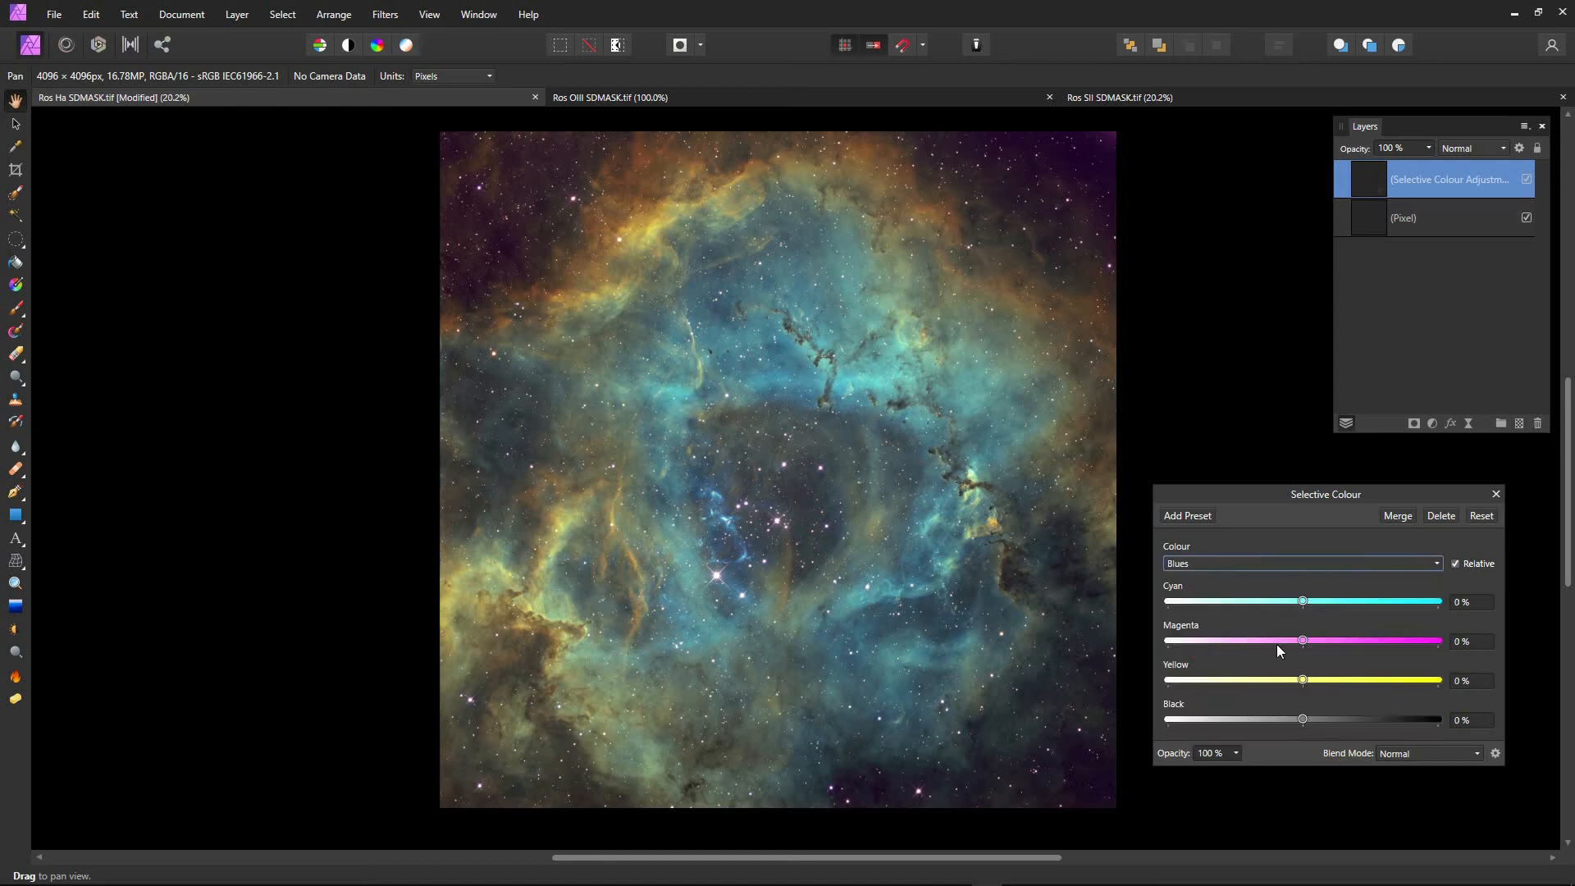
{"action": "mouse_move", "coordinate": [1318, 608]}
{"action": "left_mouse_down"}
{"action": "mouse_move", "coordinate": [1469, 603]}
{"action": "mouse_move", "coordinate": [1288, 608]}
{"action": "mouse_move", "coordinate": [1154, 631]}
{"action": "mouse_move", "coordinate": [1468, 604]}
{"action": "mouse_move", "coordinate": [1047, 663]}
{"action": "mouse_move", "coordinate": [1345, 623]}
{"action": "left_mouse_up"}
{"action": "scroll", "coordinate": [683, 521], "scroll_direction": "up", "scroll_amount": 2}
{"action": "scroll", "coordinate": [683, 525], "scroll_direction": "up", "scroll_amount": 2}
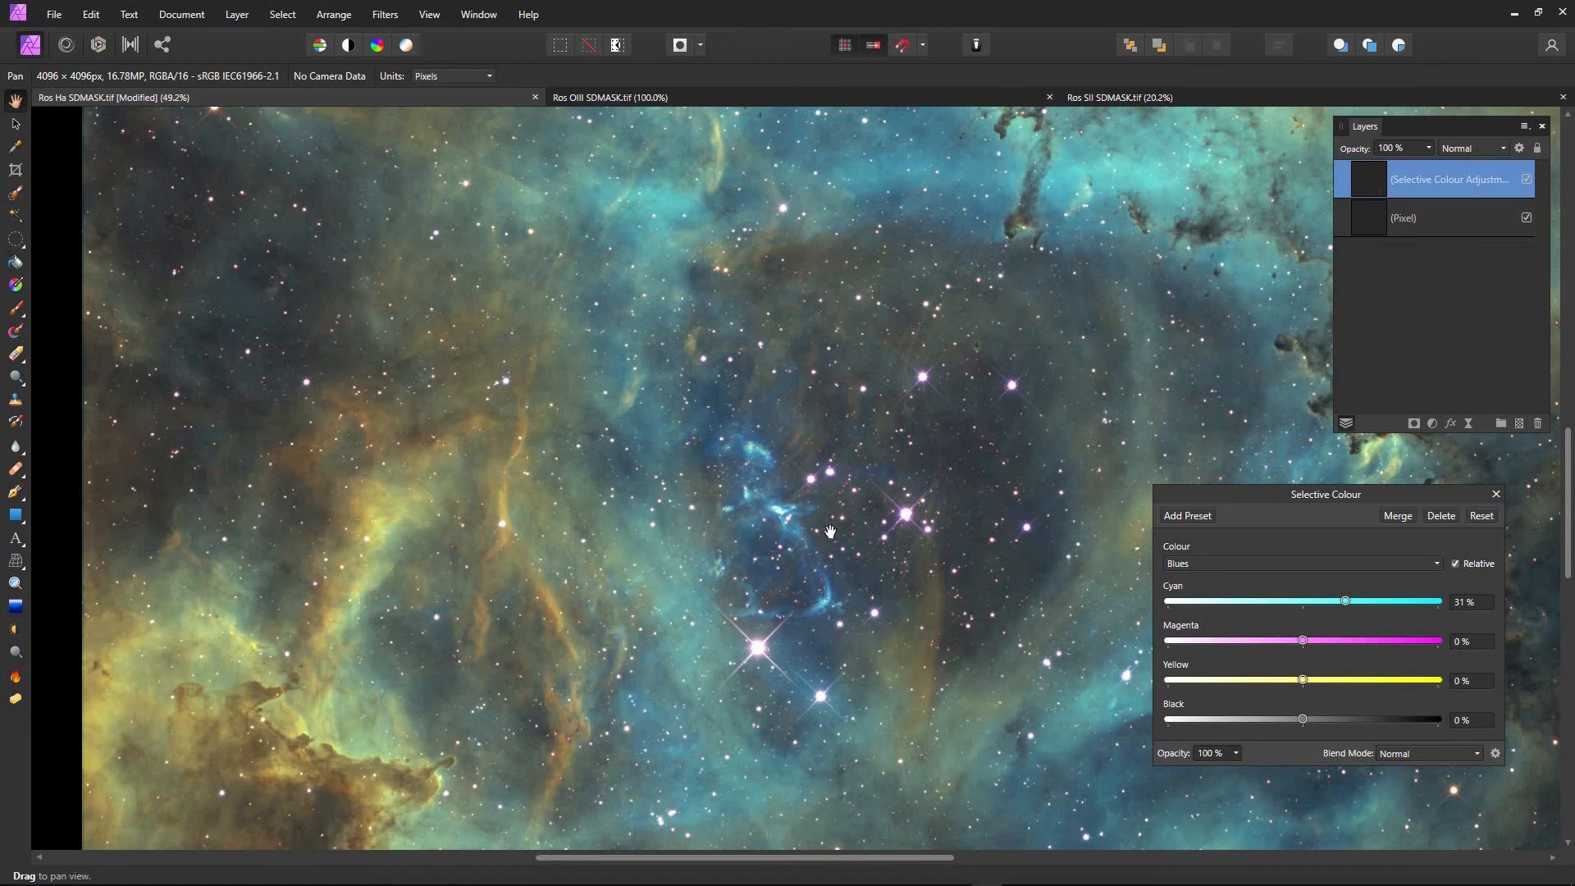
{"action": "left_click_drag", "start_coordinate": [936, 555], "coordinate": [720, 555]}
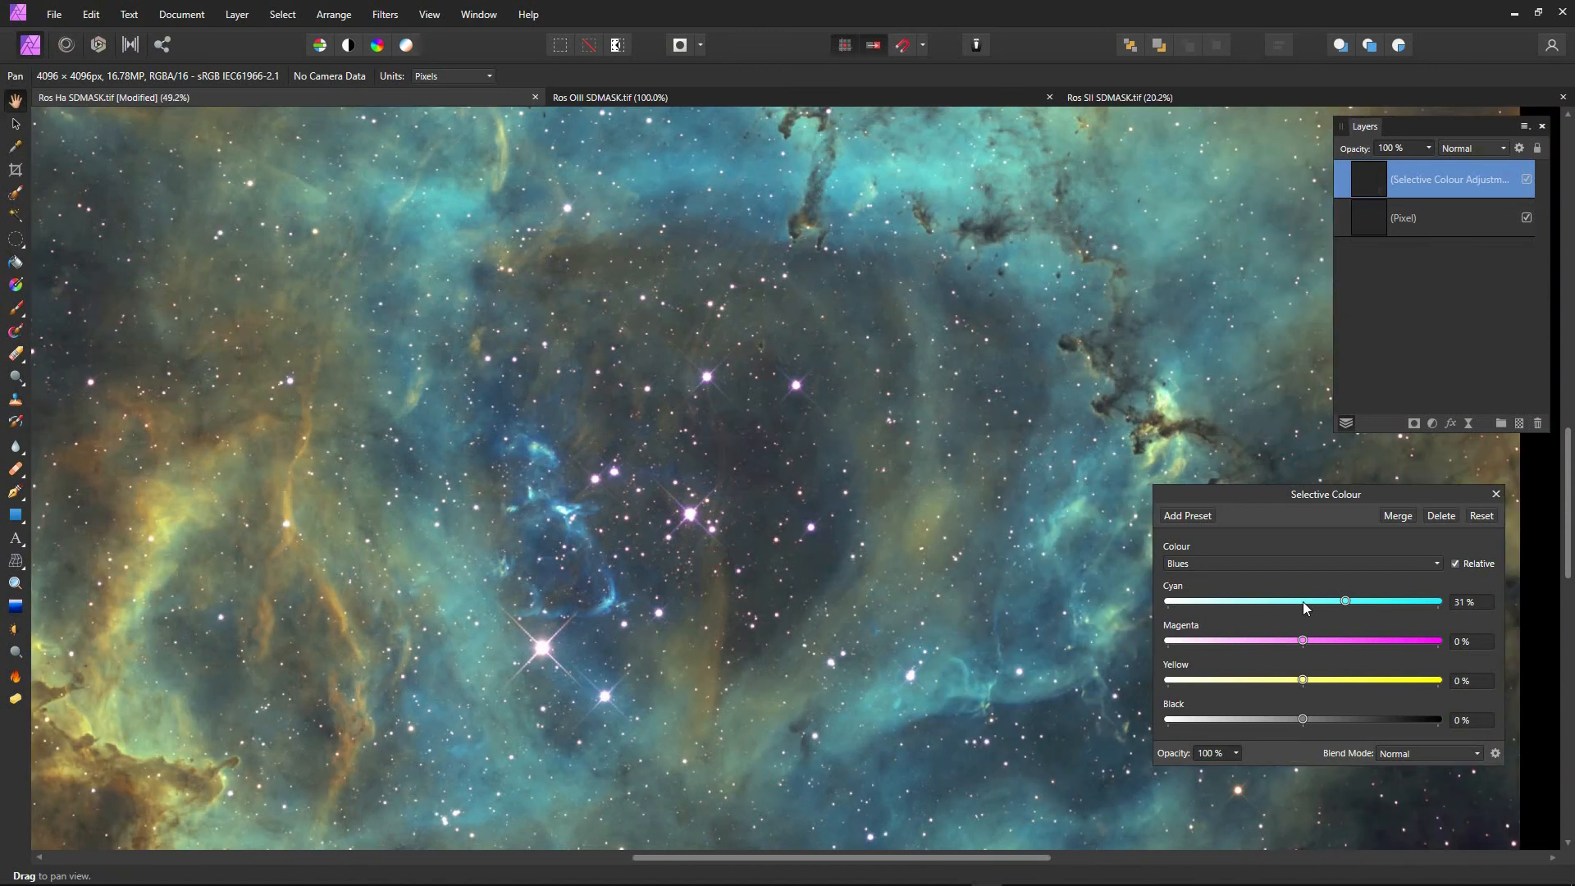
{"action": "left_click_drag", "start_coordinate": [1372, 603], "coordinate": [1473, 583]}
{"action": "left_click_drag", "start_coordinate": [1379, 604], "coordinate": [1318, 605]}
{"action": "scroll", "coordinate": [735, 535], "scroll_direction": "down", "scroll_amount": 5}
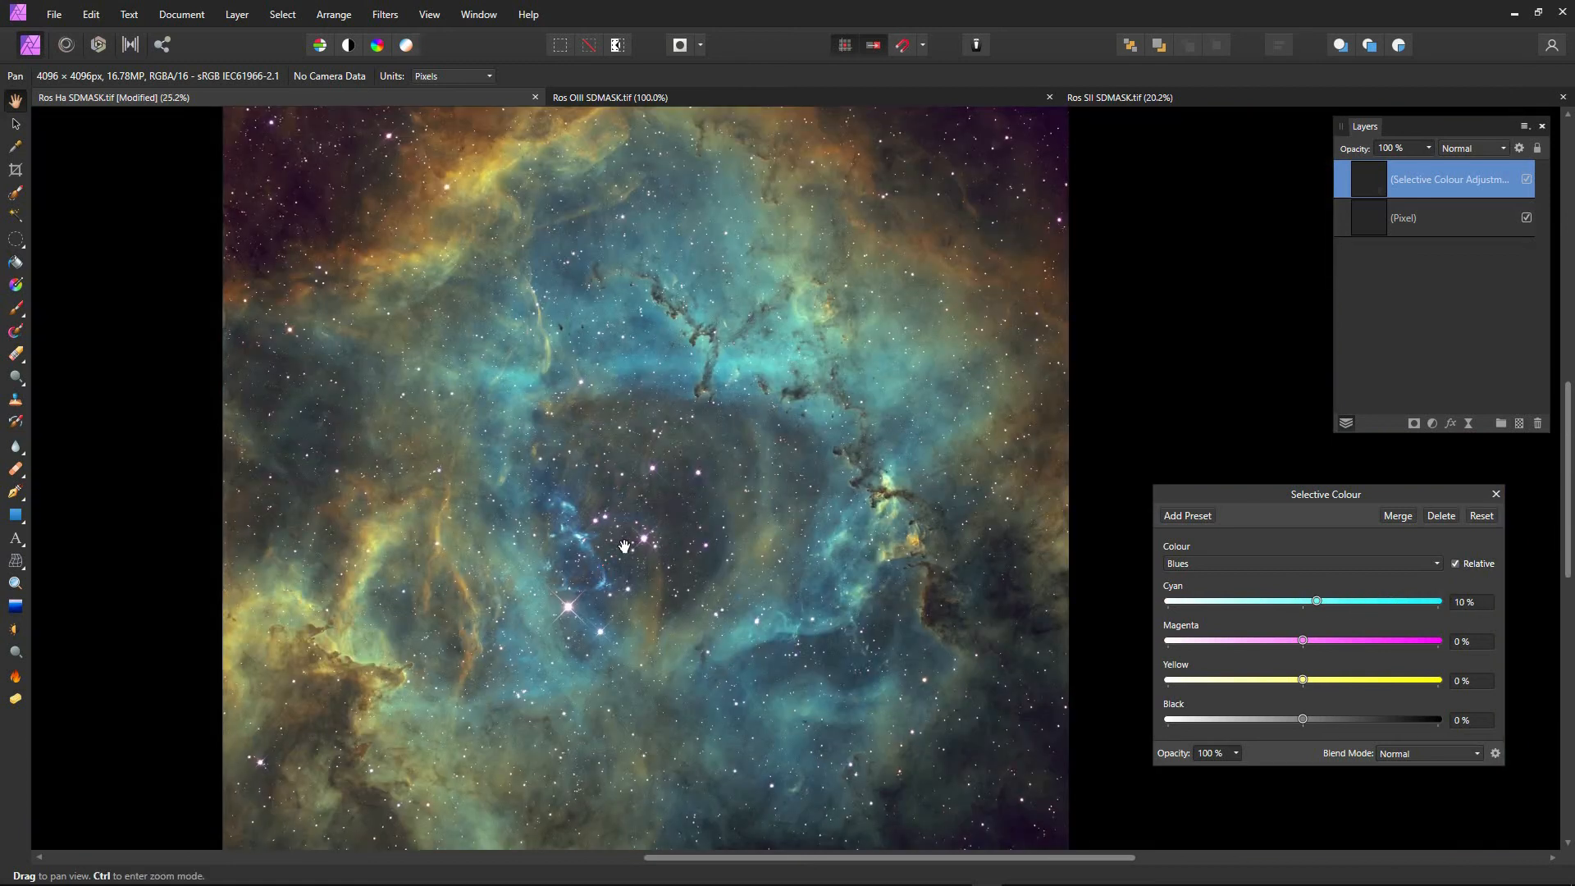
{"action": "scroll", "coordinate": [736, 534], "scroll_direction": "down", "scroll_amount": 1}
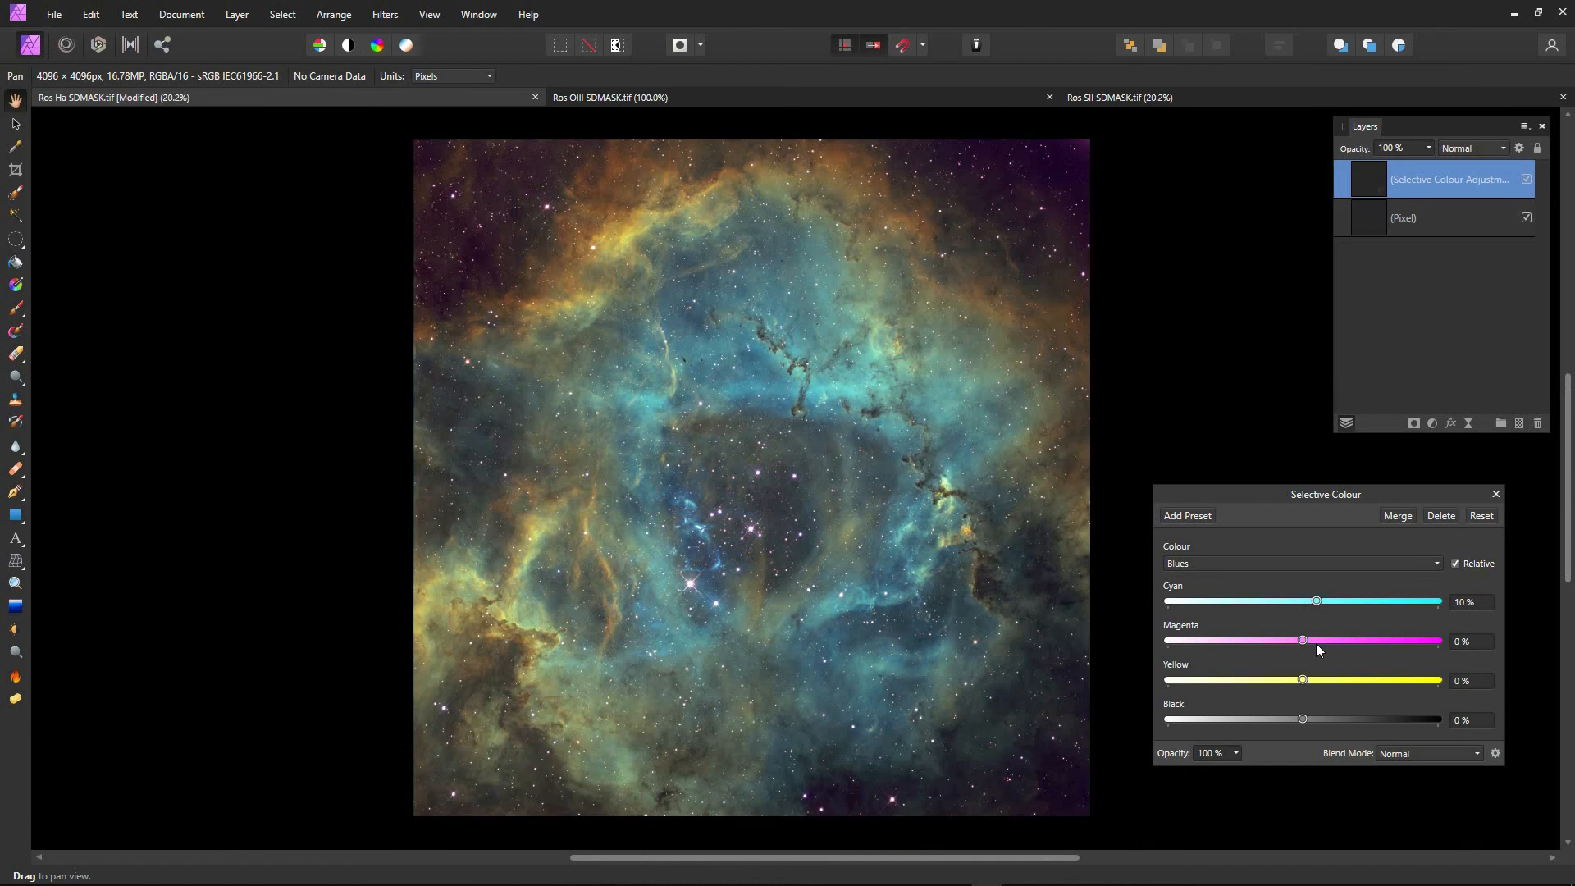
{"action": "mouse_move", "coordinate": [1304, 645]}
{"action": "left_mouse_down"}
{"action": "mouse_move", "coordinate": [1357, 643]}
{"action": "mouse_move", "coordinate": [1095, 645]}
{"action": "mouse_move", "coordinate": [1437, 631]}
{"action": "mouse_move", "coordinate": [1126, 640]}
{"action": "mouse_move", "coordinate": [1297, 647]}
{"action": "left_mouse_up"}
- Set magenta to -100% for the Magentas and merge the Selective Colour adjustment into the pixel layer
{"action": "left_click", "coordinate": [1437, 563]}
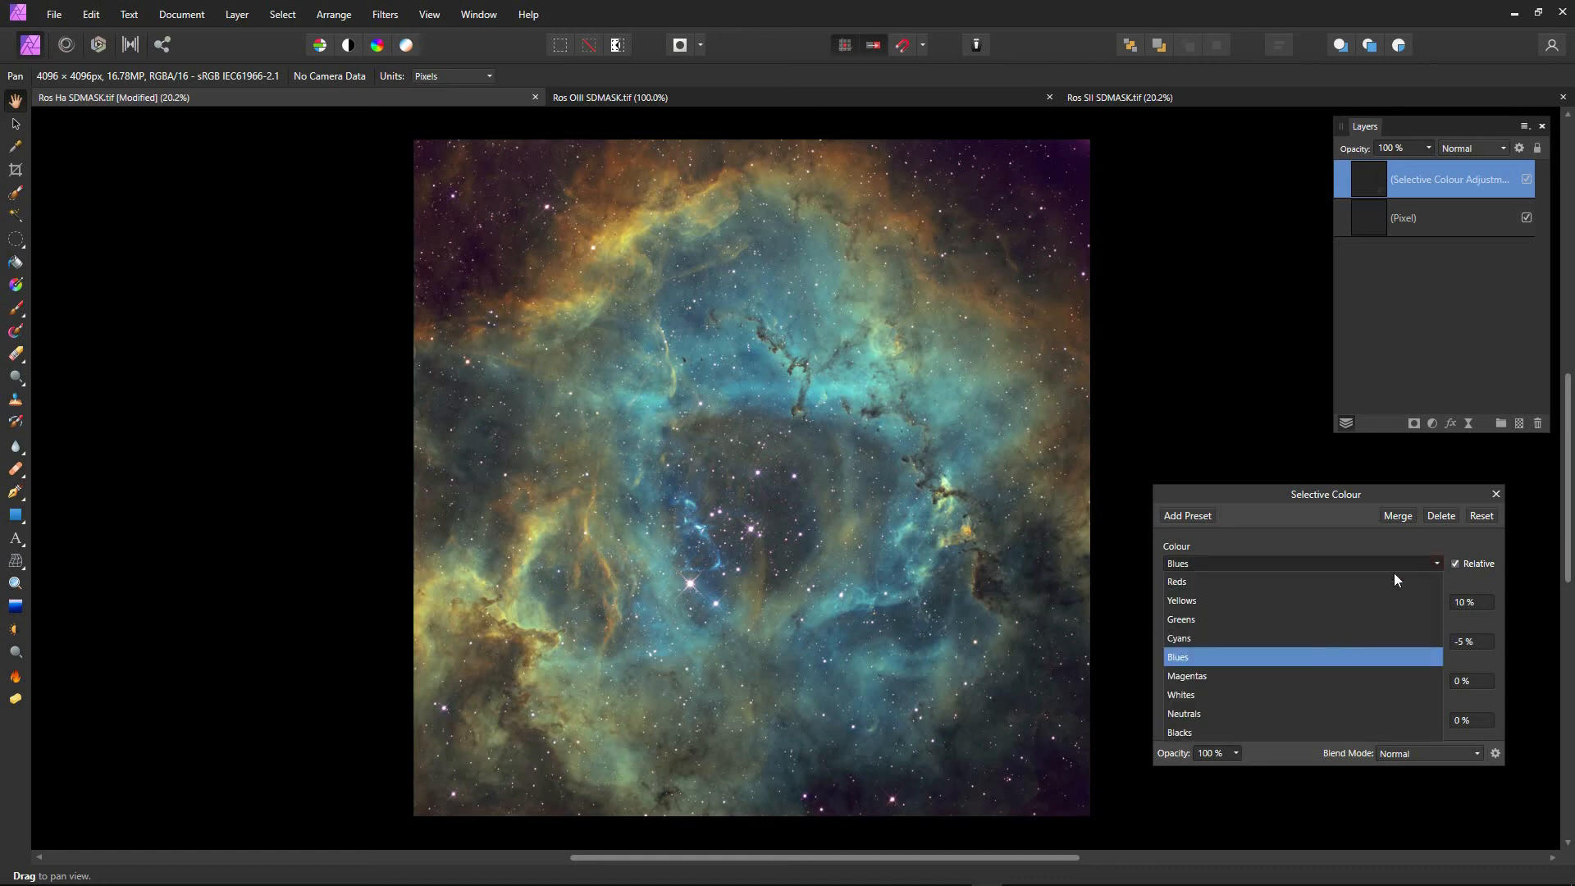
{"action": "left_click", "coordinate": [1207, 675]}
{"action": "scroll", "coordinate": [734, 537], "scroll_direction": "up", "scroll_amount": 2}
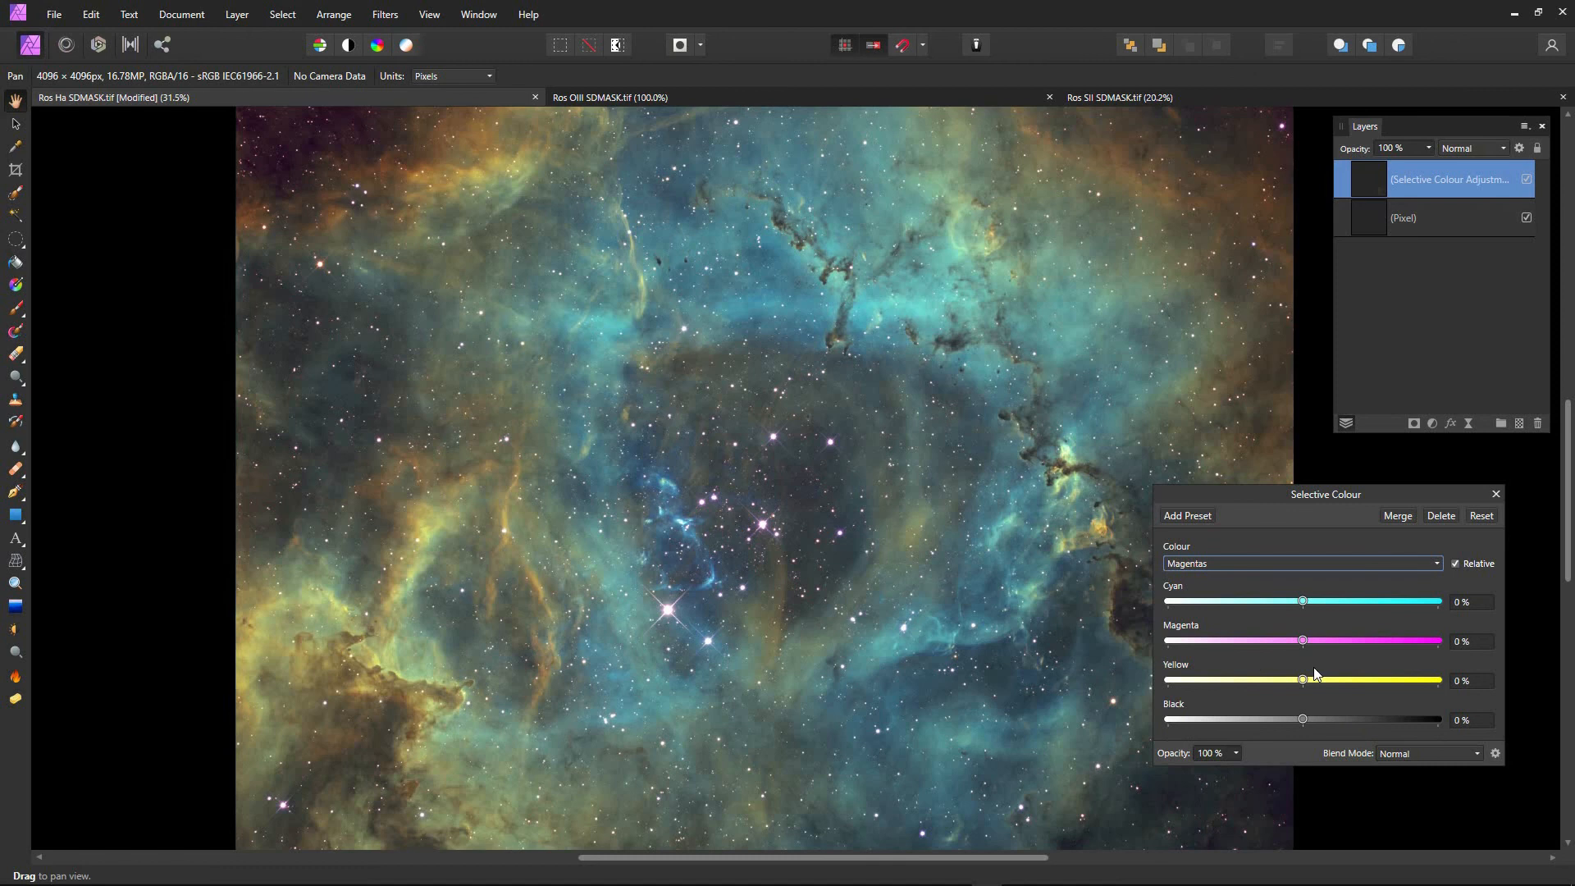
{"action": "left_click_drag", "start_coordinate": [1304, 641], "coordinate": [1175, 648]}
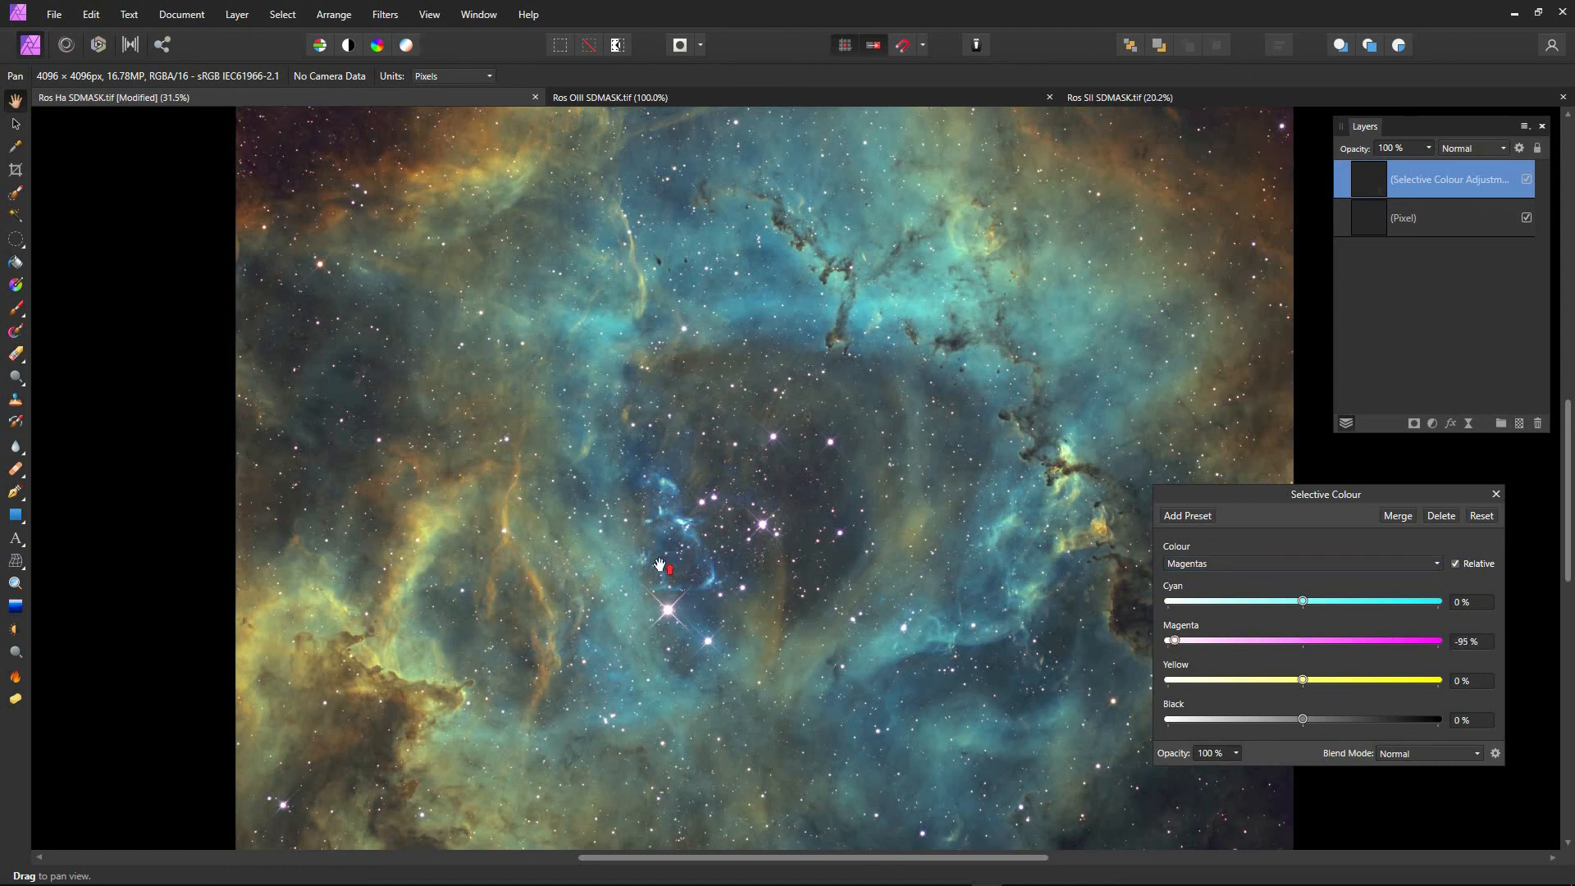
{"action": "scroll", "coordinate": [663, 566], "scroll_direction": "up", "scroll_amount": 2}
{"action": "left_click_drag", "start_coordinate": [1177, 643], "coordinate": [1164, 642]}
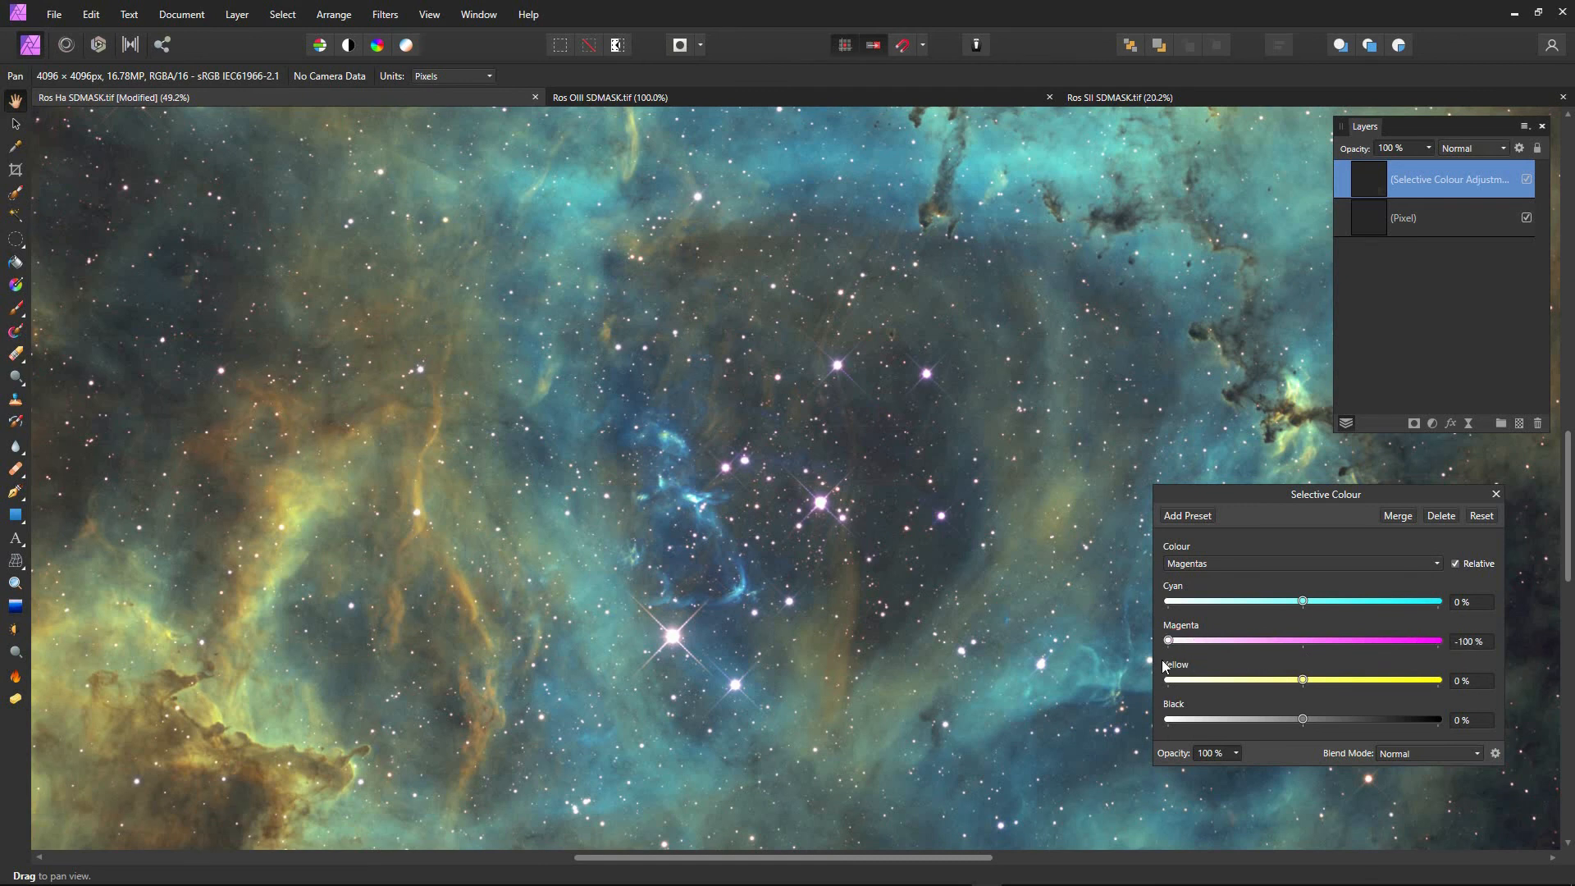
{"action": "scroll", "coordinate": [791, 565], "scroll_direction": "down", "scroll_amount": 4}
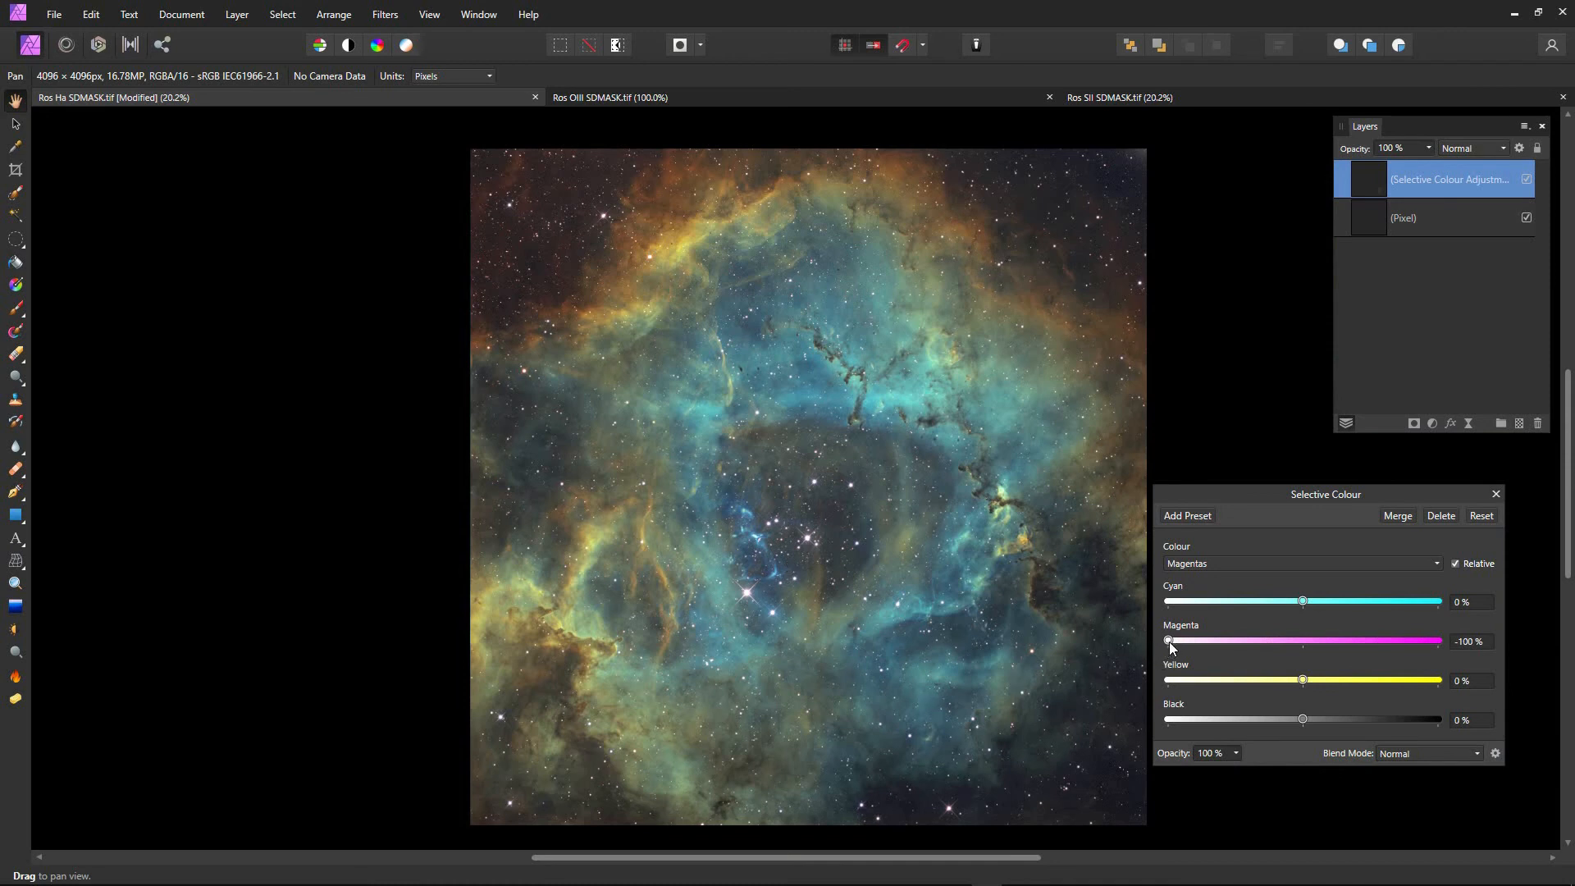
{"action": "left_click_drag", "start_coordinate": [1169, 641], "coordinate": [1126, 644]}
{"action": "left_click", "coordinate": [1399, 515]}
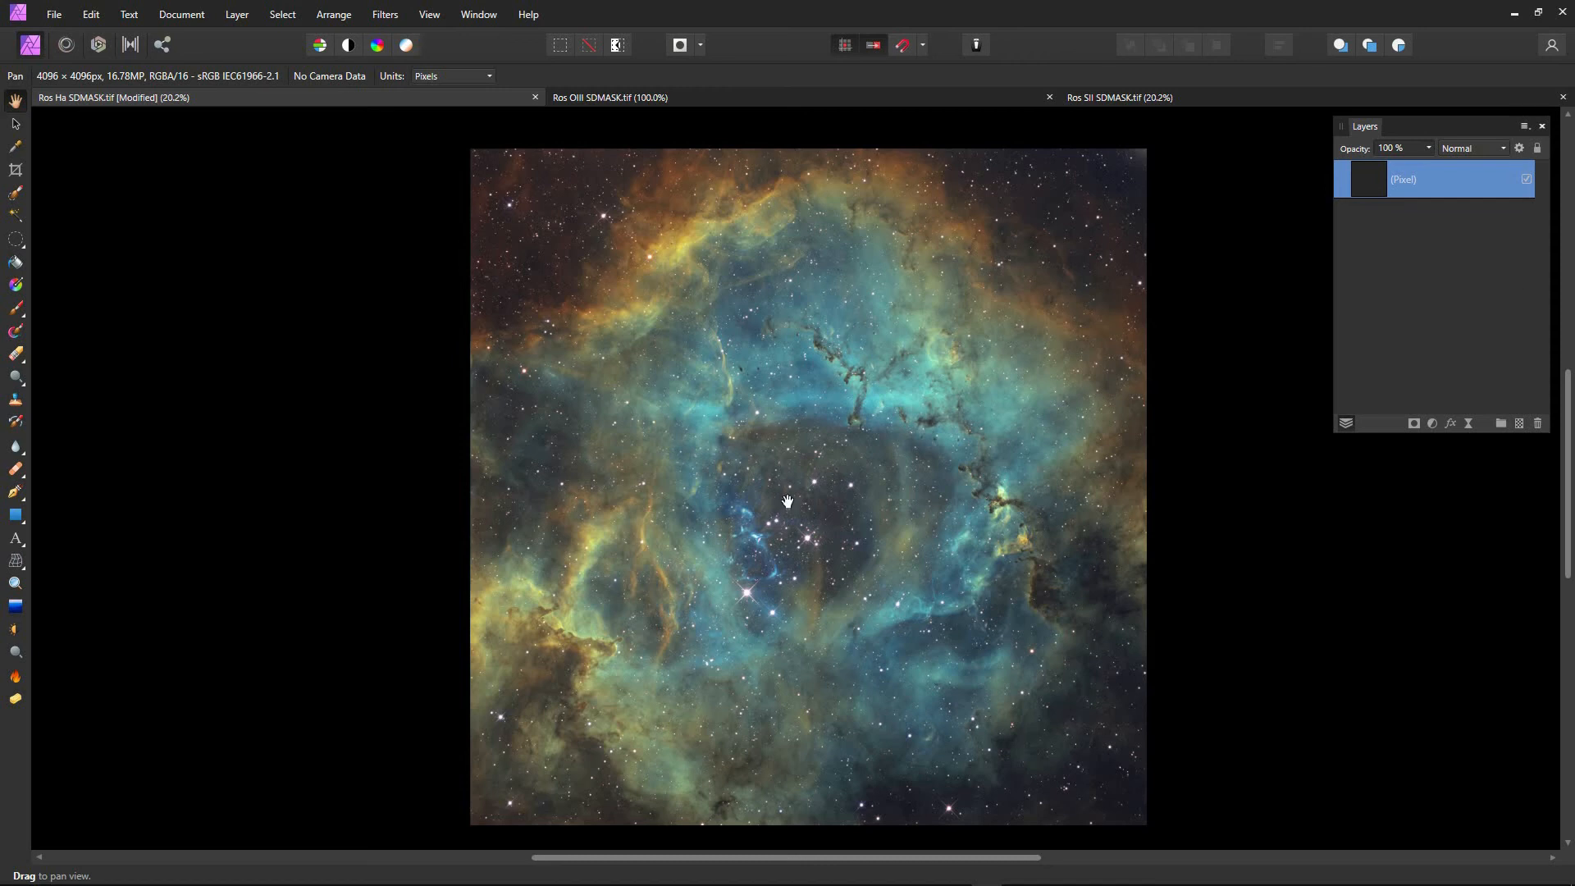
- Compare the graded nebula with its earlier ungraded three-layer state and examine the colours of its core, filaments and outer edges
{"action": "scroll", "coordinate": [788, 498], "scroll_direction": "up", "scroll_amount": 1}
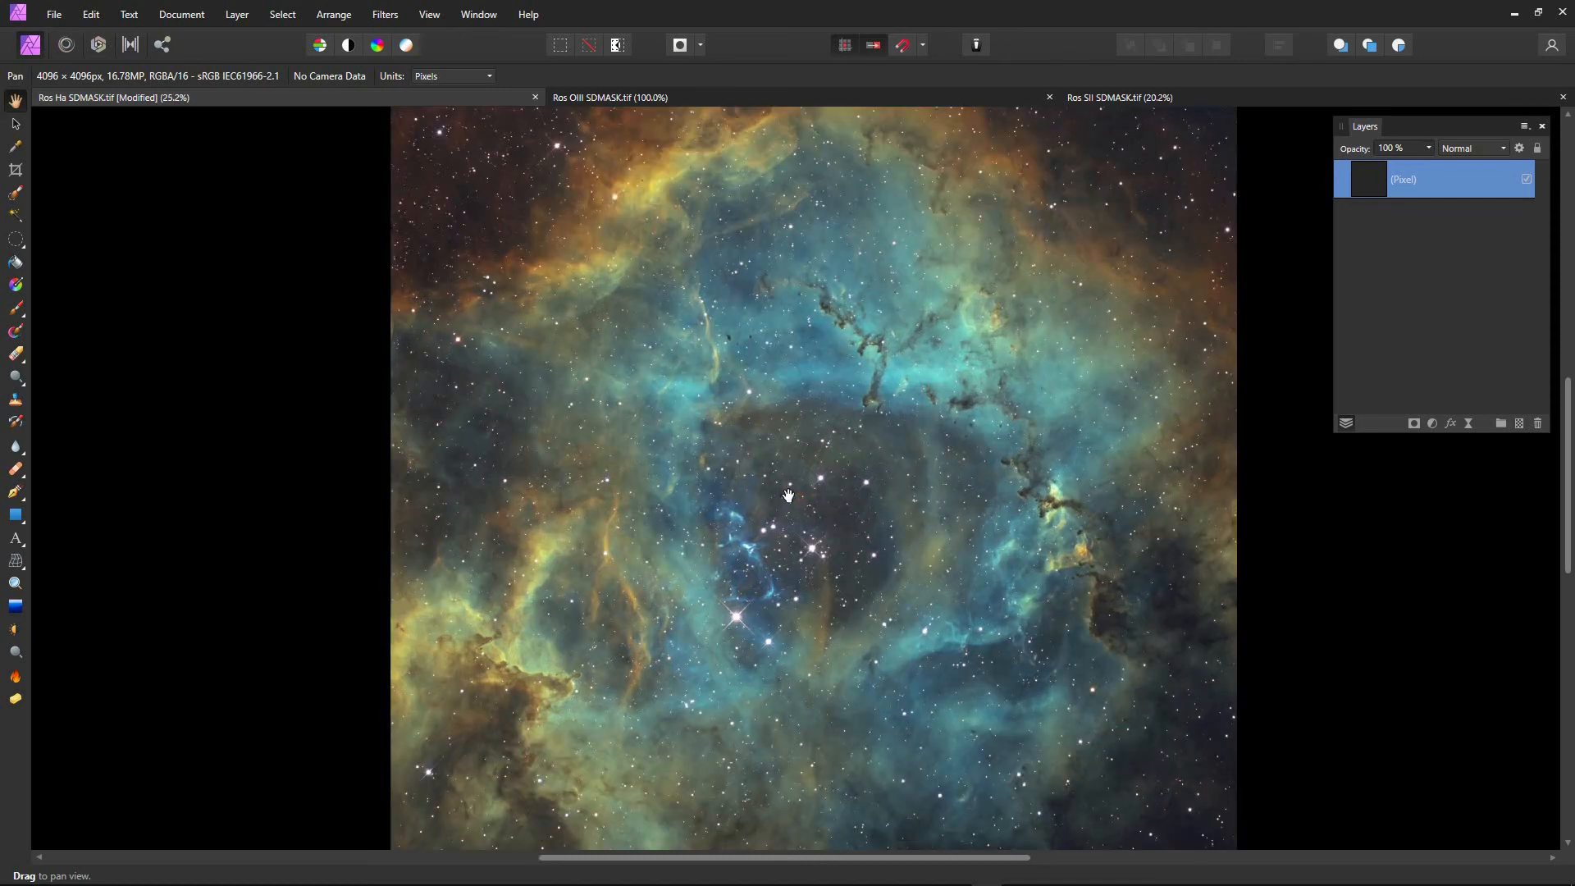
{"action": "left_click_drag", "start_coordinate": [788, 497], "coordinate": [783, 515]}
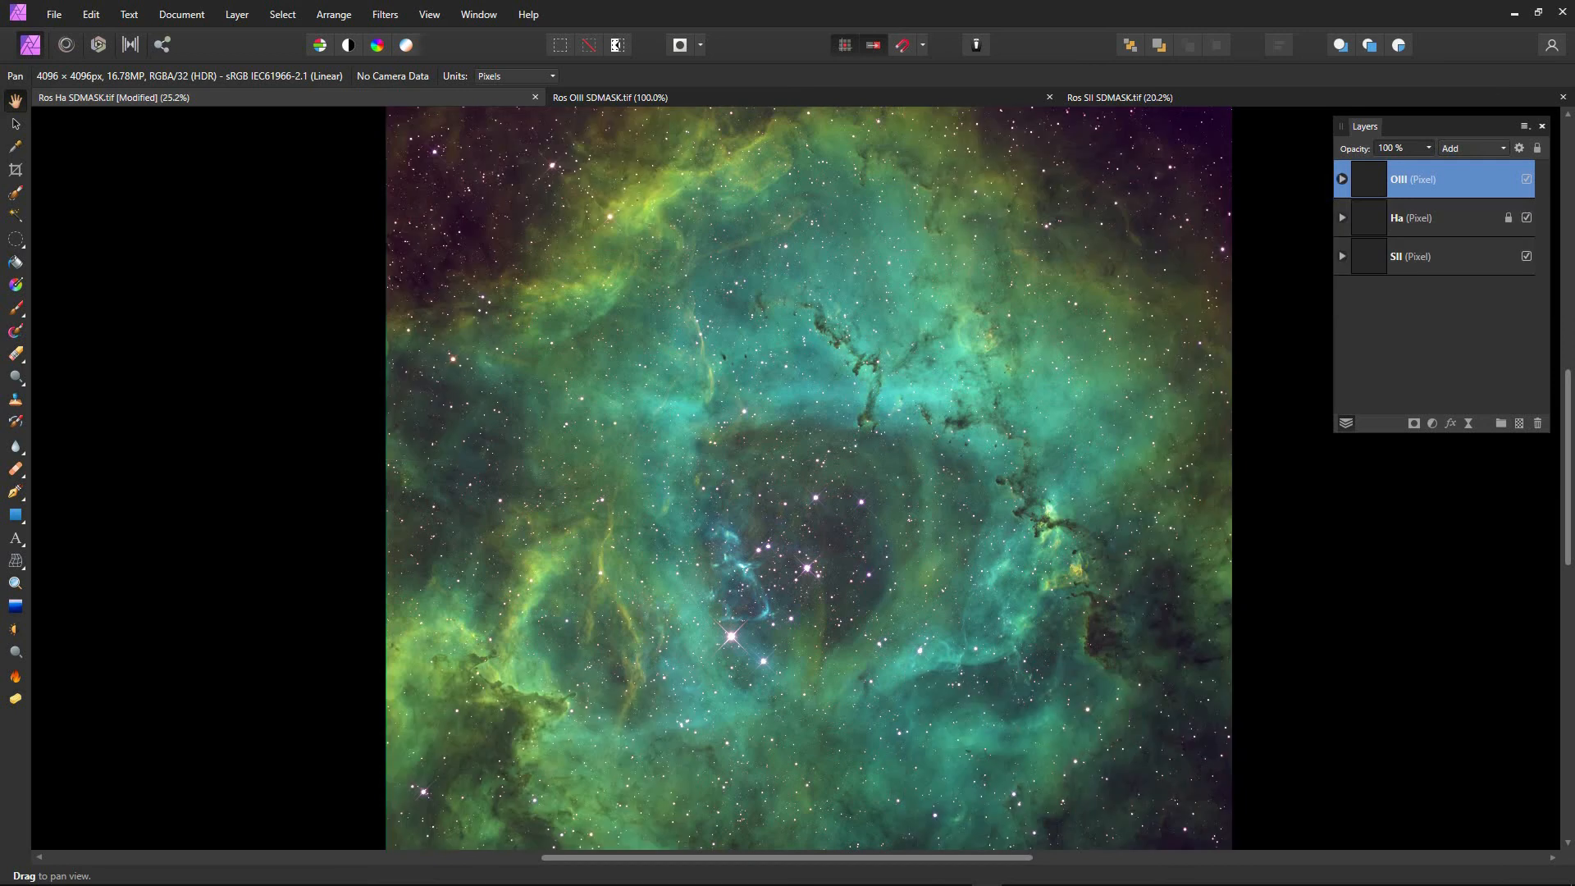
{"action": "scroll", "coordinate": [862, 595], "scroll_direction": "down", "scroll_amount": 1}
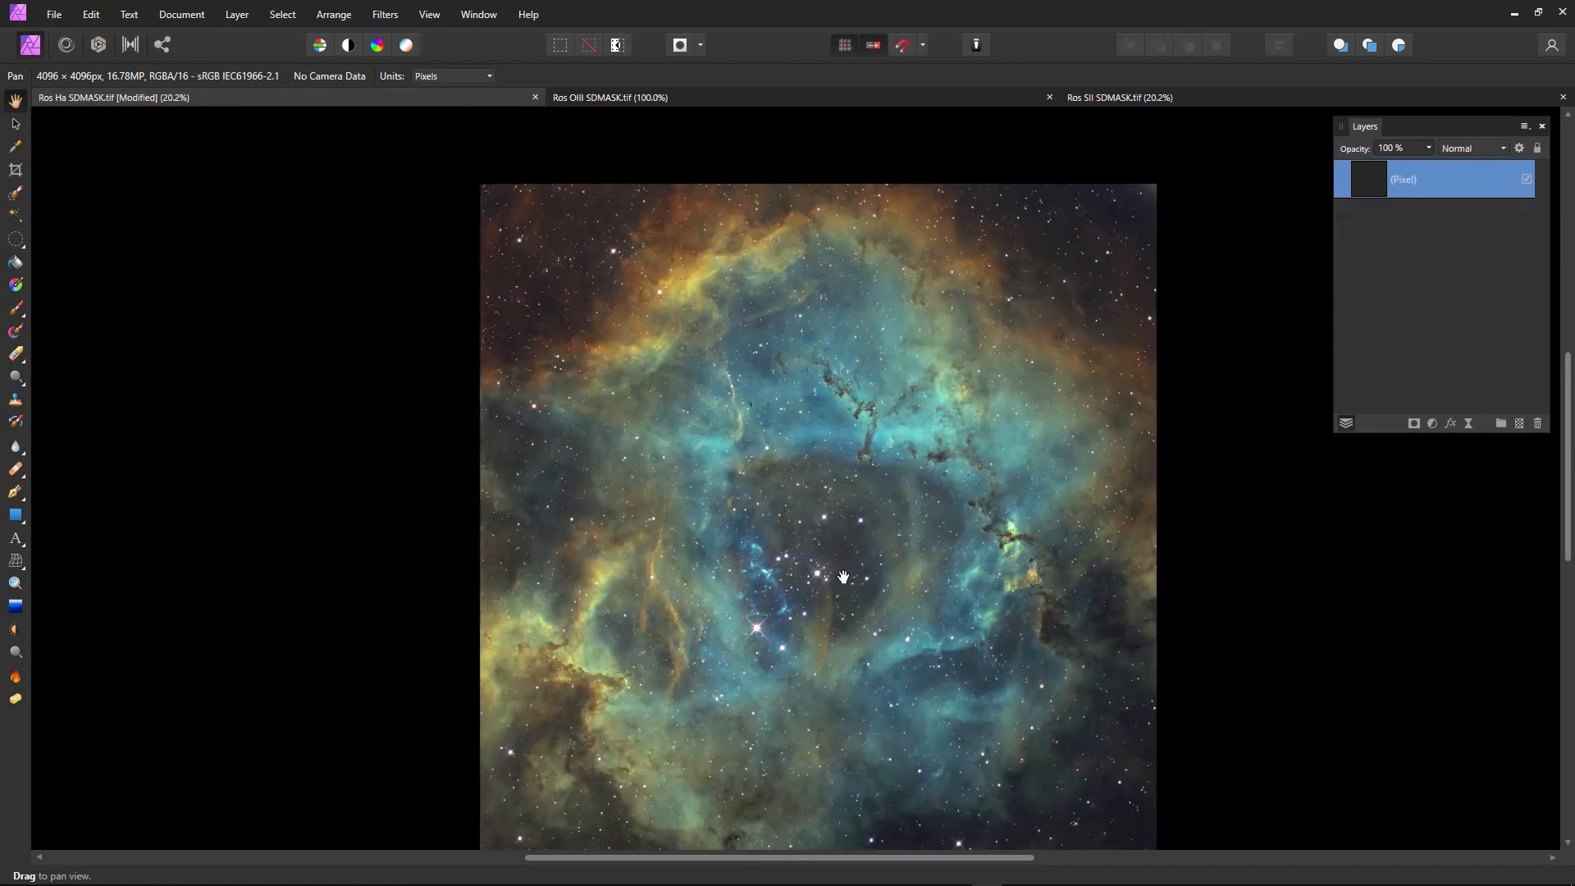
{"action": "left_click_drag", "start_coordinate": [843, 577], "coordinate": [819, 538]}
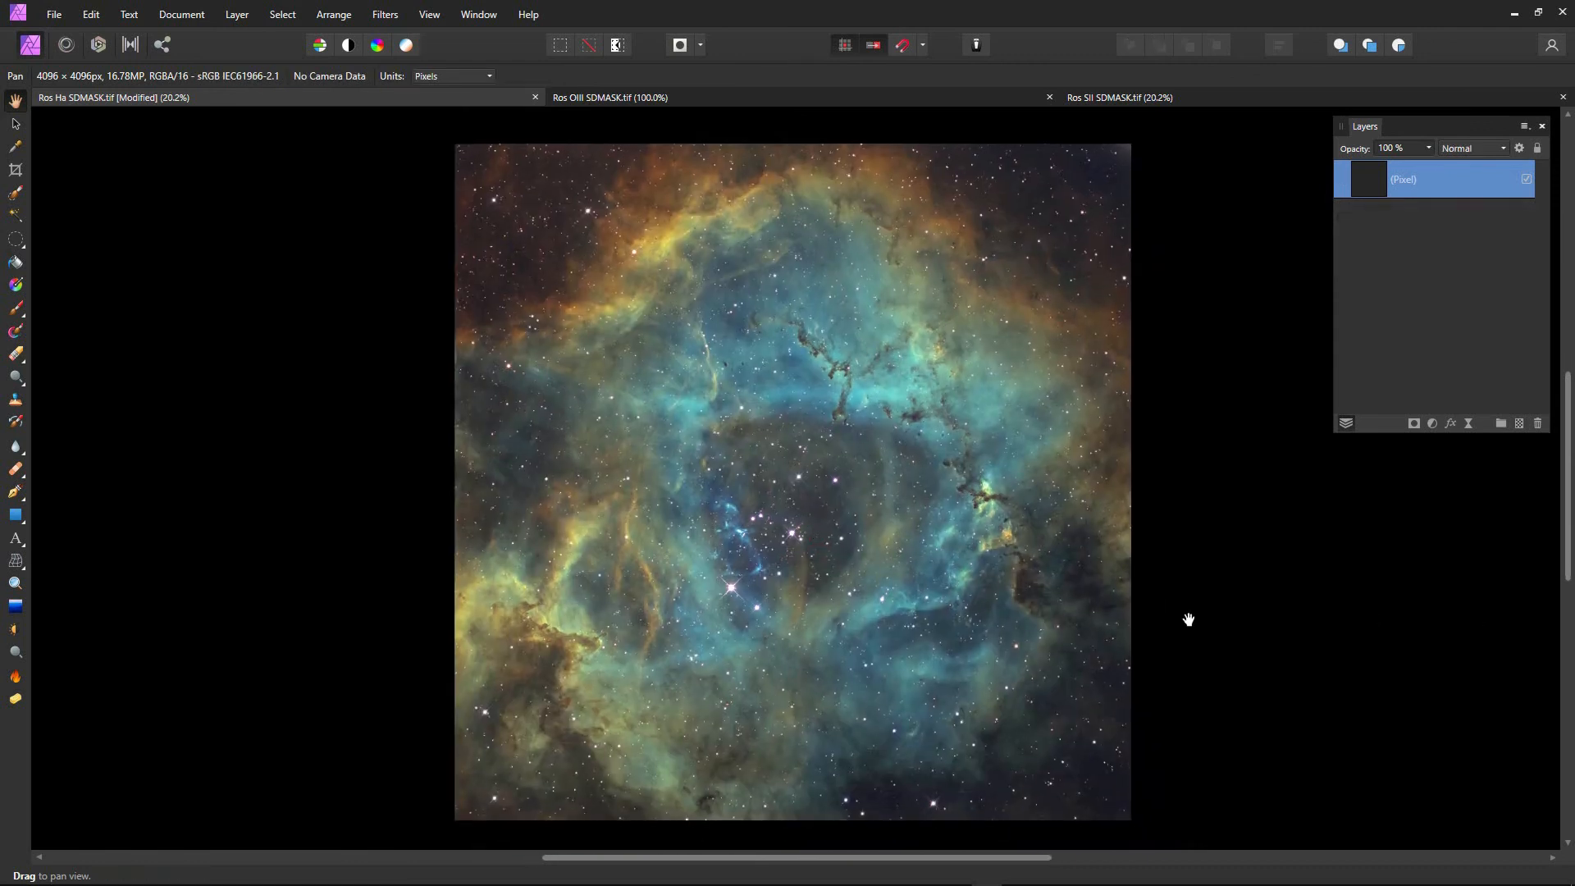
{"action": "scroll", "coordinate": [742, 301], "scroll_direction": "up", "scroll_amount": 2}
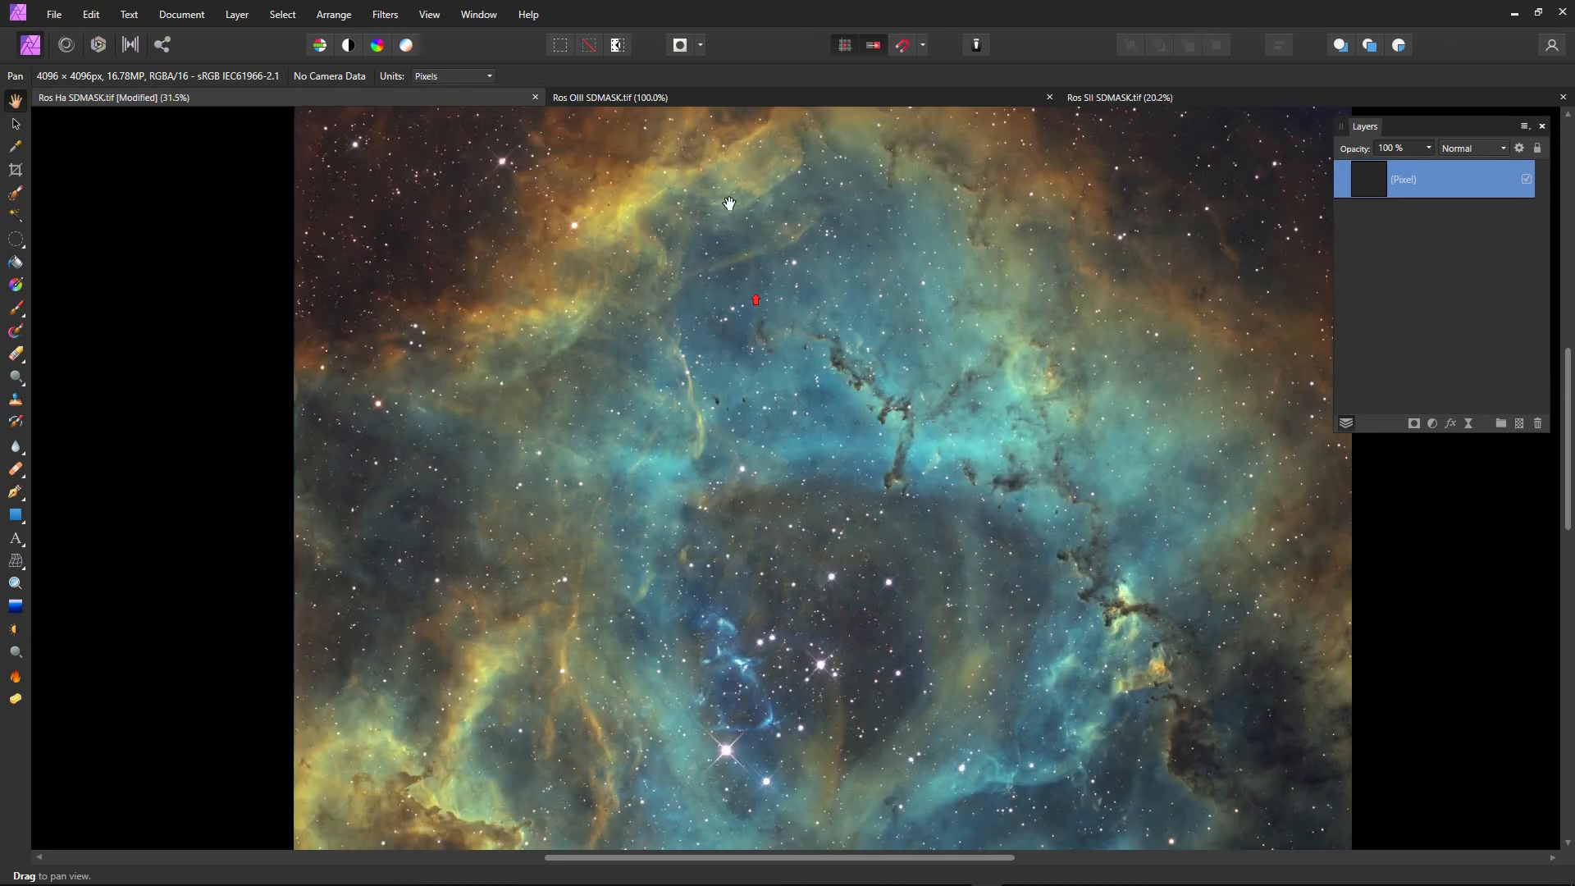
{"action": "scroll", "coordinate": [655, 296], "scroll_direction": "up", "scroll_amount": 2}
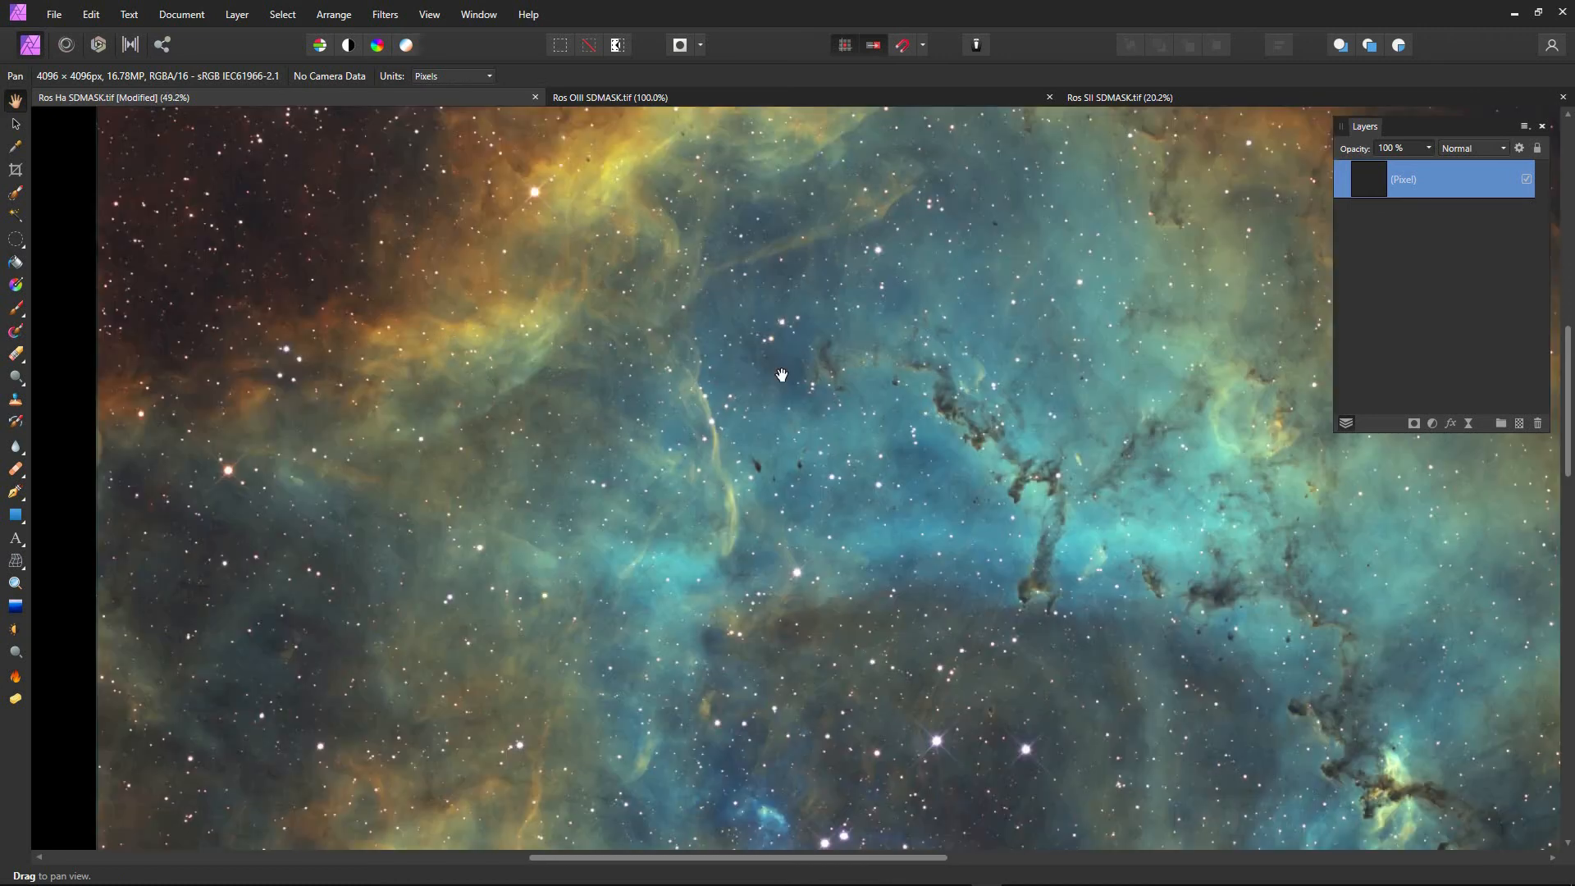
{"action": "scroll", "coordinate": [855, 563], "scroll_direction": "down", "scroll_amount": 2}
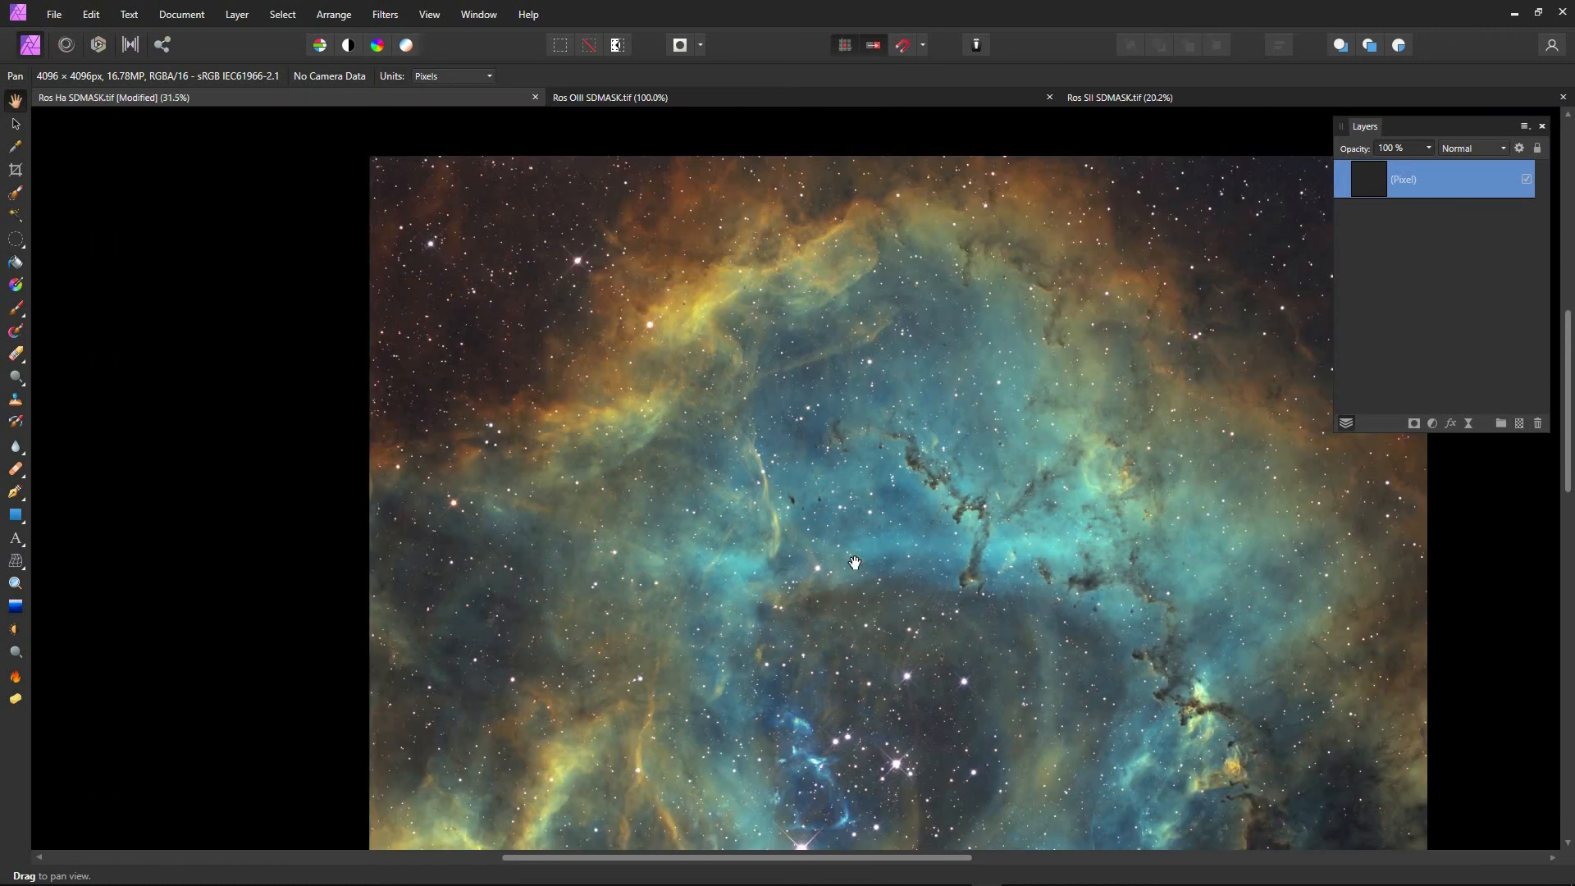
{"action": "left_click_drag", "start_coordinate": [912, 566], "coordinate": [820, 513]}
{"action": "scroll", "coordinate": [823, 516], "scroll_direction": "down", "scroll_amount": 1}
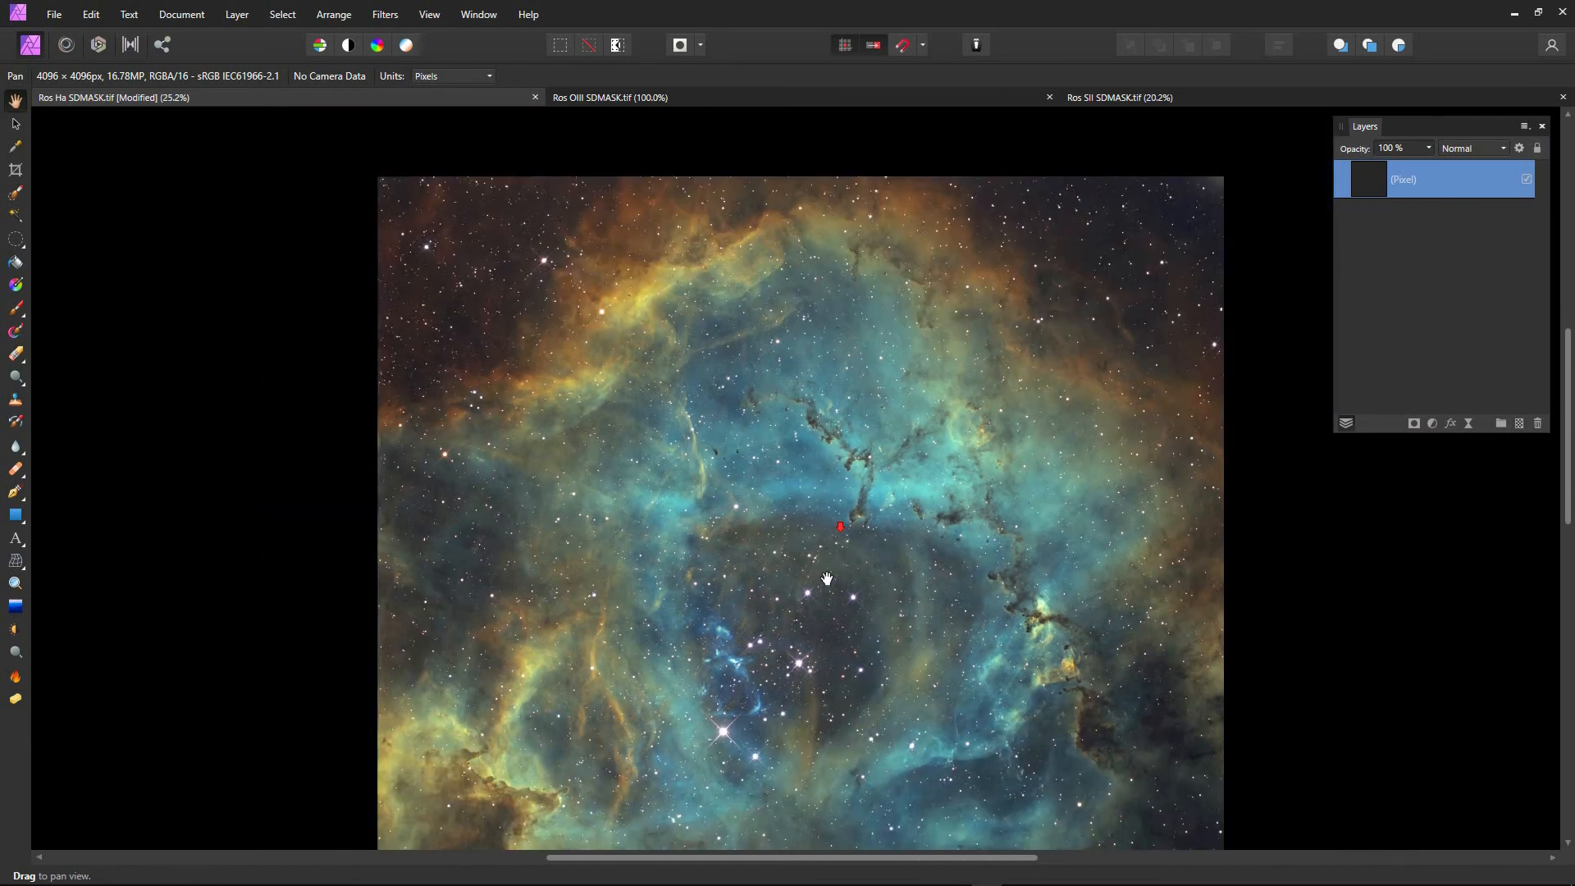
{"action": "left_click_drag", "start_coordinate": [811, 593], "coordinate": [793, 478]}
{"action": "scroll", "coordinate": [812, 518], "scroll_direction": "down", "scroll_amount": 1}
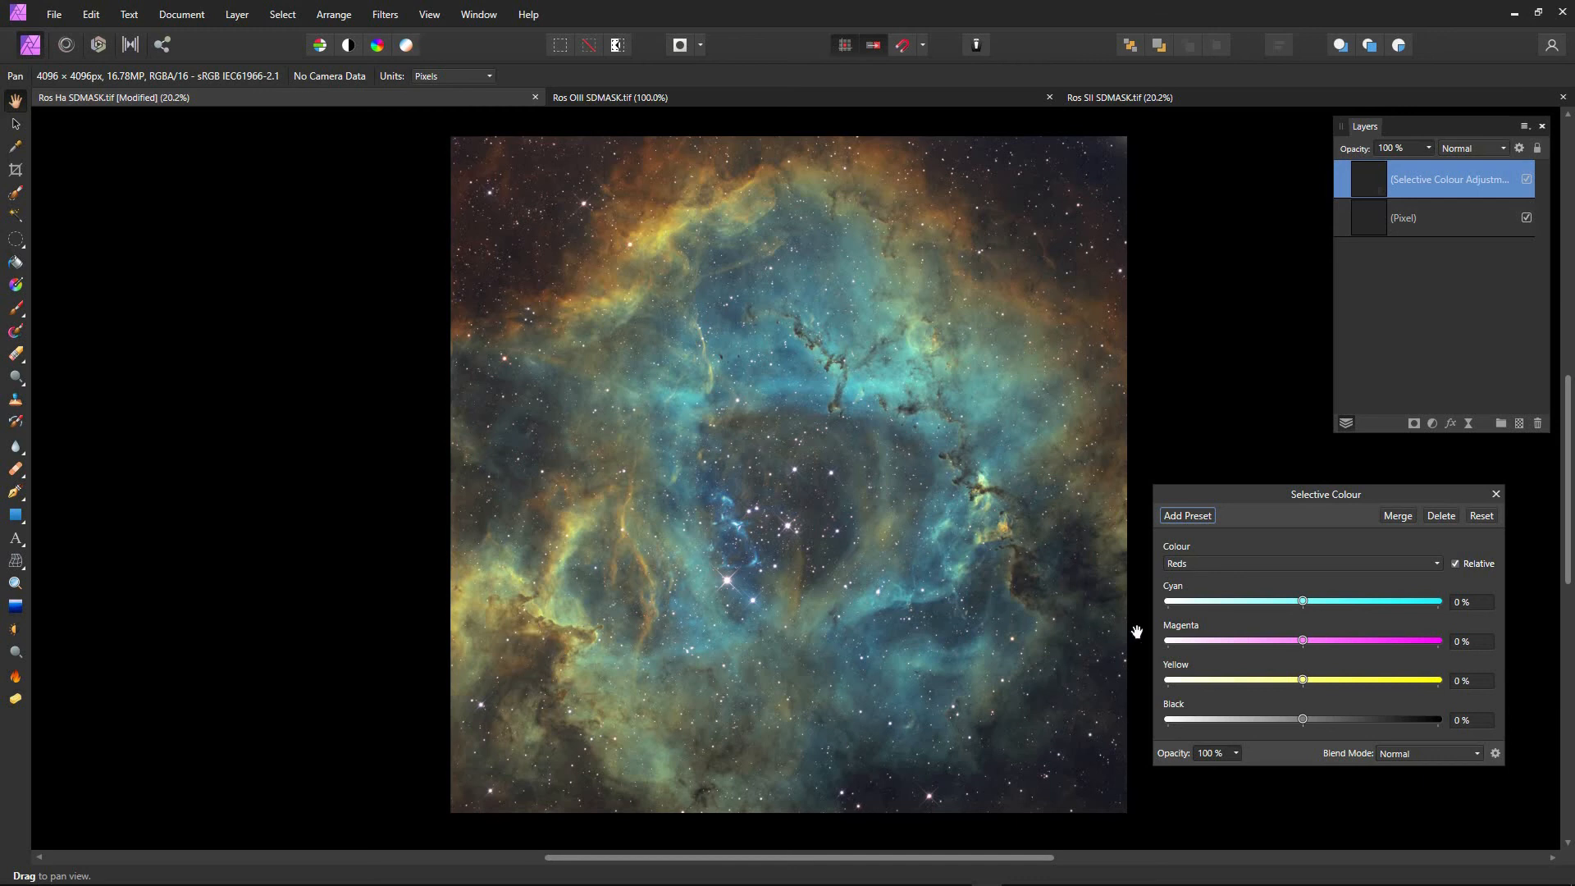
- Set the Reds of the new Selective Colour adjustment to cyan -74% and magenta 5%
{"action": "left_click_drag", "start_coordinate": [1304, 600], "coordinate": [1186, 619]}
{"action": "left_click", "coordinate": [1202, 603]}
{"action": "left_click_drag", "start_coordinate": [1327, 648], "coordinate": [1304, 685]}
- Set the Yellows of the Selective Colour adjustment to cyan -31%, keeping magenta at 0% after trying a lower value
{"action": "left_click", "coordinate": [1437, 564]}
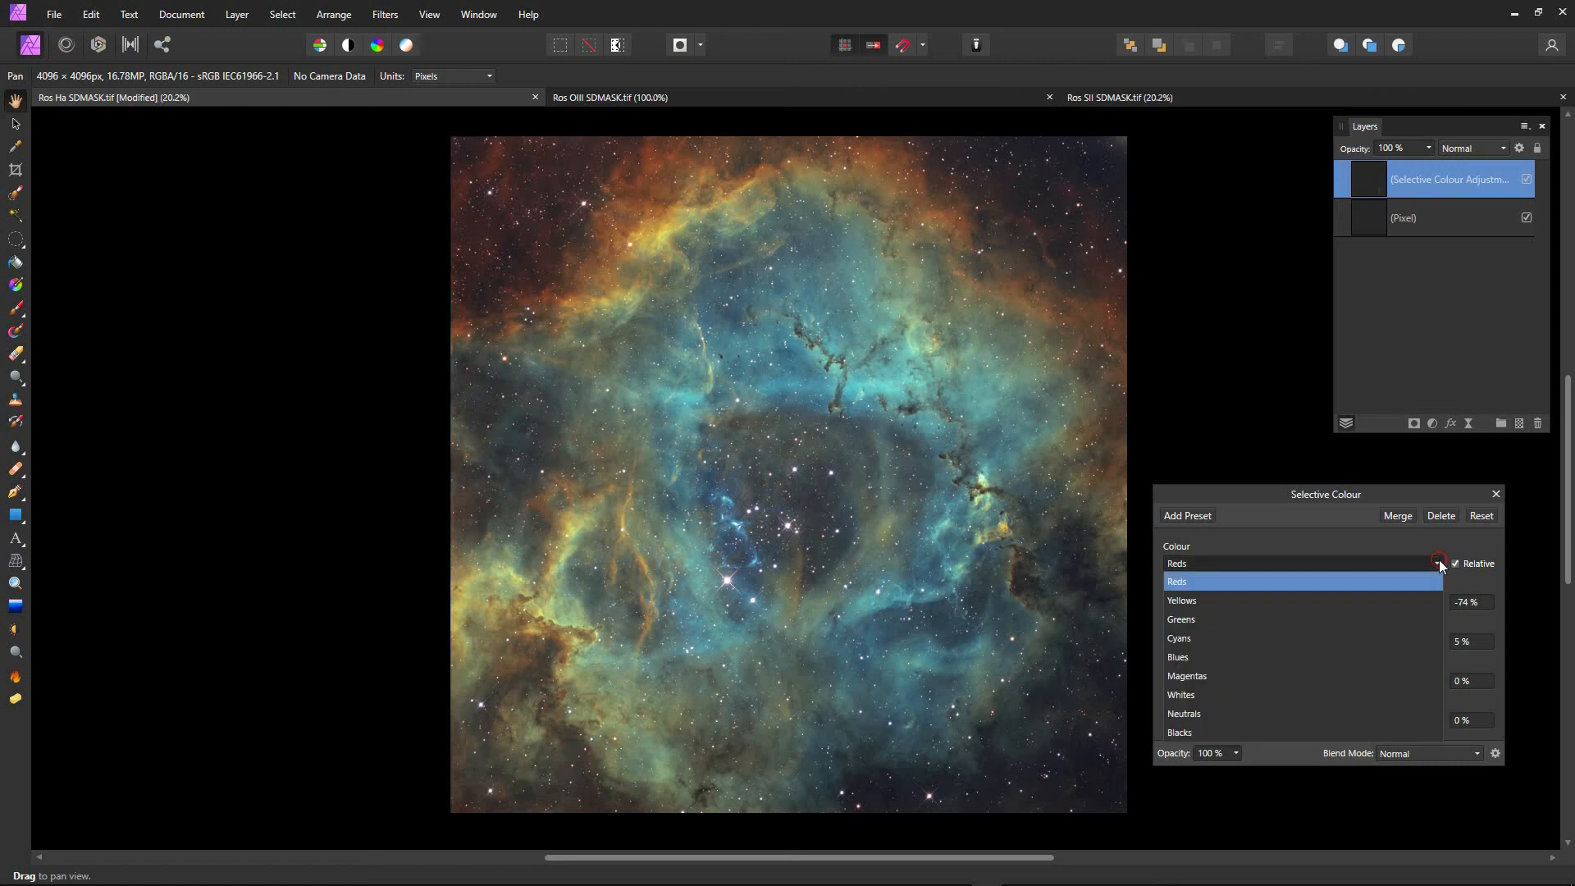
{"action": "left_click", "coordinate": [1215, 596]}
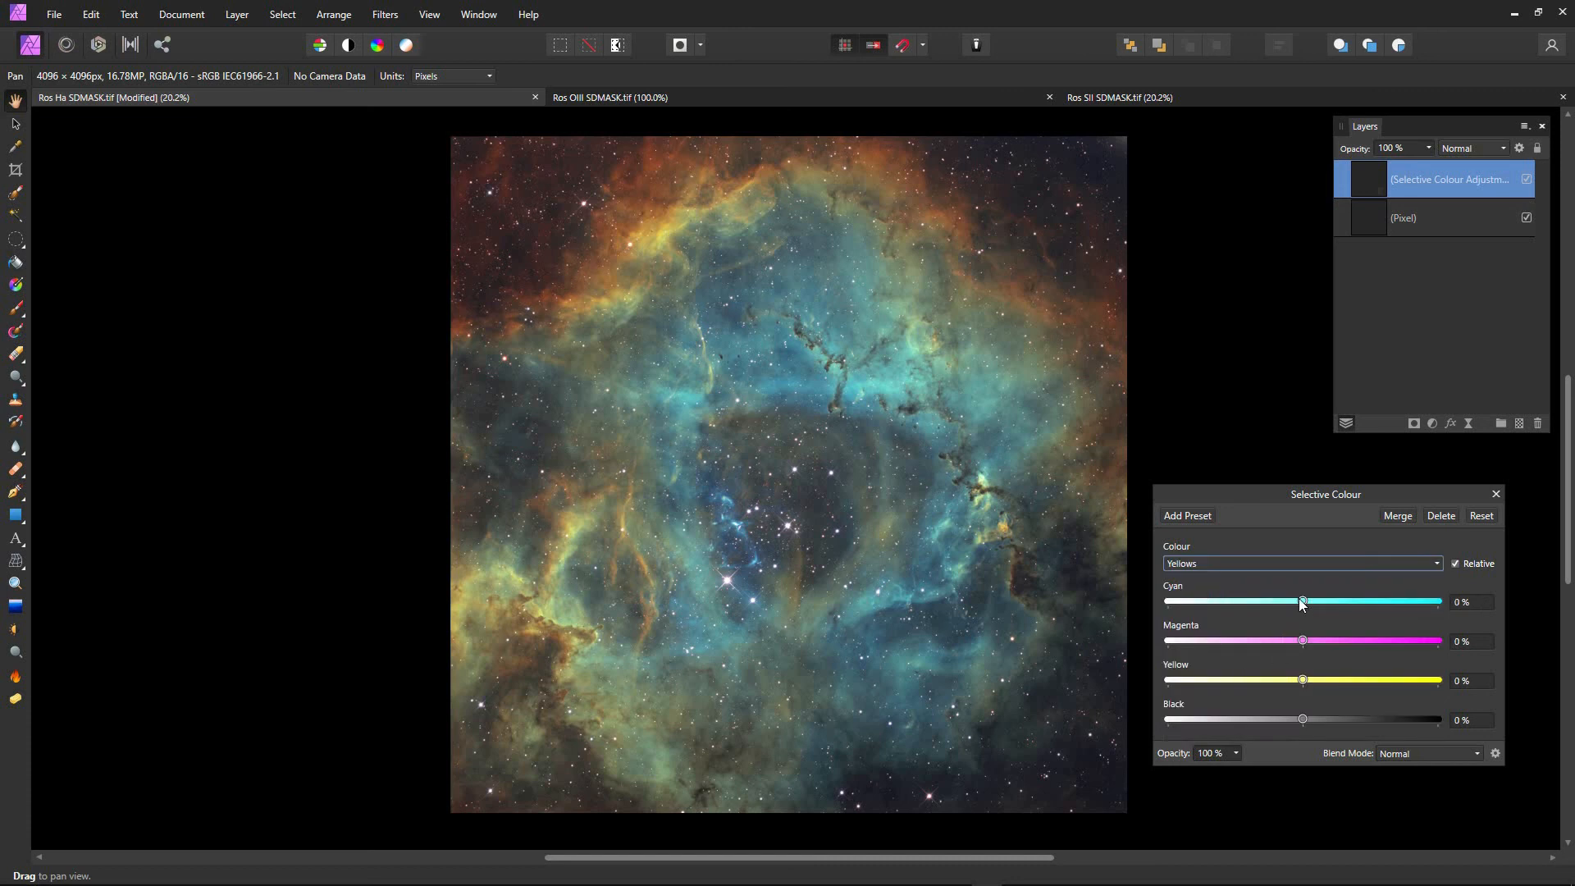
{"action": "left_click_drag", "start_coordinate": [1297, 597], "coordinate": [1227, 645]}
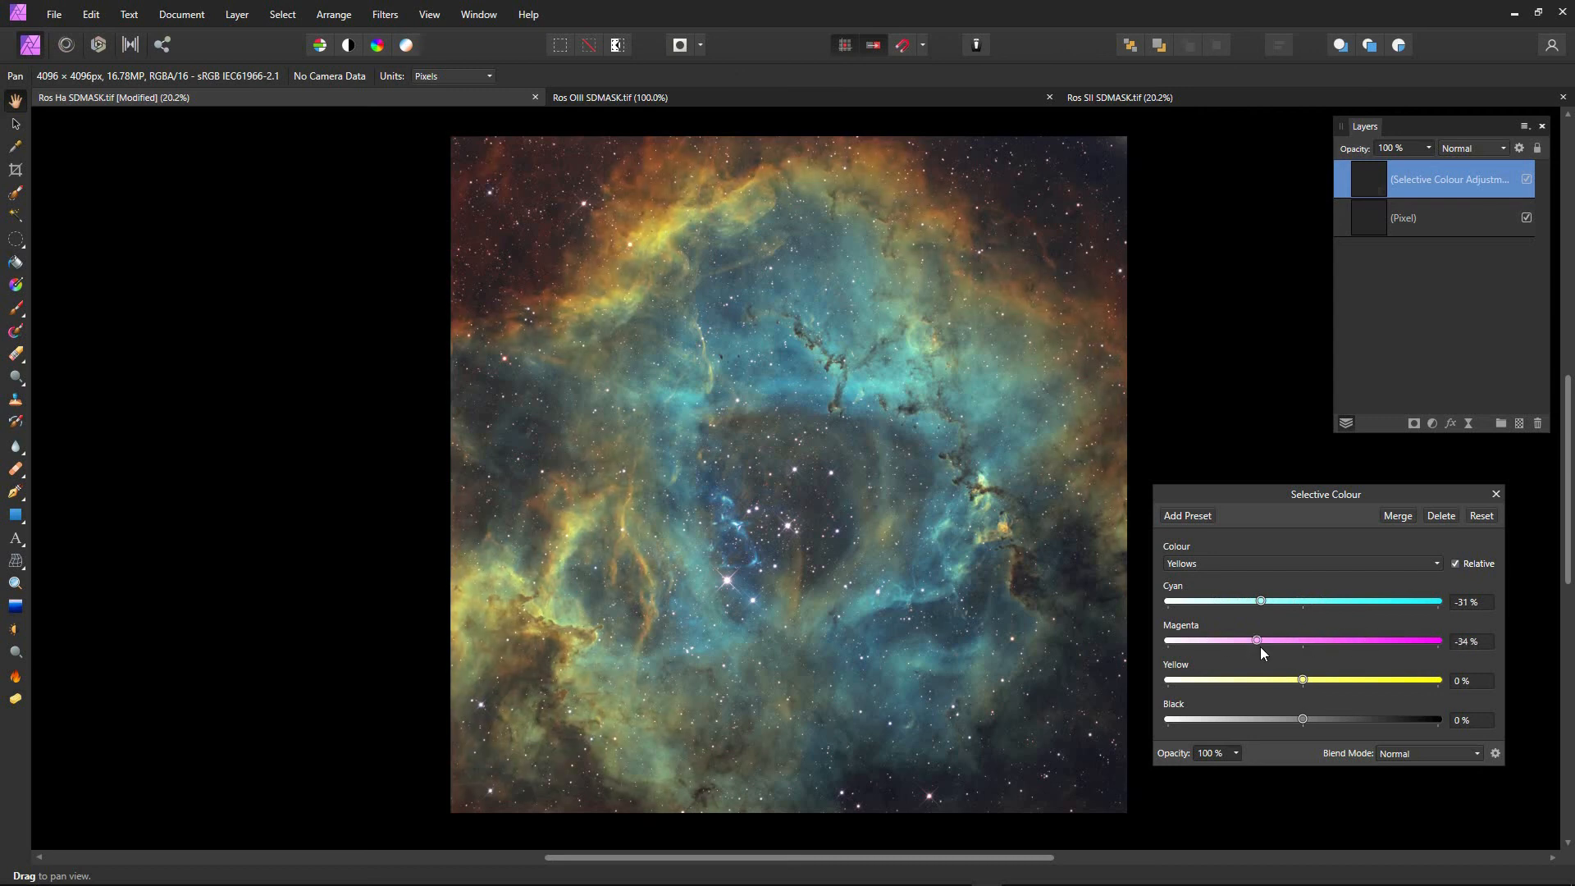
{"action": "left_click", "coordinate": [1303, 648]}
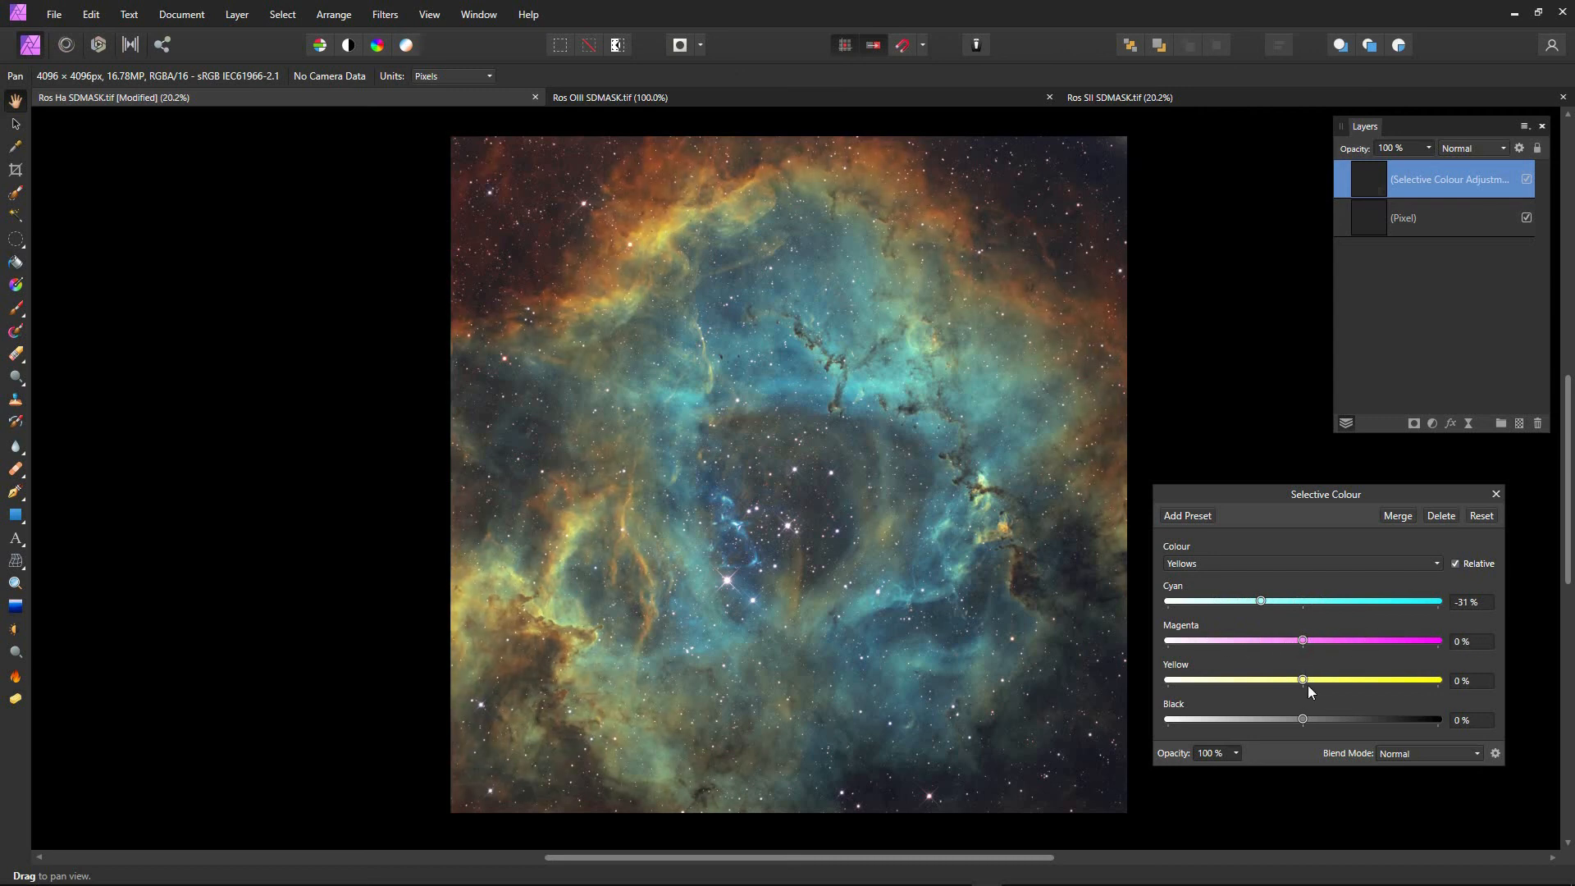
- Set cyan to -50% for the Greens and merge the Selective Colour adjustment into the pixel layer
{"action": "left_click", "coordinate": [1436, 564]}
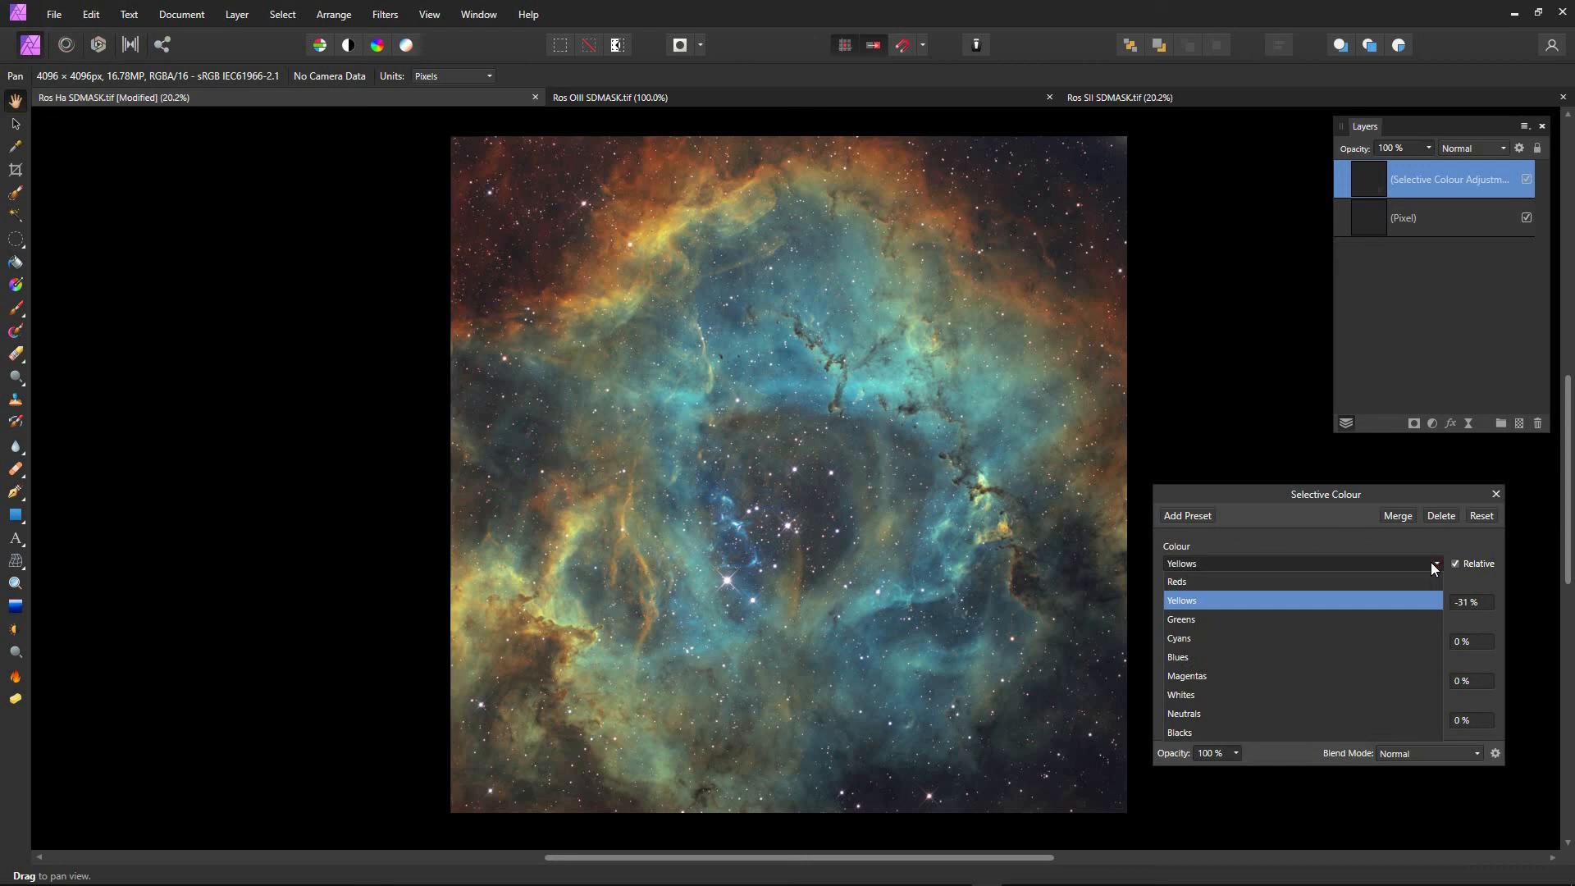
{"action": "left_click", "coordinate": [1210, 621]}
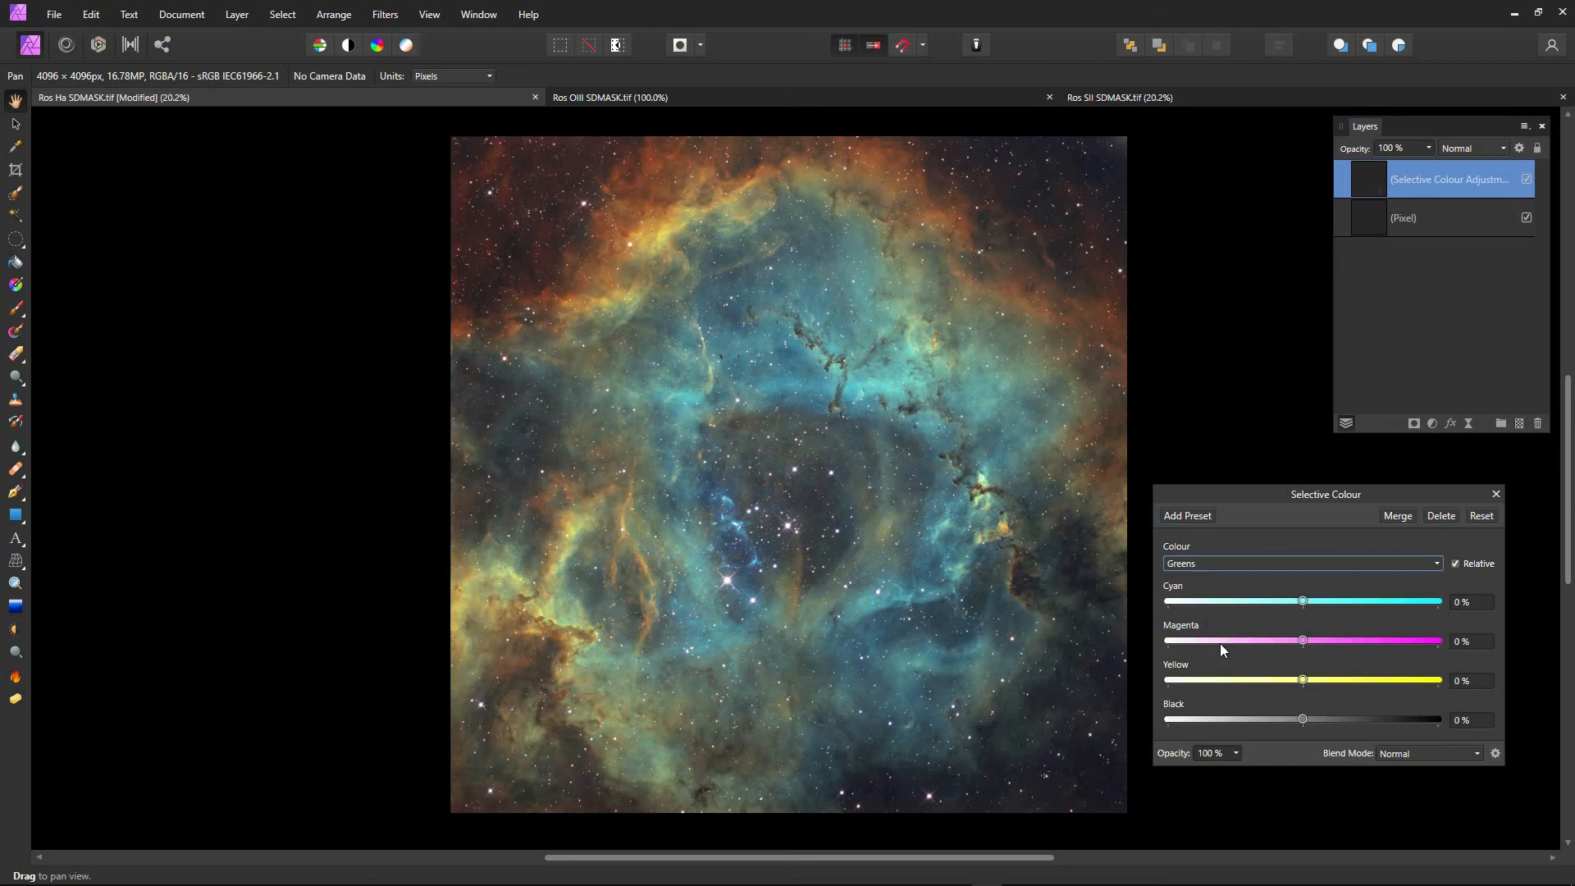
{"action": "left_click_drag", "start_coordinate": [1302, 608], "coordinate": [1215, 614]}
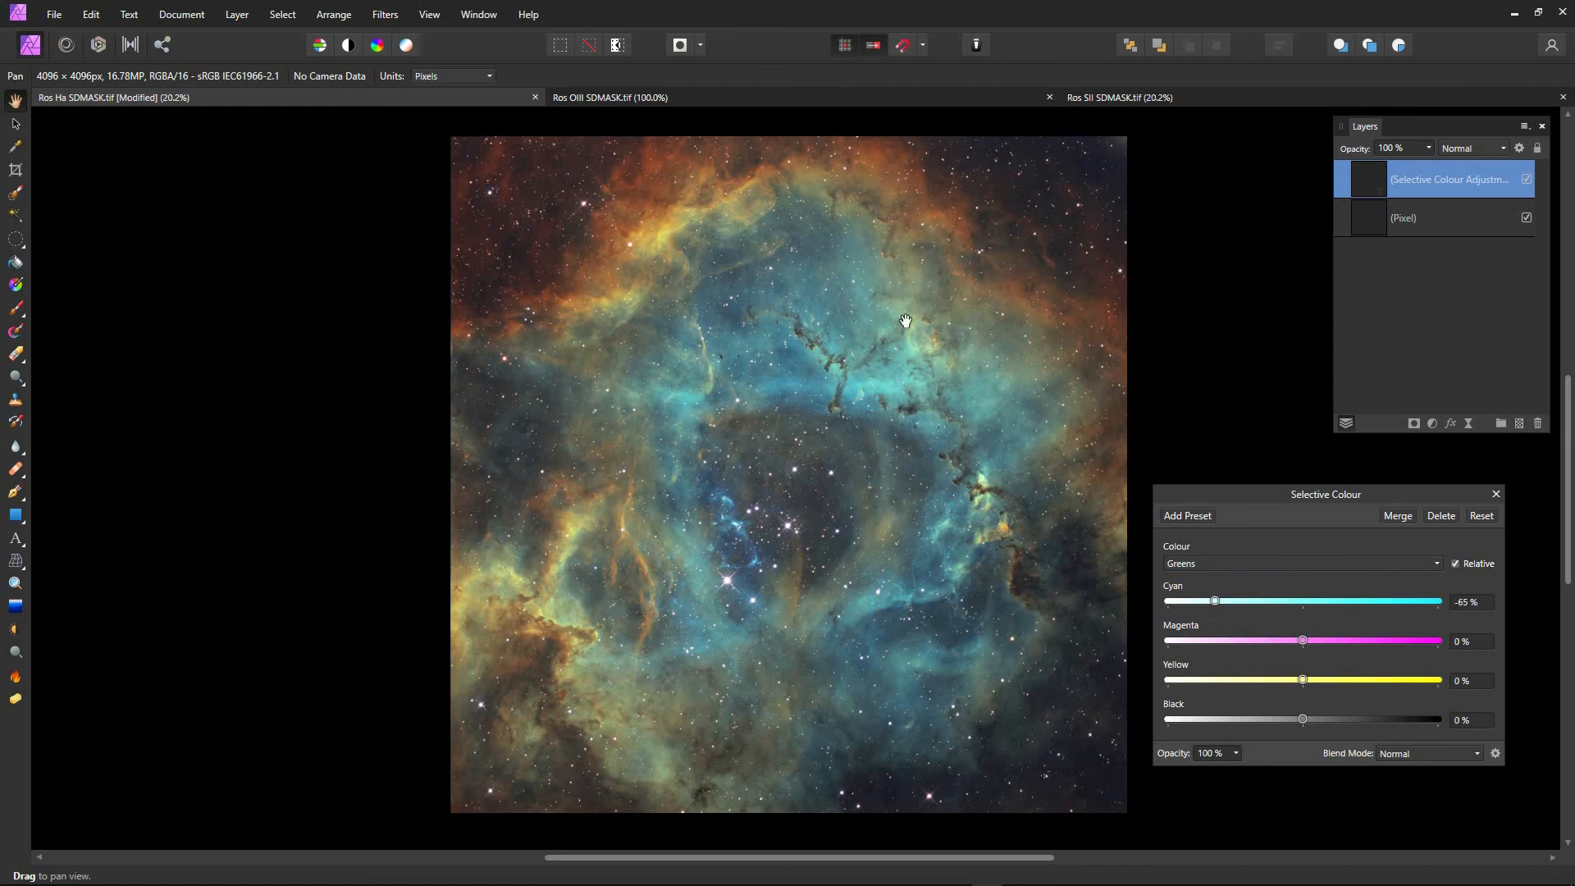
{"action": "scroll", "coordinate": [935, 315], "scroll_direction": "up", "scroll_amount": 1}
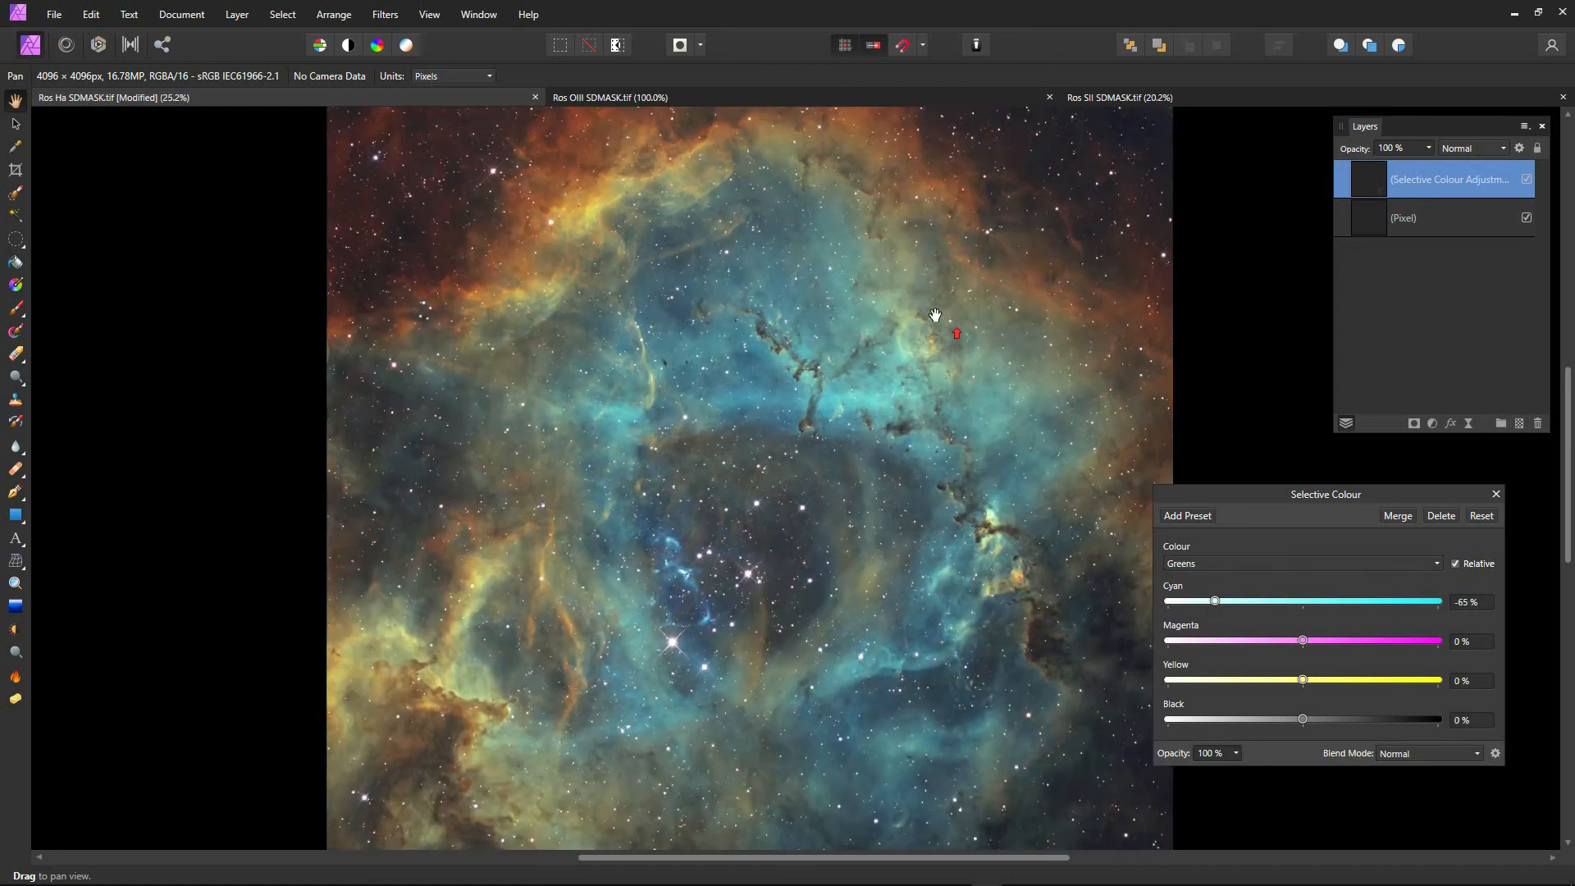
{"action": "left_click", "coordinate": [1213, 601]}
{"action": "left_click_drag", "start_coordinate": [1309, 607], "coordinate": [1317, 646]}
{"action": "scroll", "coordinate": [906, 580], "scroll_direction": "down", "scroll_amount": 1}
{"action": "left_click_drag", "start_coordinate": [797, 587], "coordinate": [778, 554]}
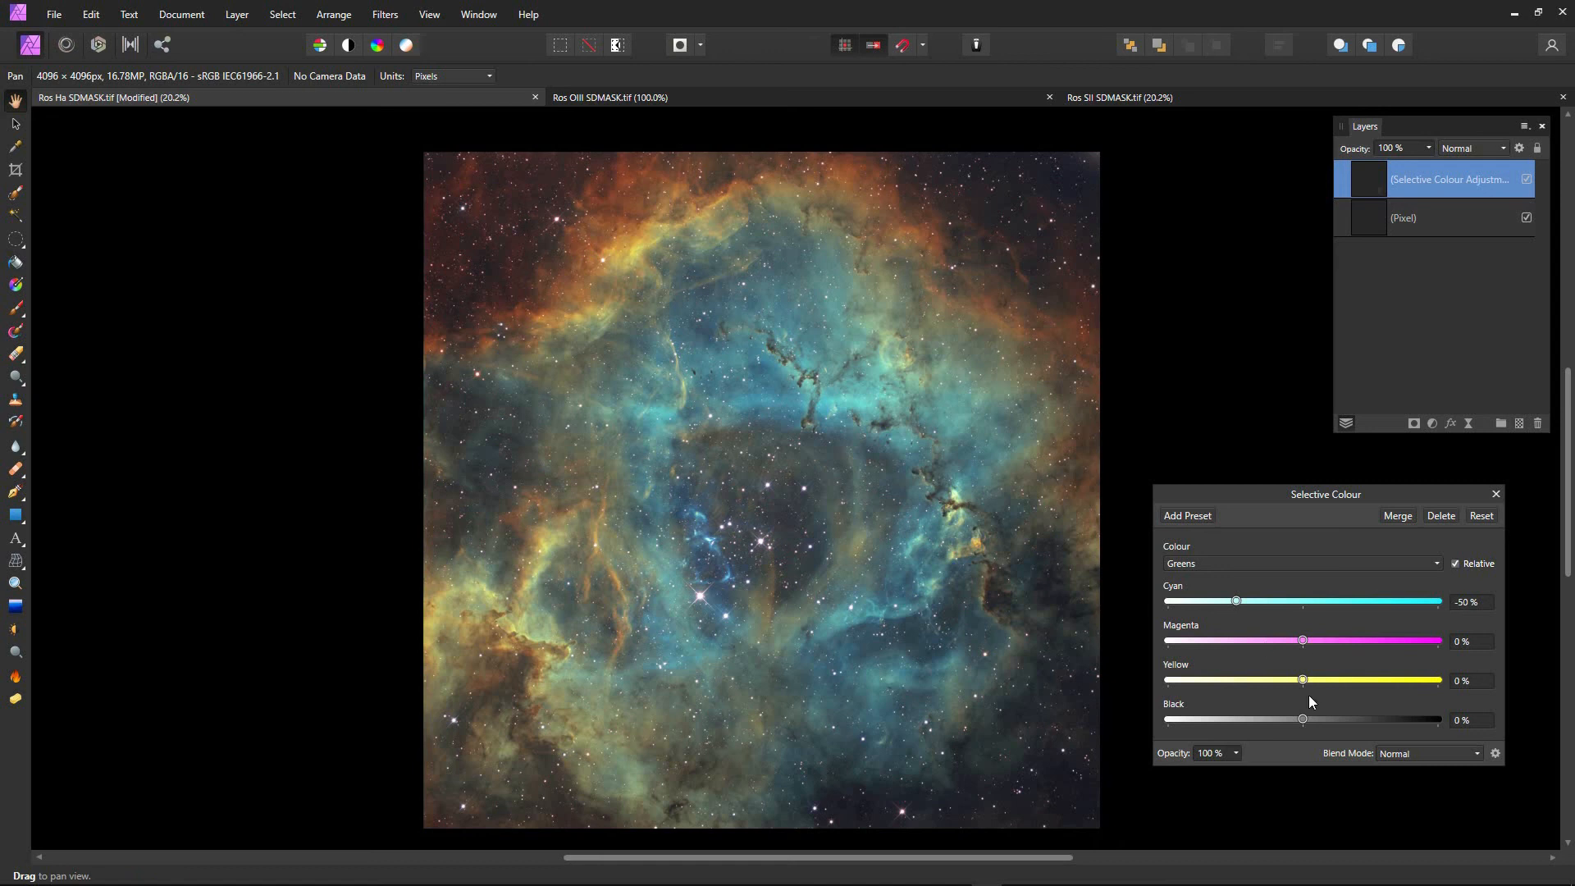
{"action": "left_click", "coordinate": [1398, 516]}
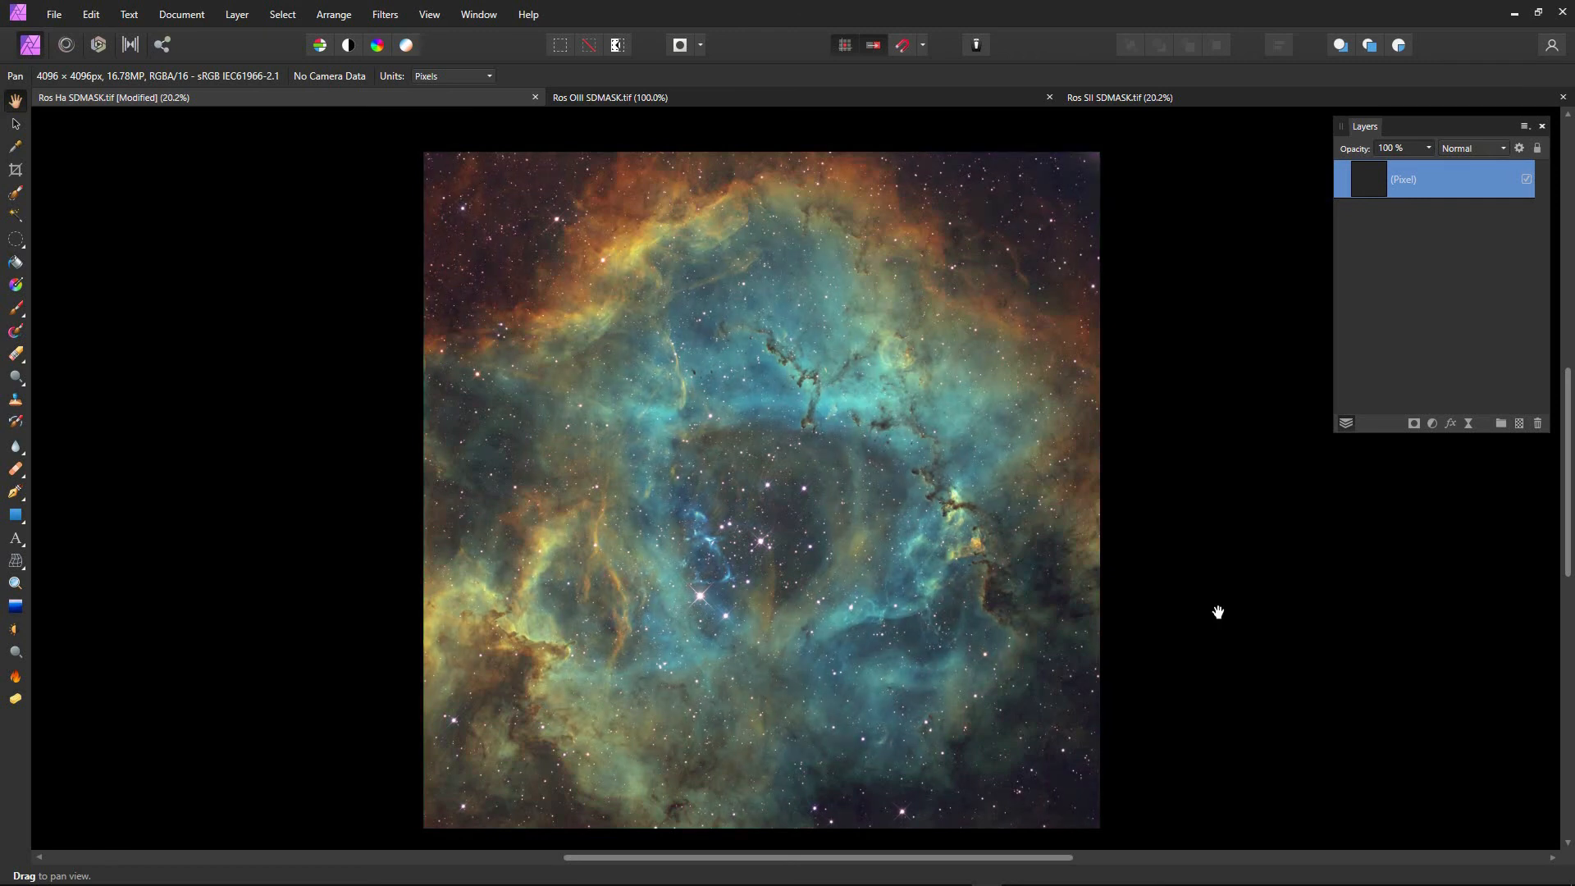
- Add a Levels adjustment with a 5% black level and merge it into the pixel layer
{"action": "scroll", "coordinate": [834, 552], "scroll_direction": "up", "scroll_amount": 2}
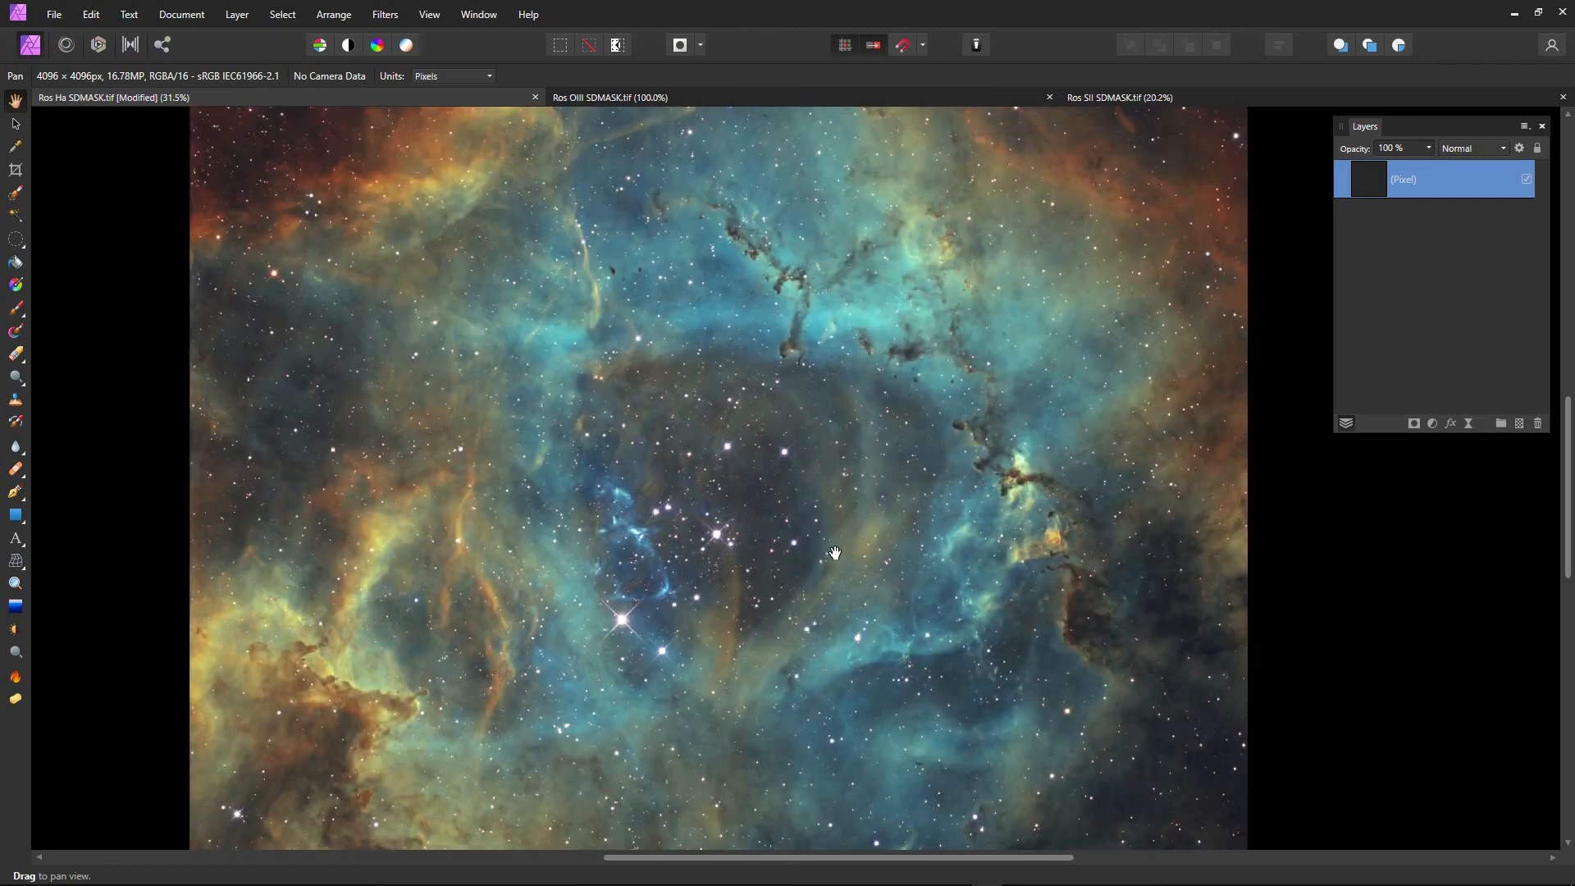
{"action": "scroll", "coordinate": [834, 551], "scroll_direction": "down", "scroll_amount": 2}
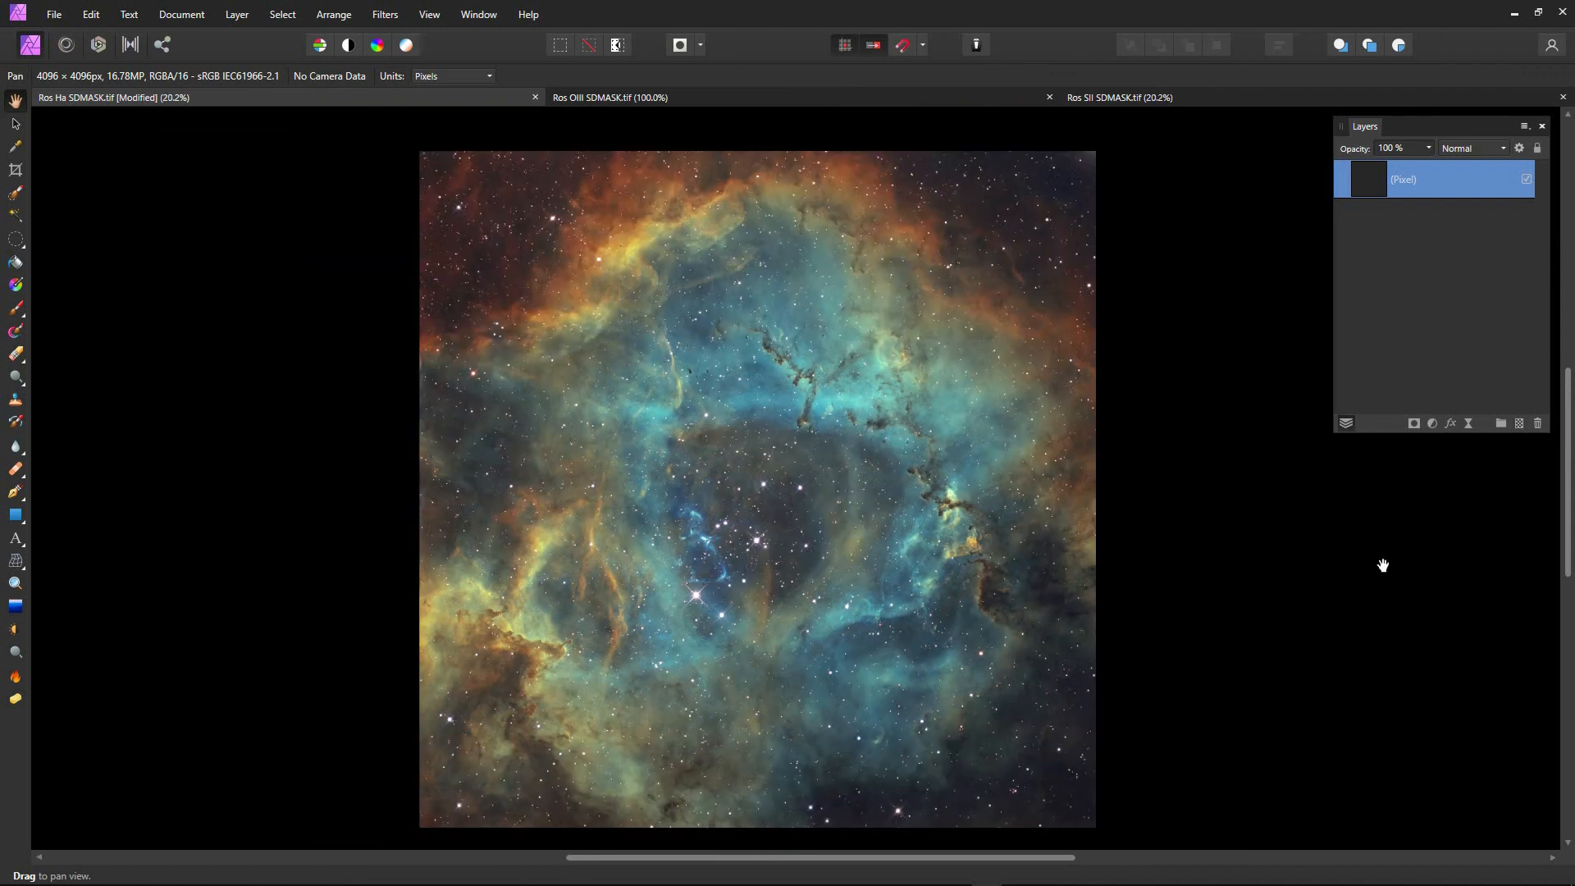
{"action": "key", "text": "ctrl+l"}
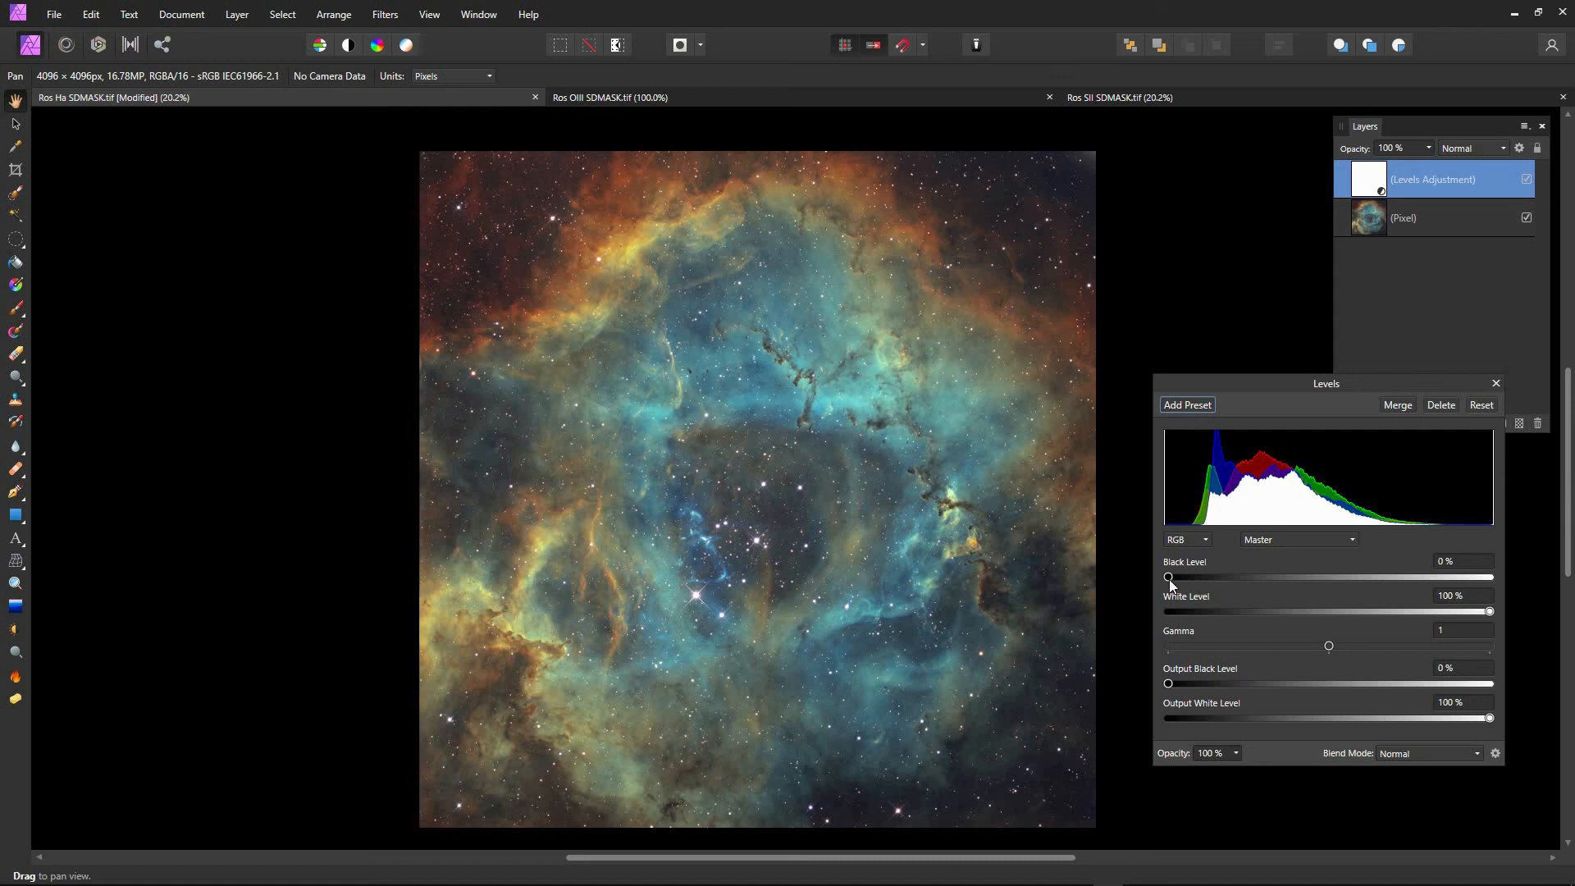
{"action": "left_click_drag", "start_coordinate": [1168, 578], "coordinate": [1183, 581]}
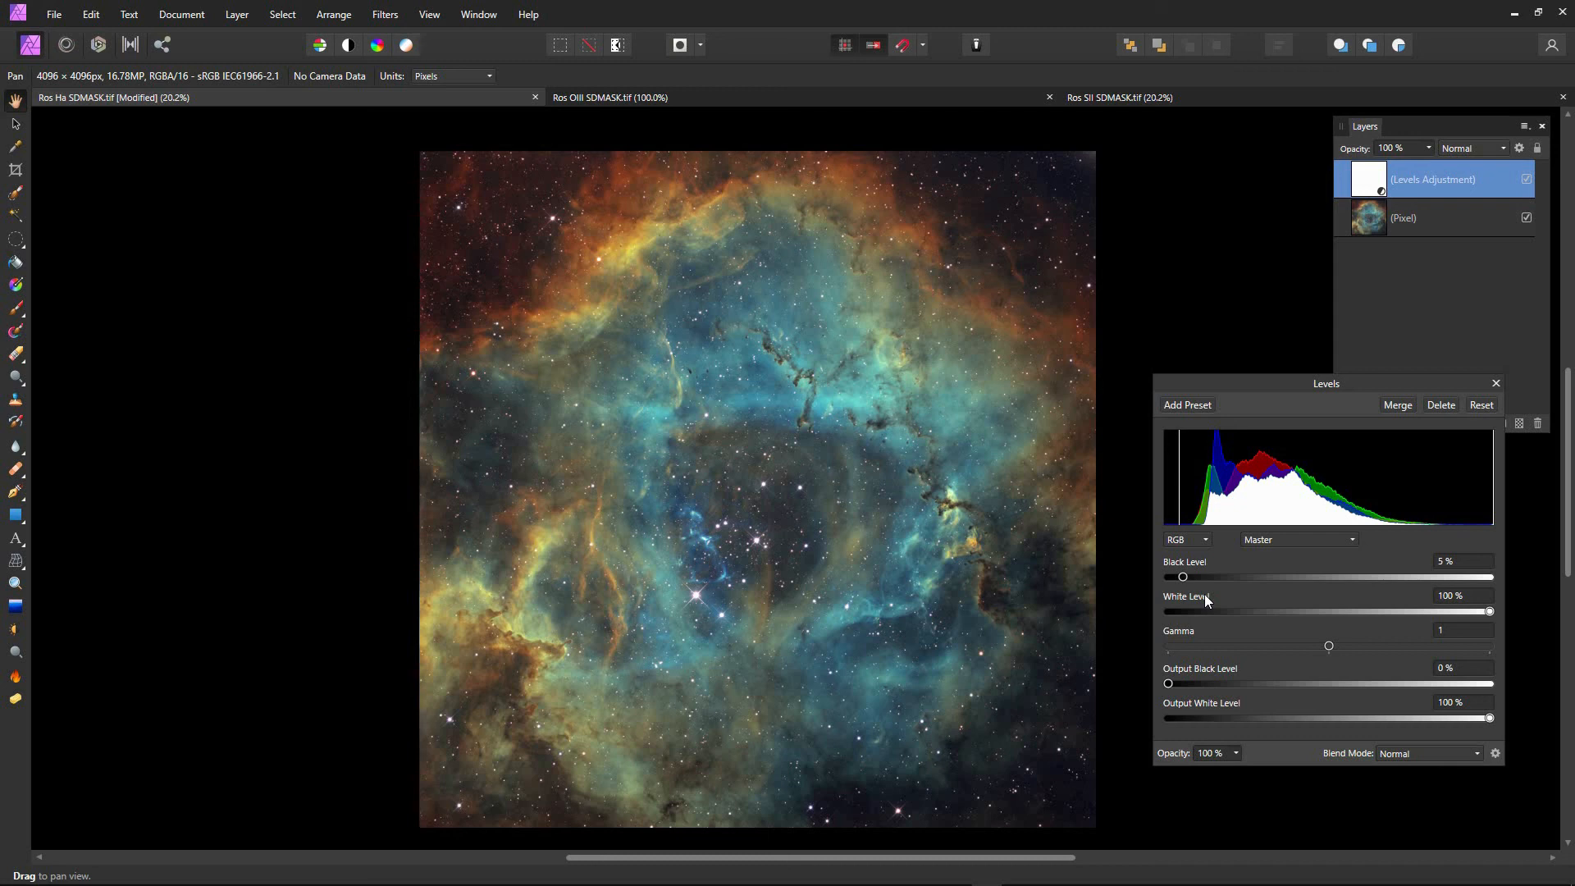
{"action": "left_click", "coordinate": [1398, 405]}
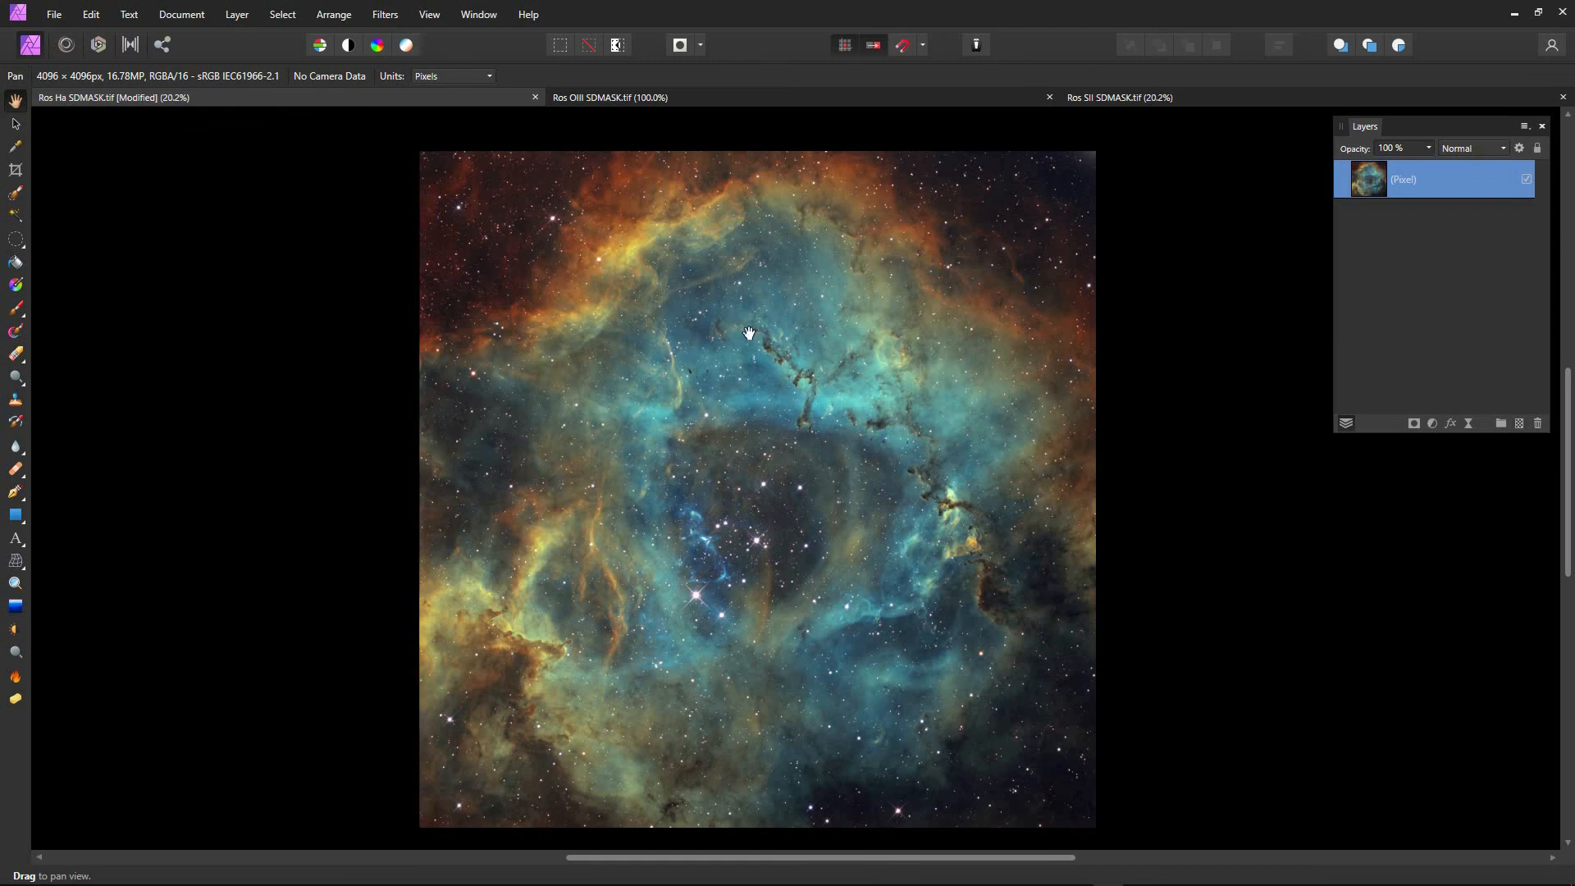
- Apply the Clarity filter to the nebula at 30% strength, judging weaker and stronger settings on the dark filaments and core
{"action": "scroll", "coordinate": [794, 436], "scroll_direction": "up", "scroll_amount": 2}
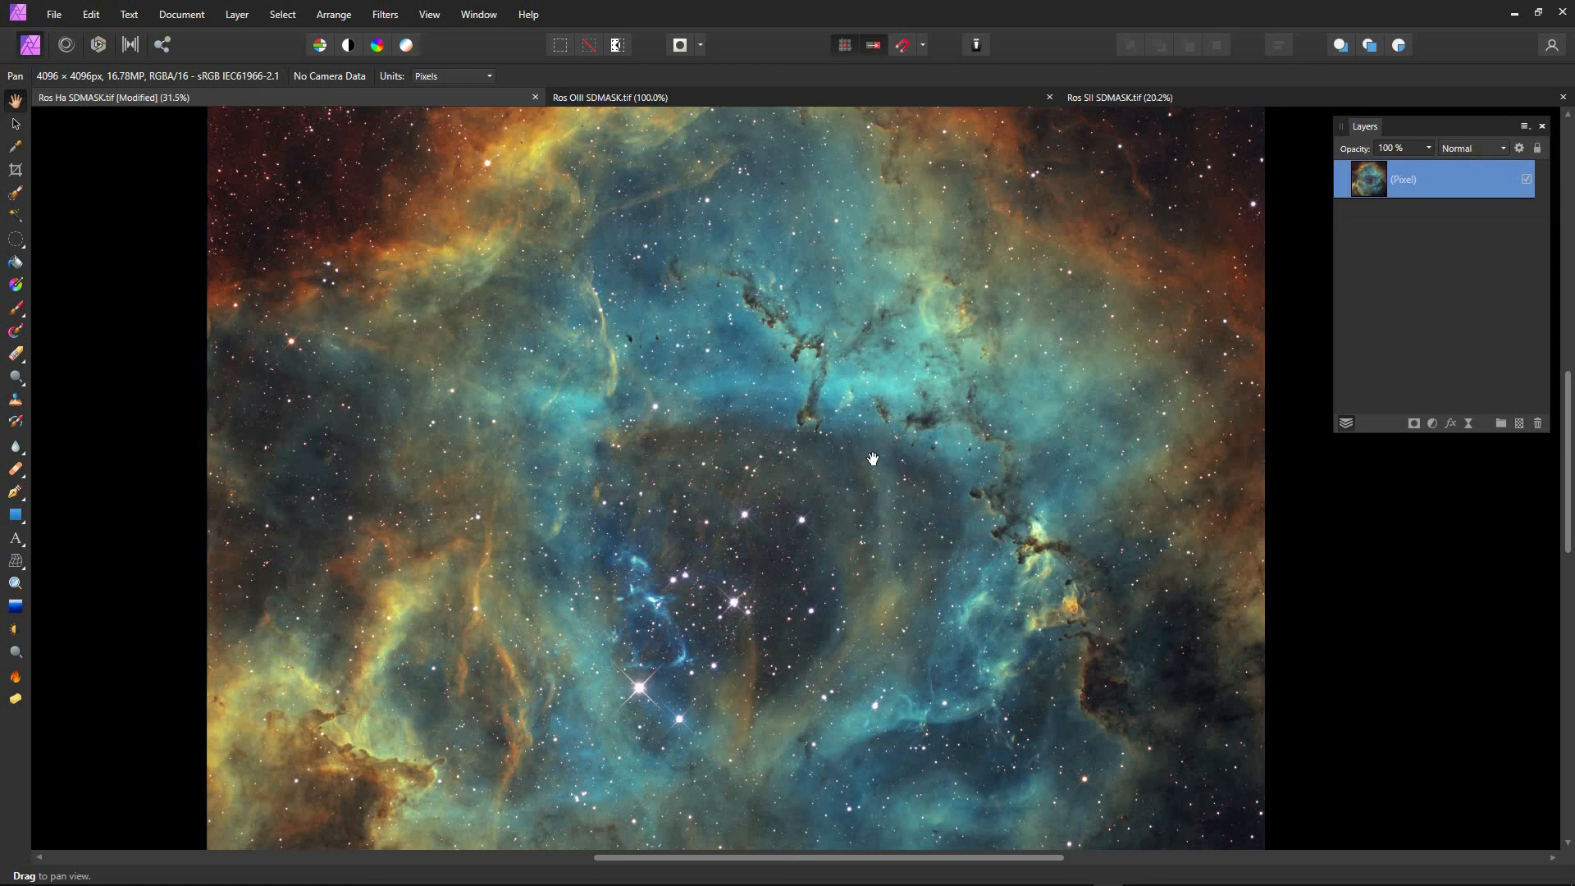
{"action": "left_click", "coordinate": [379, 15]}
{"action": "mouse_move", "coordinate": [392, 46]}
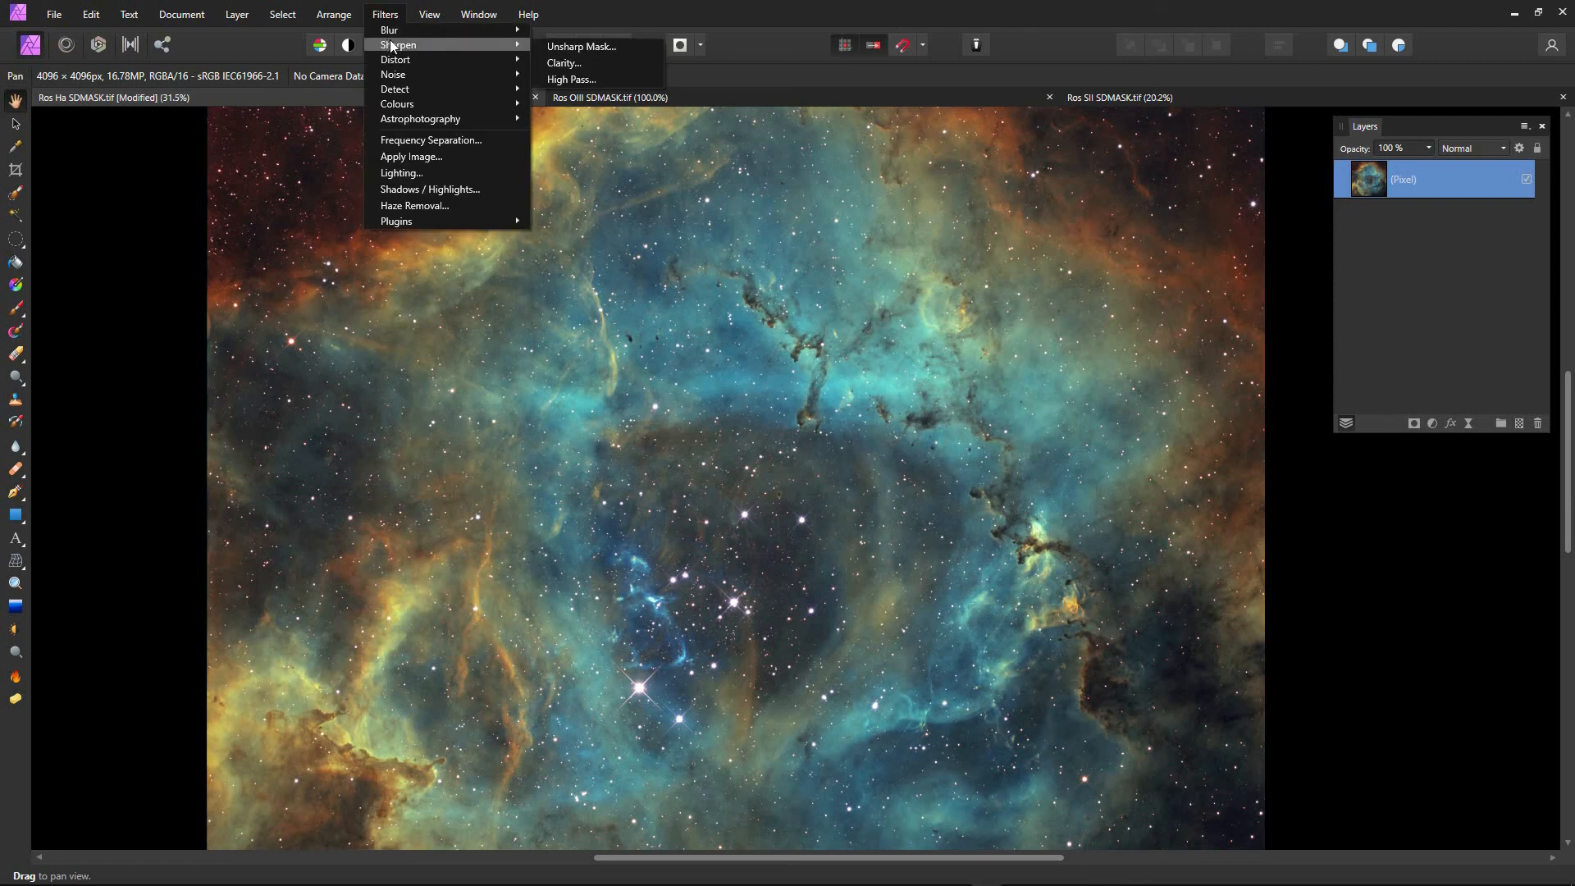
{"action": "left_click", "coordinate": [566, 63]}
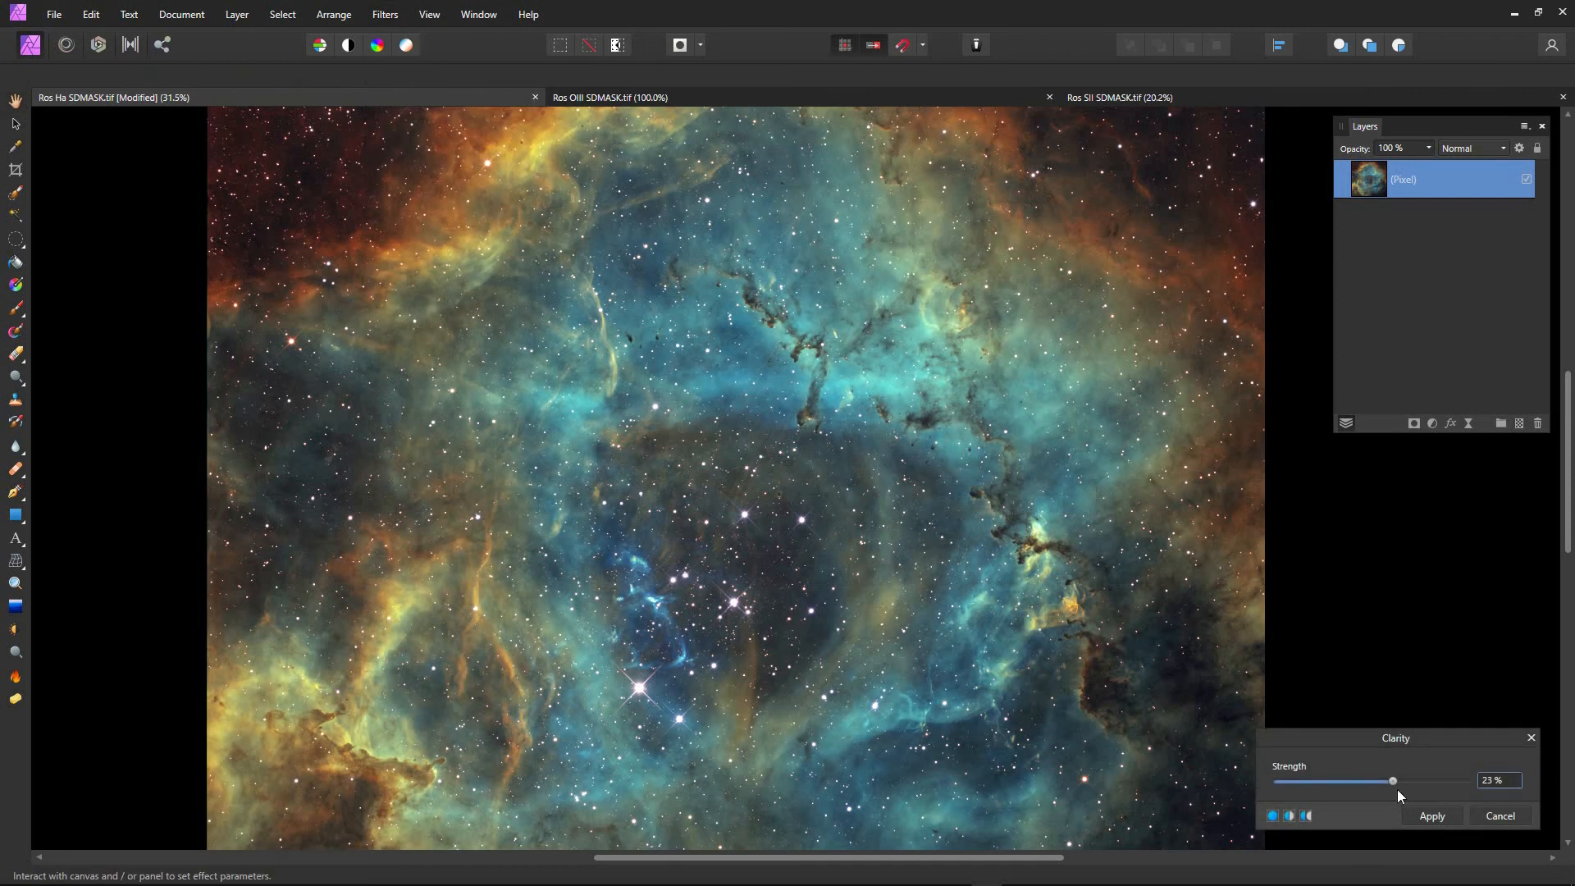
{"action": "left_click_drag", "start_coordinate": [1393, 781], "coordinate": [1372, 781]}
{"action": "scroll", "coordinate": [958, 451], "scroll_direction": "up", "scroll_amount": 2}
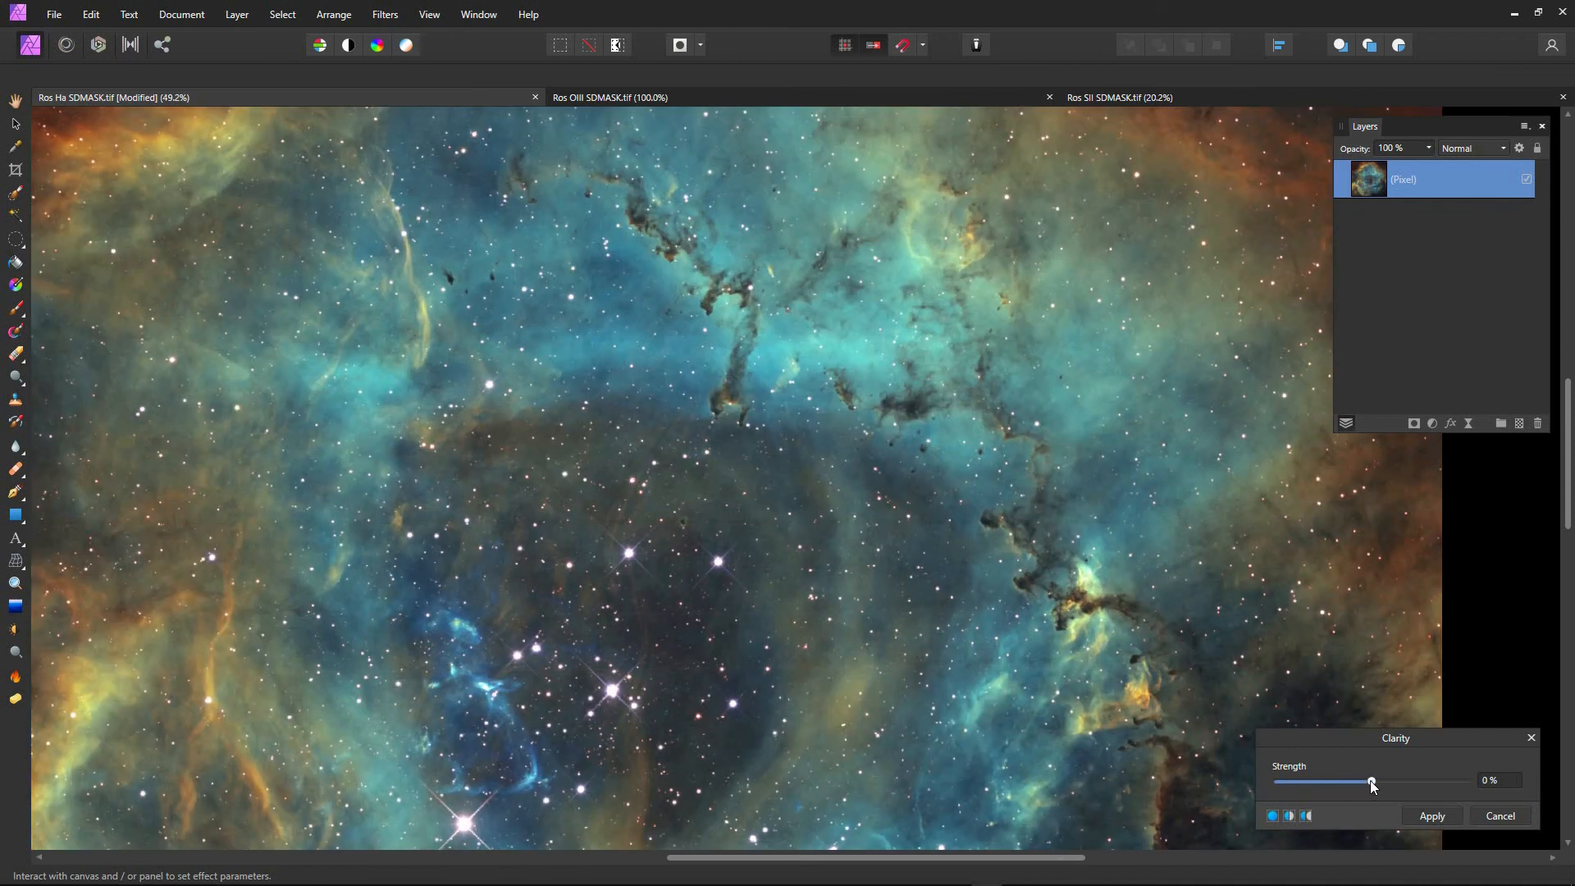
{"action": "left_click_drag", "start_coordinate": [1370, 780], "coordinate": [1474, 788]}
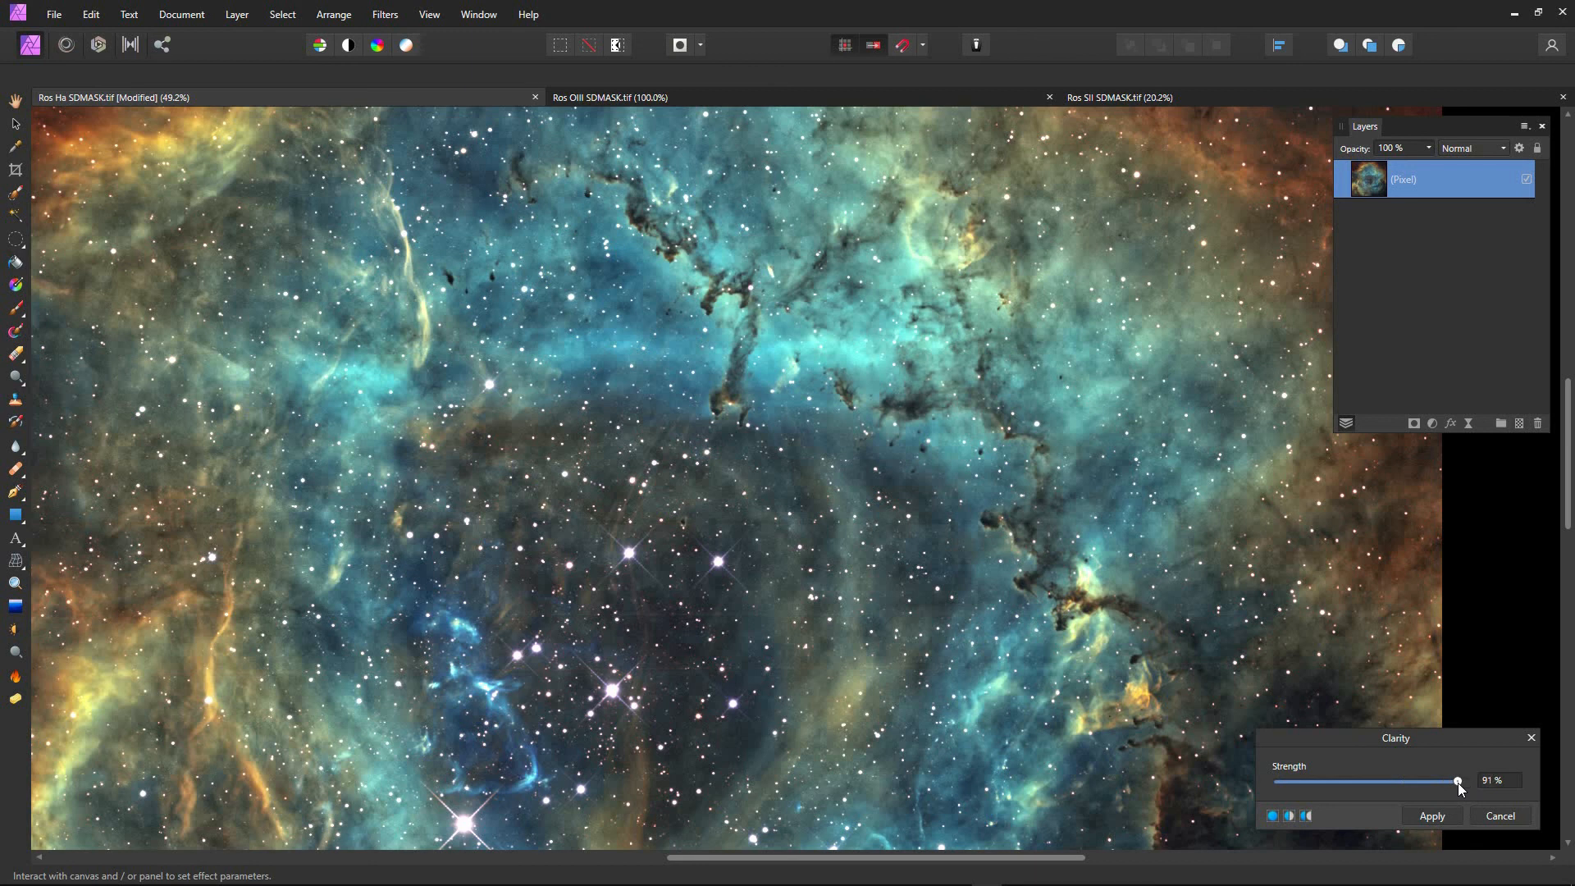
{"action": "left_click_drag", "start_coordinate": [1423, 784], "coordinate": [1397, 794]}
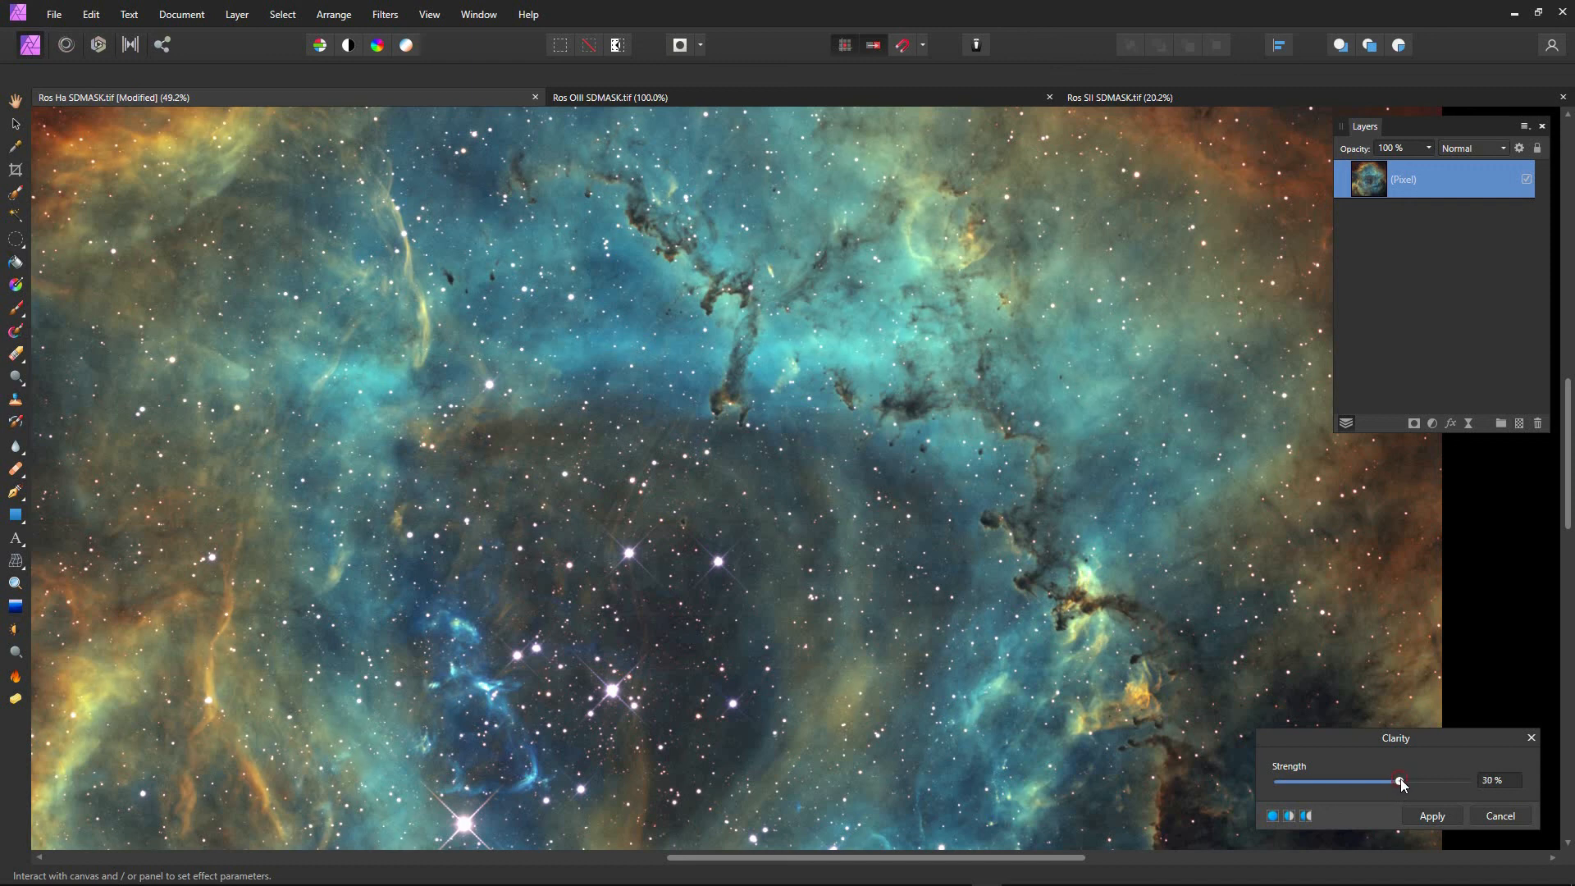
{"action": "left_click", "coordinate": [1424, 819]}
- Examine the sharpened nebula's core, bright ridges and dark filaments up close and in the full frame
{"action": "scroll", "coordinate": [608, 591], "scroll_direction": "down", "scroll_amount": 3}
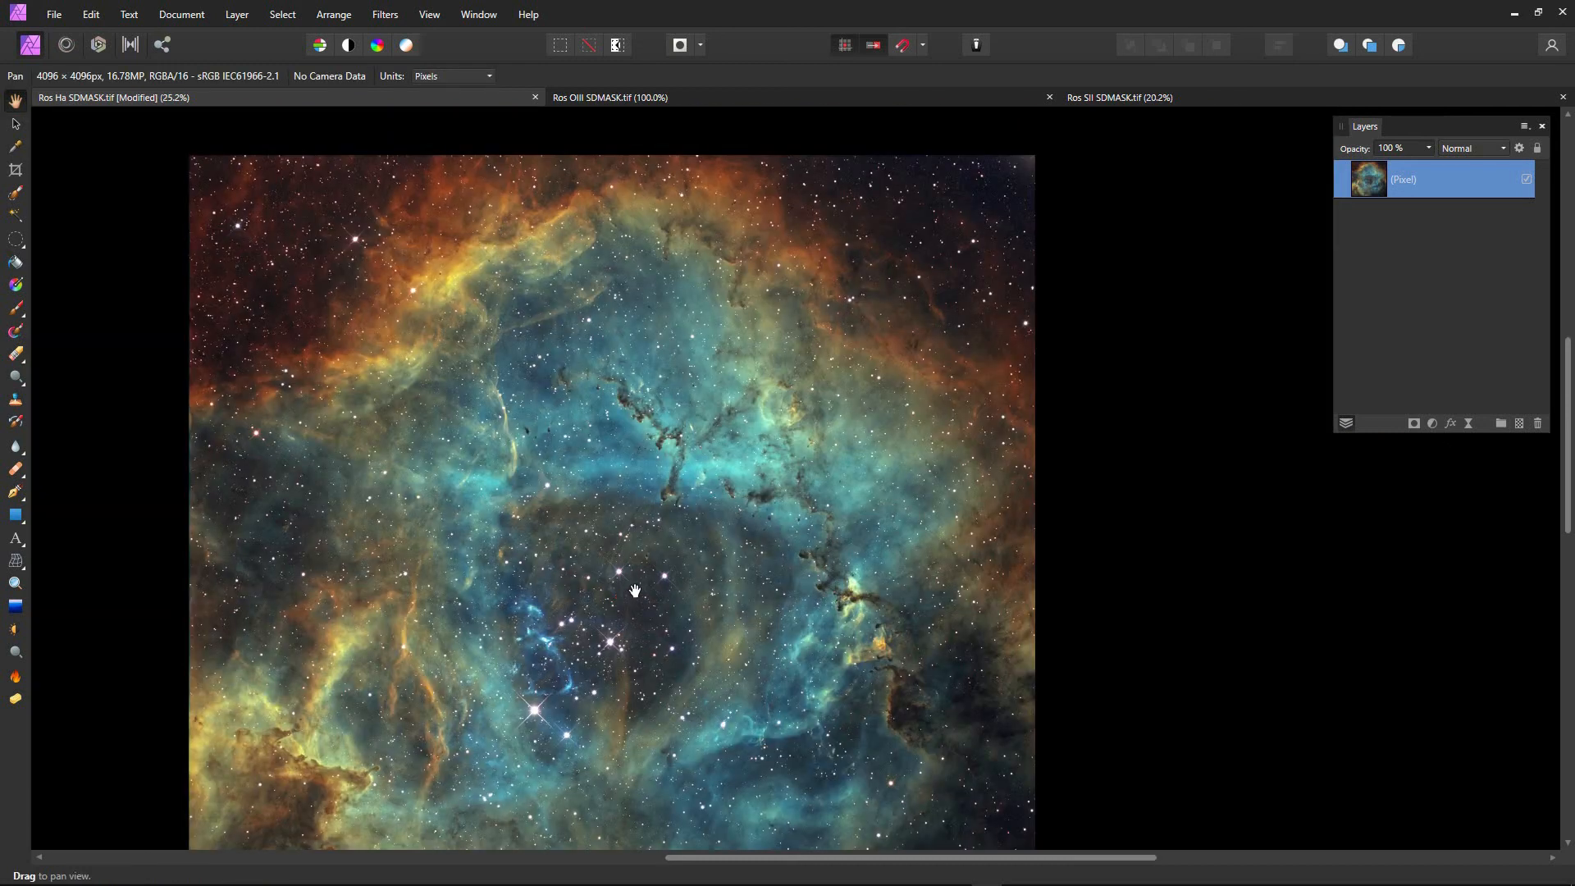
{"action": "left_click_drag", "start_coordinate": [633, 611], "coordinate": [689, 559]}
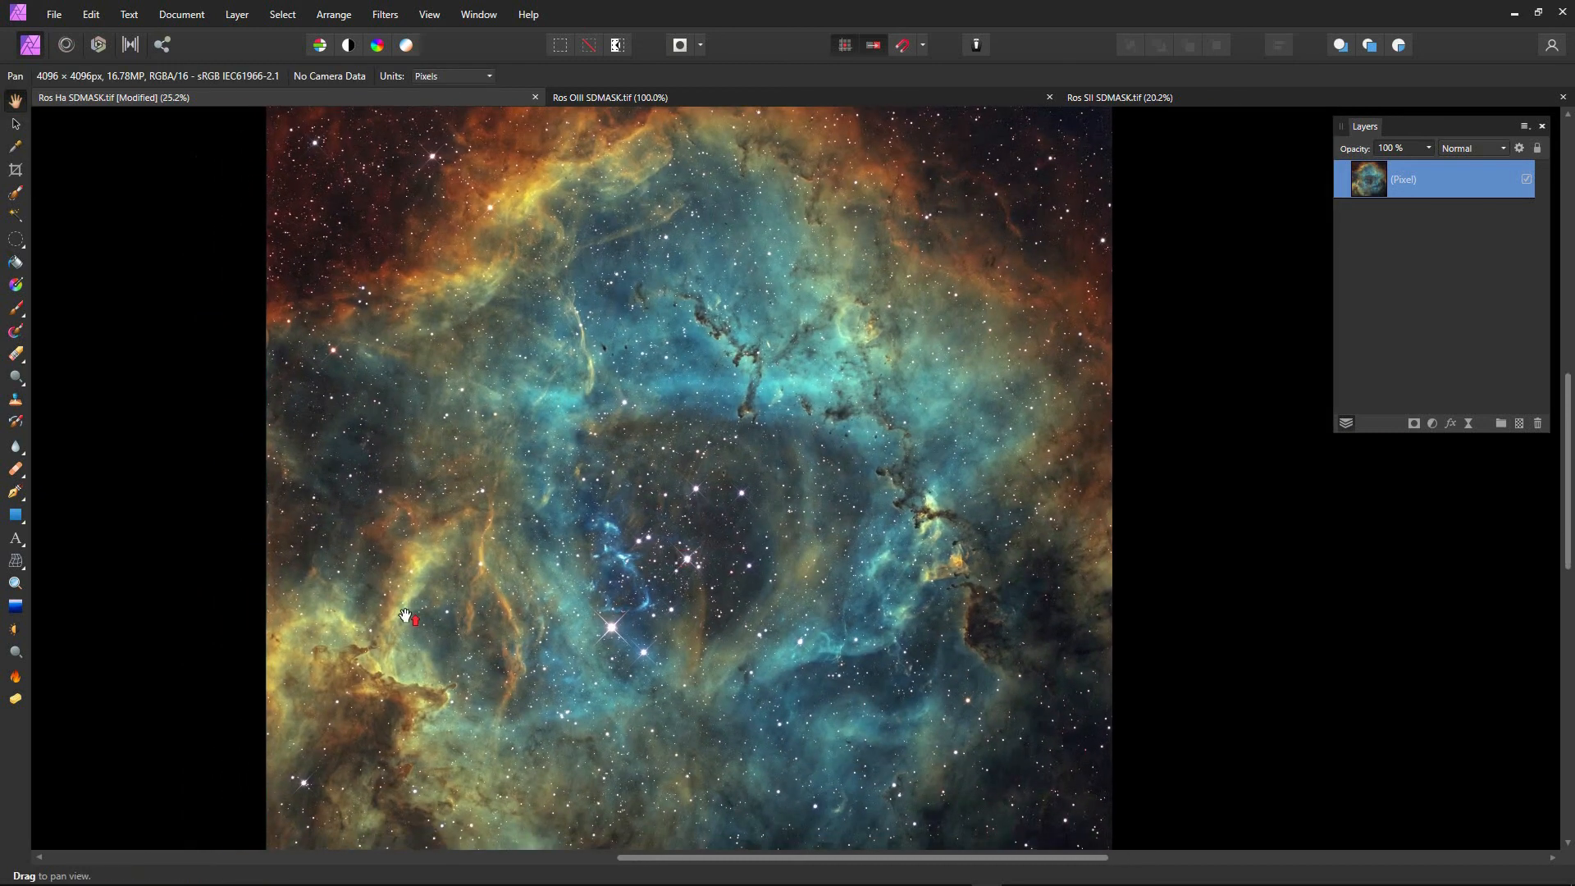
{"action": "scroll", "coordinate": [685, 560], "scroll_direction": "up", "scroll_amount": 2}
{"action": "left_click_drag", "start_coordinate": [901, 531], "coordinate": [843, 574]}
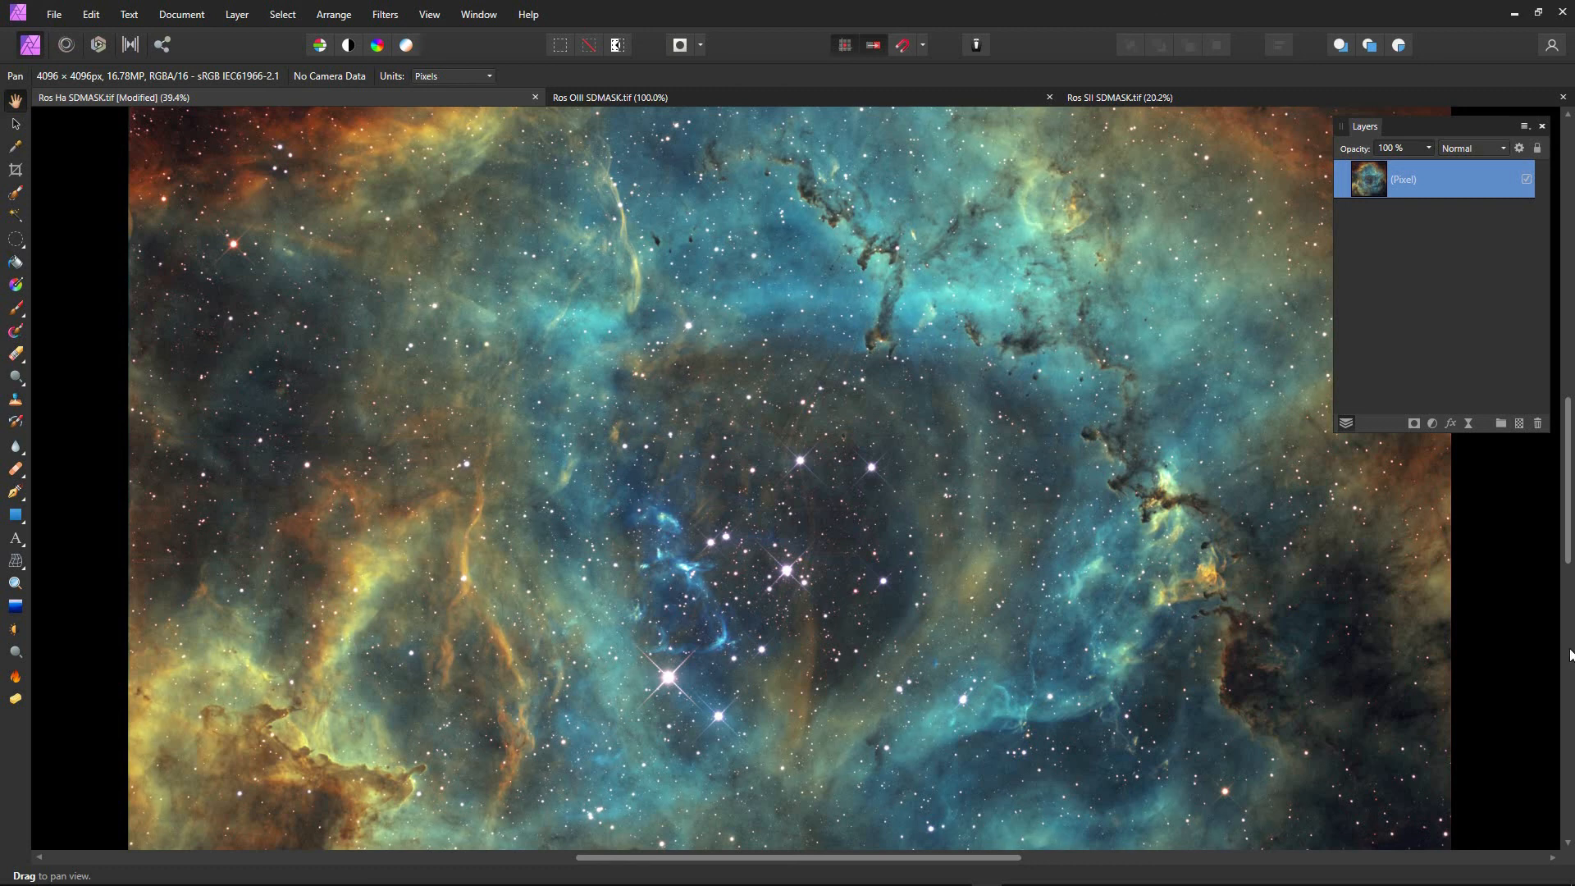
{"action": "scroll", "coordinate": [853, 443], "scroll_direction": "down", "scroll_amount": 3}
{"action": "scroll", "coordinate": [845, 482], "scroll_direction": "down", "scroll_amount": 1}
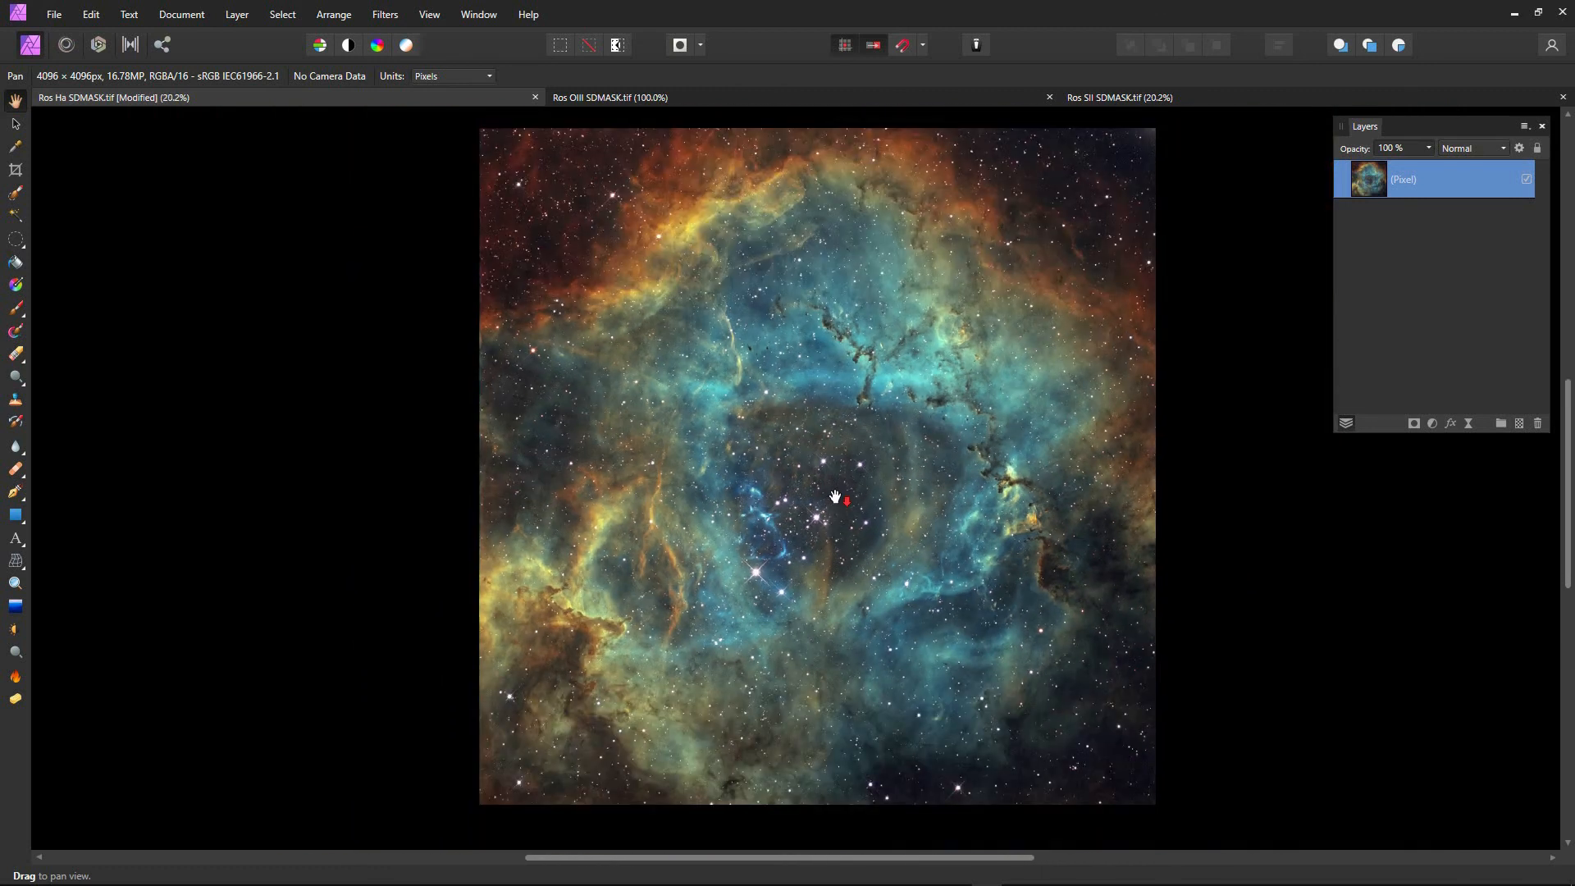